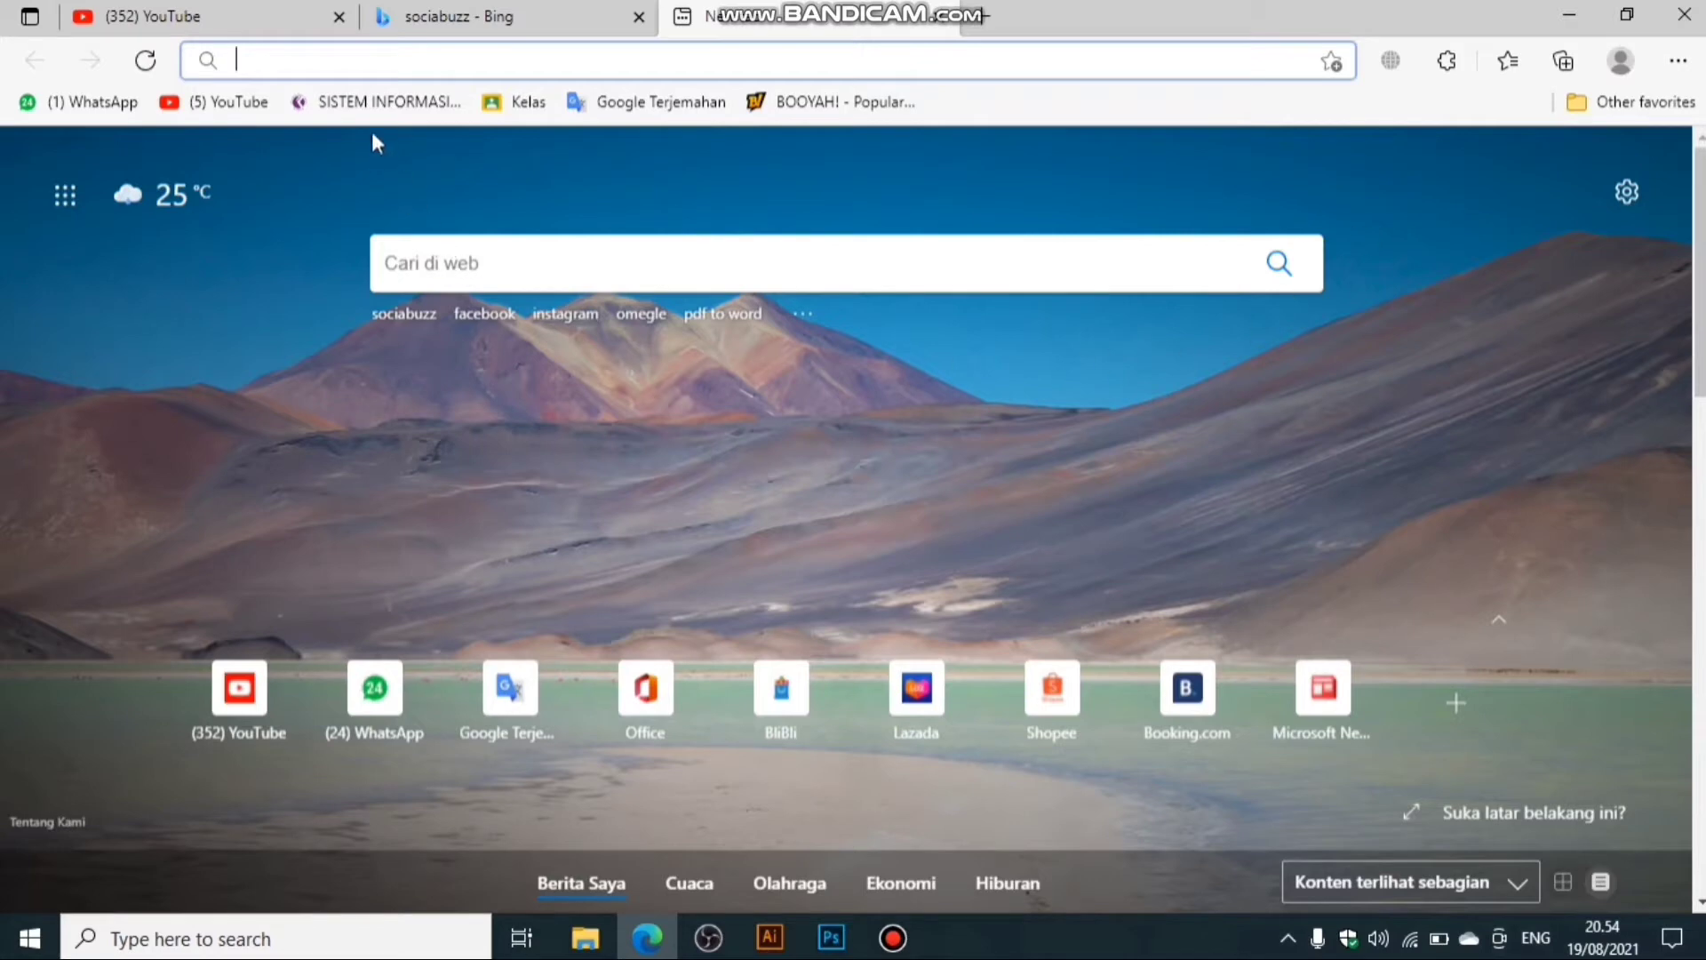
# Open YouTube's live streaming control room in a new browser tab and dismiss the translation offer and the welcome message.
pyautogui.click(243, 17)
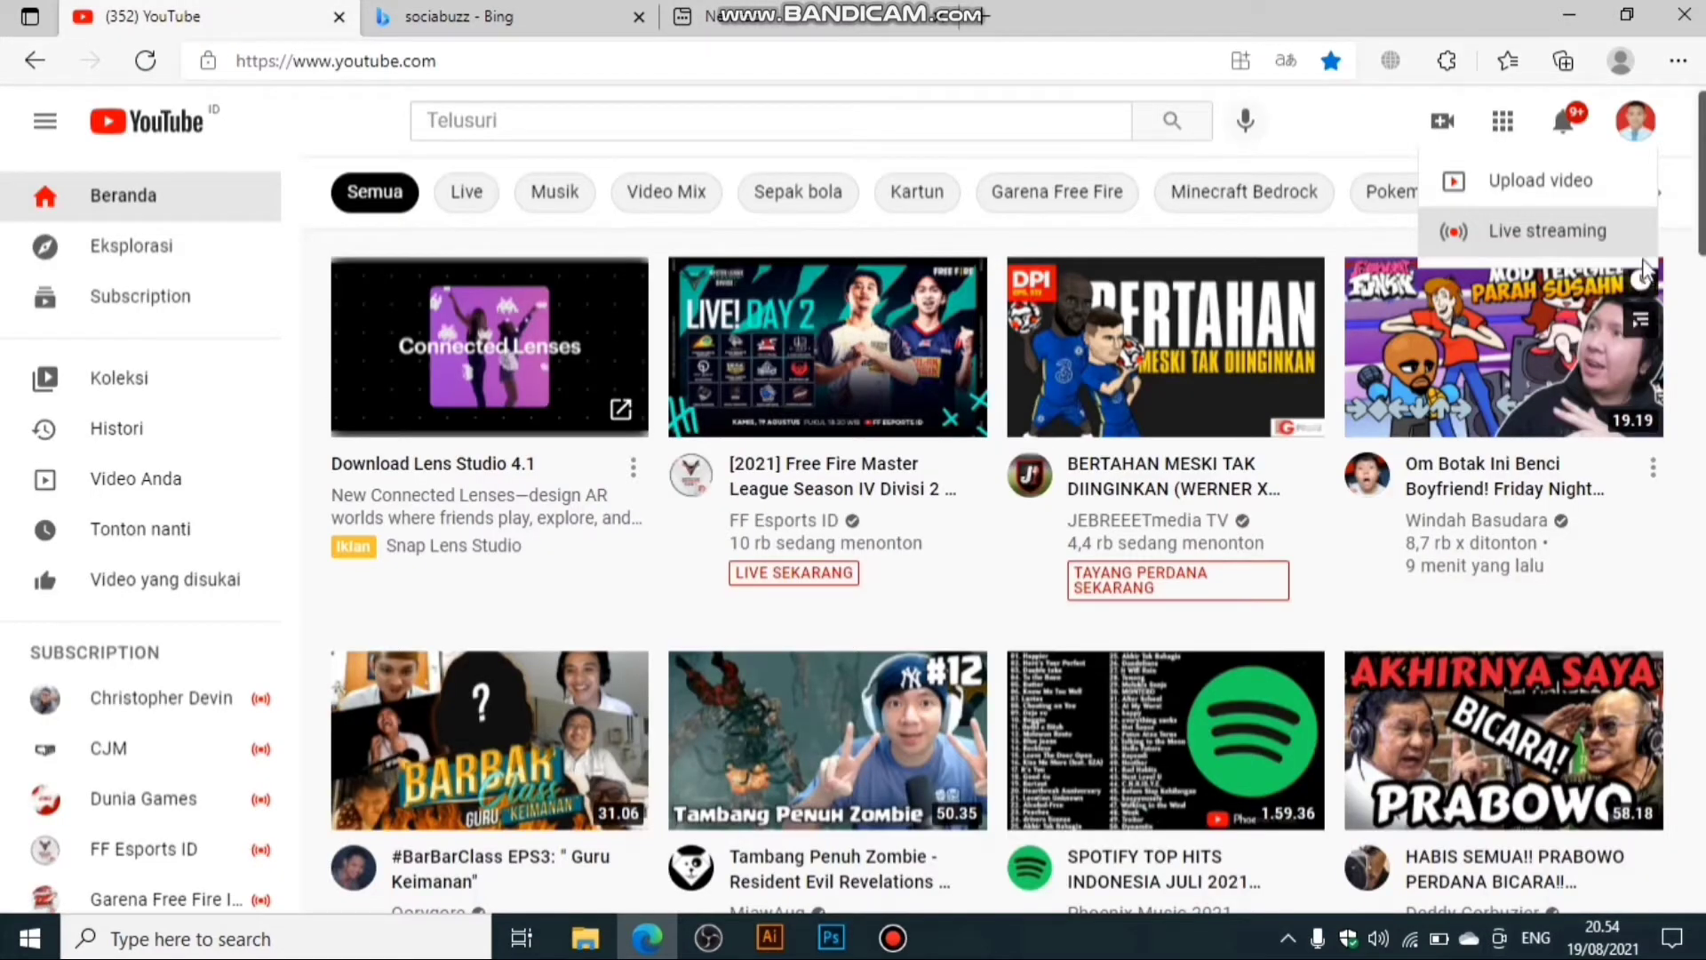
pyautogui.click(1413, 127)
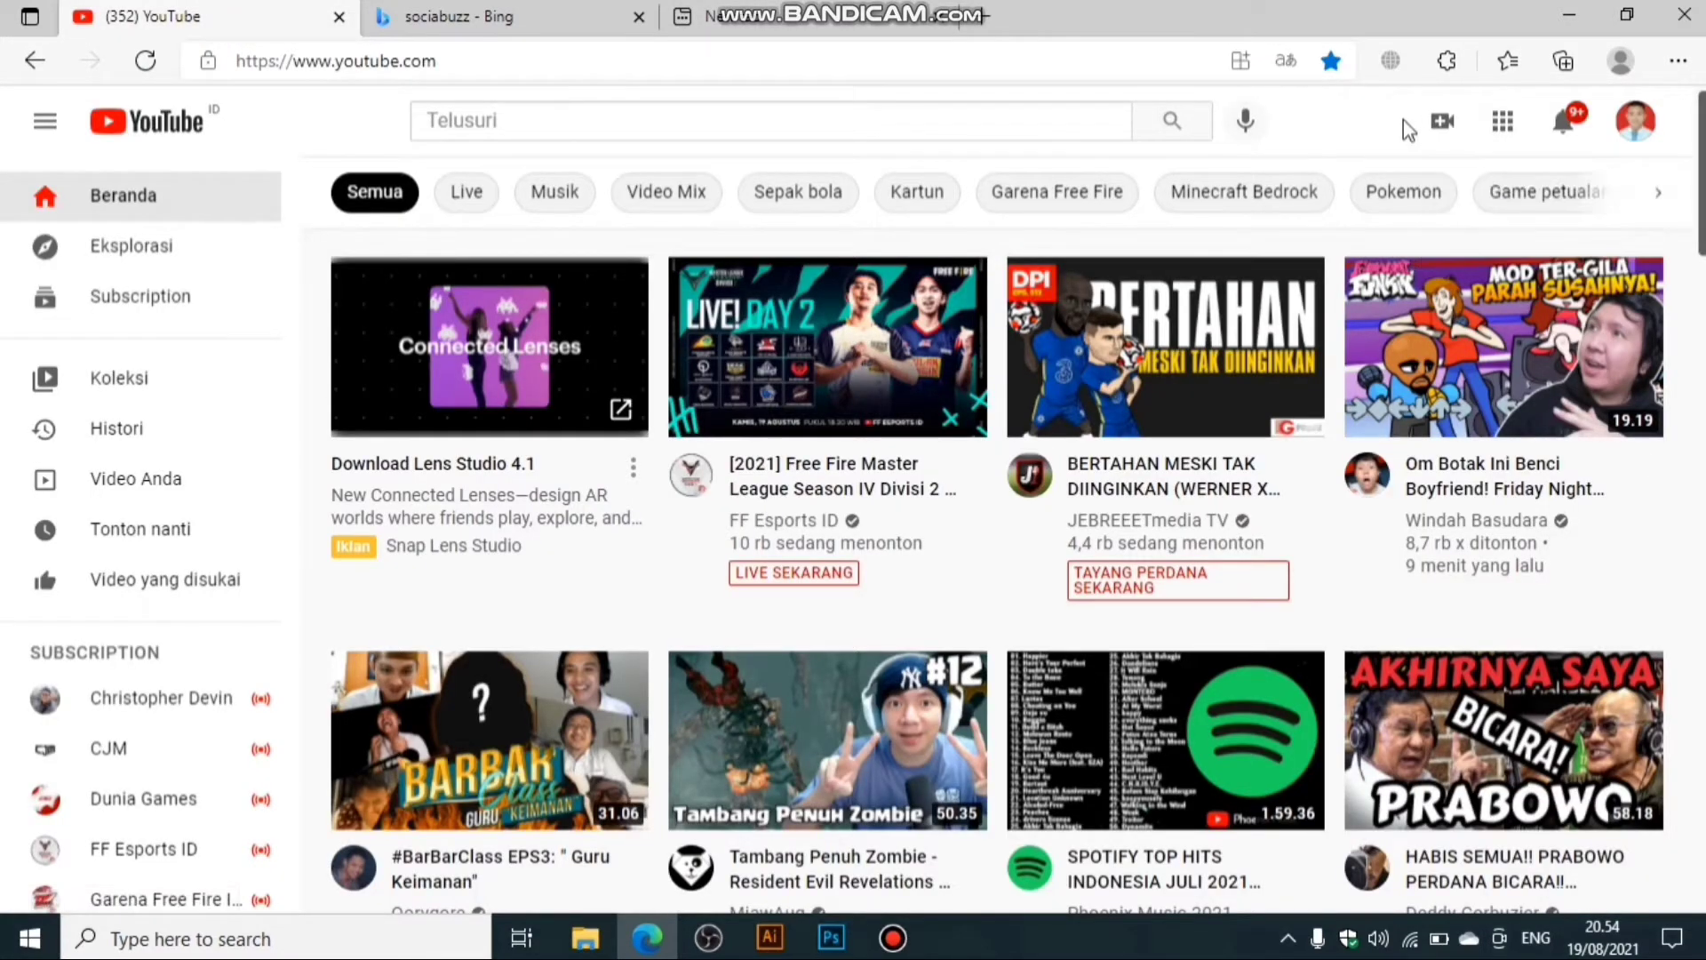
pyautogui.click(1443, 121)
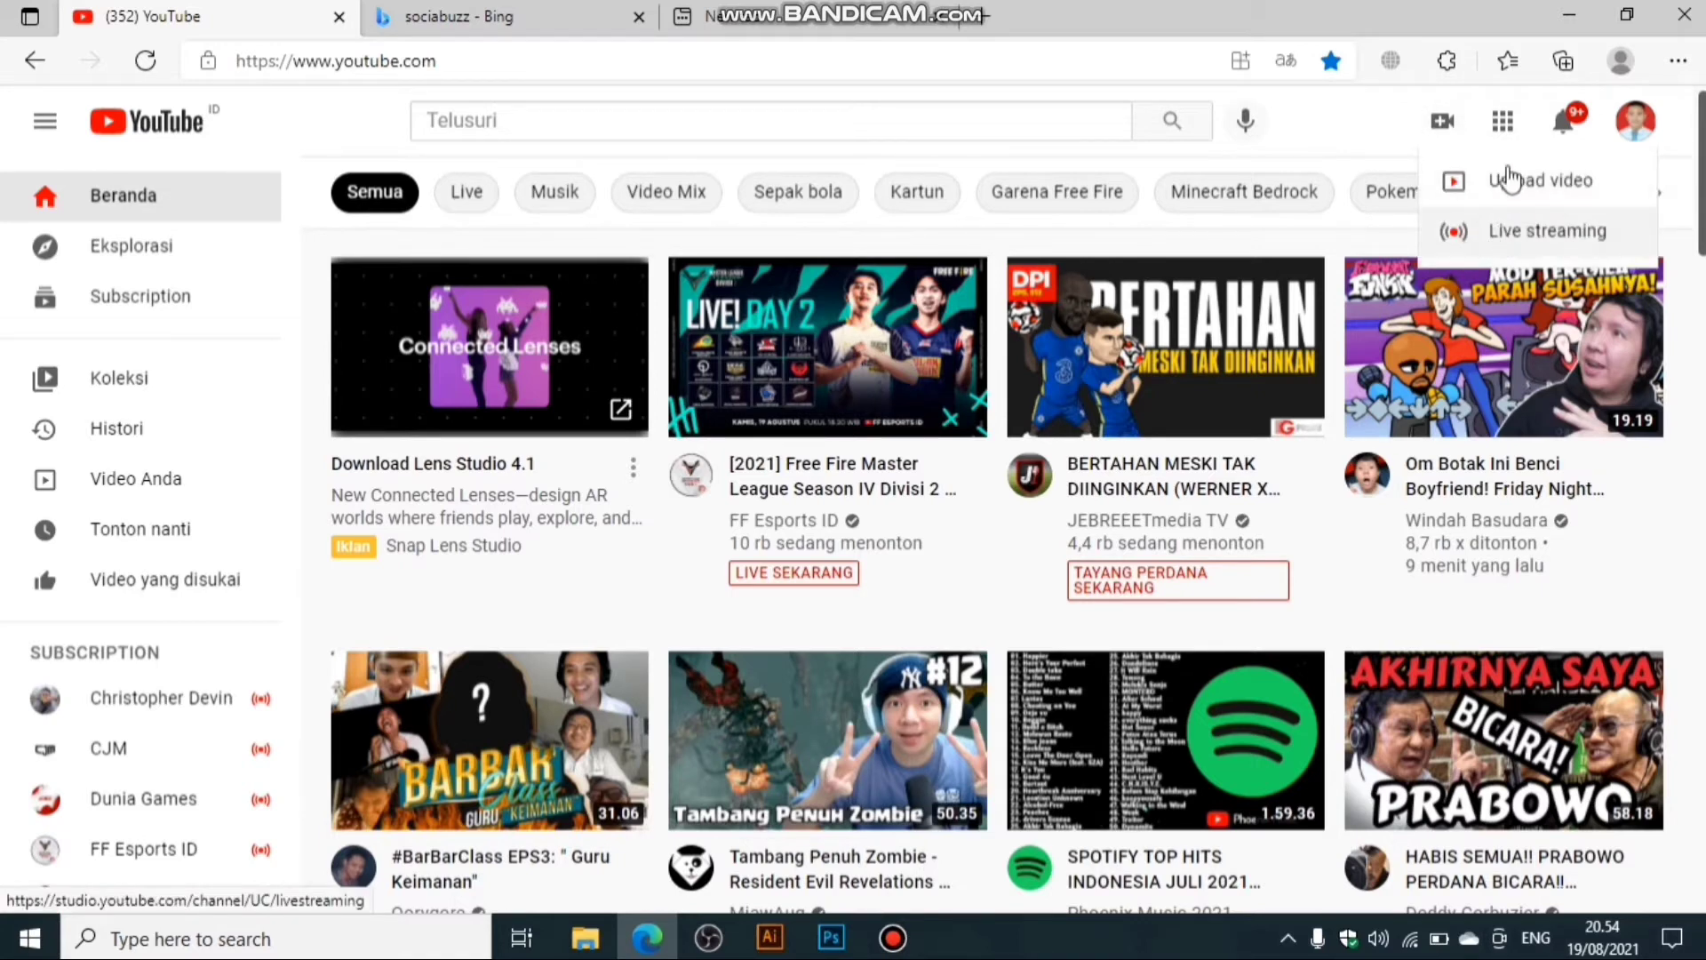
pyautogui.rightClick(1519, 233)
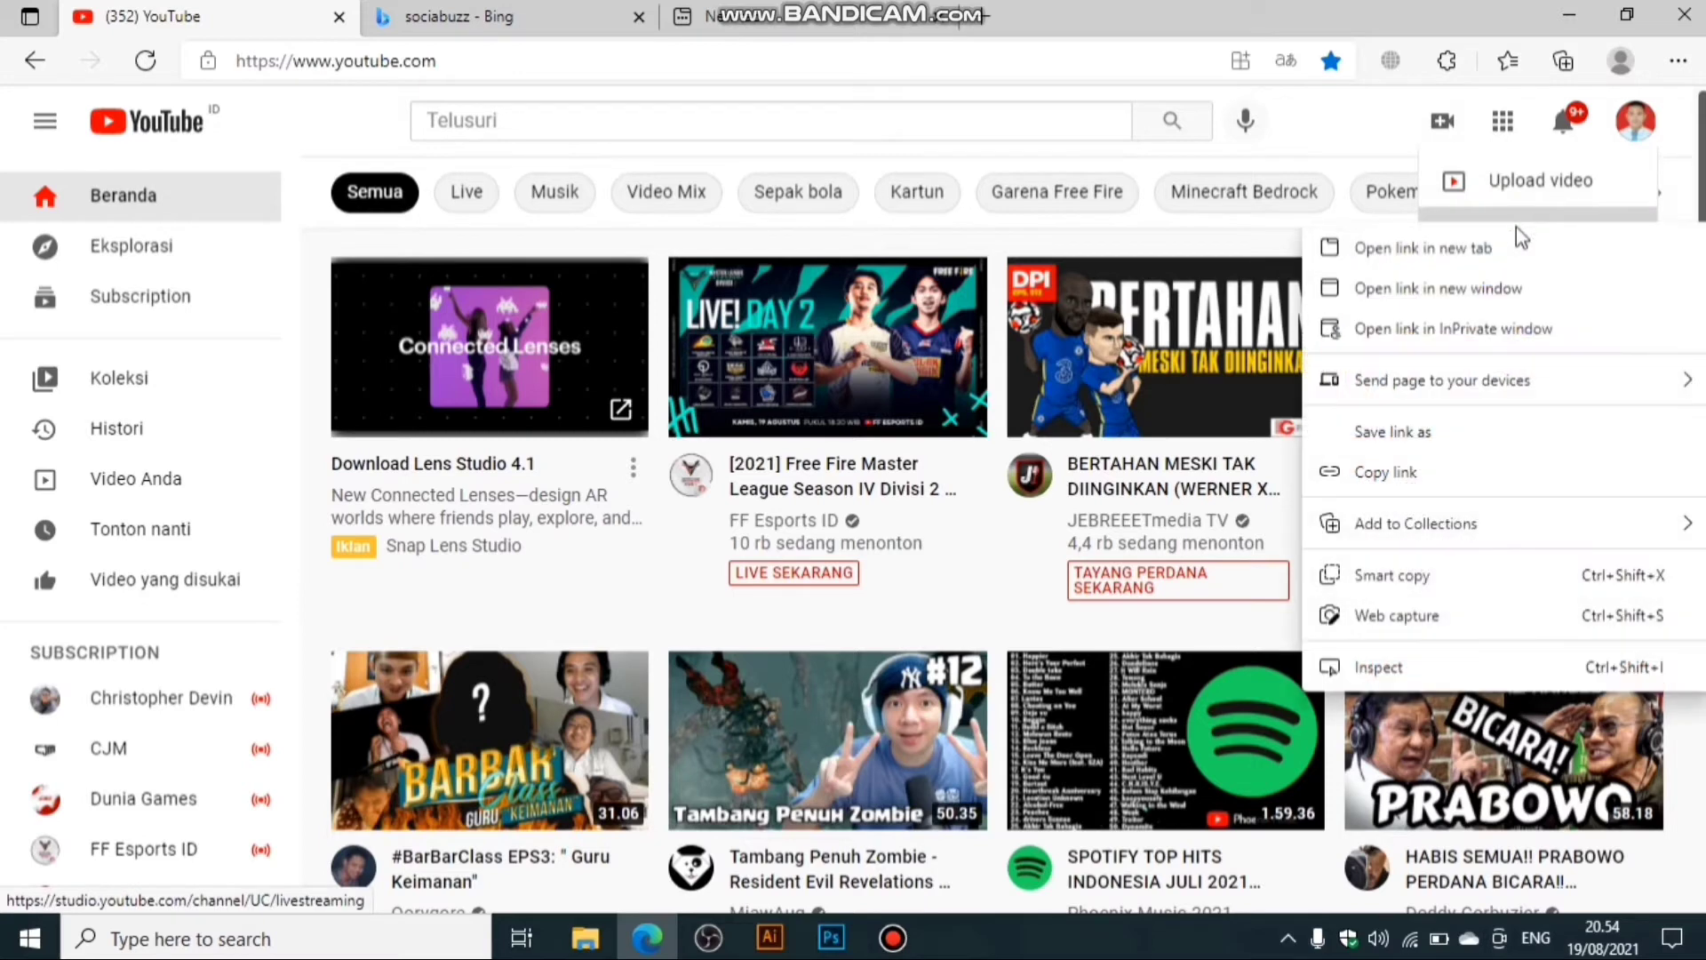
pyautogui.click(1502, 242)
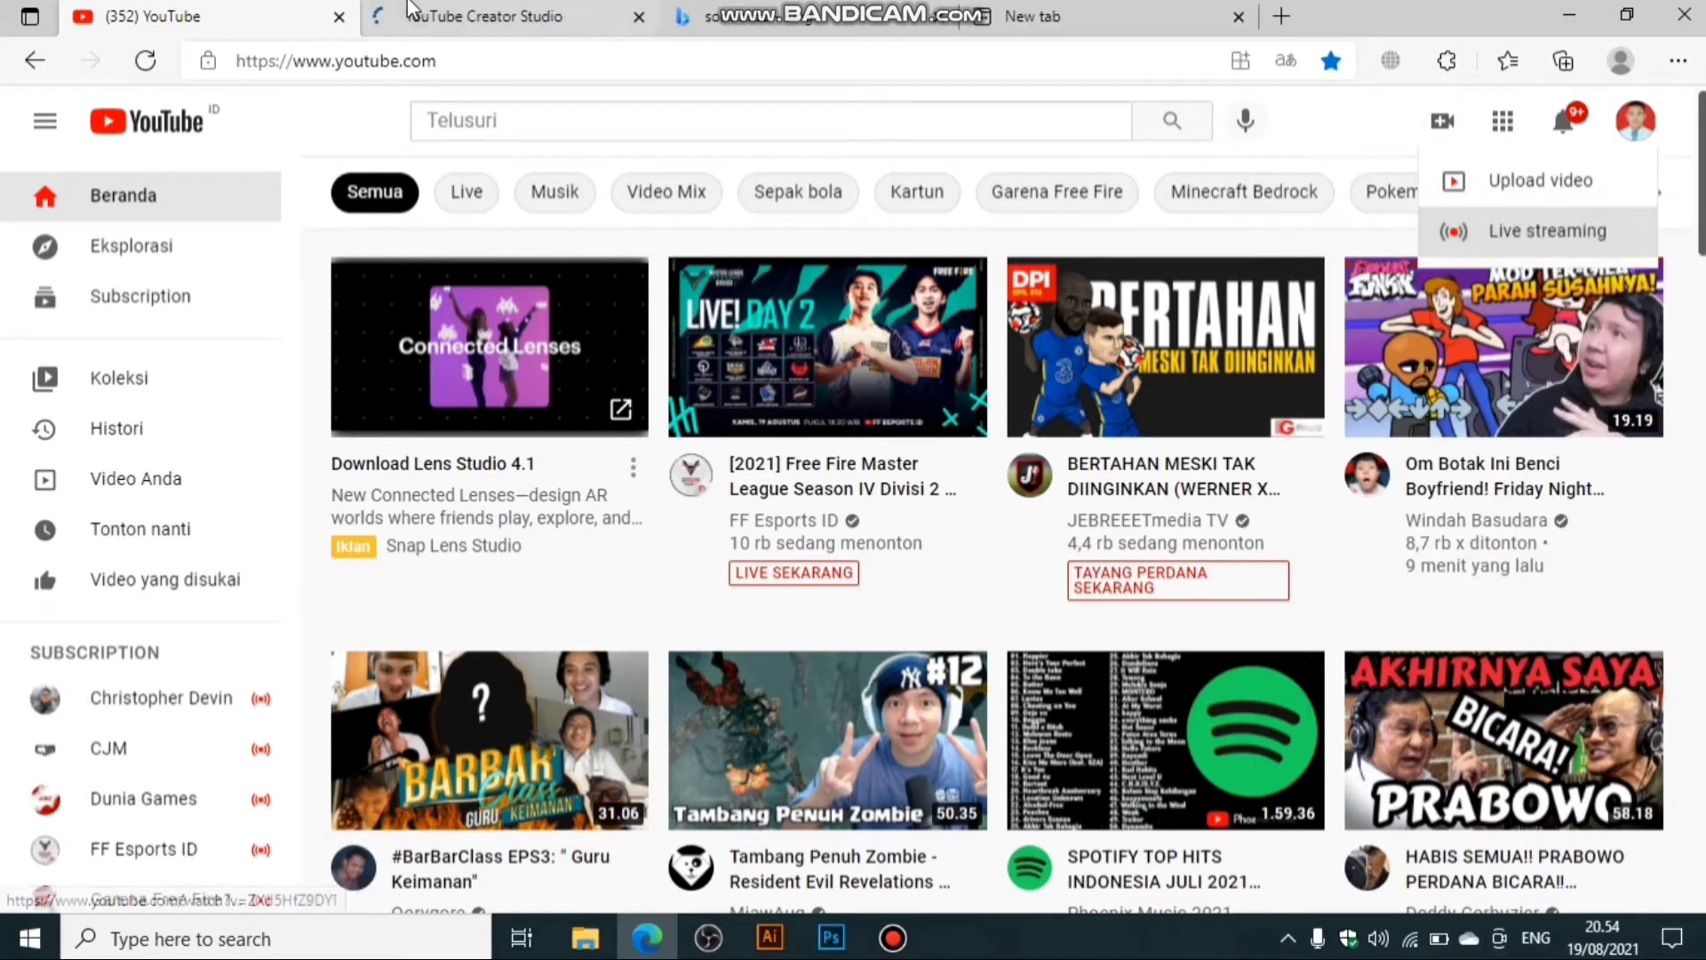
pyautogui.click(484, 16)
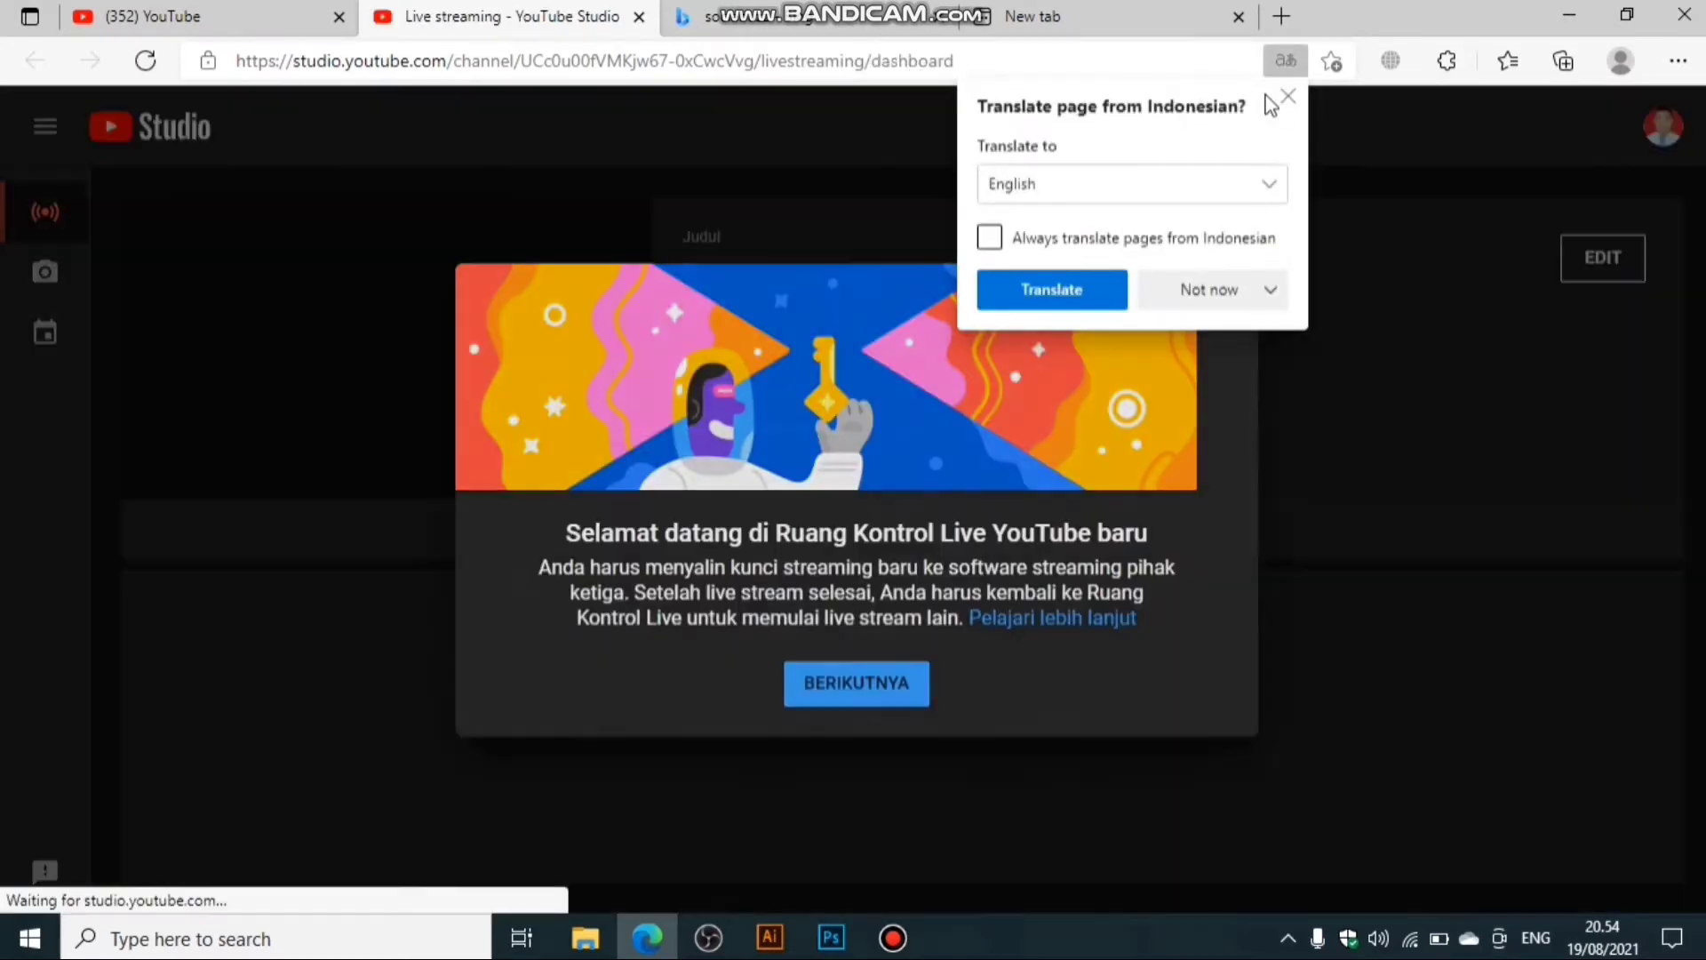
pyautogui.click(1288, 97)
pyautogui.click(878, 683)
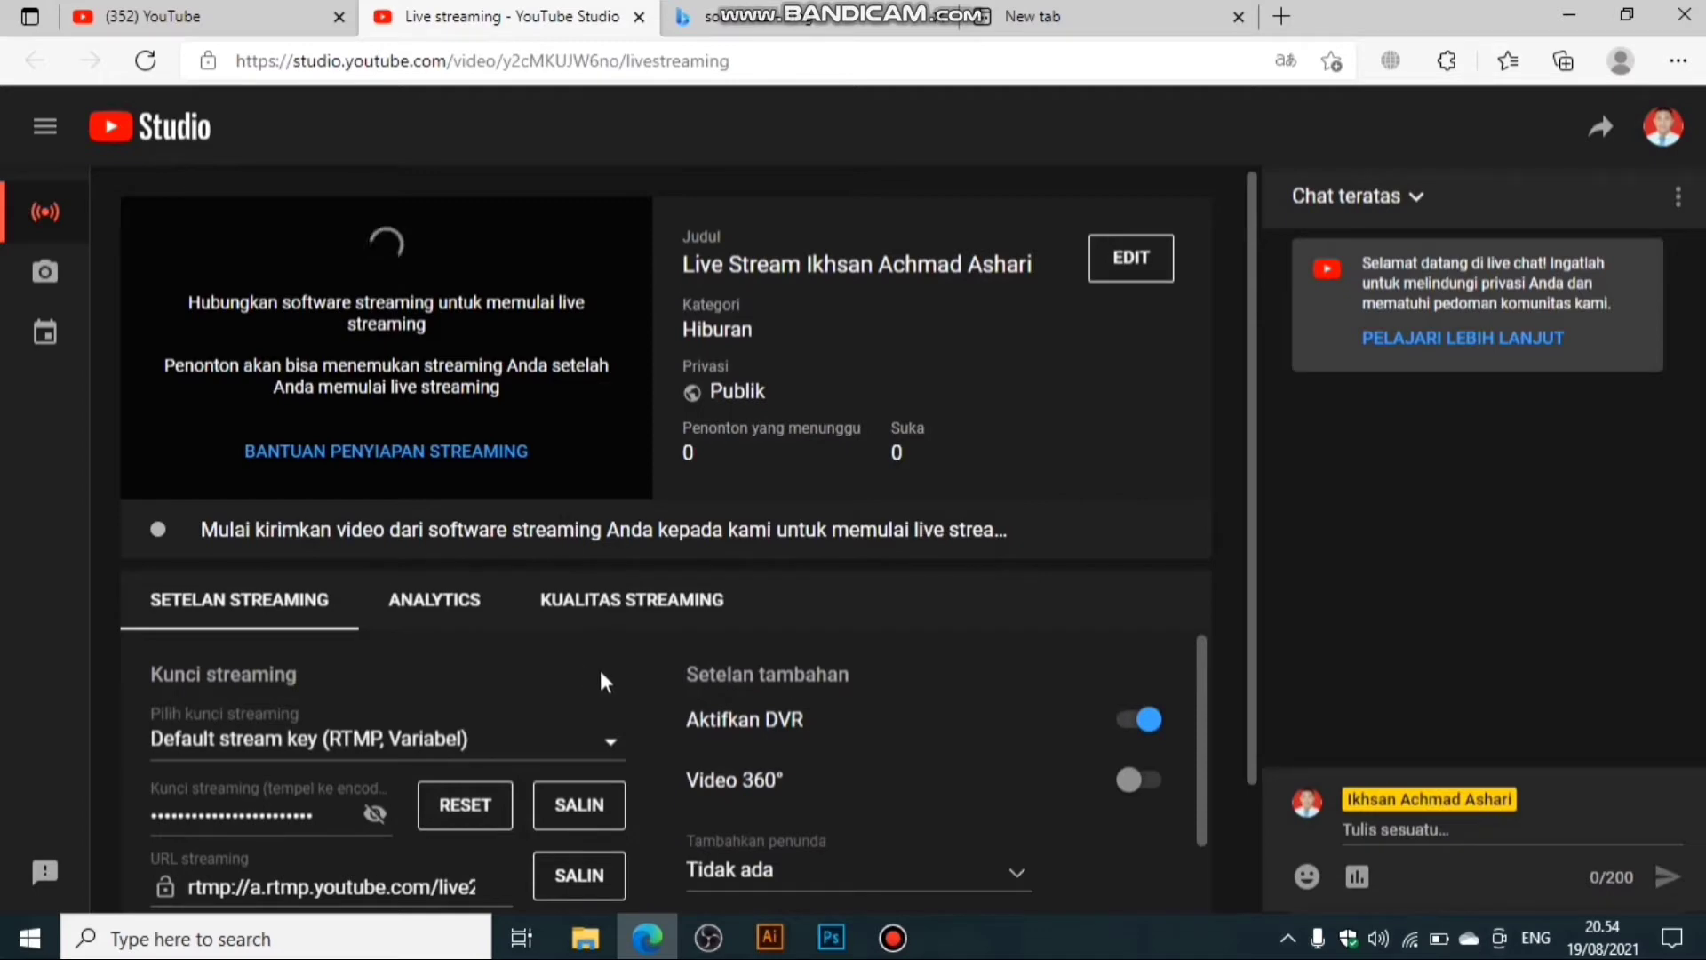
# Examine the stream key, stream URL and additional settings in the live stream's streaming settings.
pyautogui.scroll(-1, 643, 694)
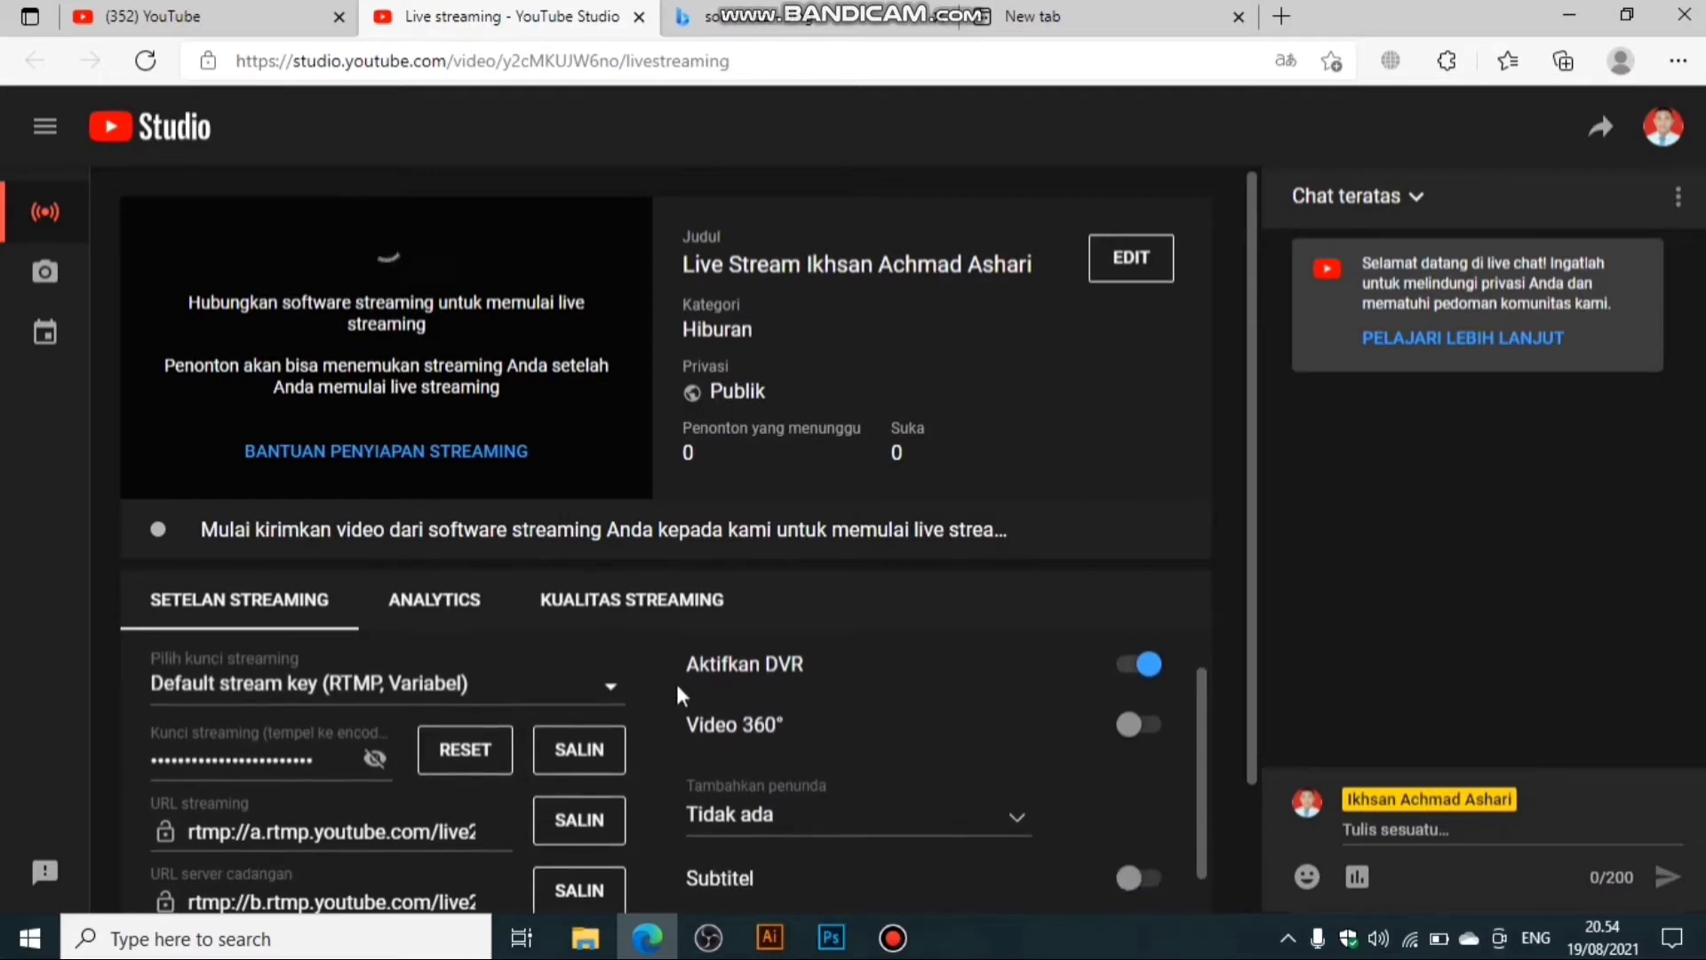
pyautogui.scroll(1, 679, 695)
pyautogui.scroll(-2, 681, 668)
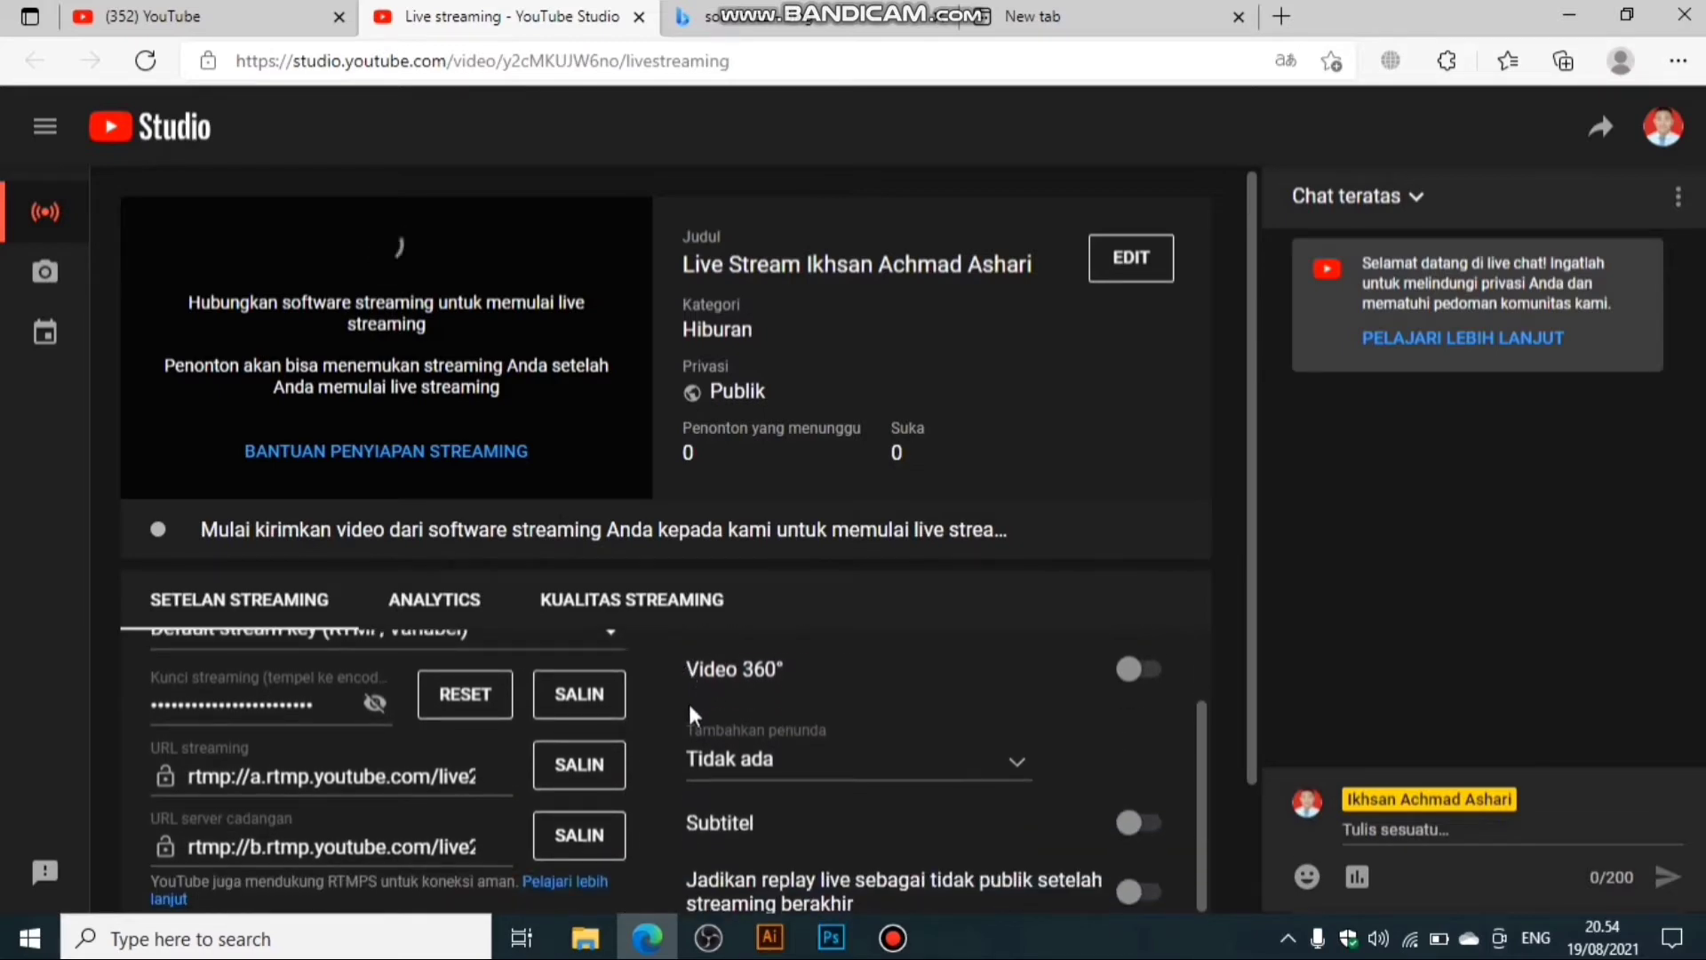
pyautogui.scroll(1, 675, 724)
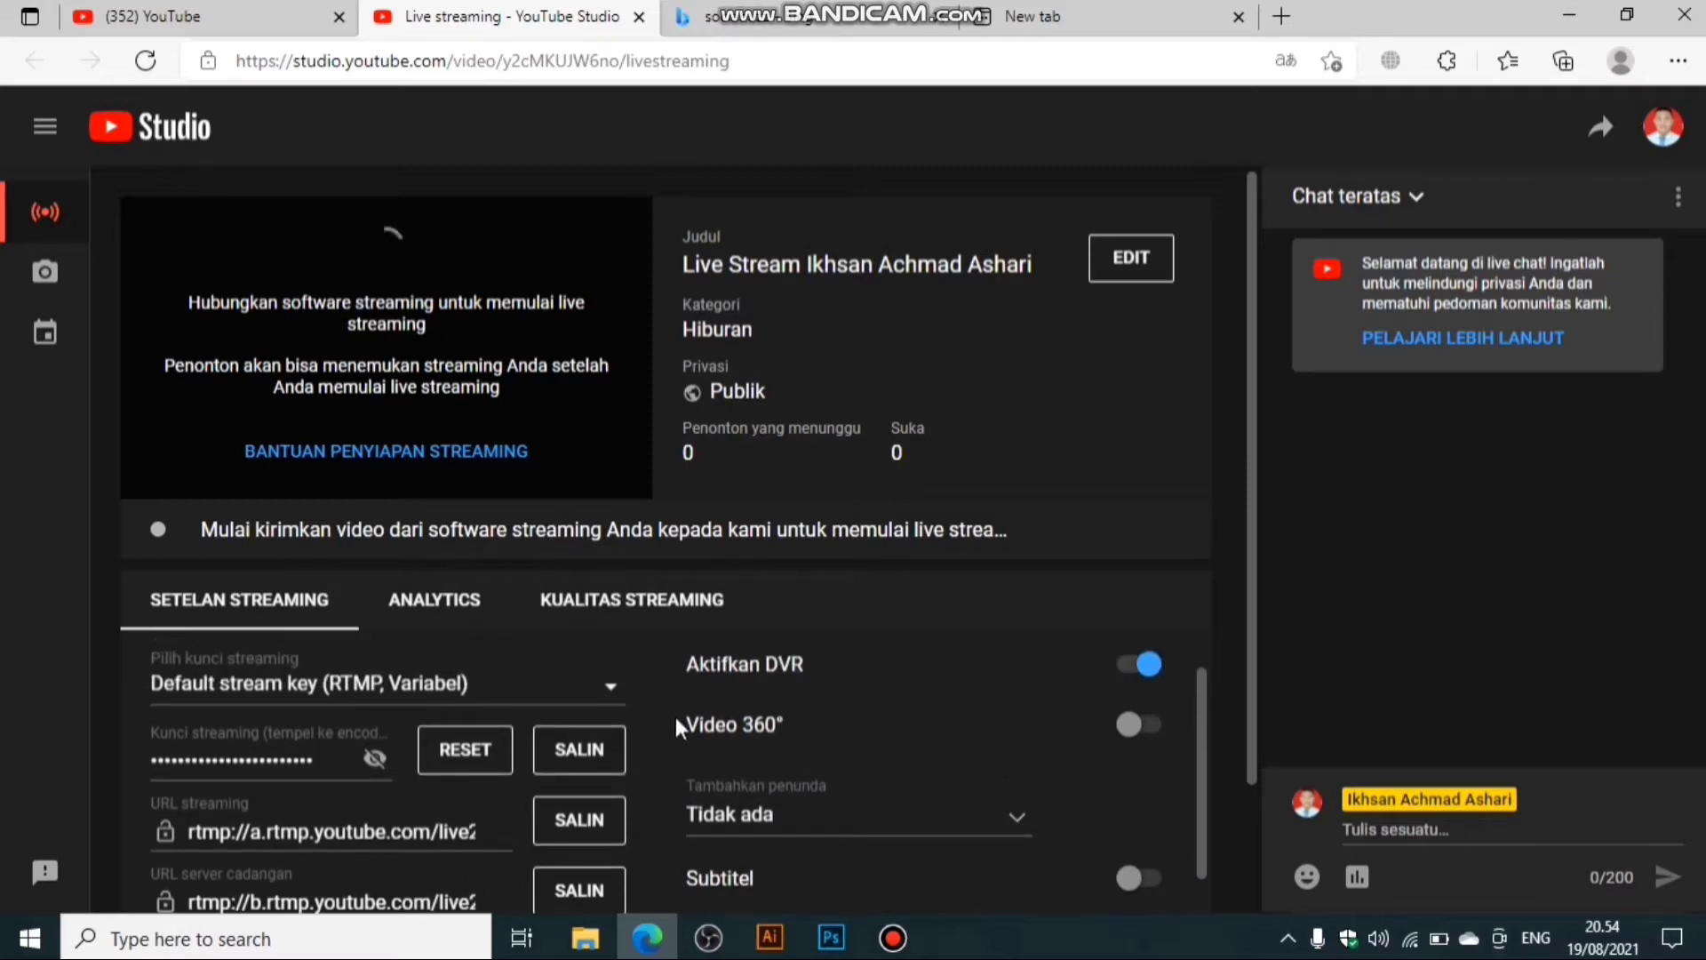
pyautogui.scroll(-1, 668, 727)
pyautogui.scroll(1, 670, 728)
pyautogui.scroll(-1, 668, 746)
pyautogui.scroll(1, 674, 755)
pyautogui.scroll(-1, 681, 842)
pyautogui.scroll(-1, 681, 843)
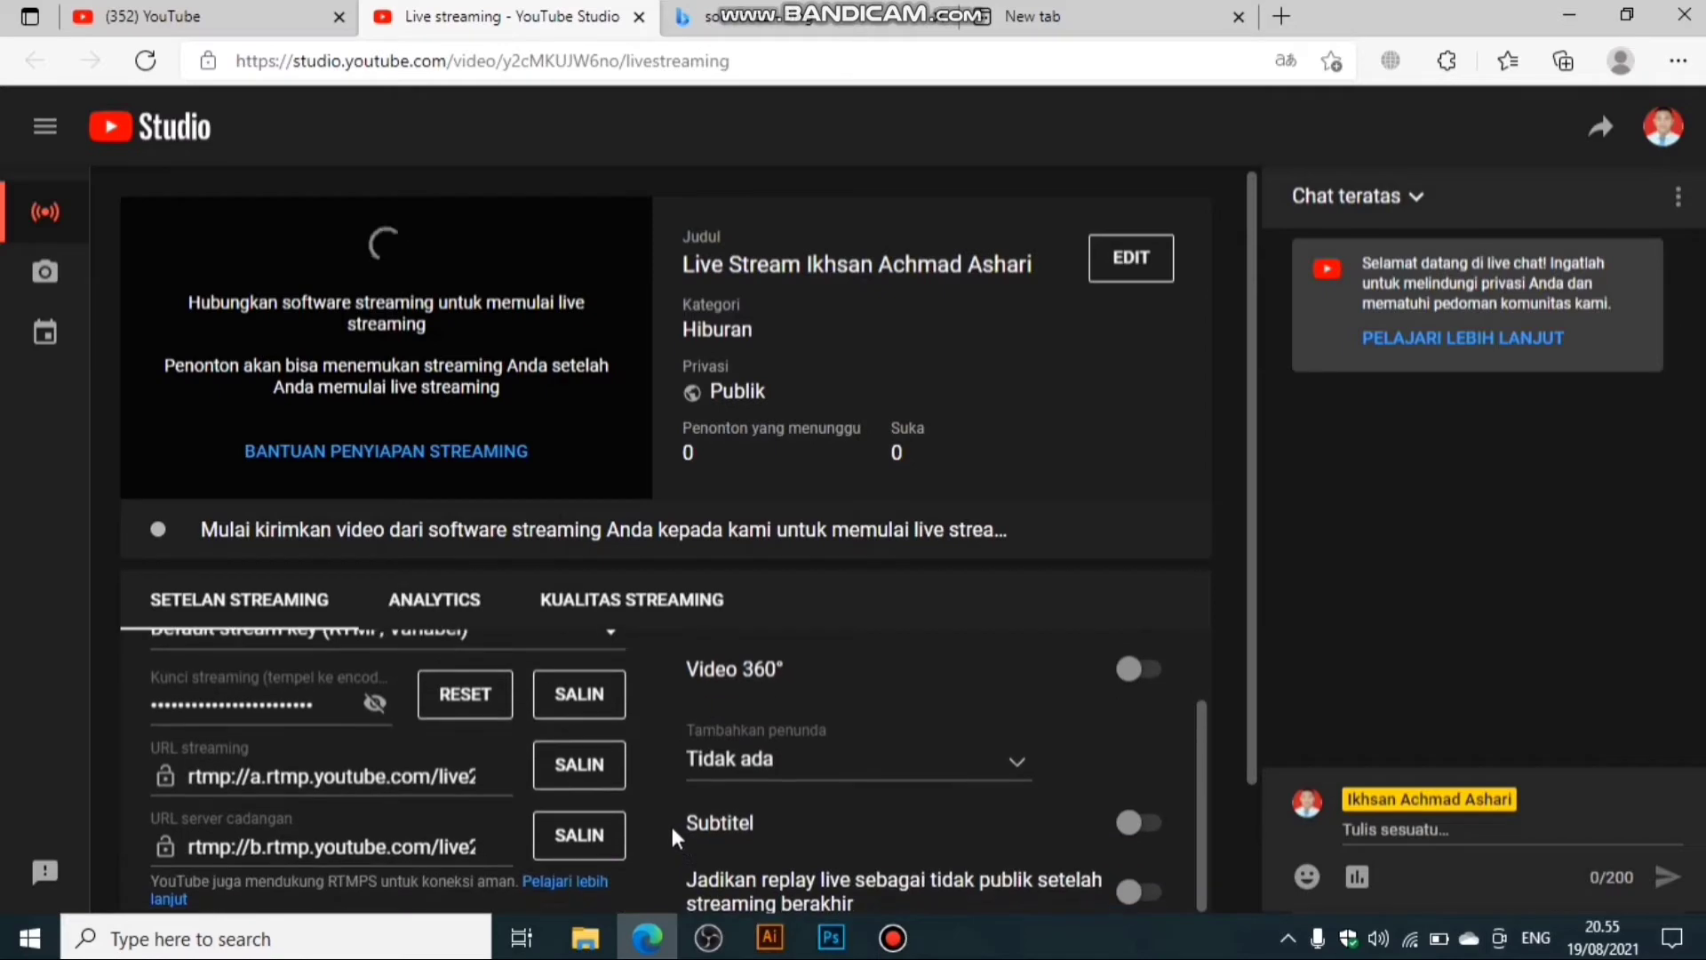
pyautogui.scroll(1, 671, 823)
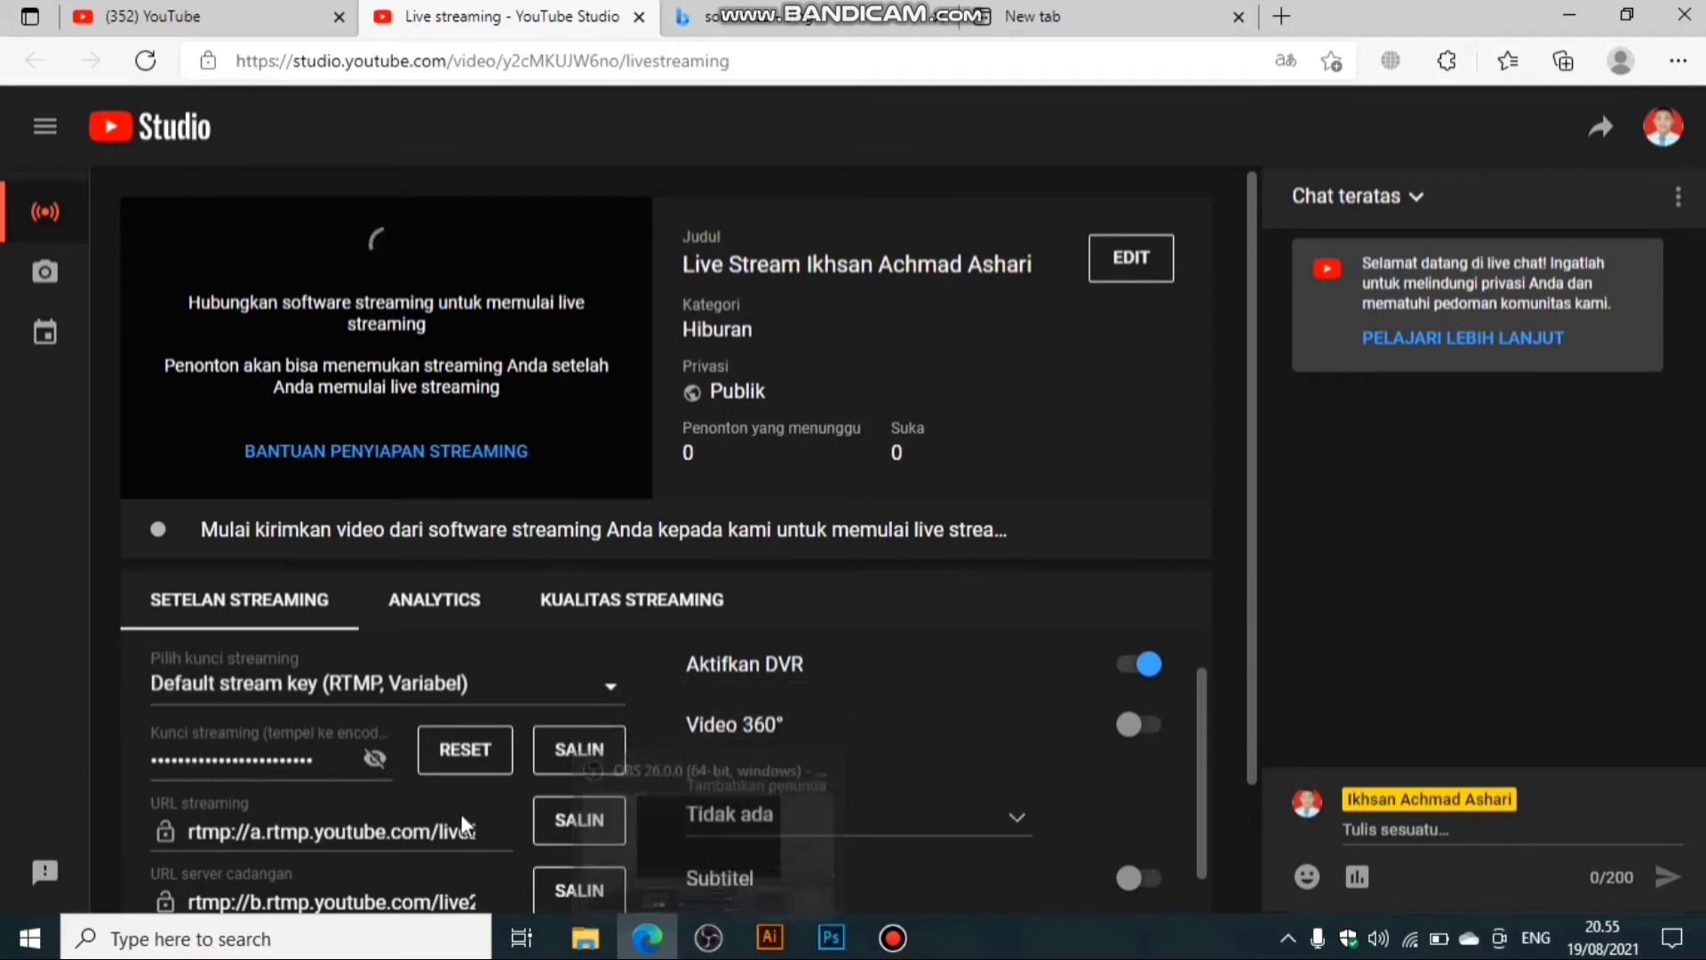
# Switch to OBS and start the Auto-Configuration Wizard, accepting the option to optimize for streaming with recording secondary.
pyautogui.click(708, 937)
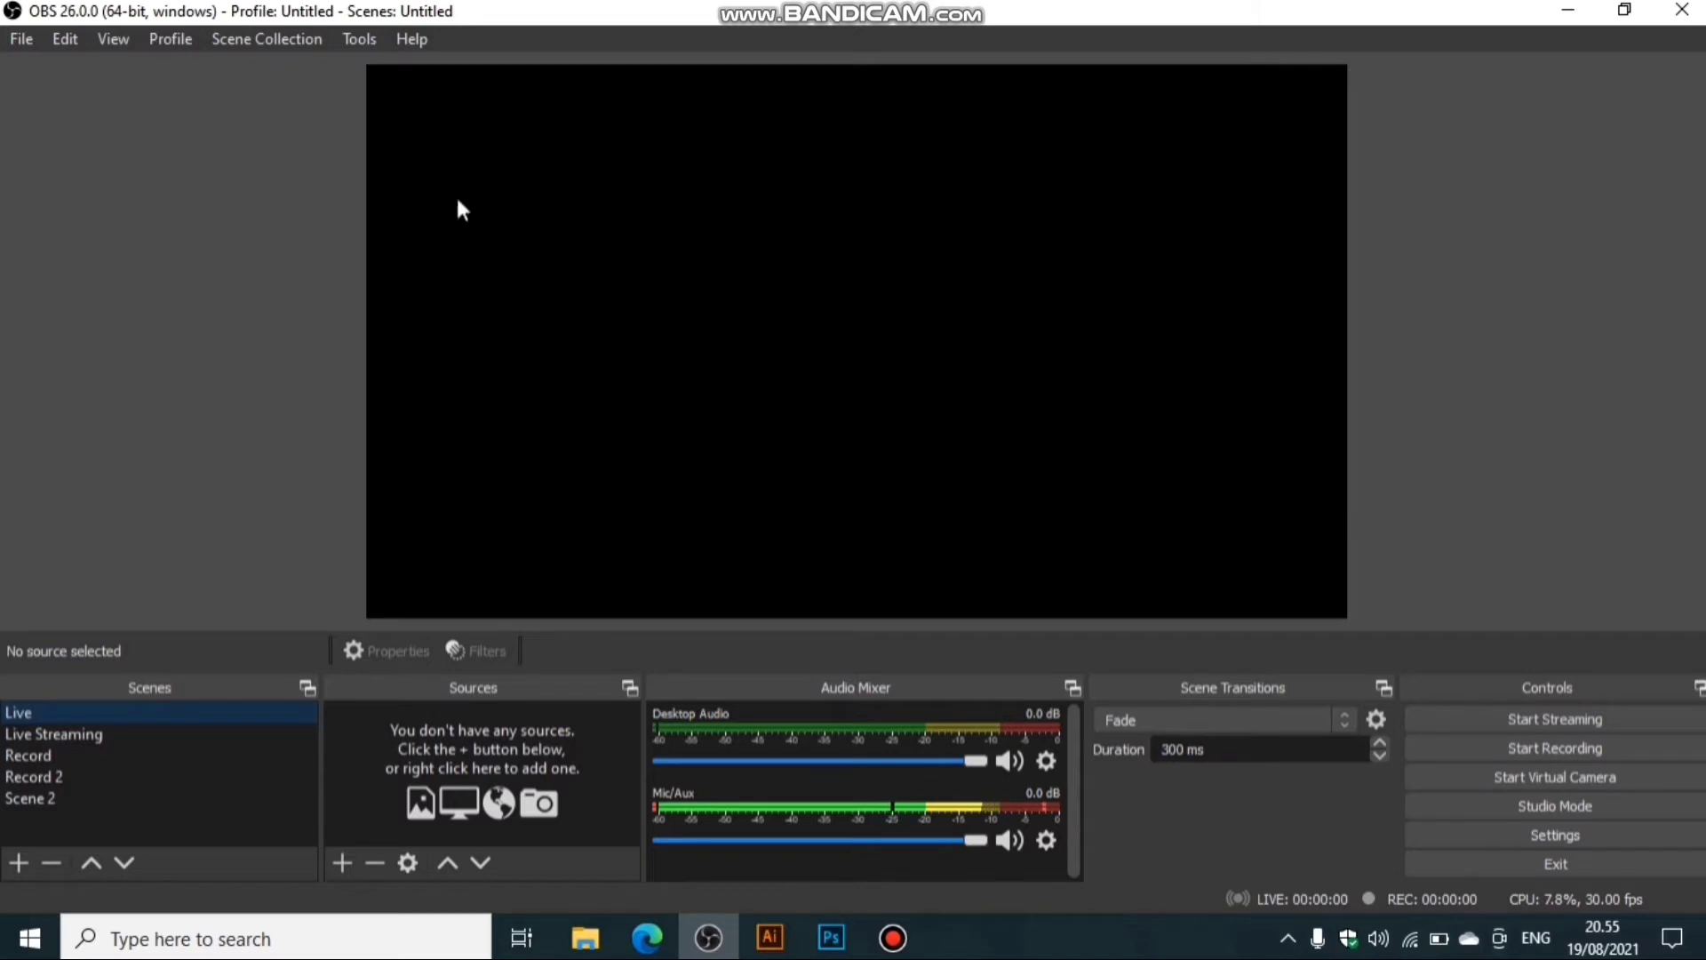
pyautogui.click(361, 37)
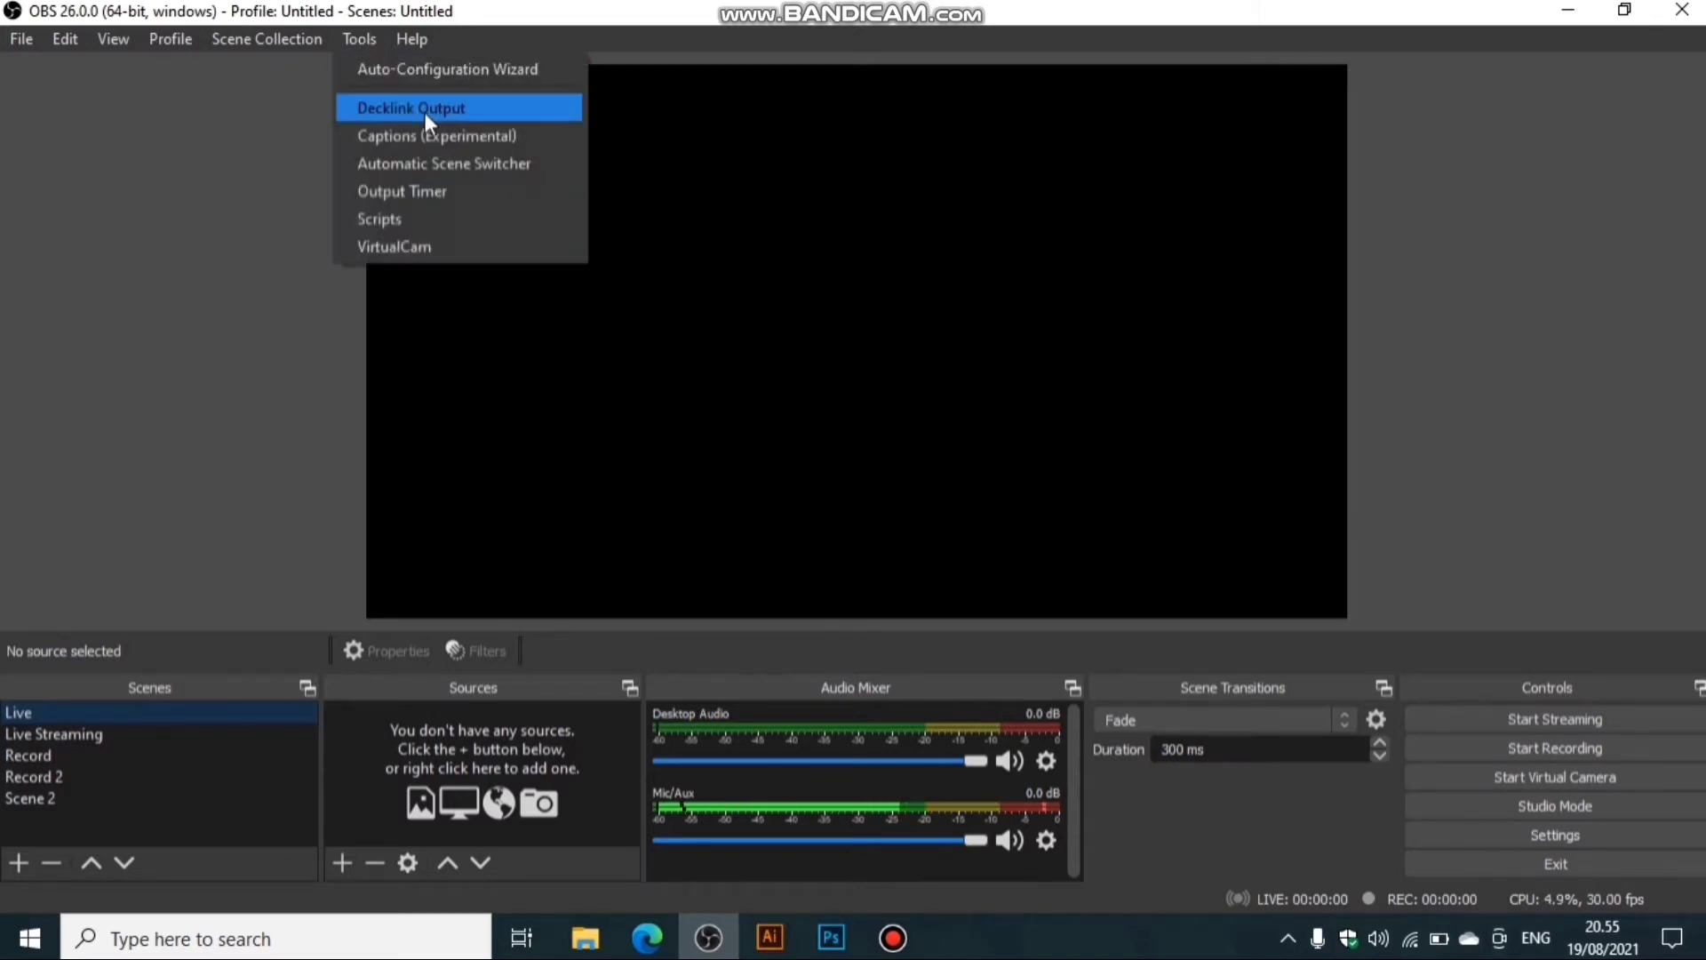
pyautogui.click(430, 75)
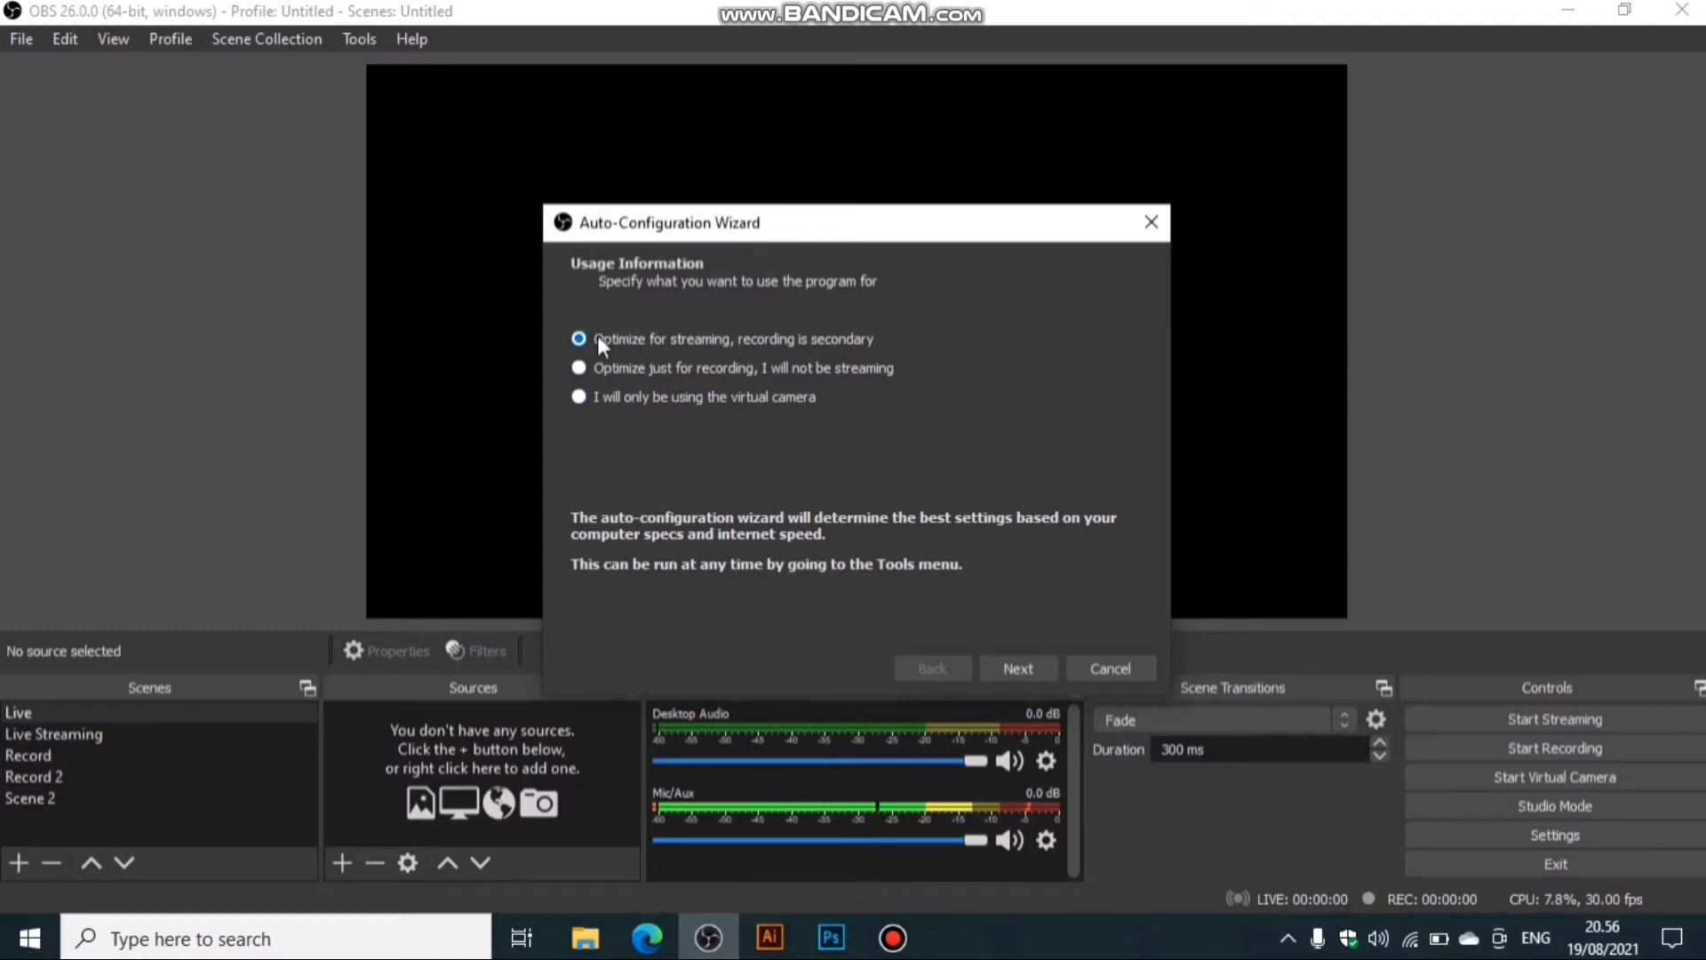
pyautogui.click(1011, 660)
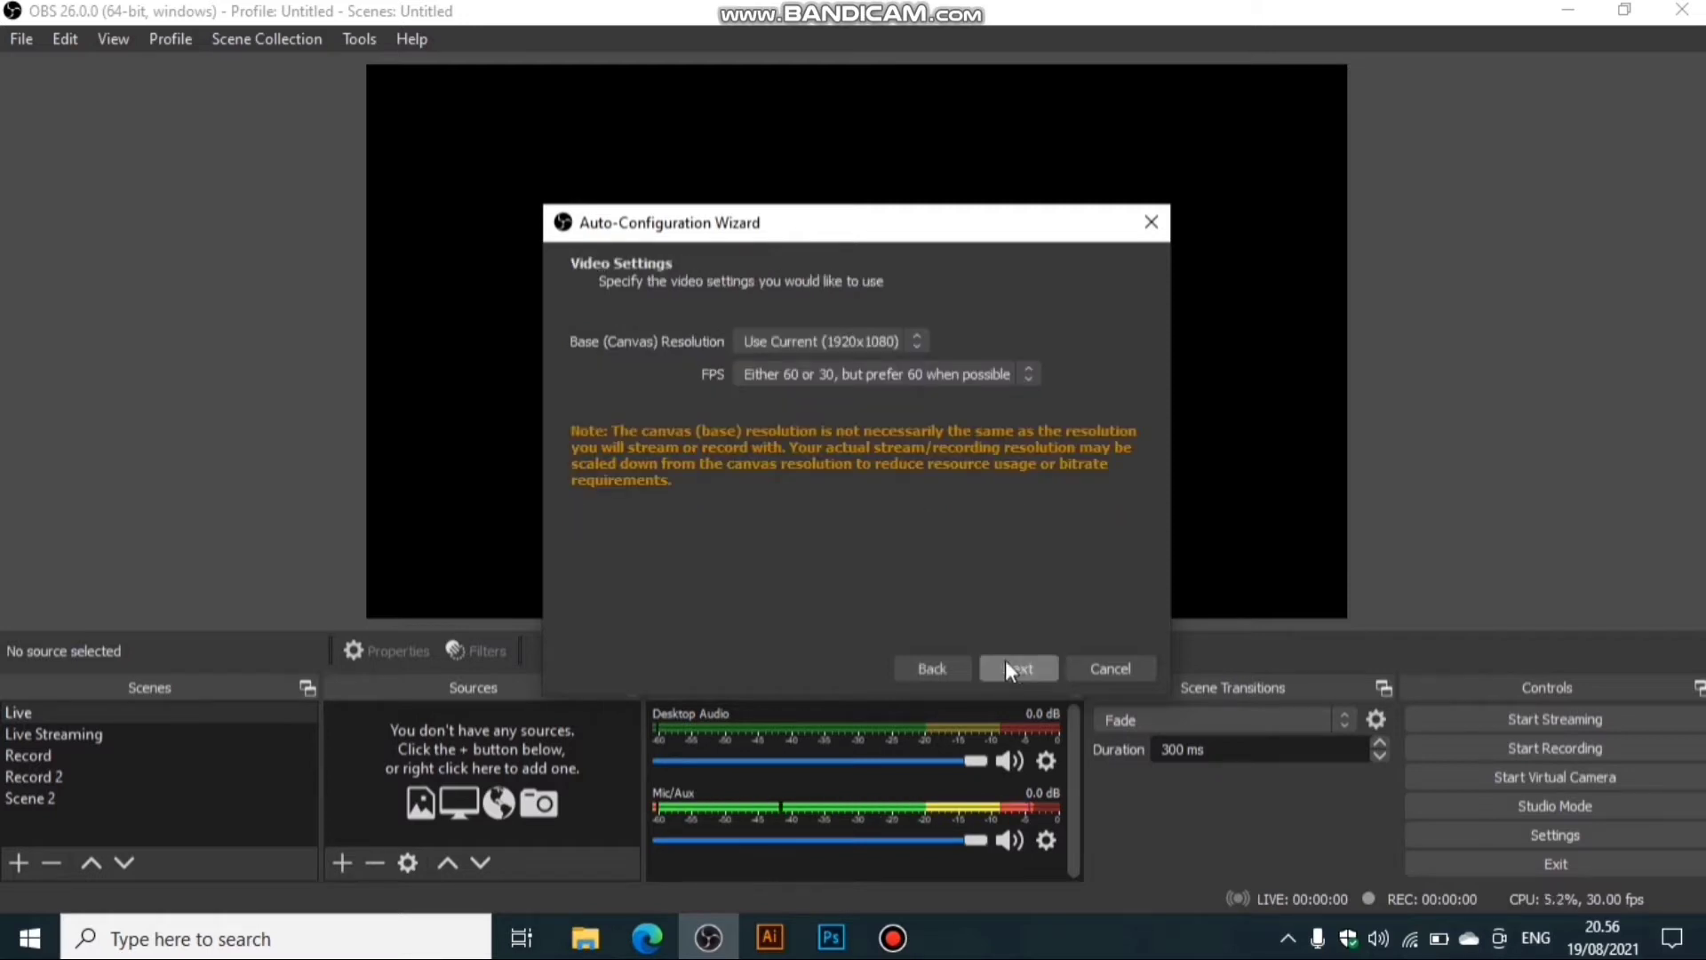
# Try the 1920x1080 and 1280x720 options for the base canvas resolution.
pyautogui.click(848, 342)
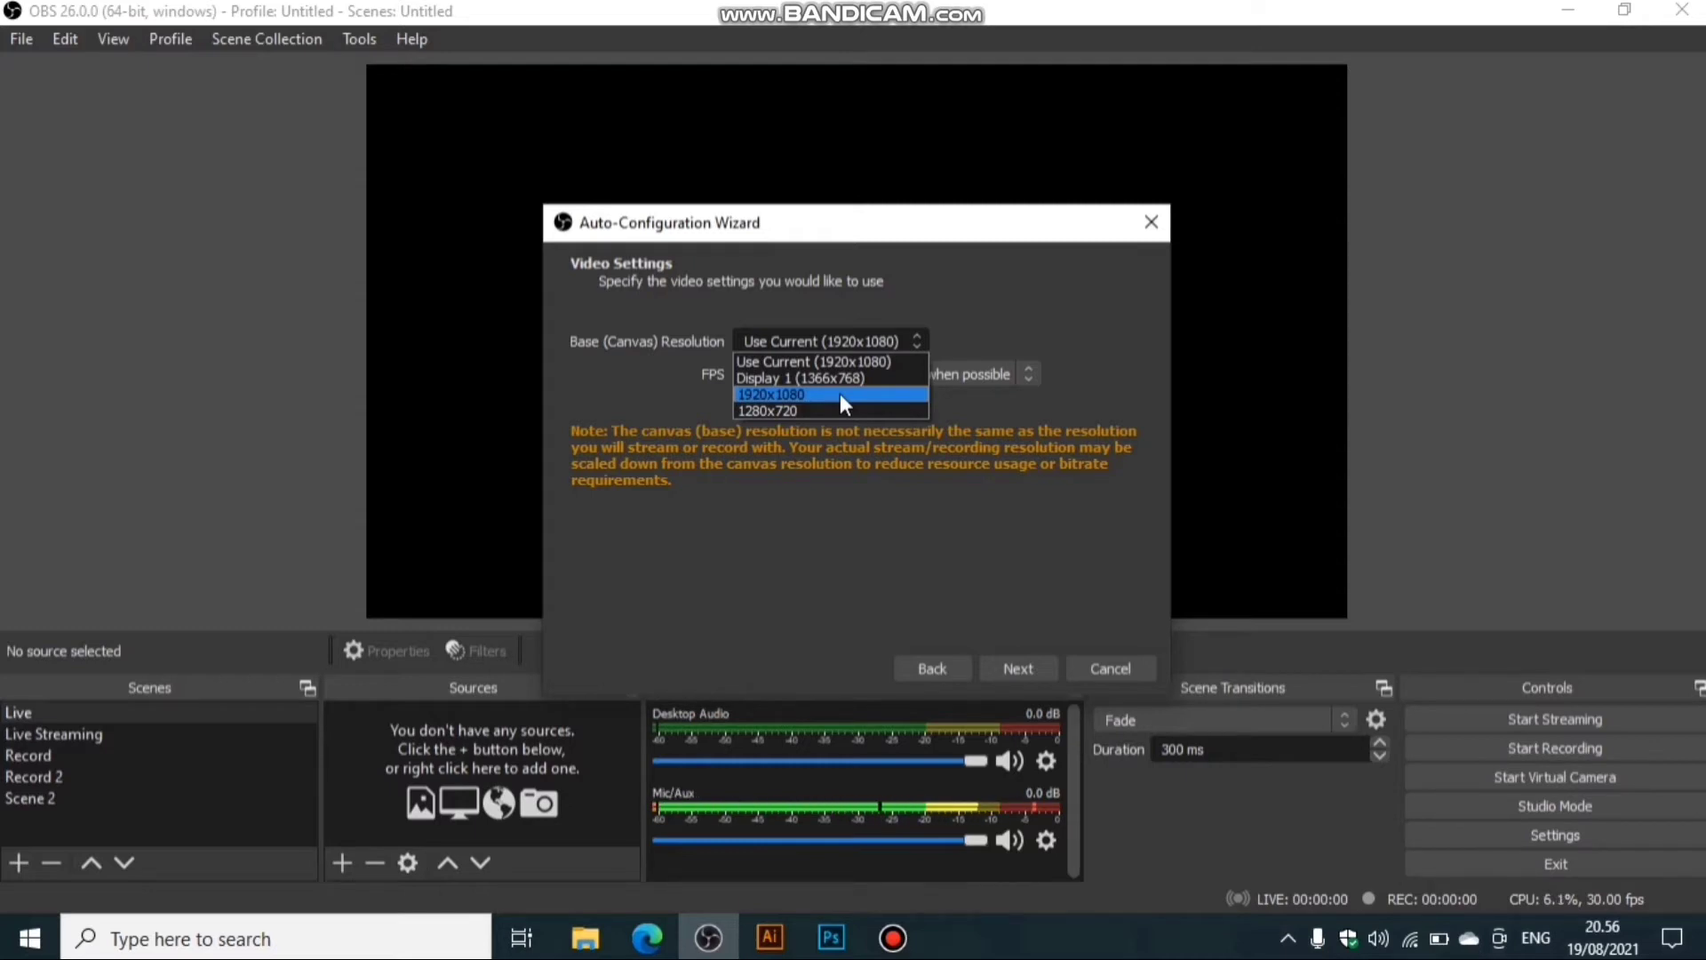
pyautogui.click(839, 393)
pyautogui.click(858, 341)
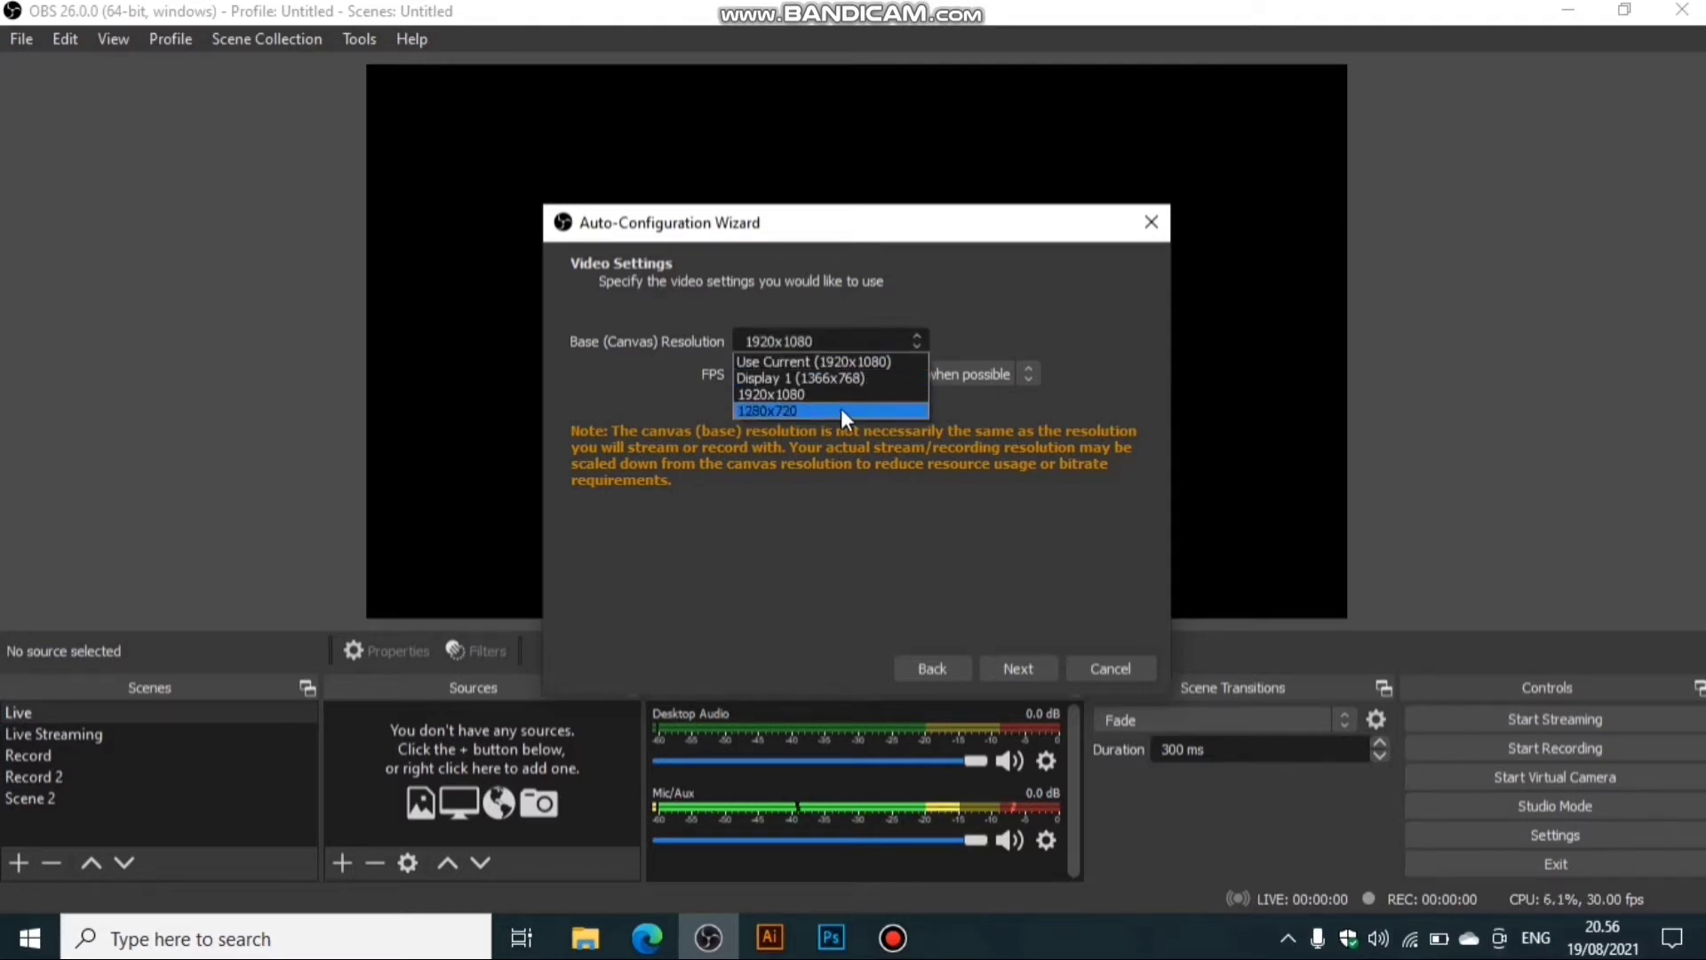
pyautogui.click(840, 407)
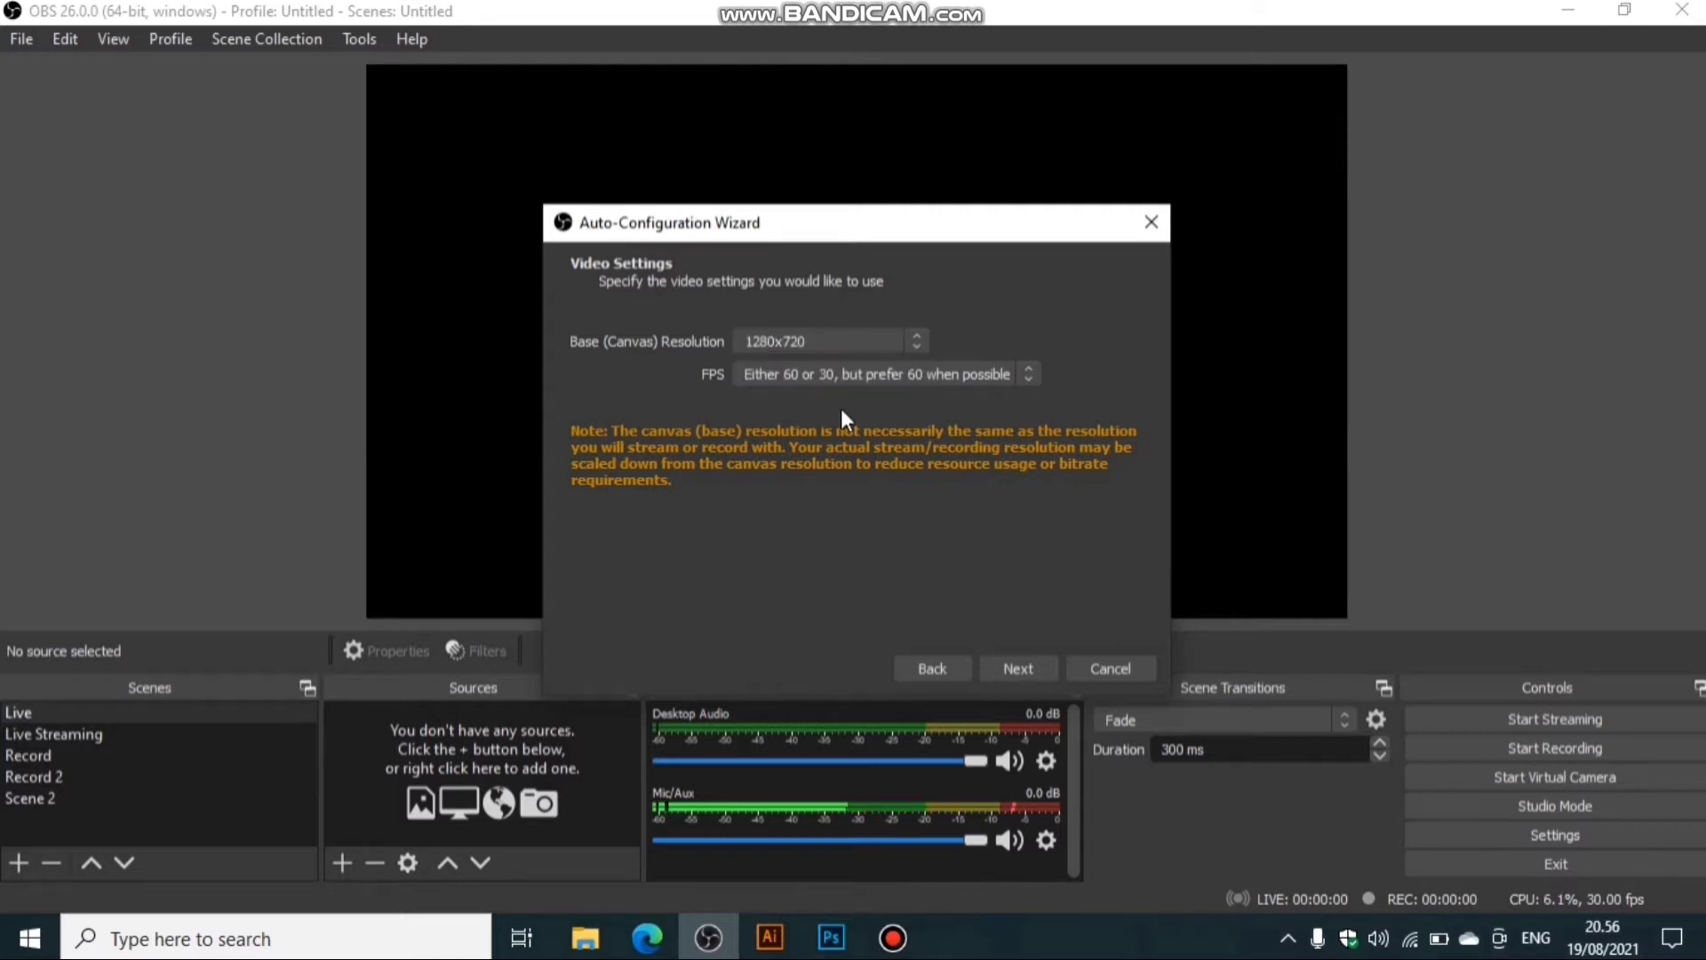
pyautogui.click(856, 340)
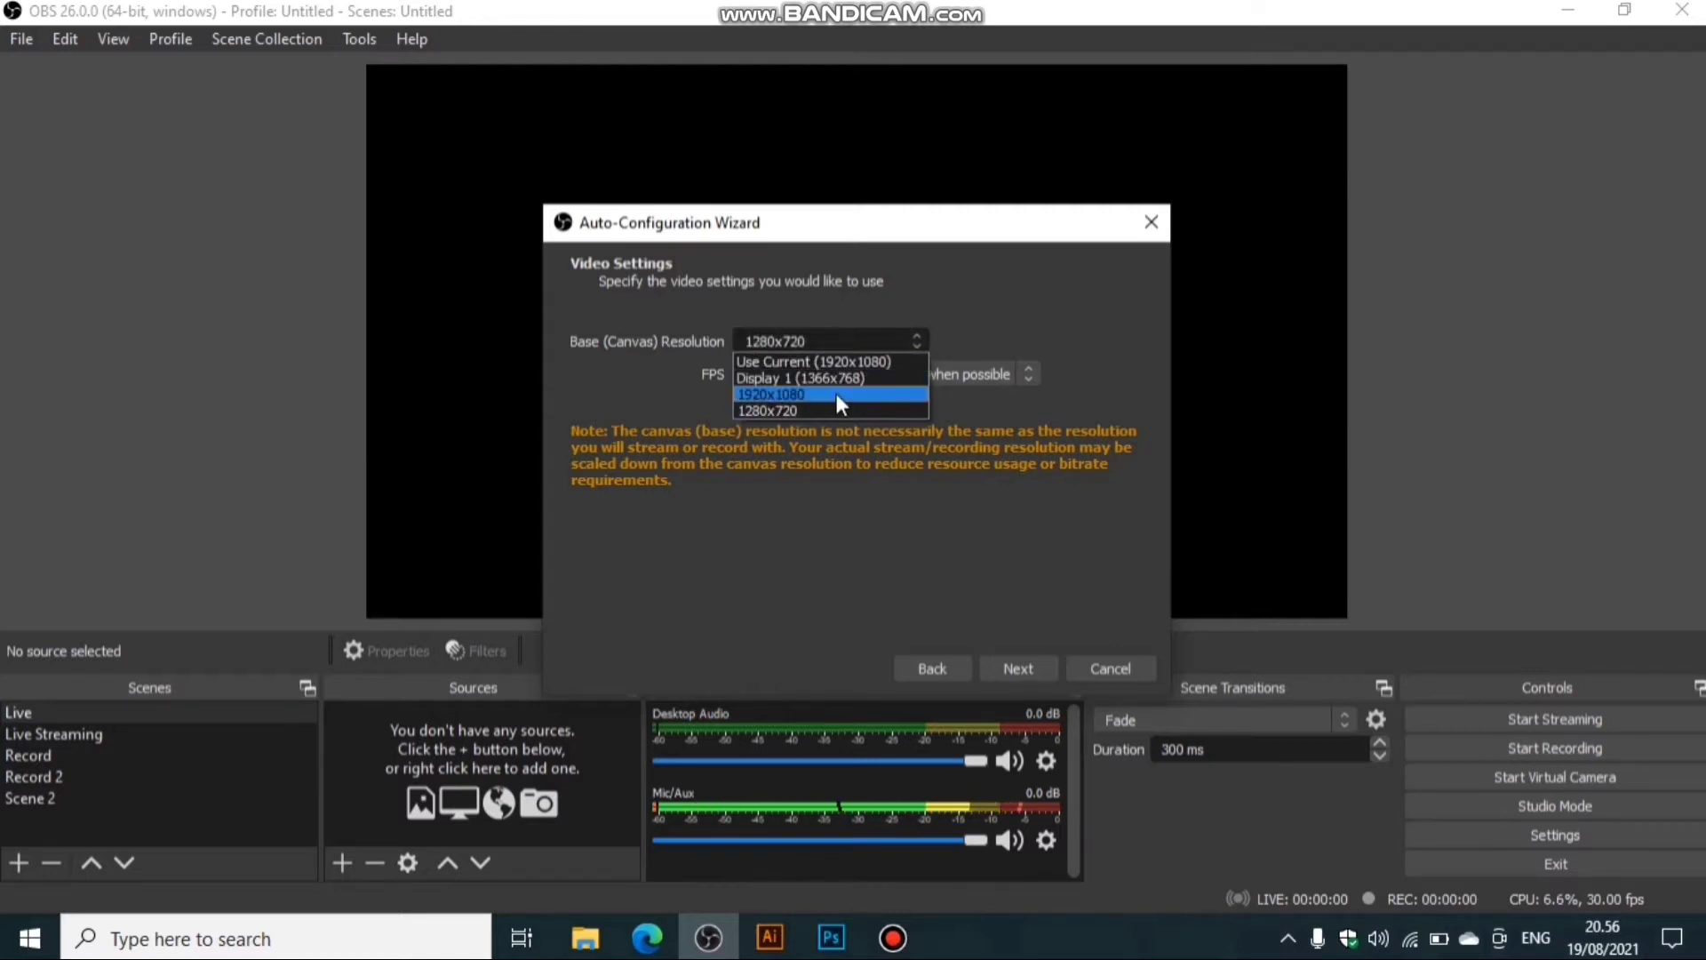
pyautogui.click(837, 395)
pyautogui.click(849, 342)
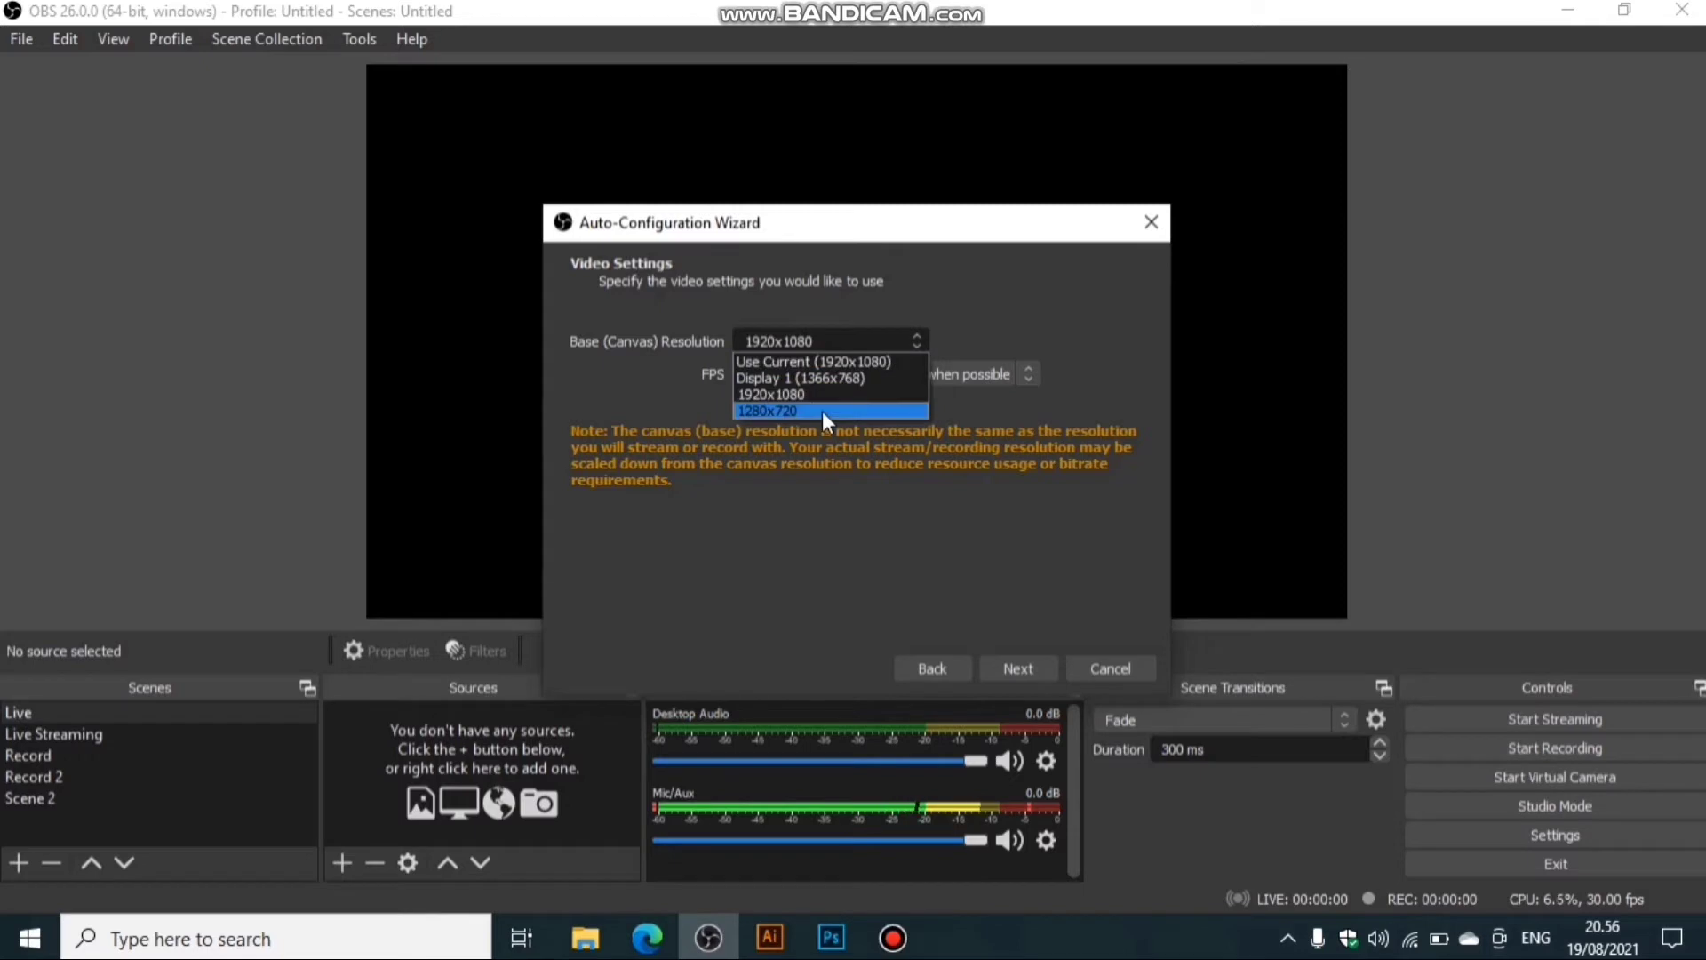
pyautogui.click(822, 412)
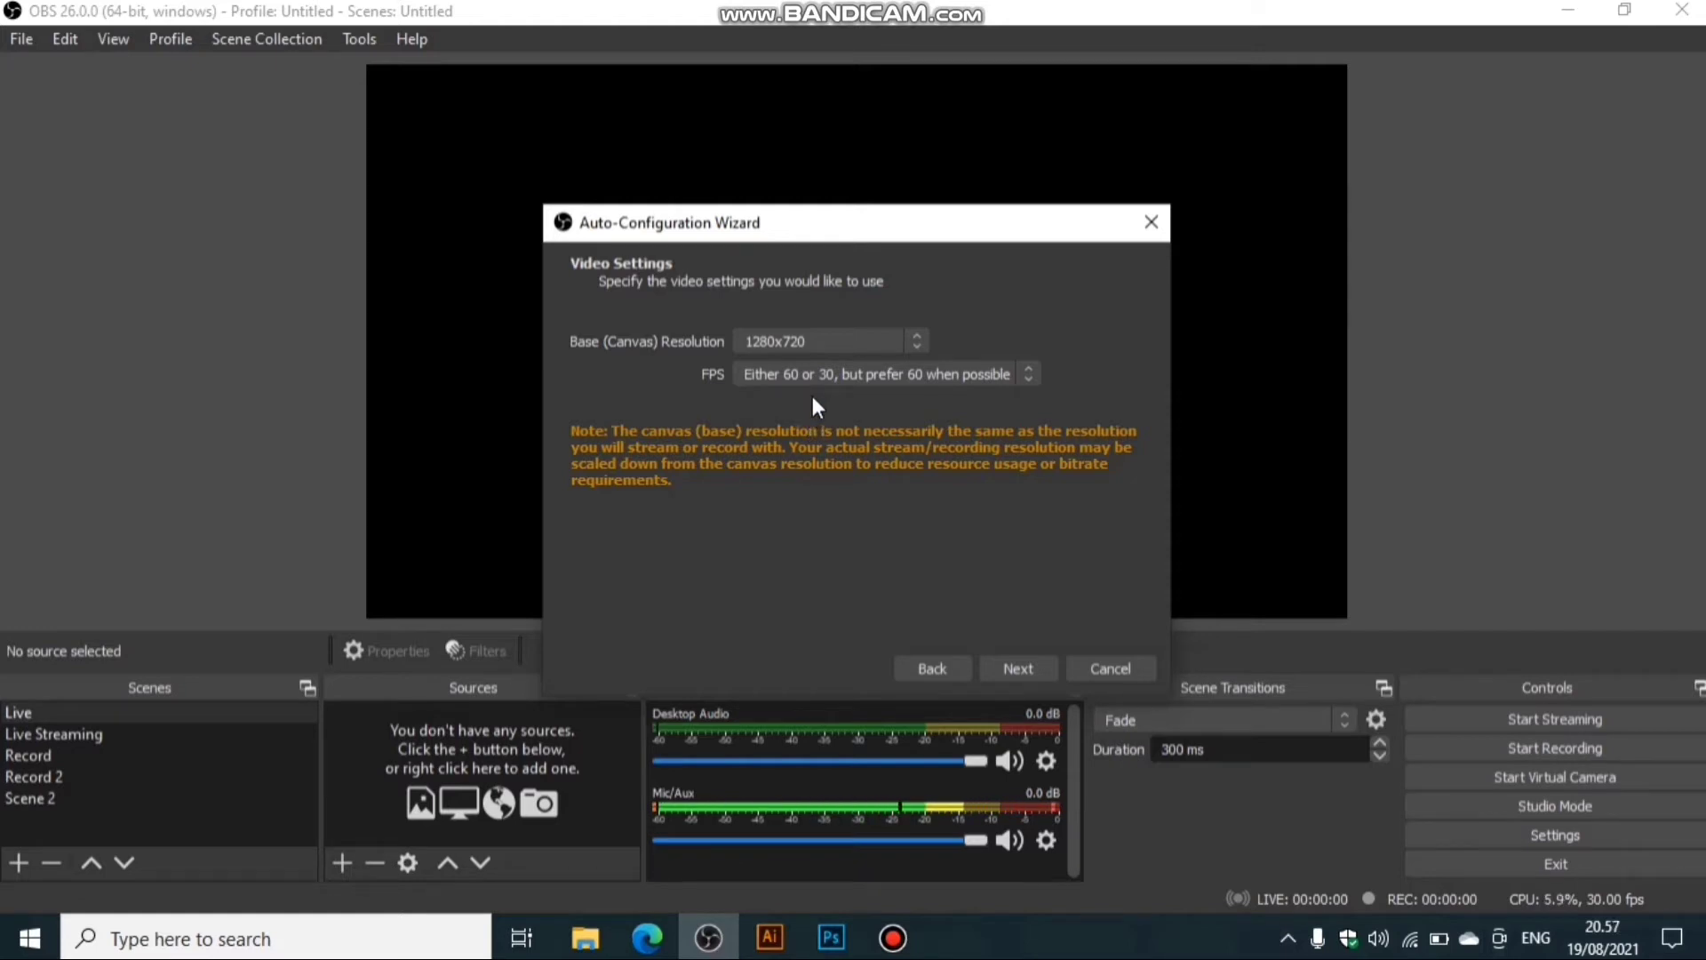
pyautogui.click(846, 341)
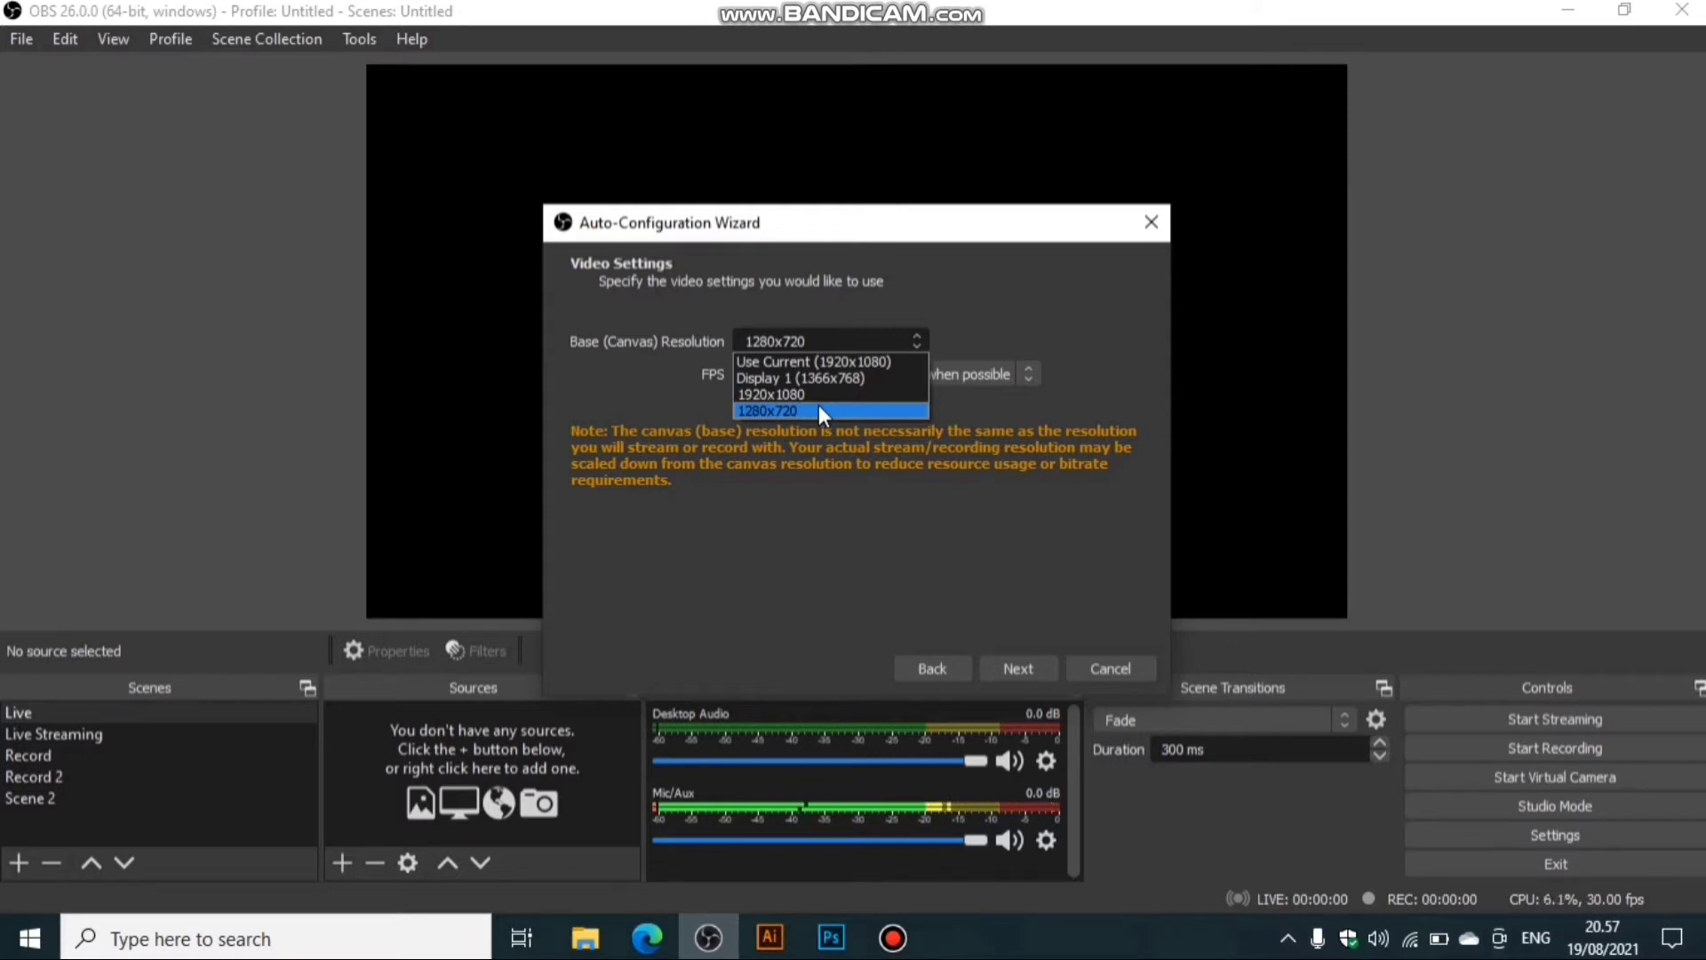
pyautogui.click(819, 409)
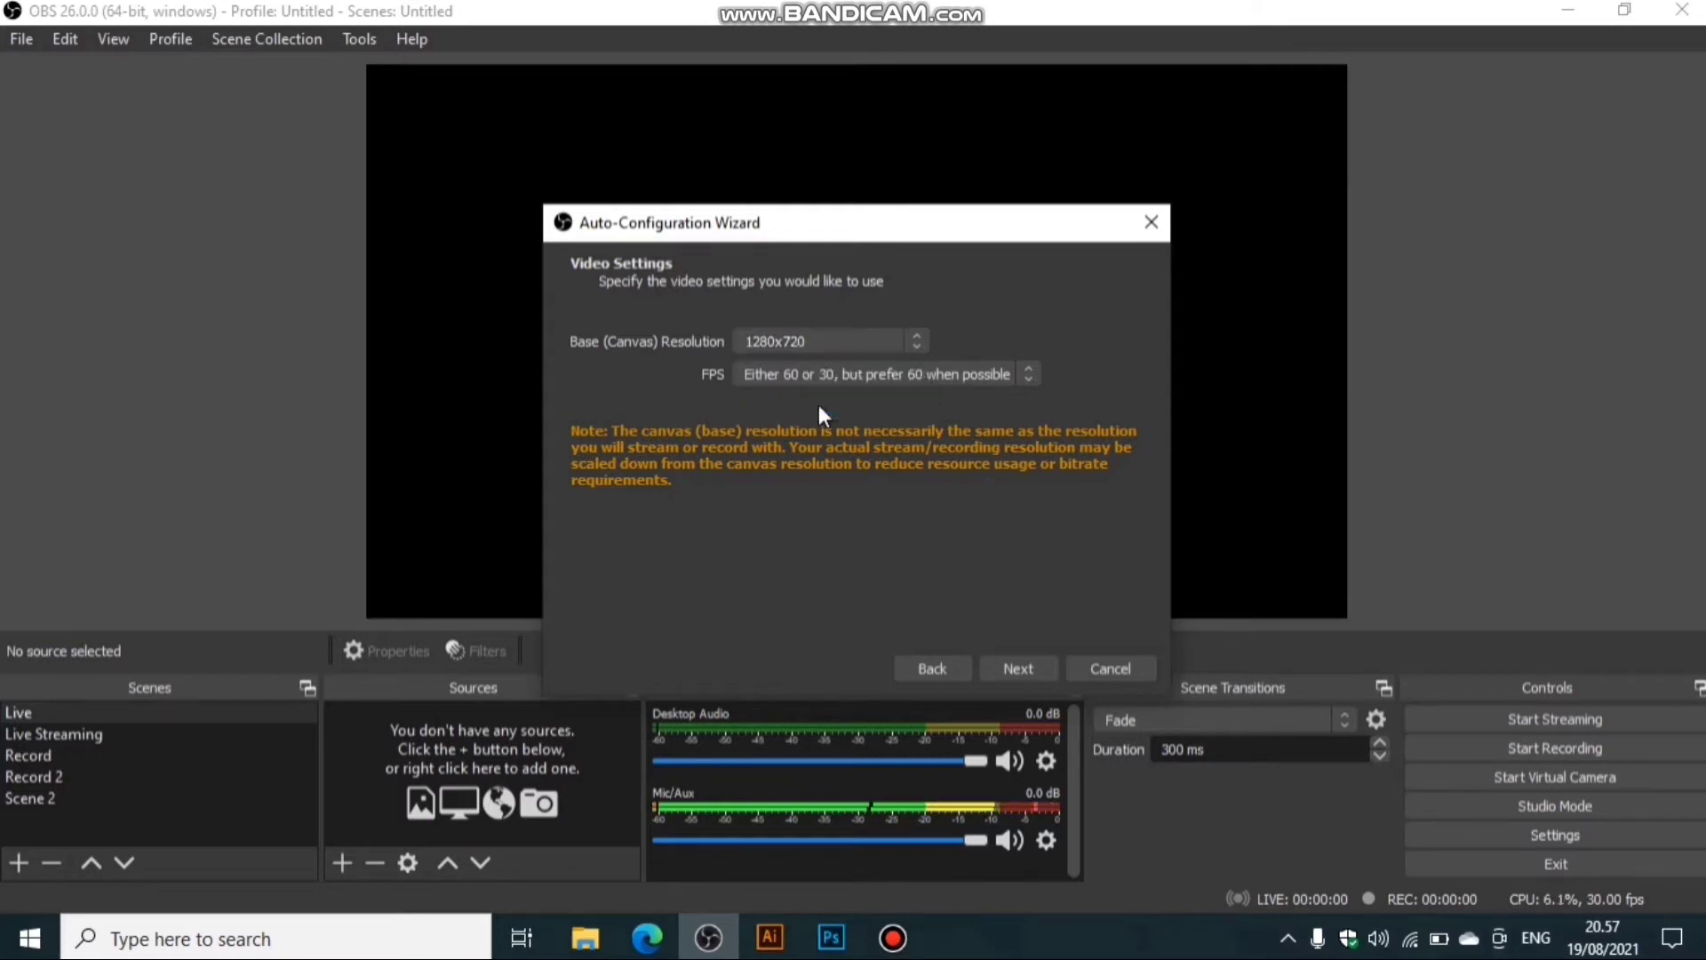
pyautogui.click(874, 341)
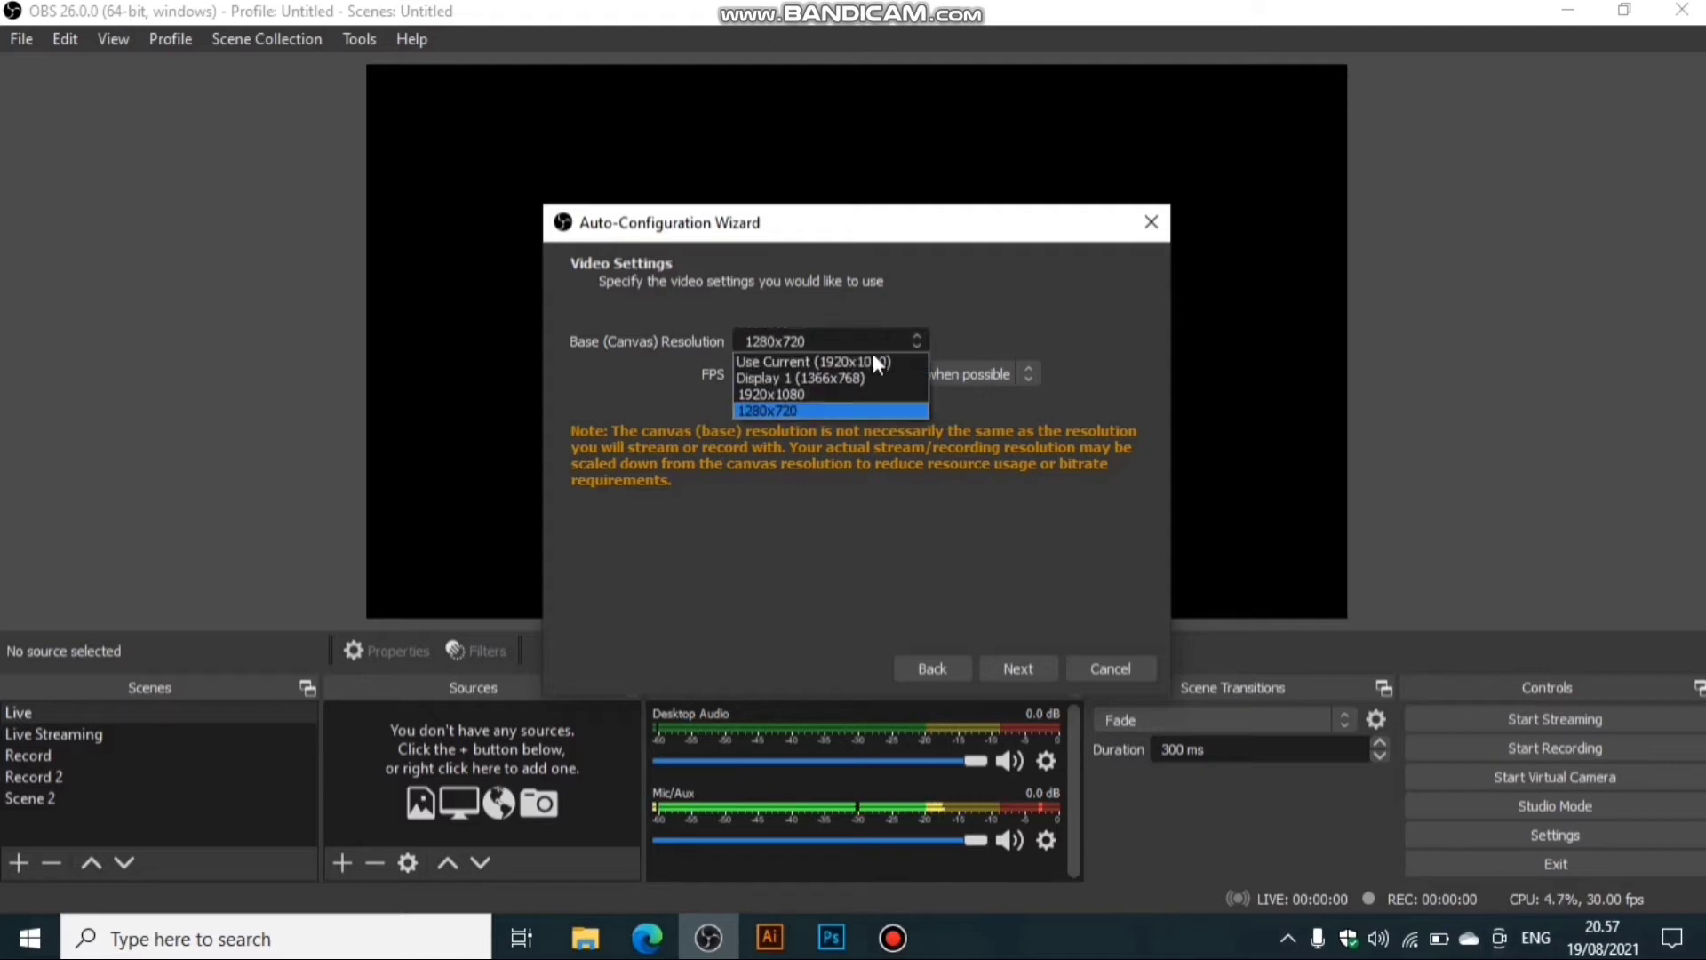
pyautogui.click(855, 395)
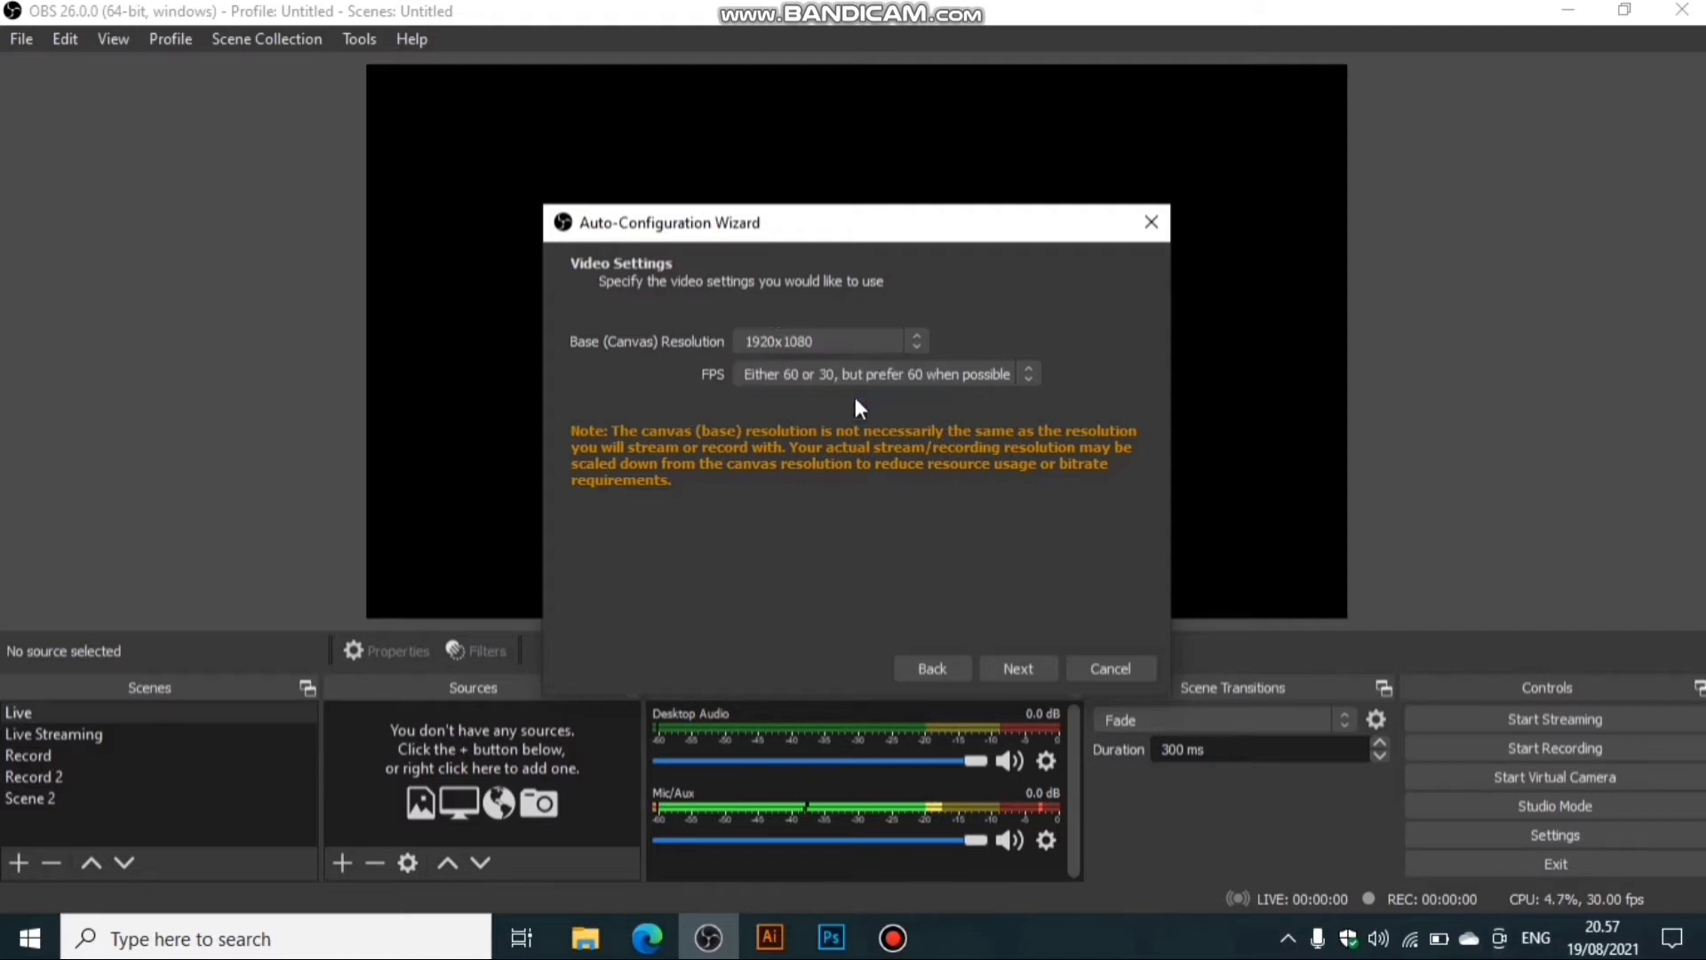
# Set the base canvas resolution to 1280x720 and the FPS to 30, and continue to the stream information.
pyautogui.click(874, 345)
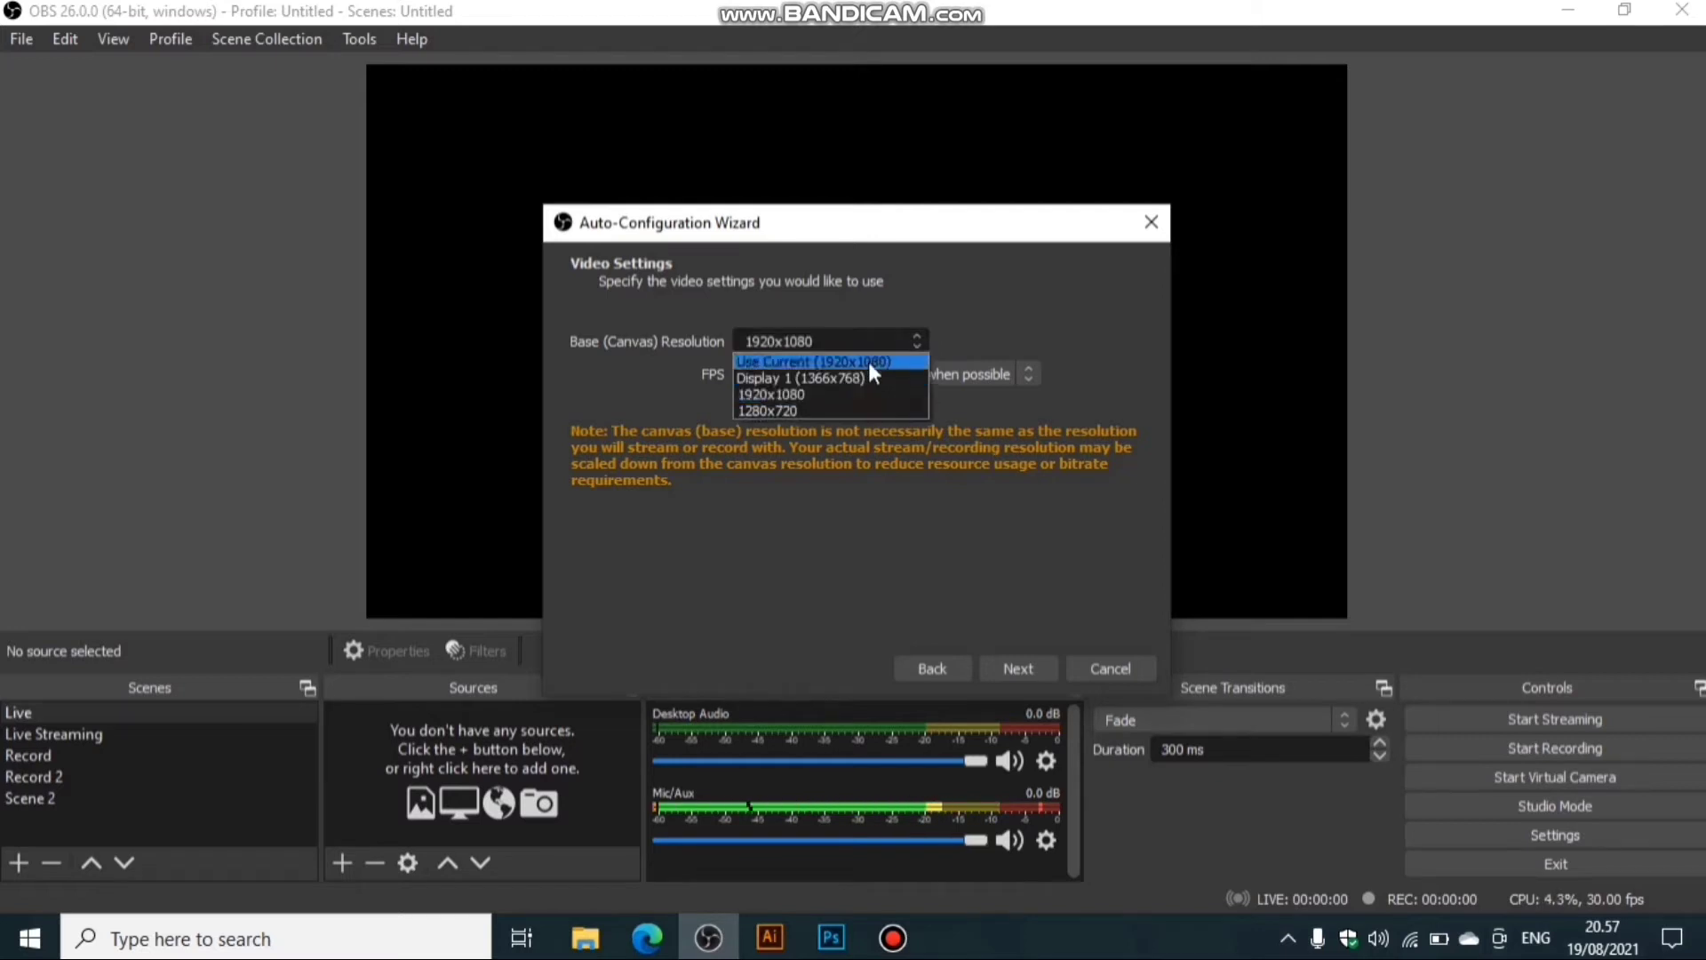
pyautogui.click(859, 410)
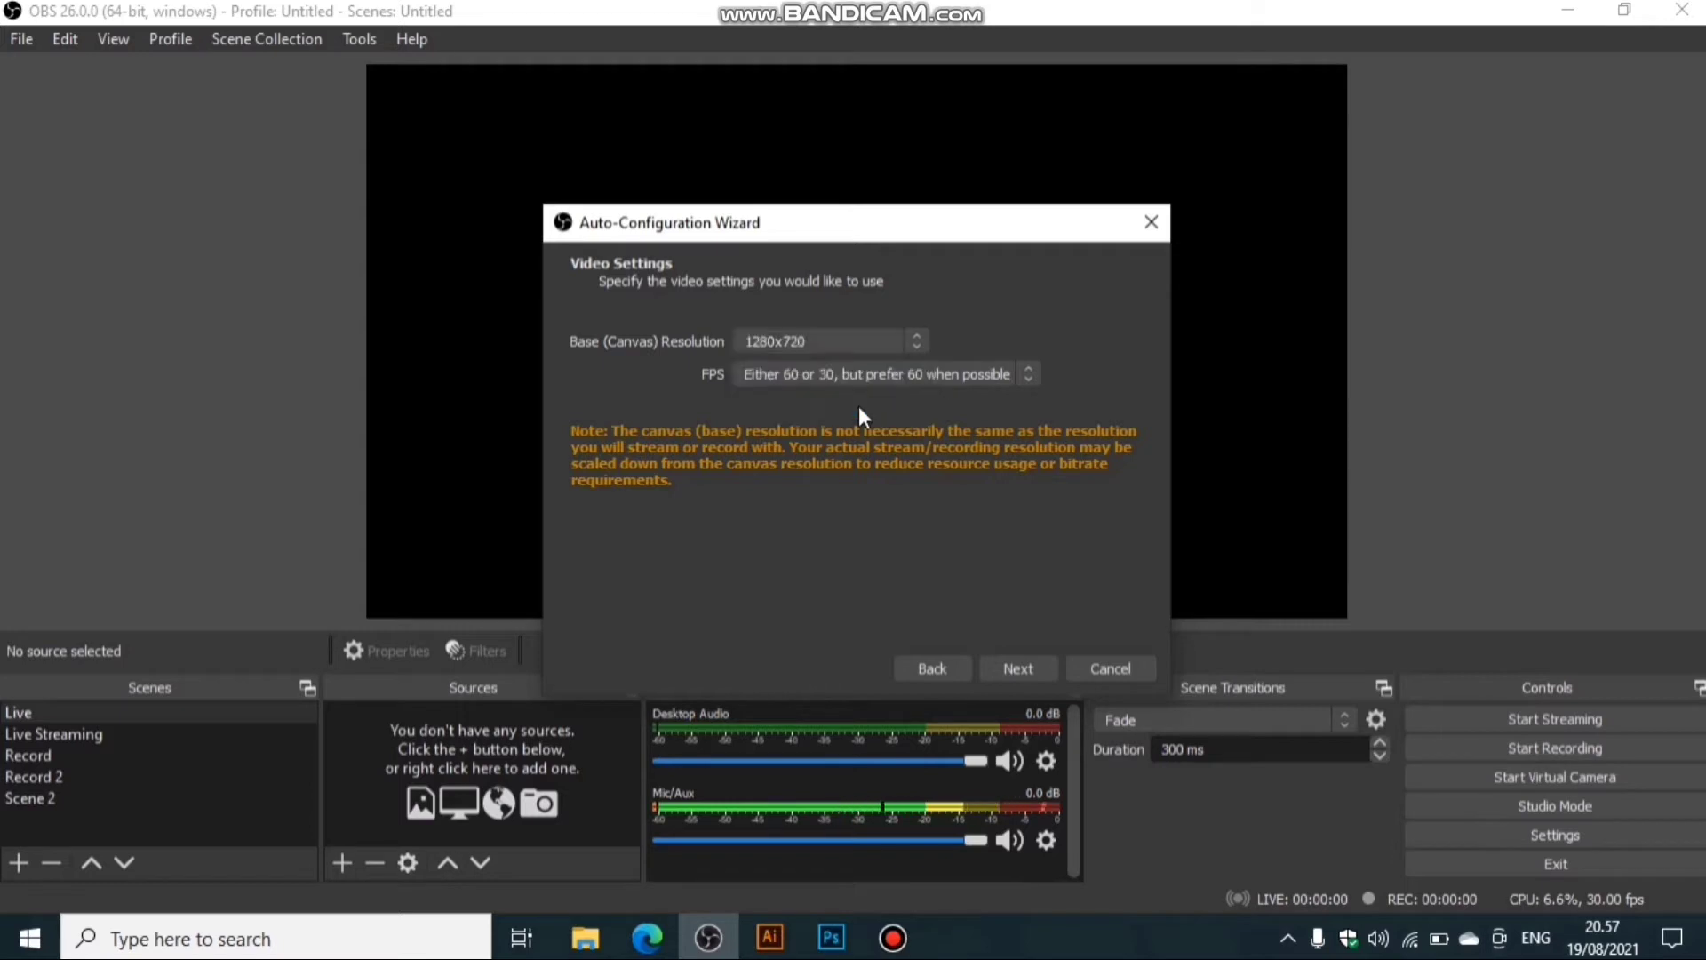
pyautogui.click(899, 370)
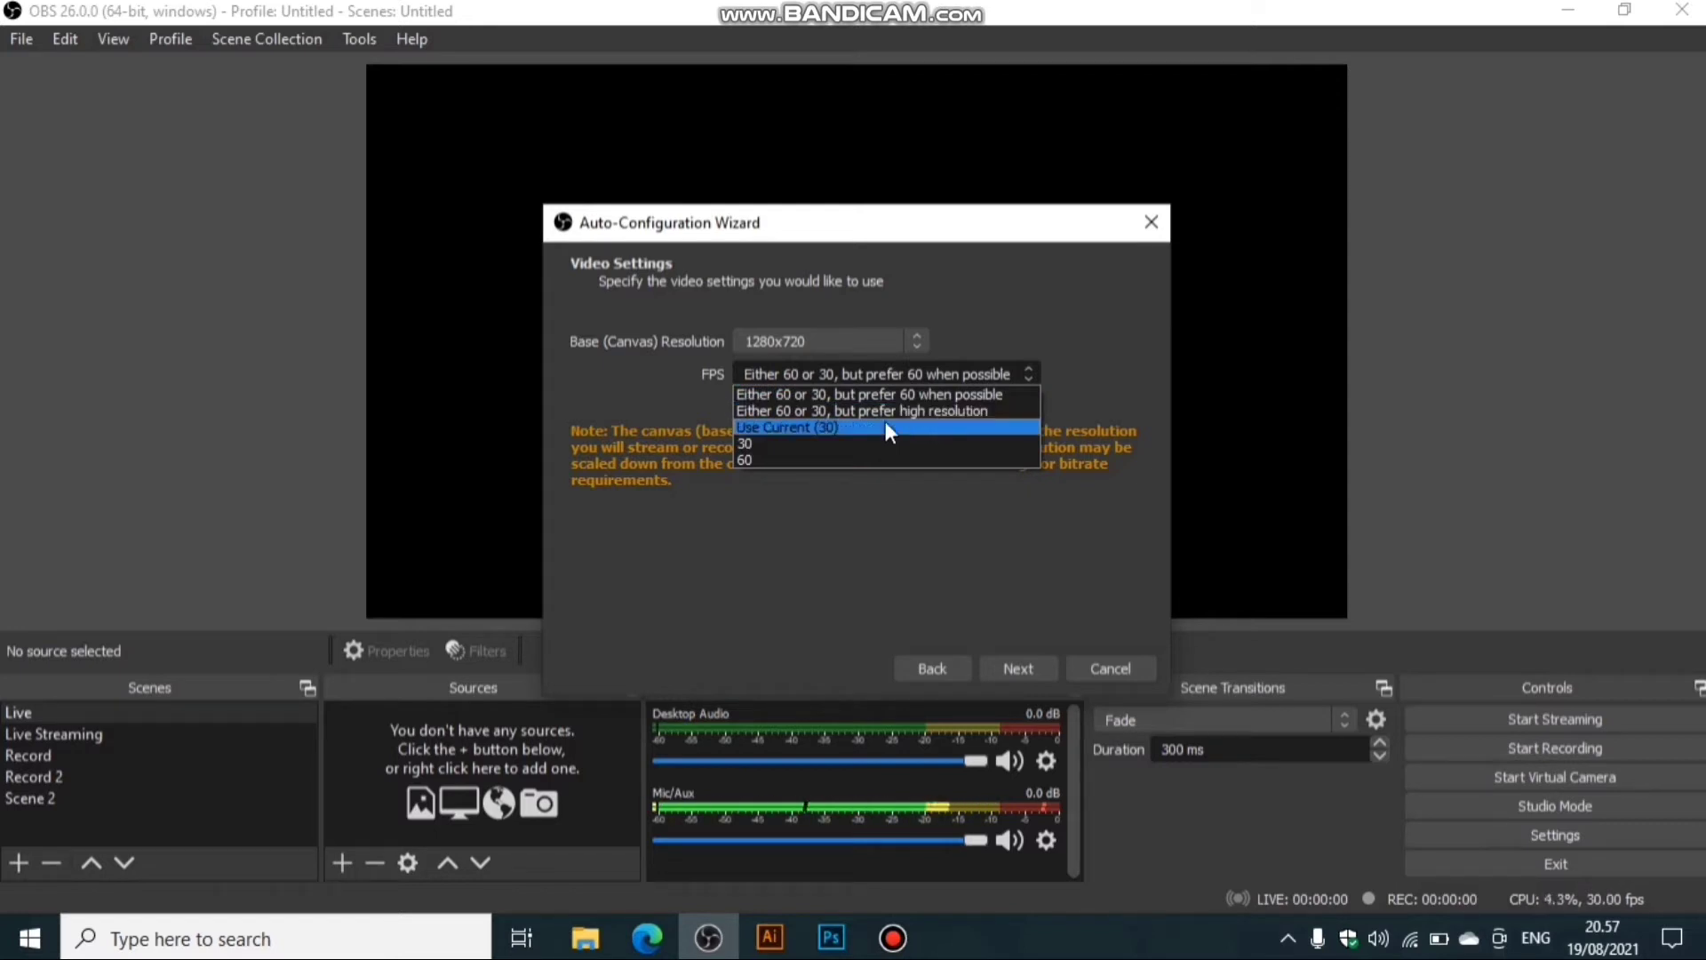
pyautogui.click(861, 445)
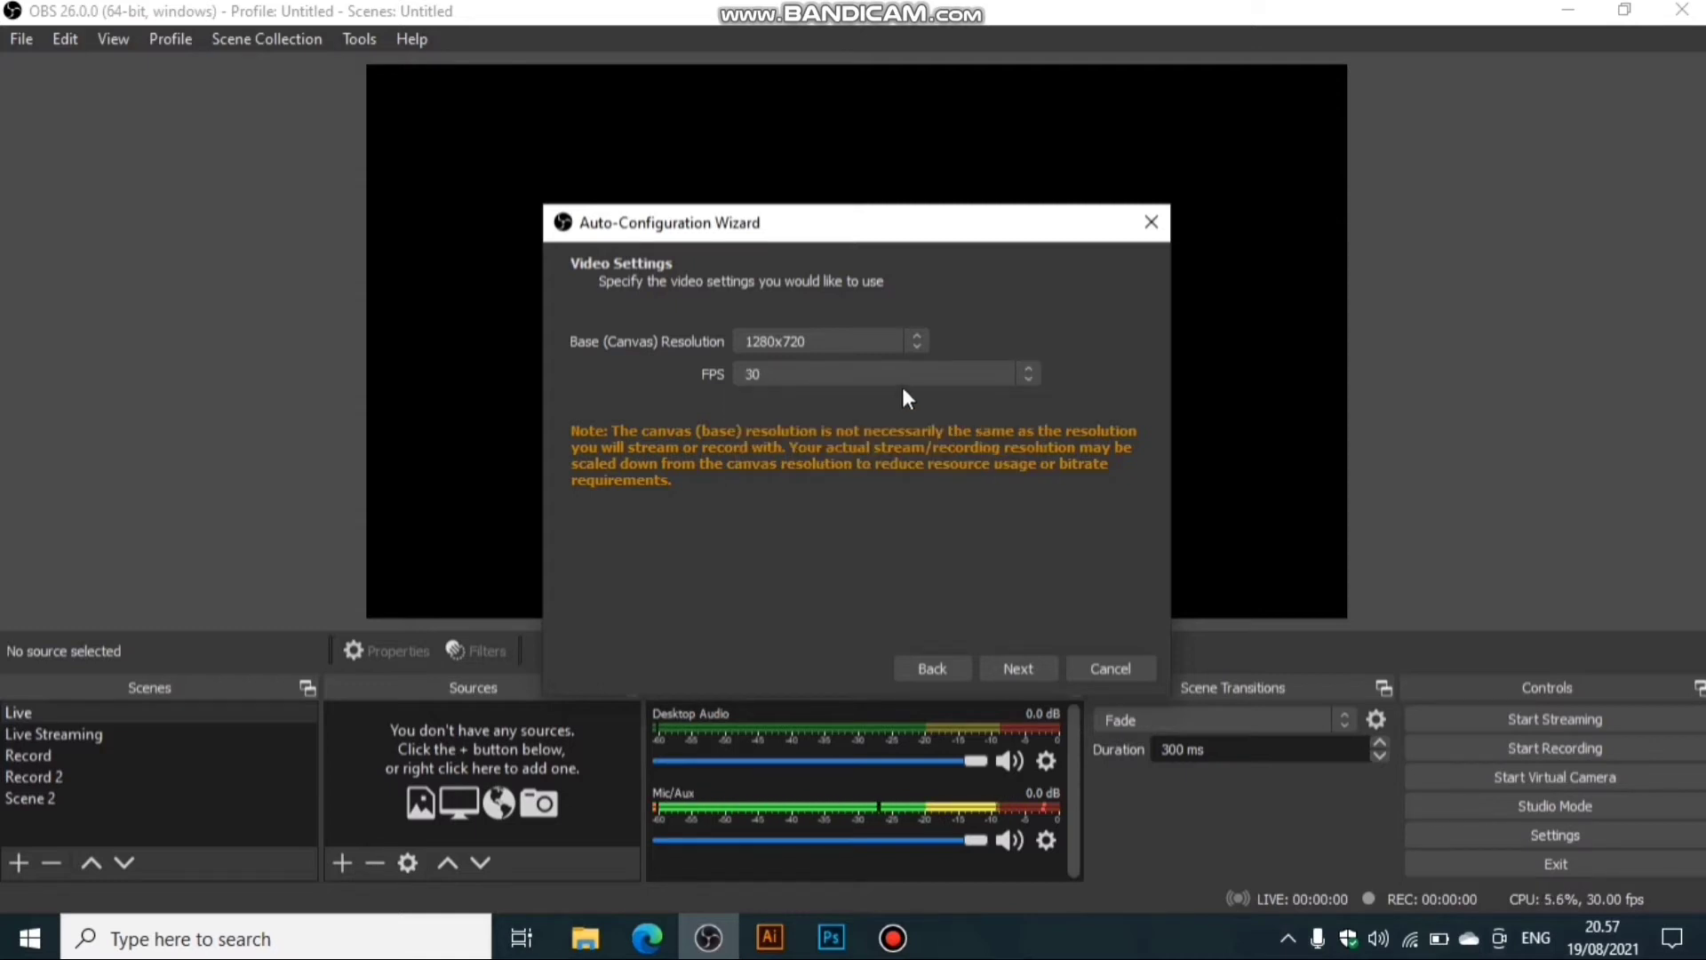
pyautogui.click(903, 372)
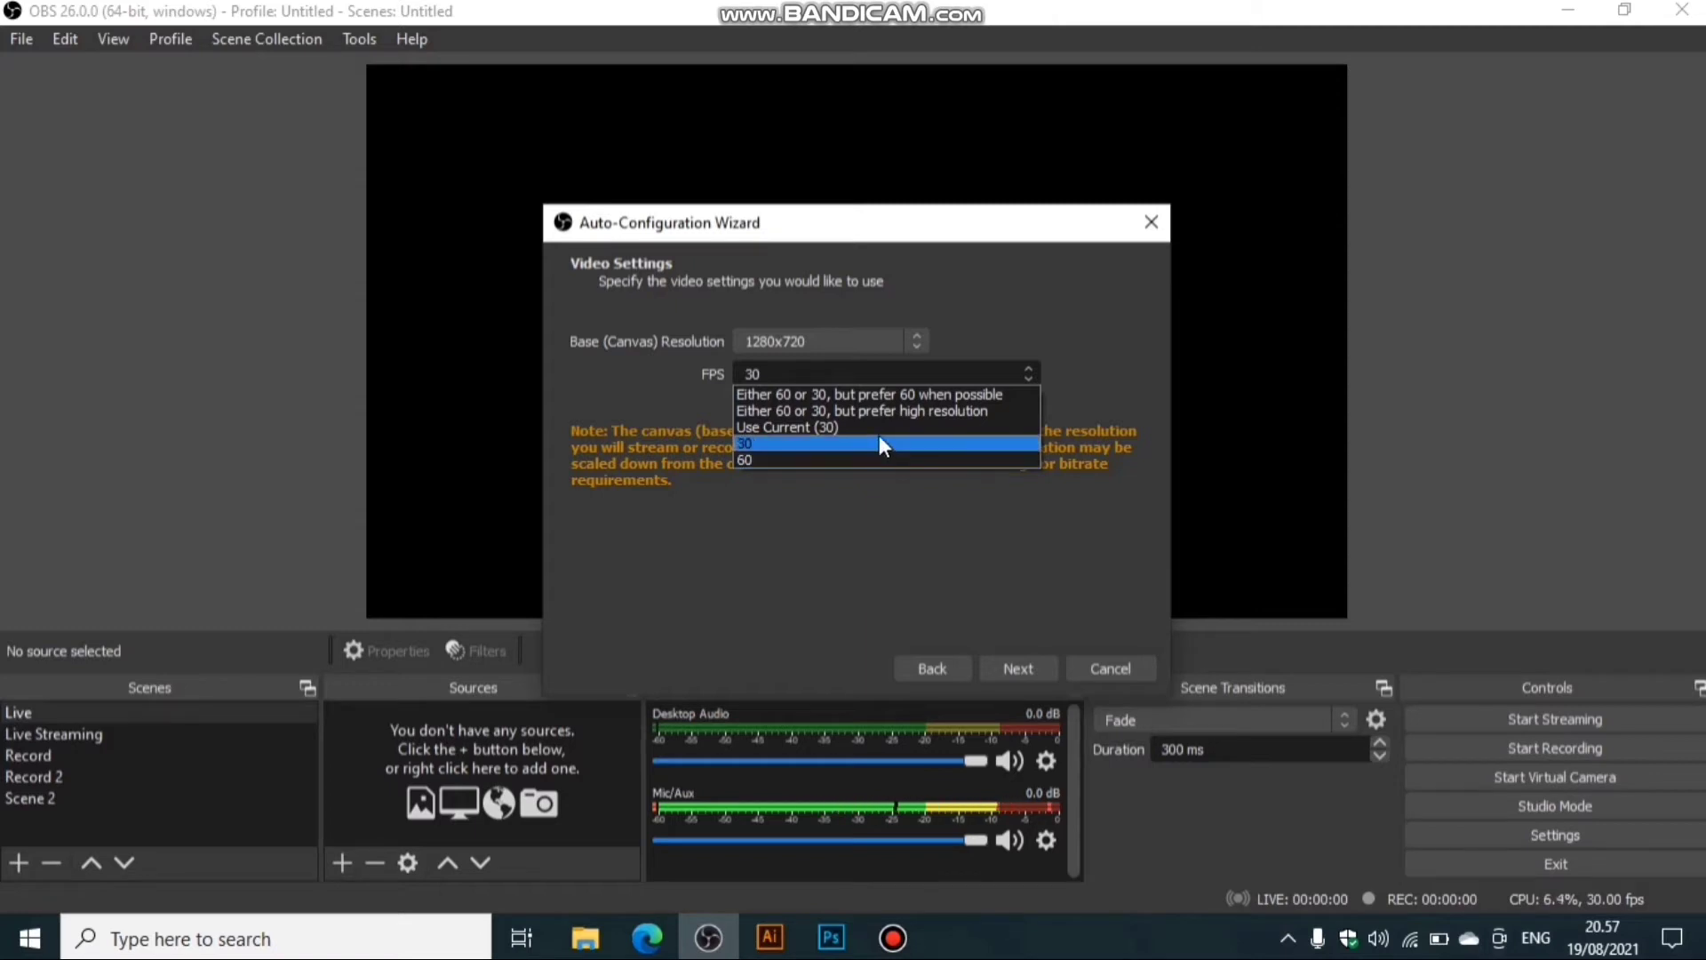
pyautogui.click(880, 441)
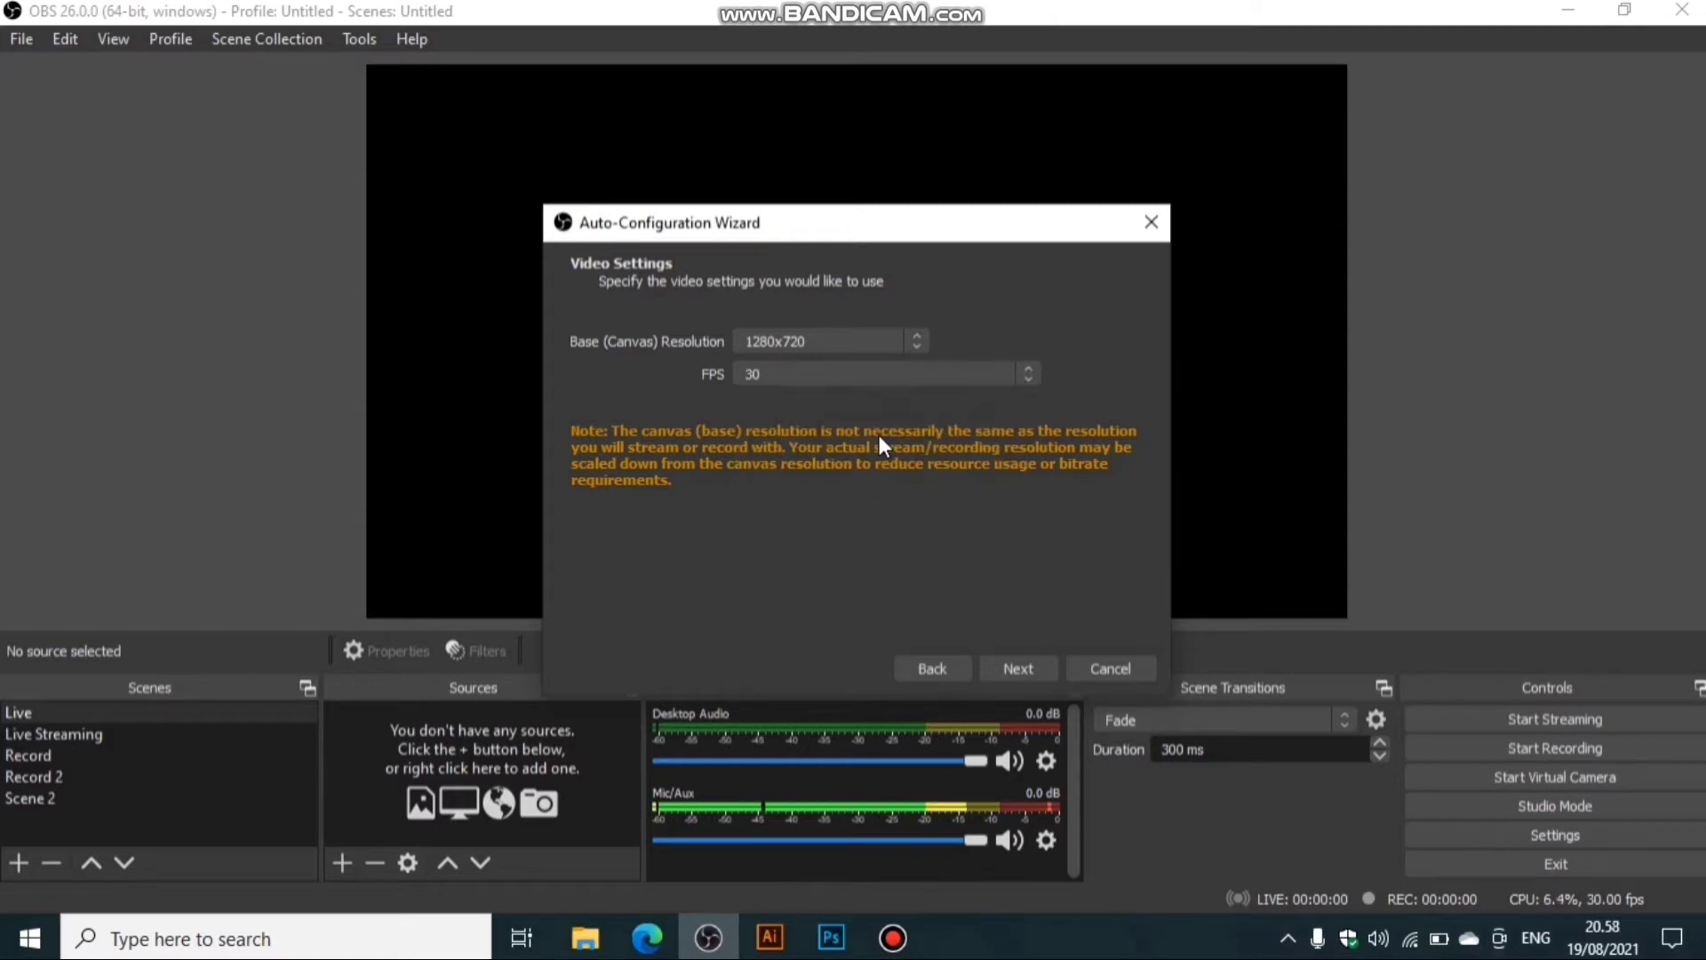
pyautogui.click(919, 377)
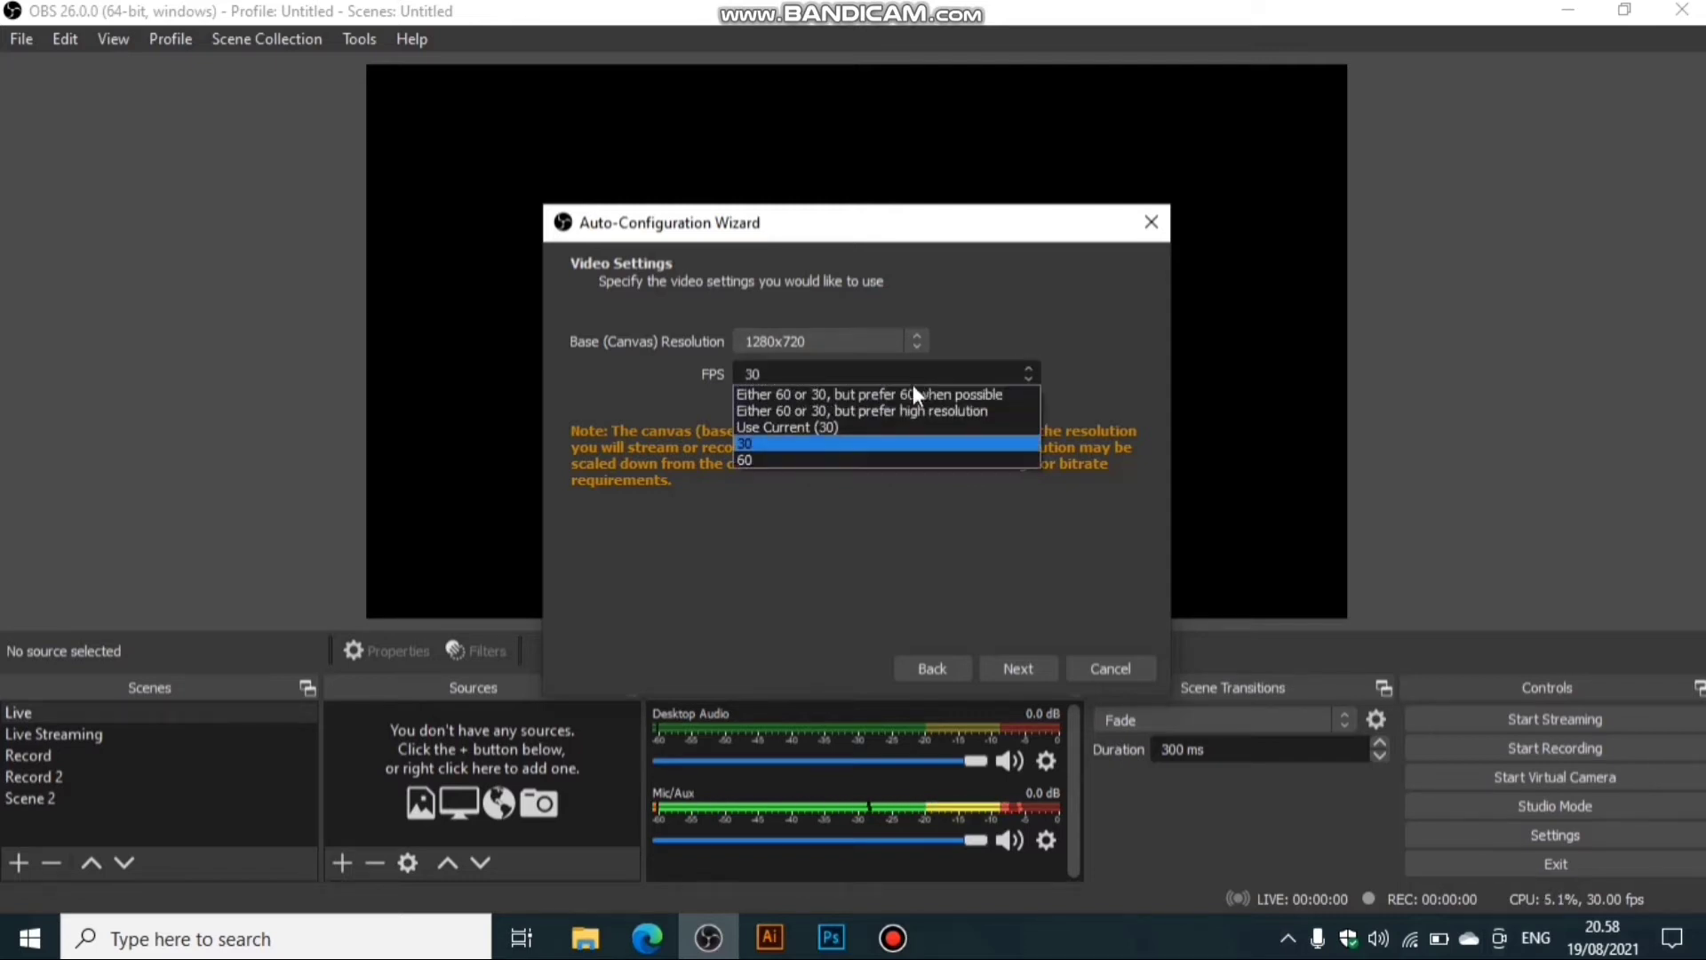
pyautogui.click(884, 444)
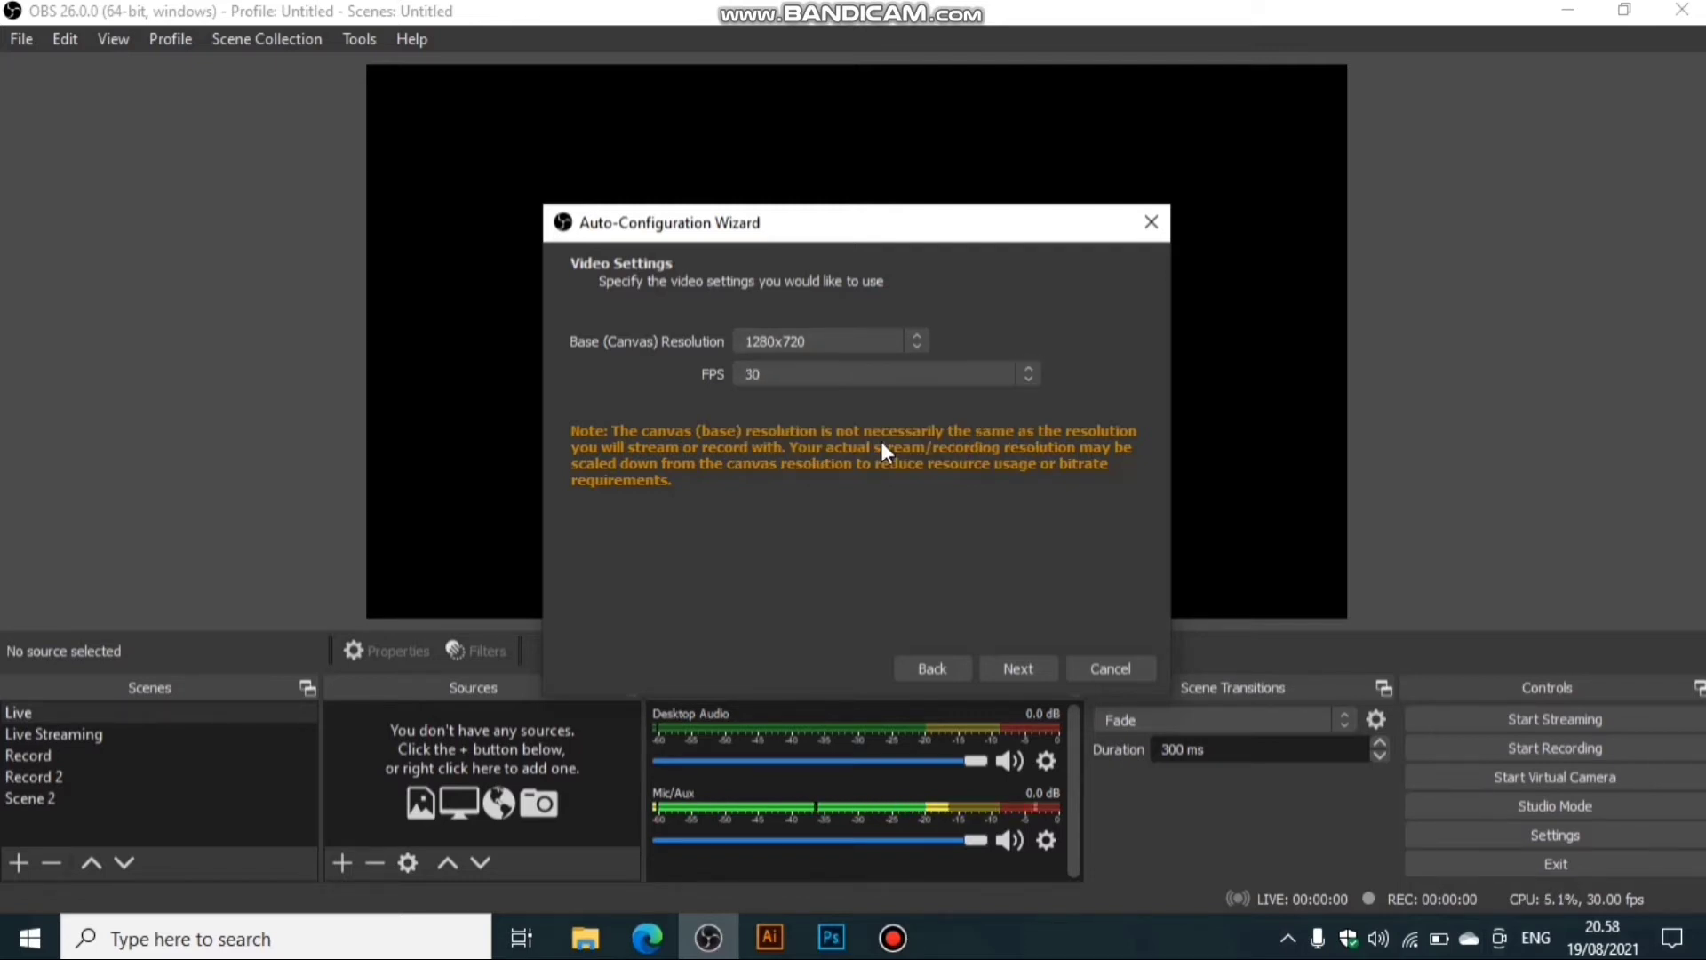
pyautogui.click(1030, 668)
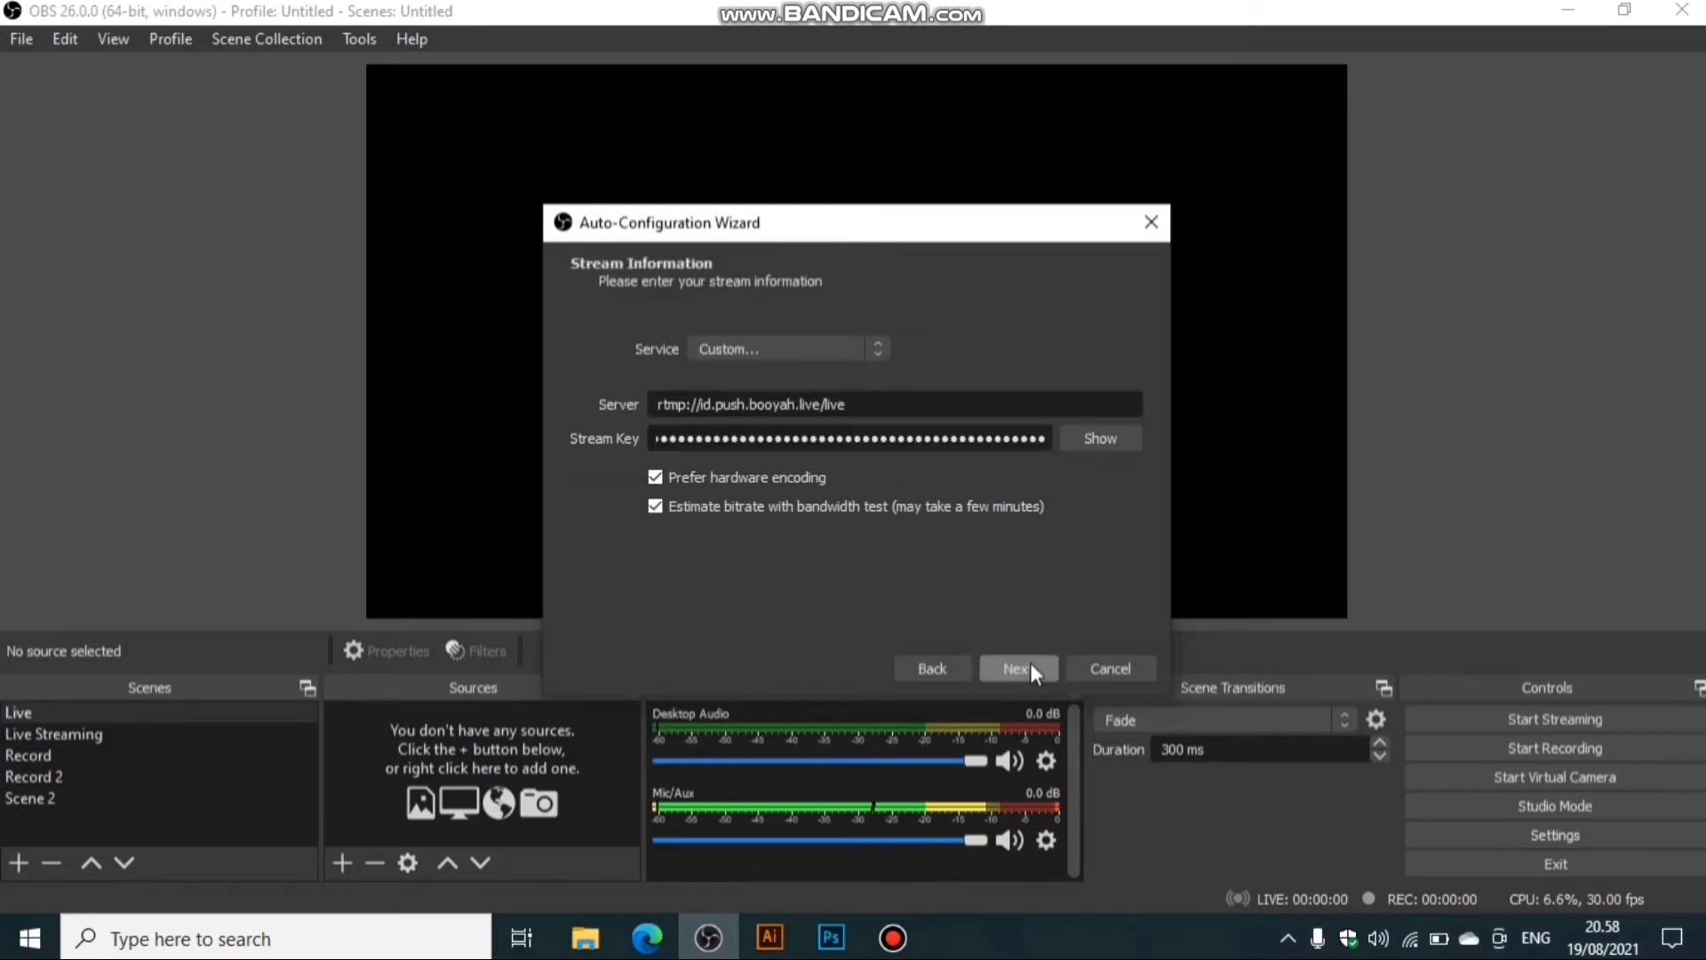
# Set the stream service to YouTube / YouTube Gaming with the Primary YouTube ingest server.
pyautogui.click(840, 349)
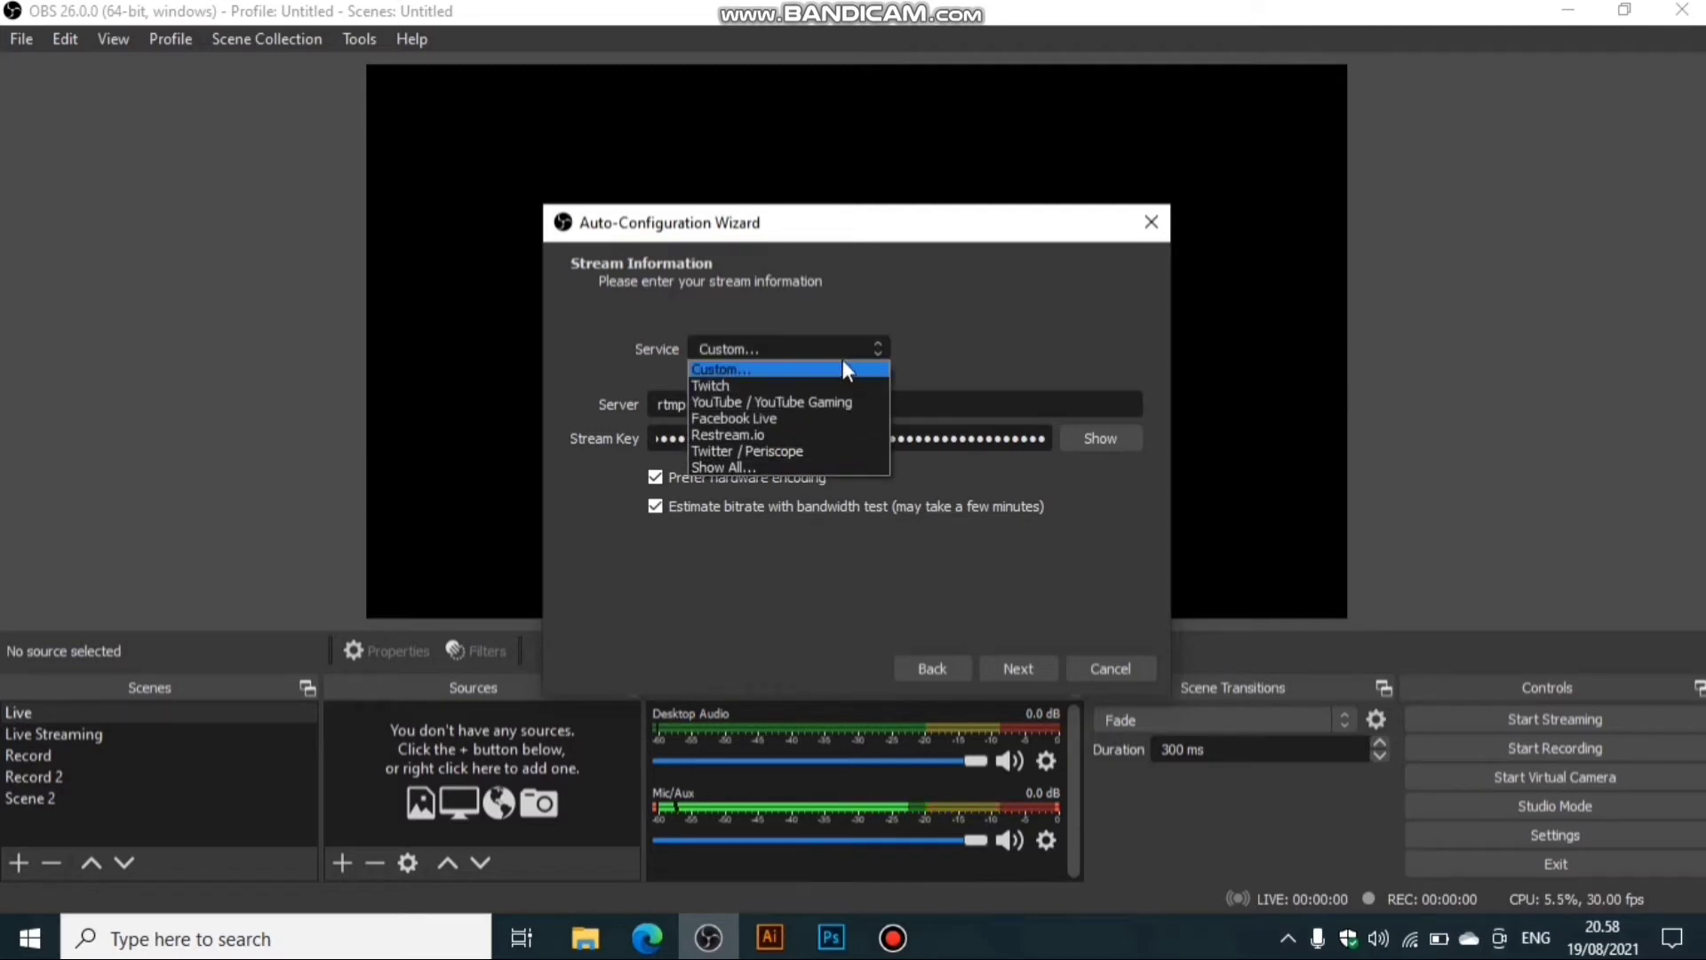
pyautogui.click(813, 402)
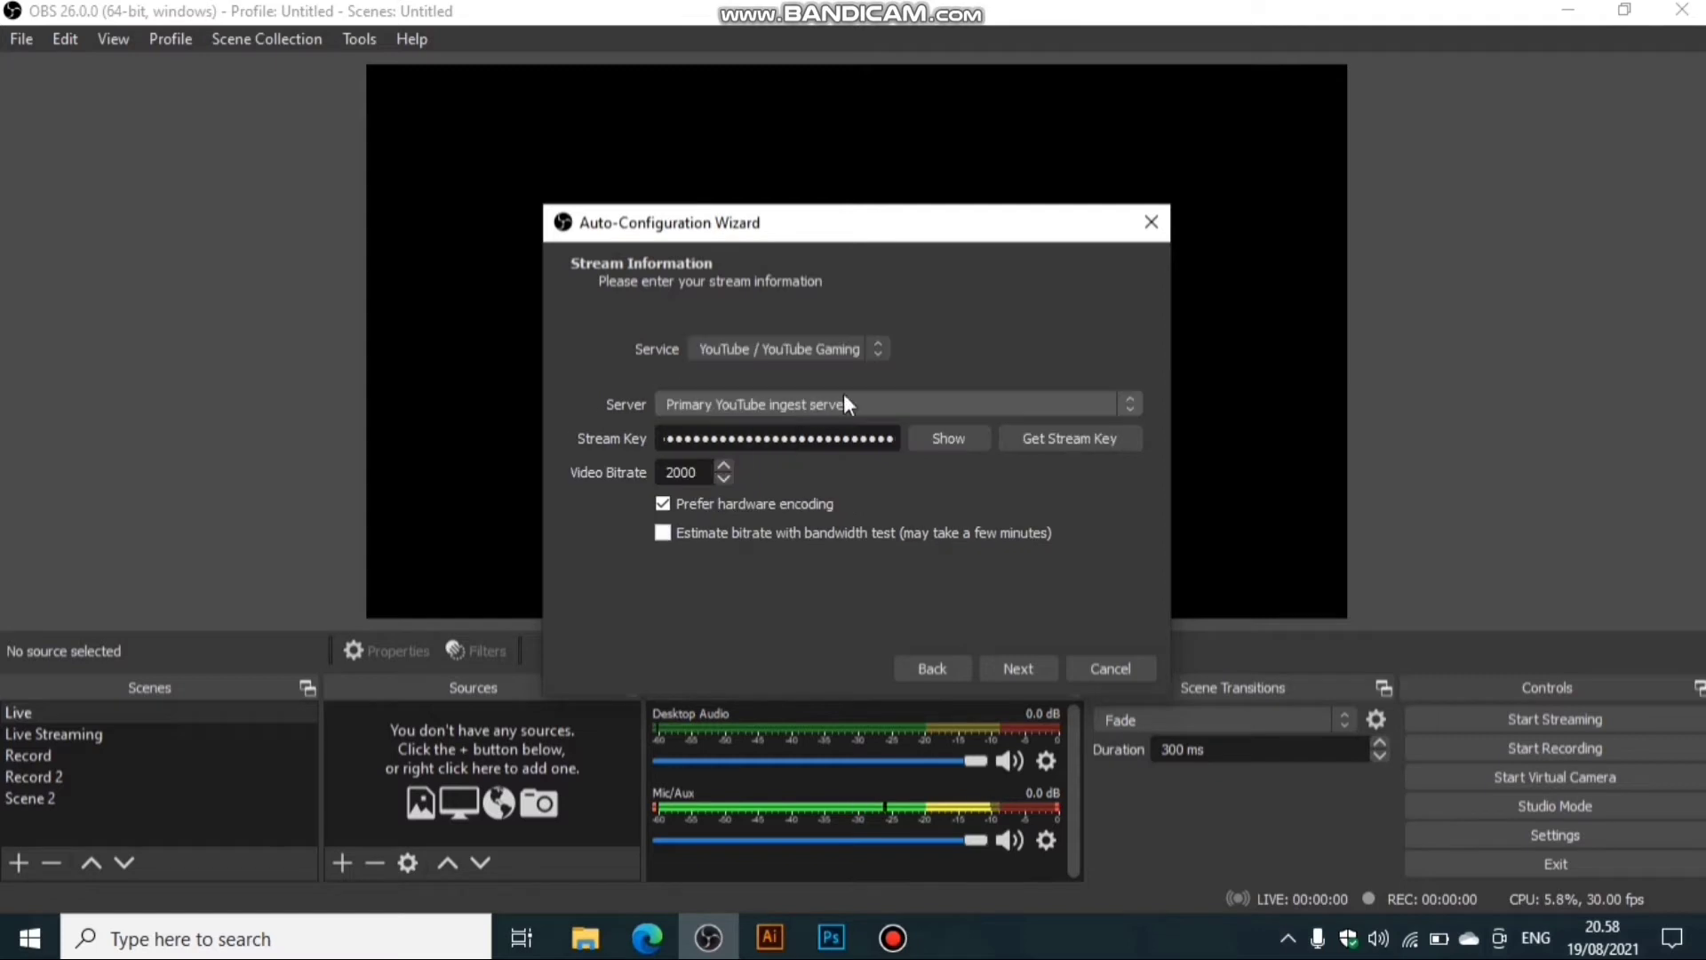
pyautogui.click(892, 407)
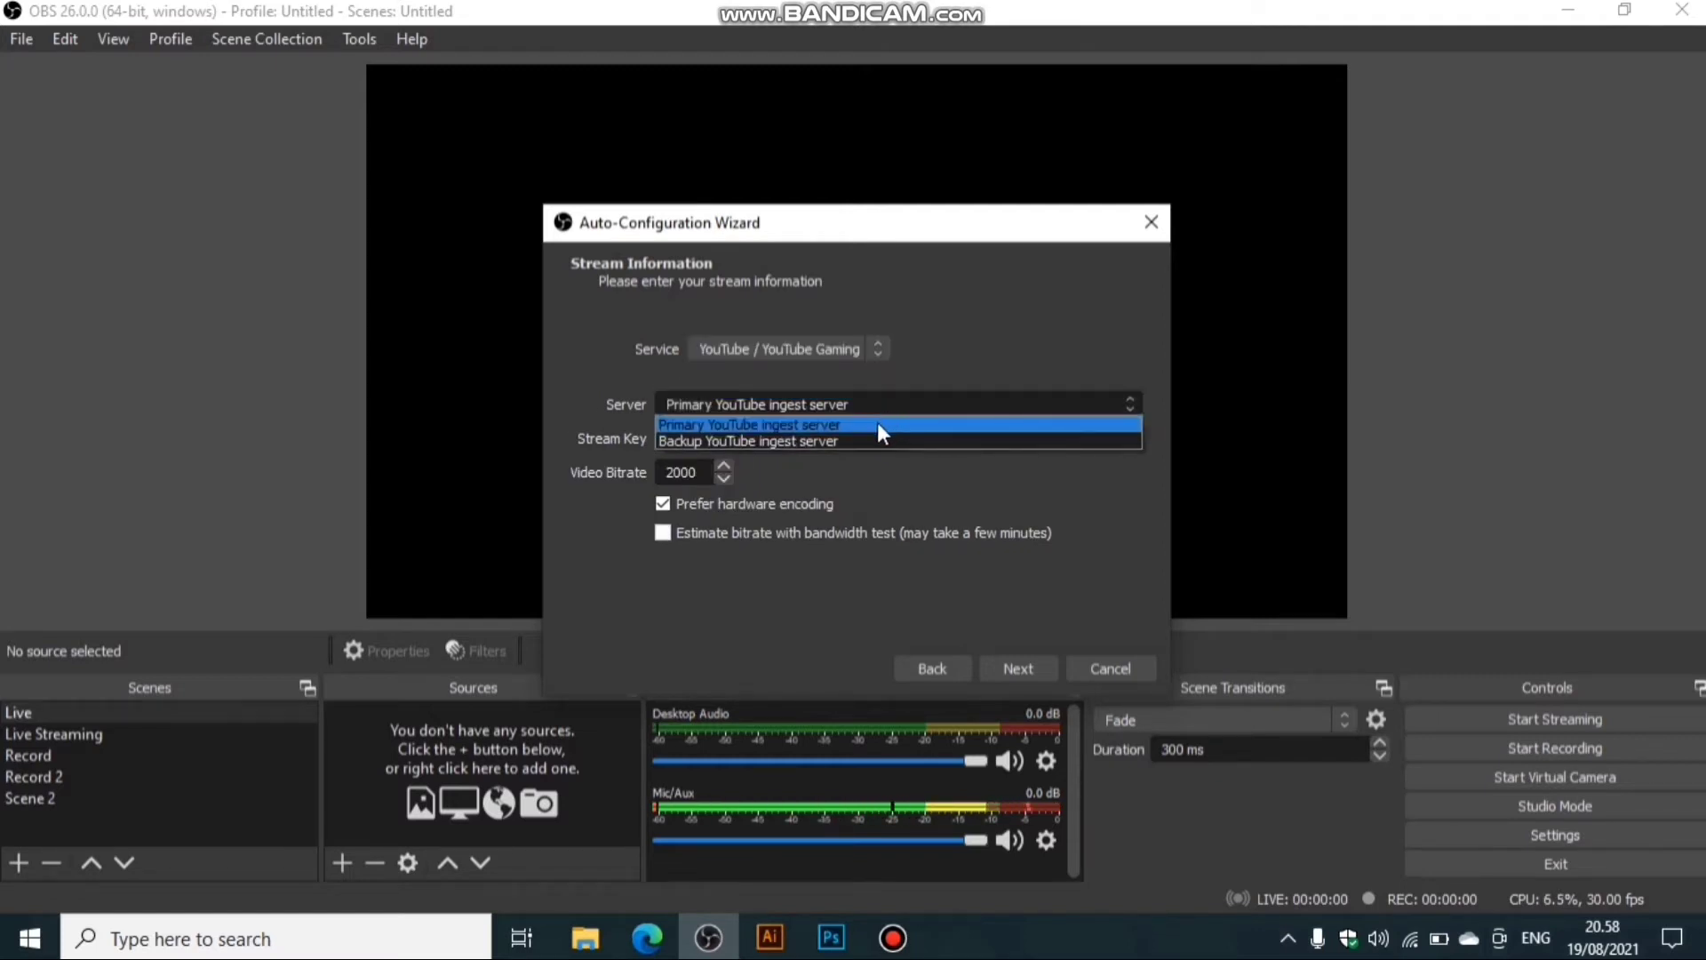
pyautogui.click(877, 423)
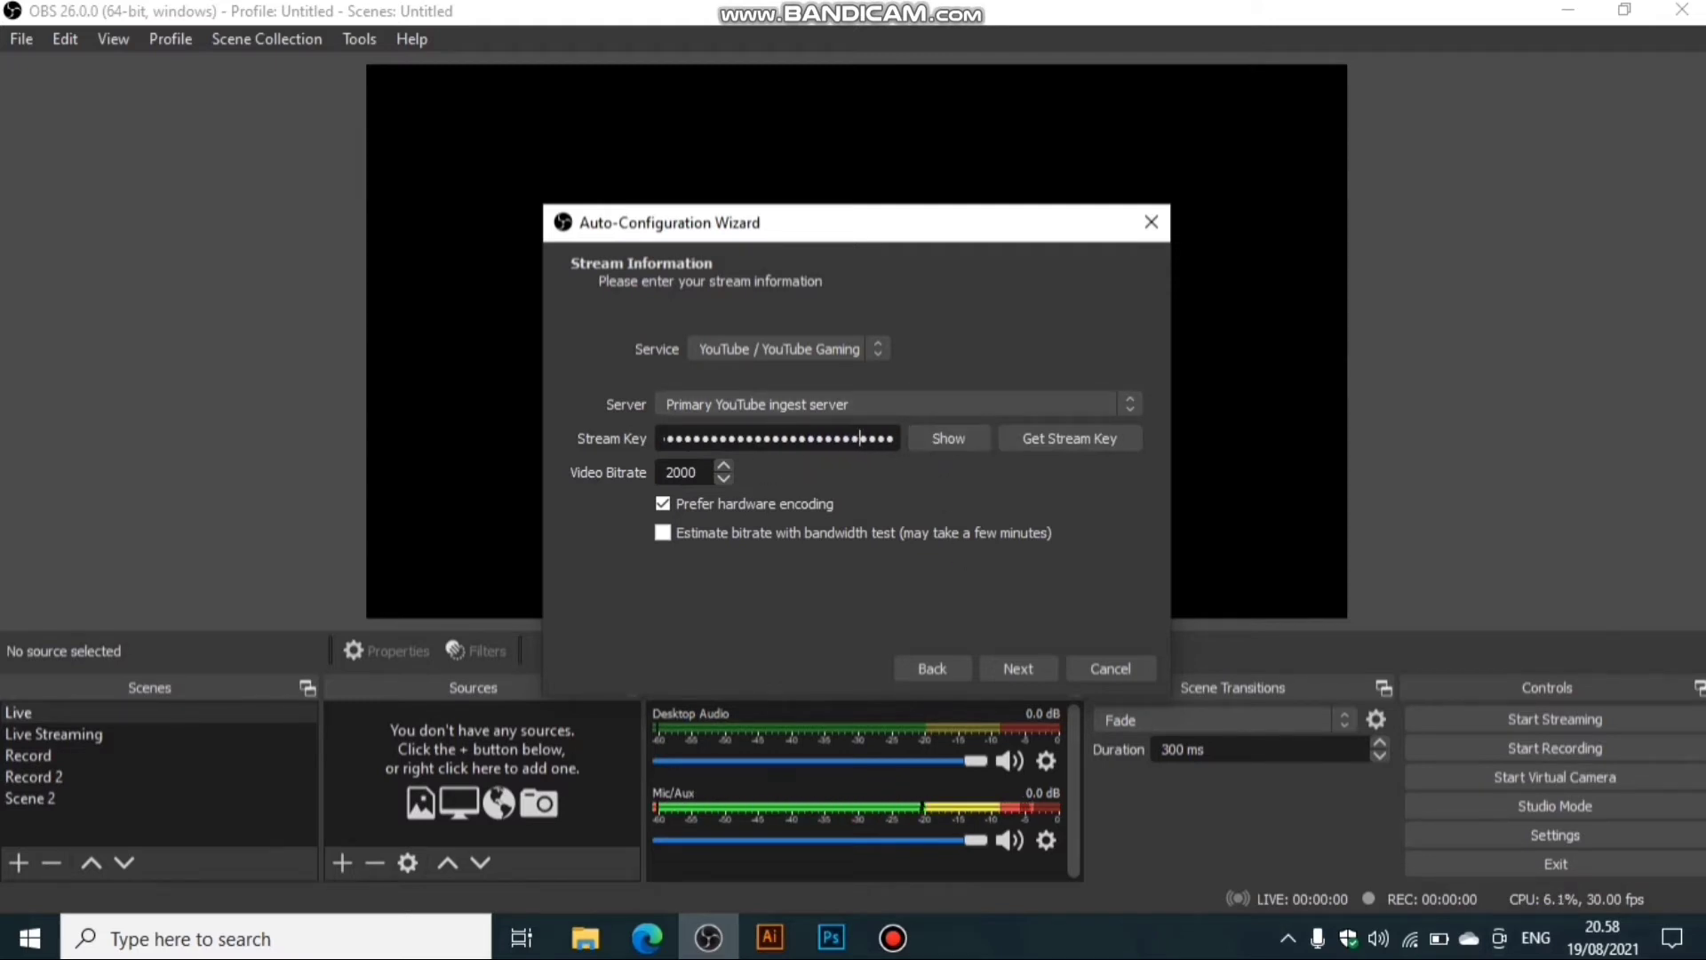
# Copy the stream key from YouTube Studio in the browser and paste it over the wizard's existing stream key in OBS.
pyautogui.click(668, 949)
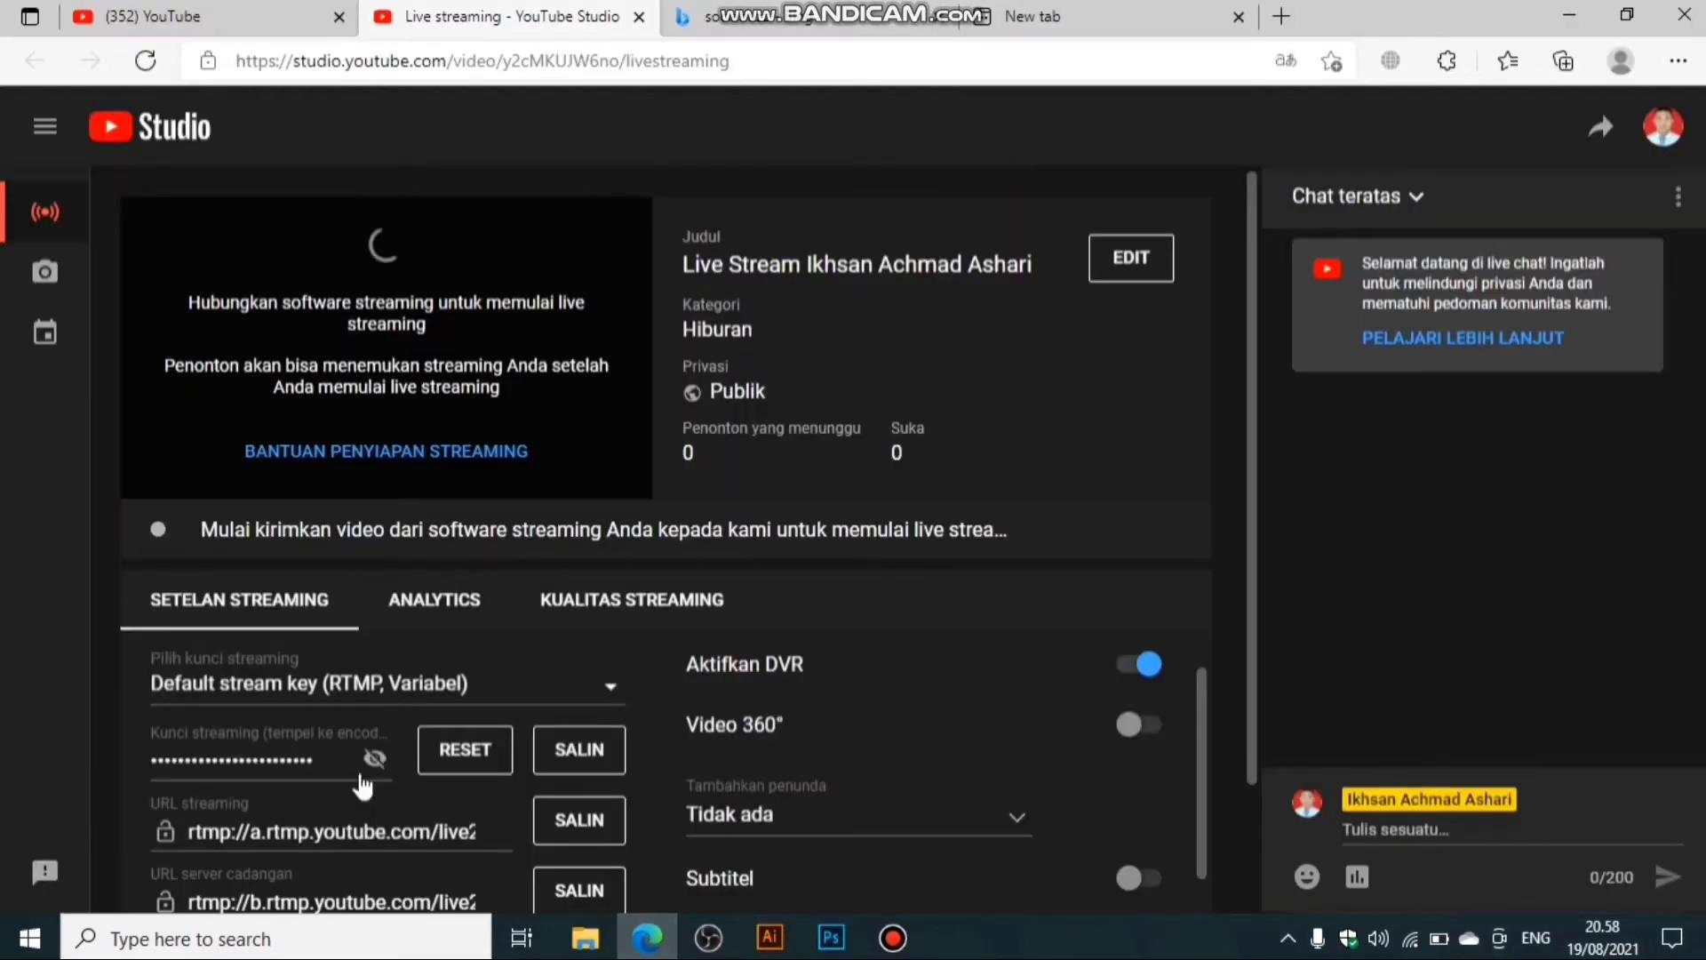
pyautogui.click(597, 753)
pyautogui.click(185, 759)
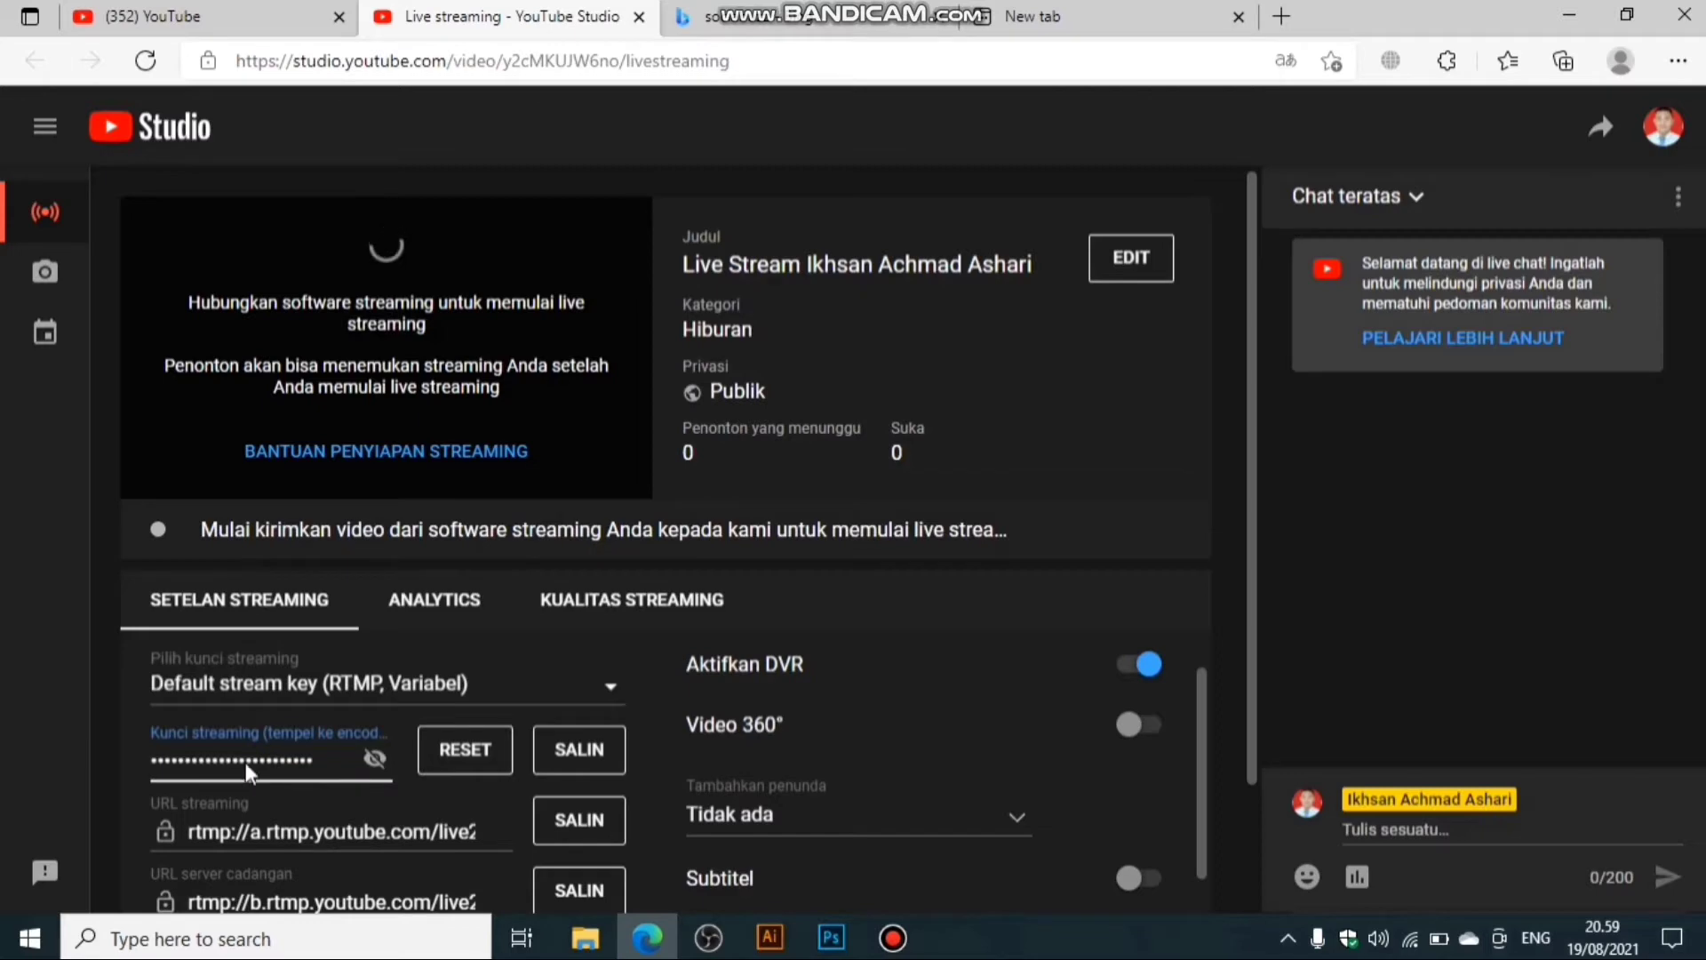
pyautogui.click(582, 754)
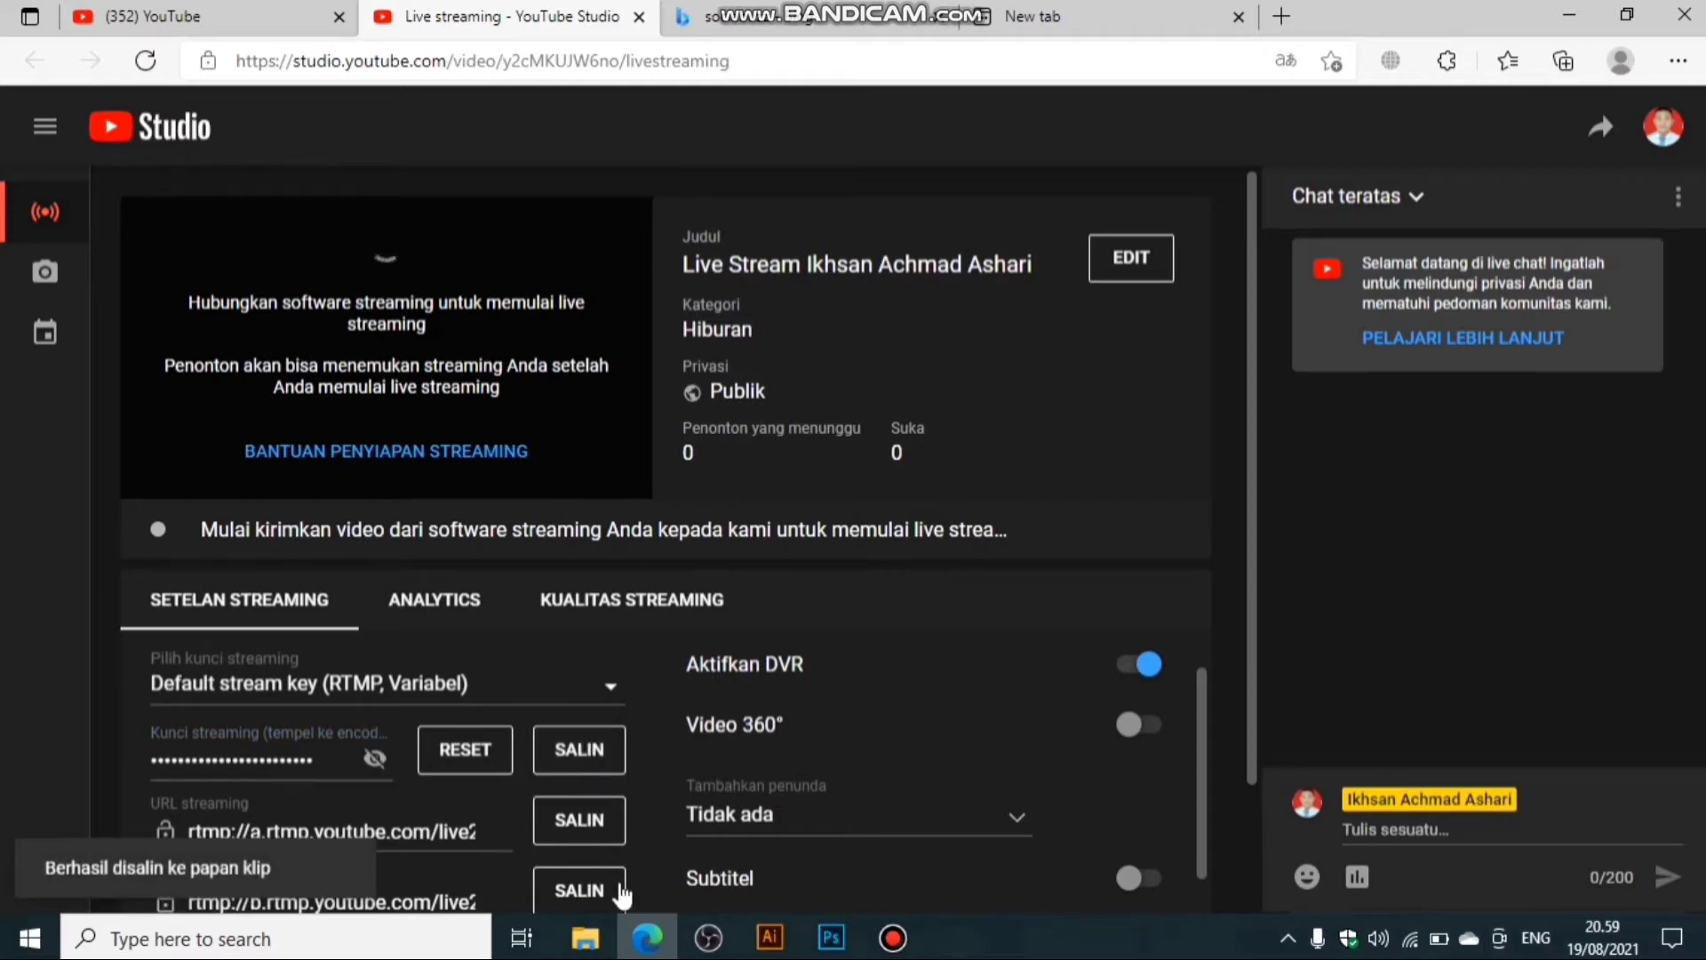
pyautogui.click(707, 942)
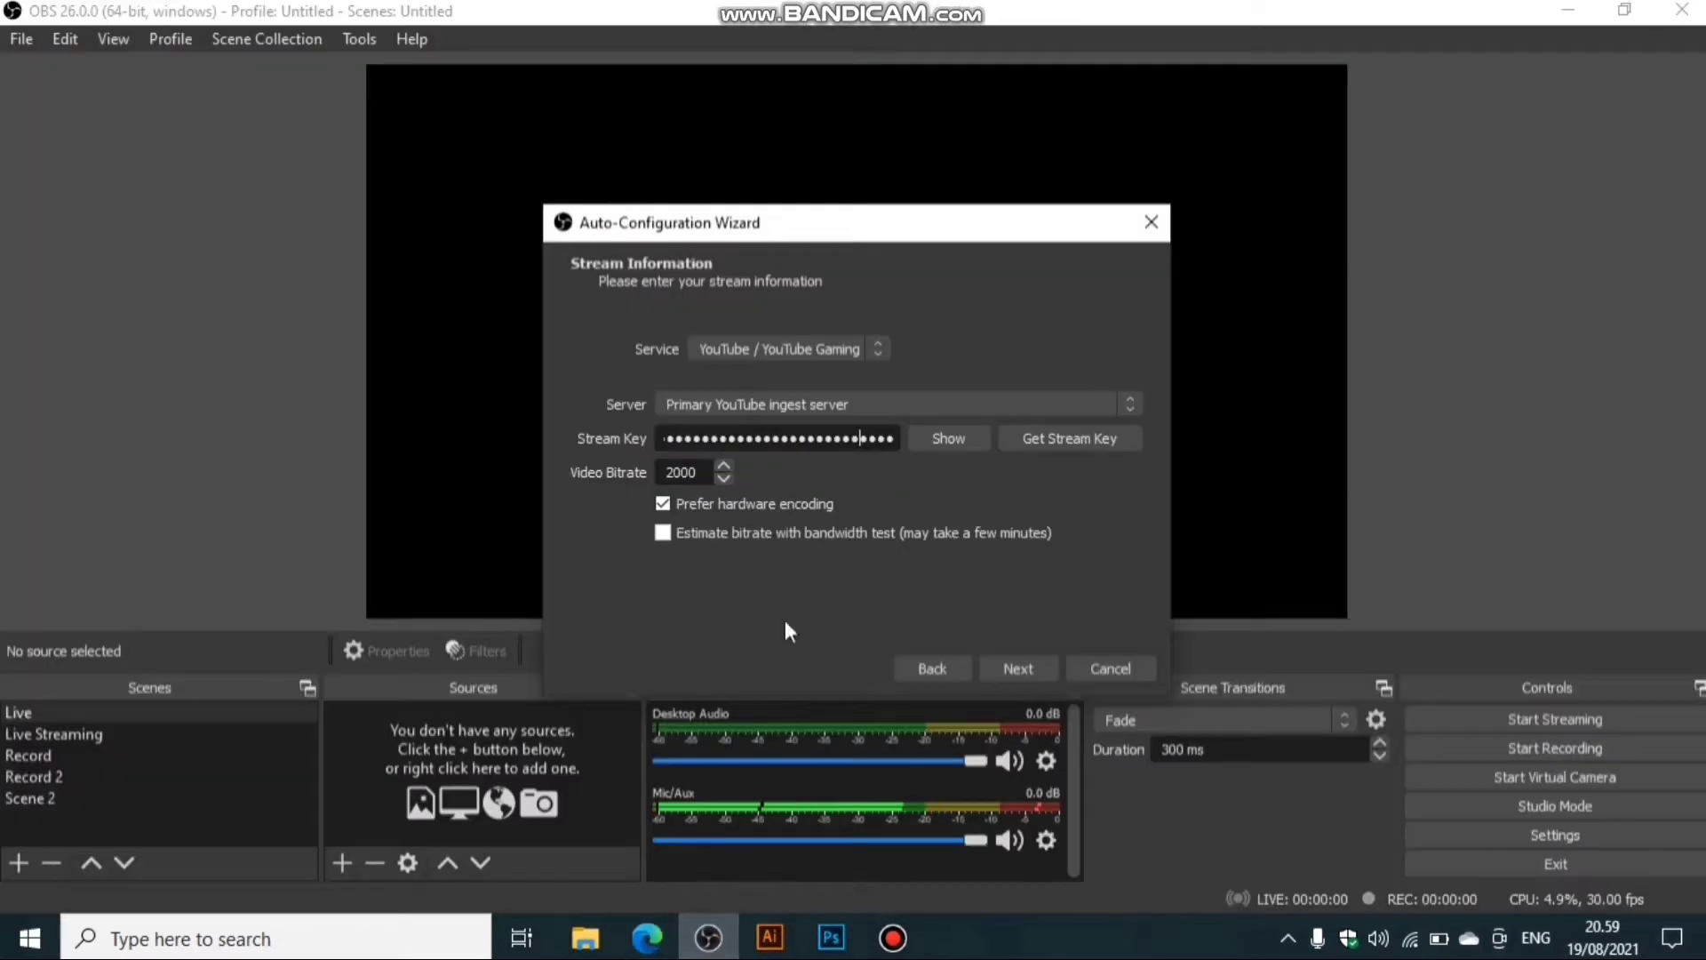
pyautogui.doubleClick(811, 439)
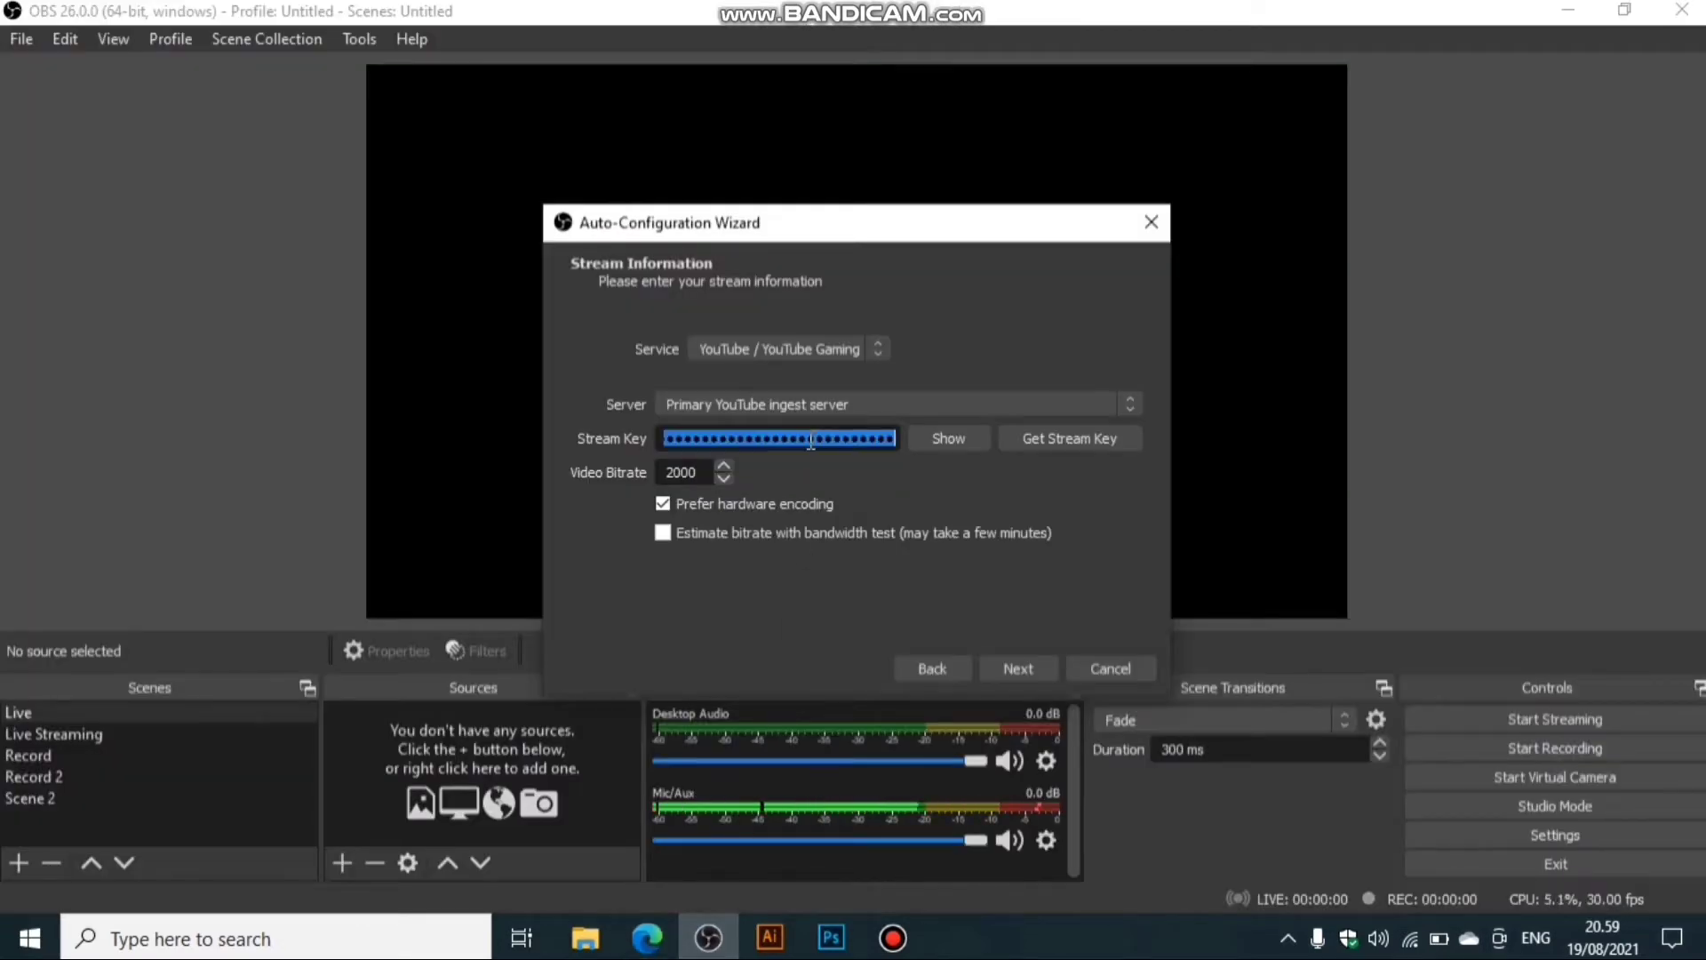
pyautogui.hotkey('ctrl', 'v')
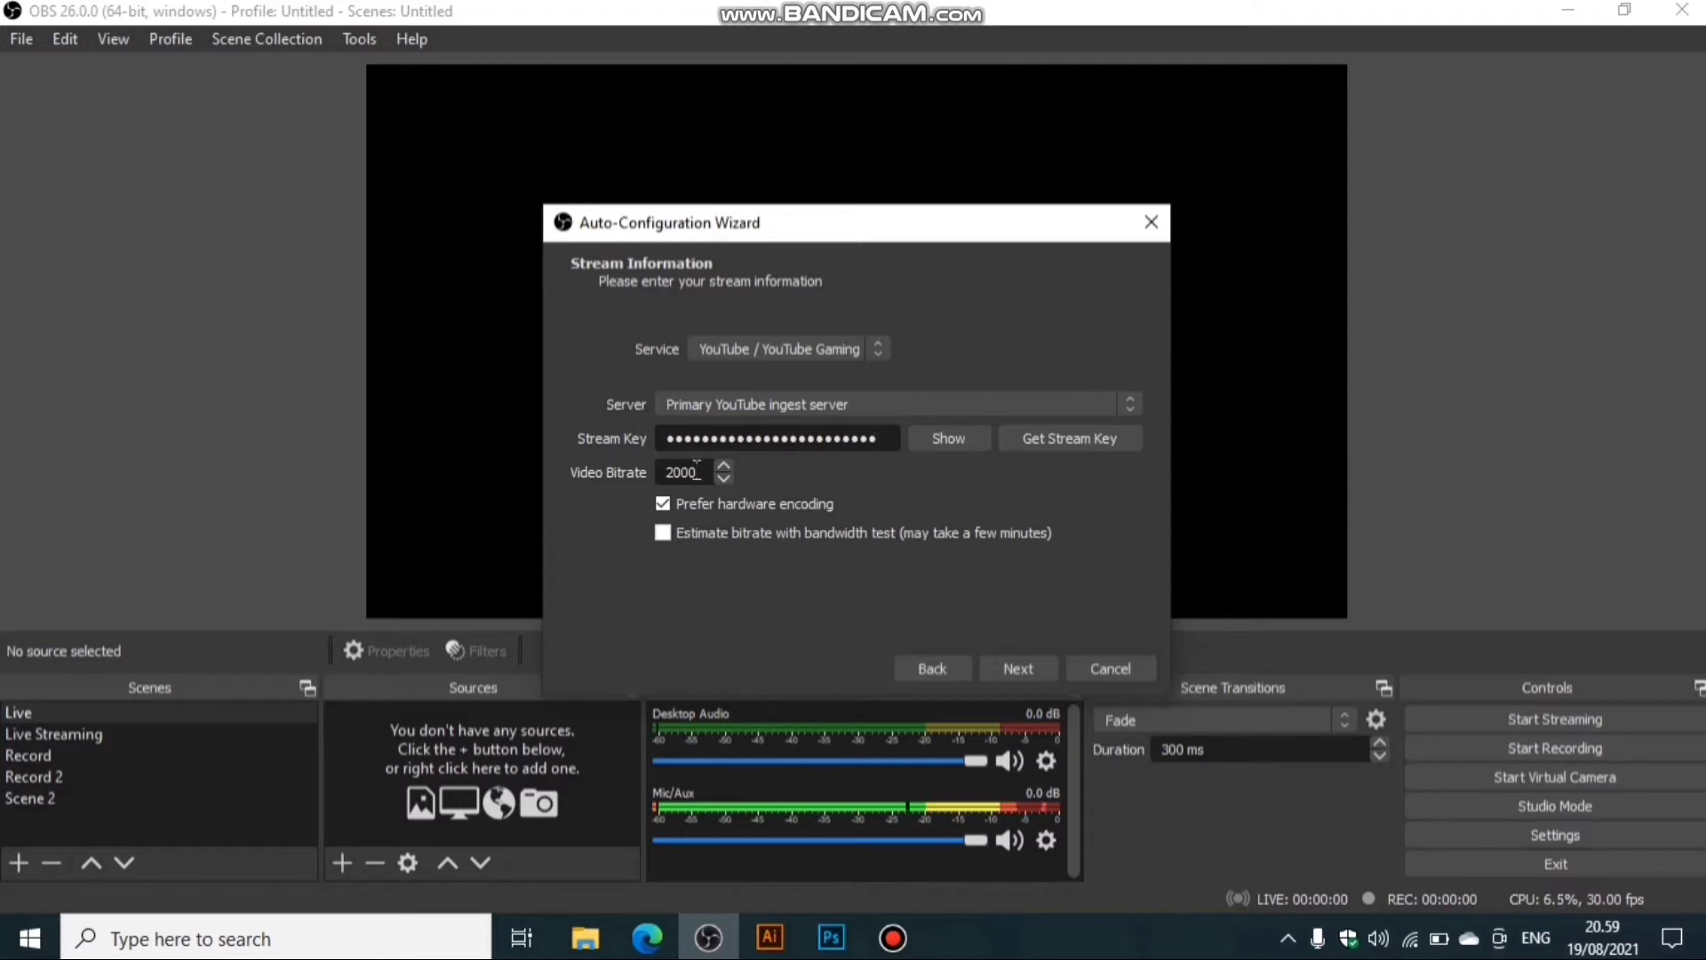
# Switch to the YouTube Help page on live encoder settings and check the recommended video bitrate ranges for 720p and 1080p.
pyautogui.moveTo(699, 472); pyautogui.dragTo(673, 476)
pyautogui.moveTo(650, 951)
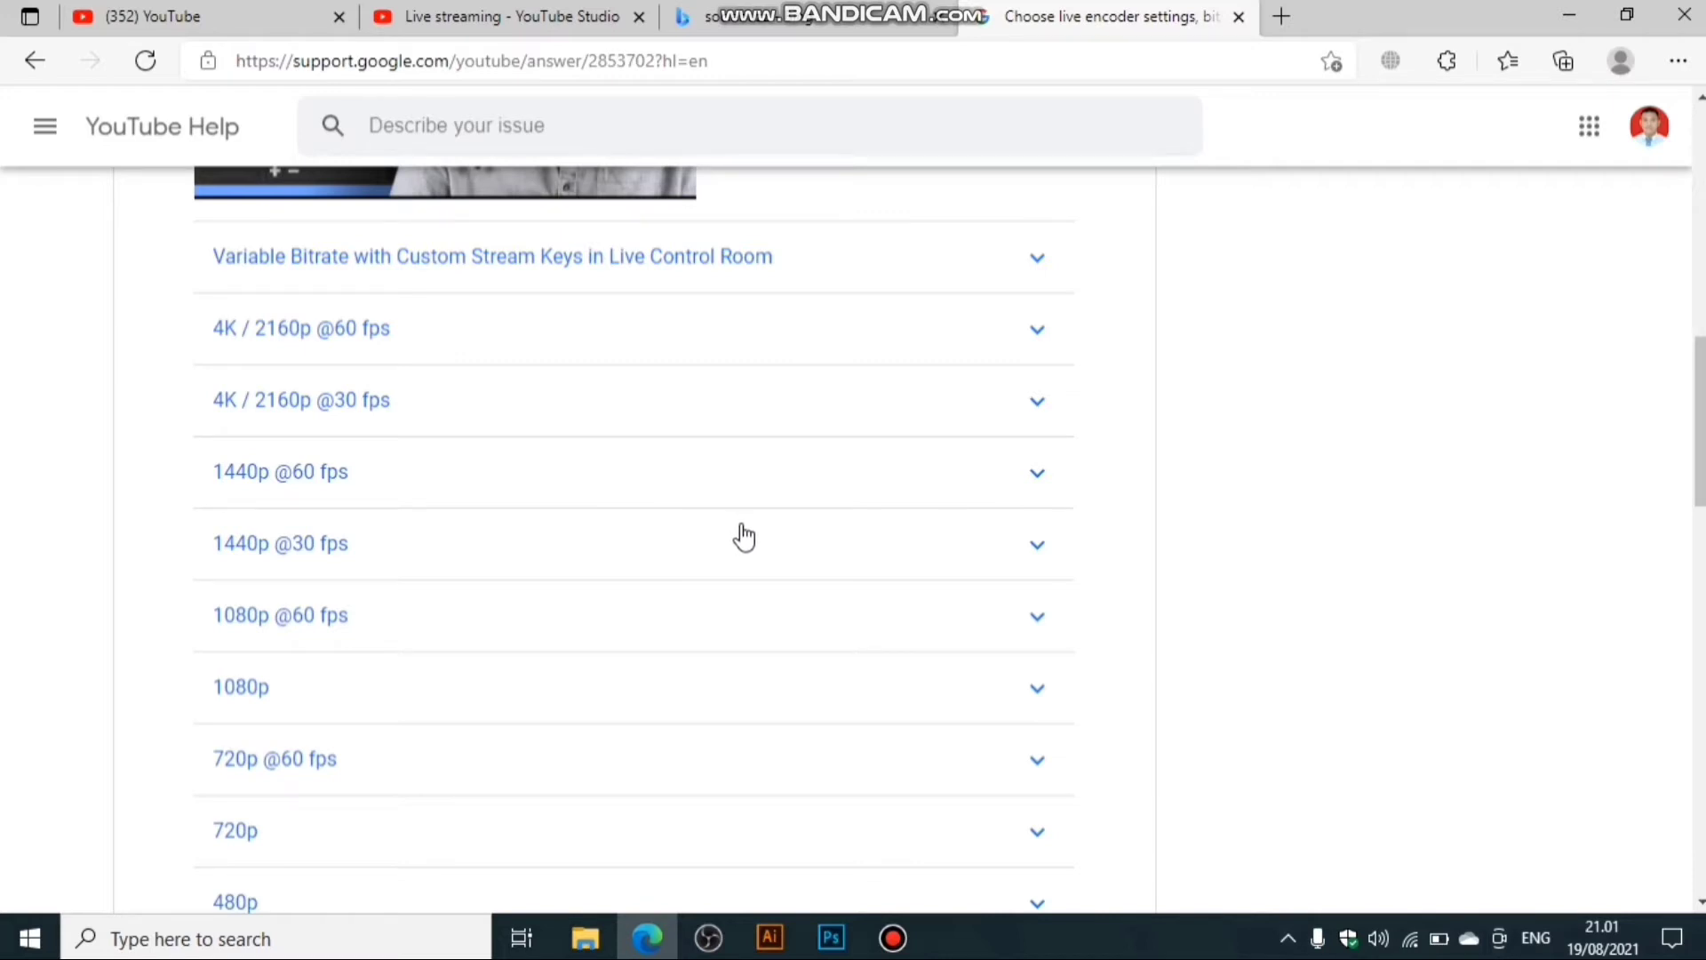
pyautogui.scroll(-4, 744, 533)
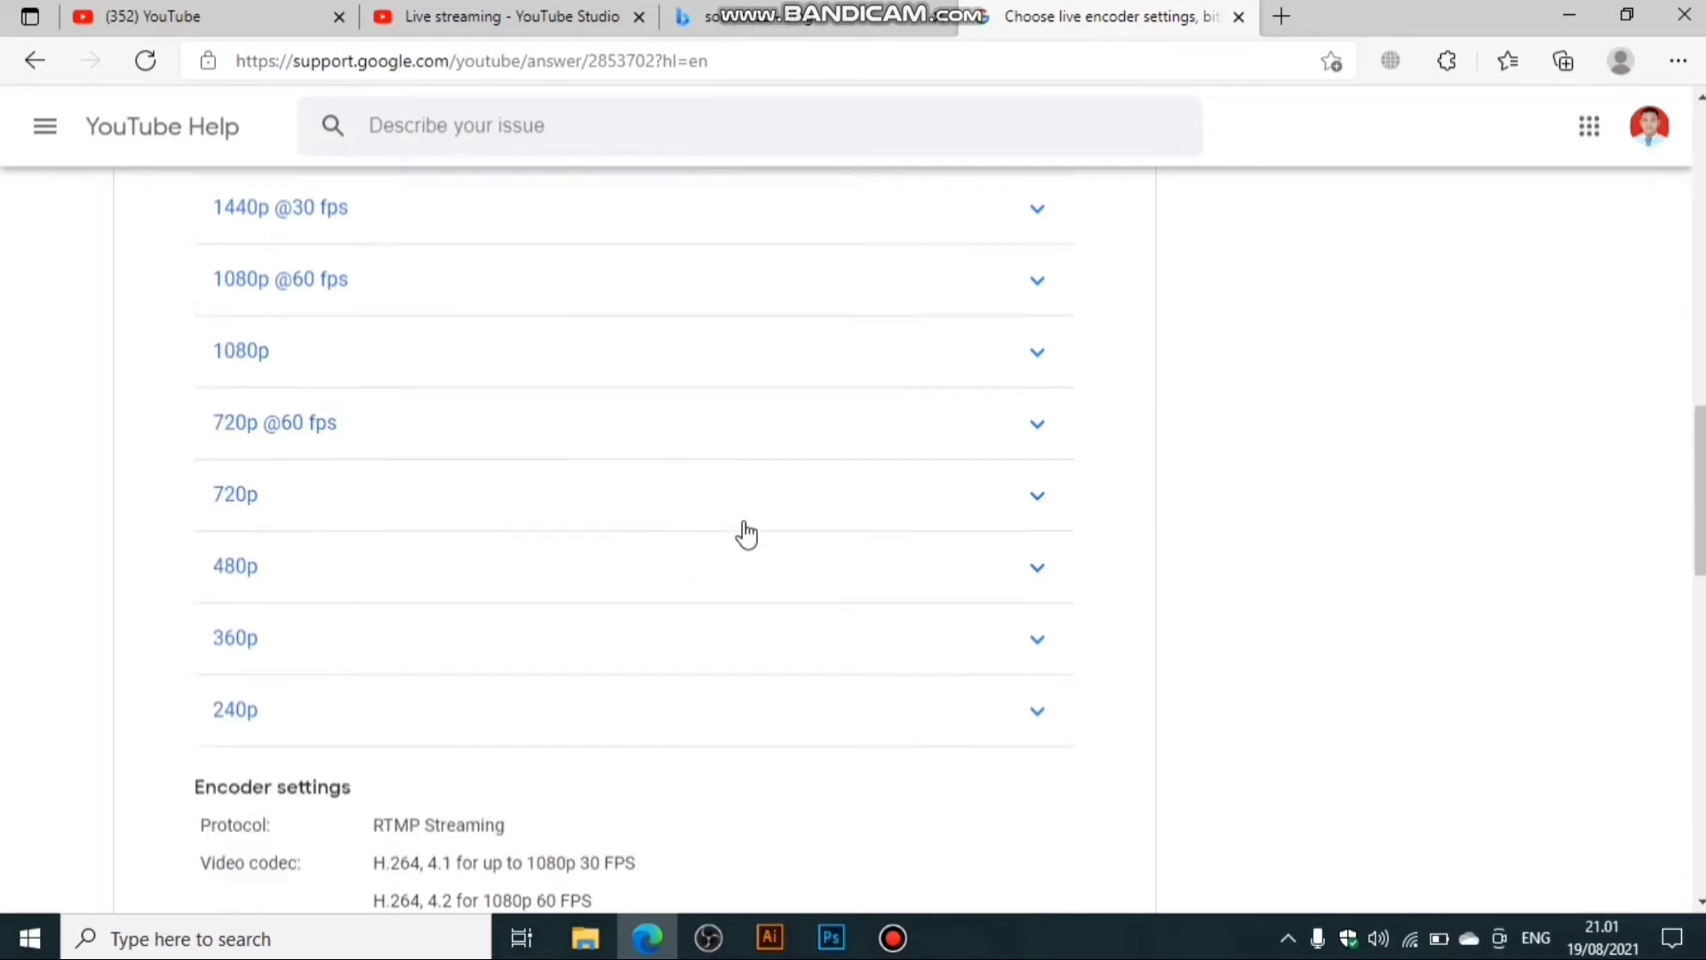
pyautogui.click(740, 458)
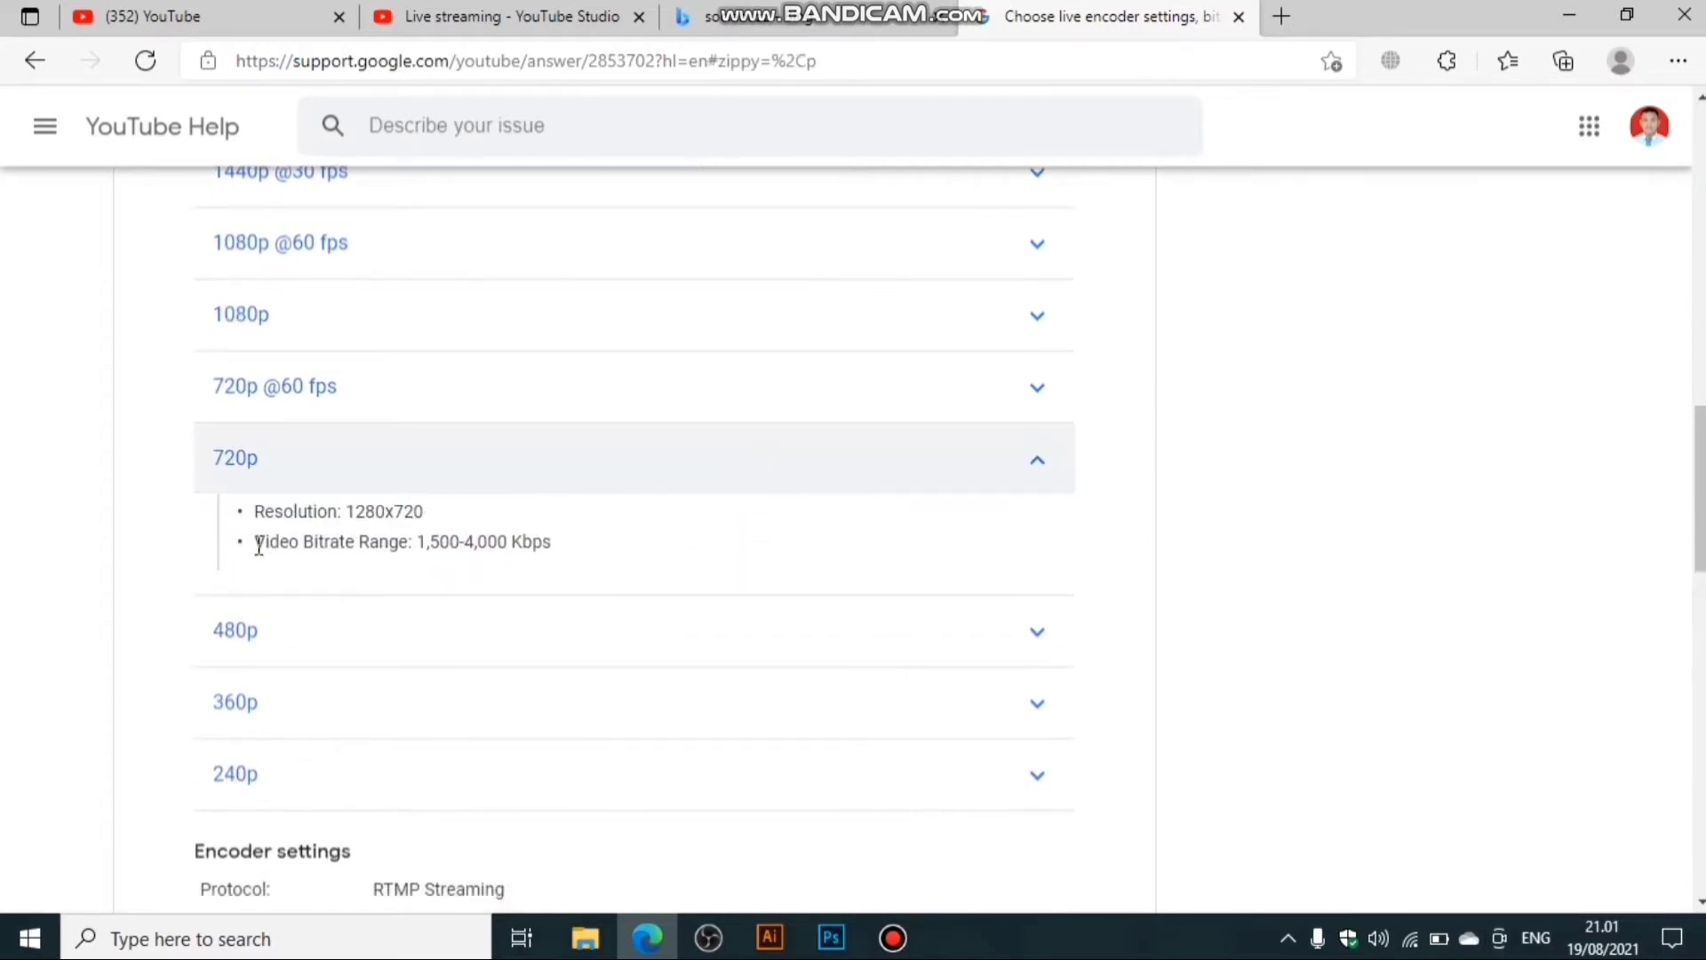
pyautogui.moveTo(259, 545); pyautogui.dragTo(507, 546)
pyautogui.click(433, 544)
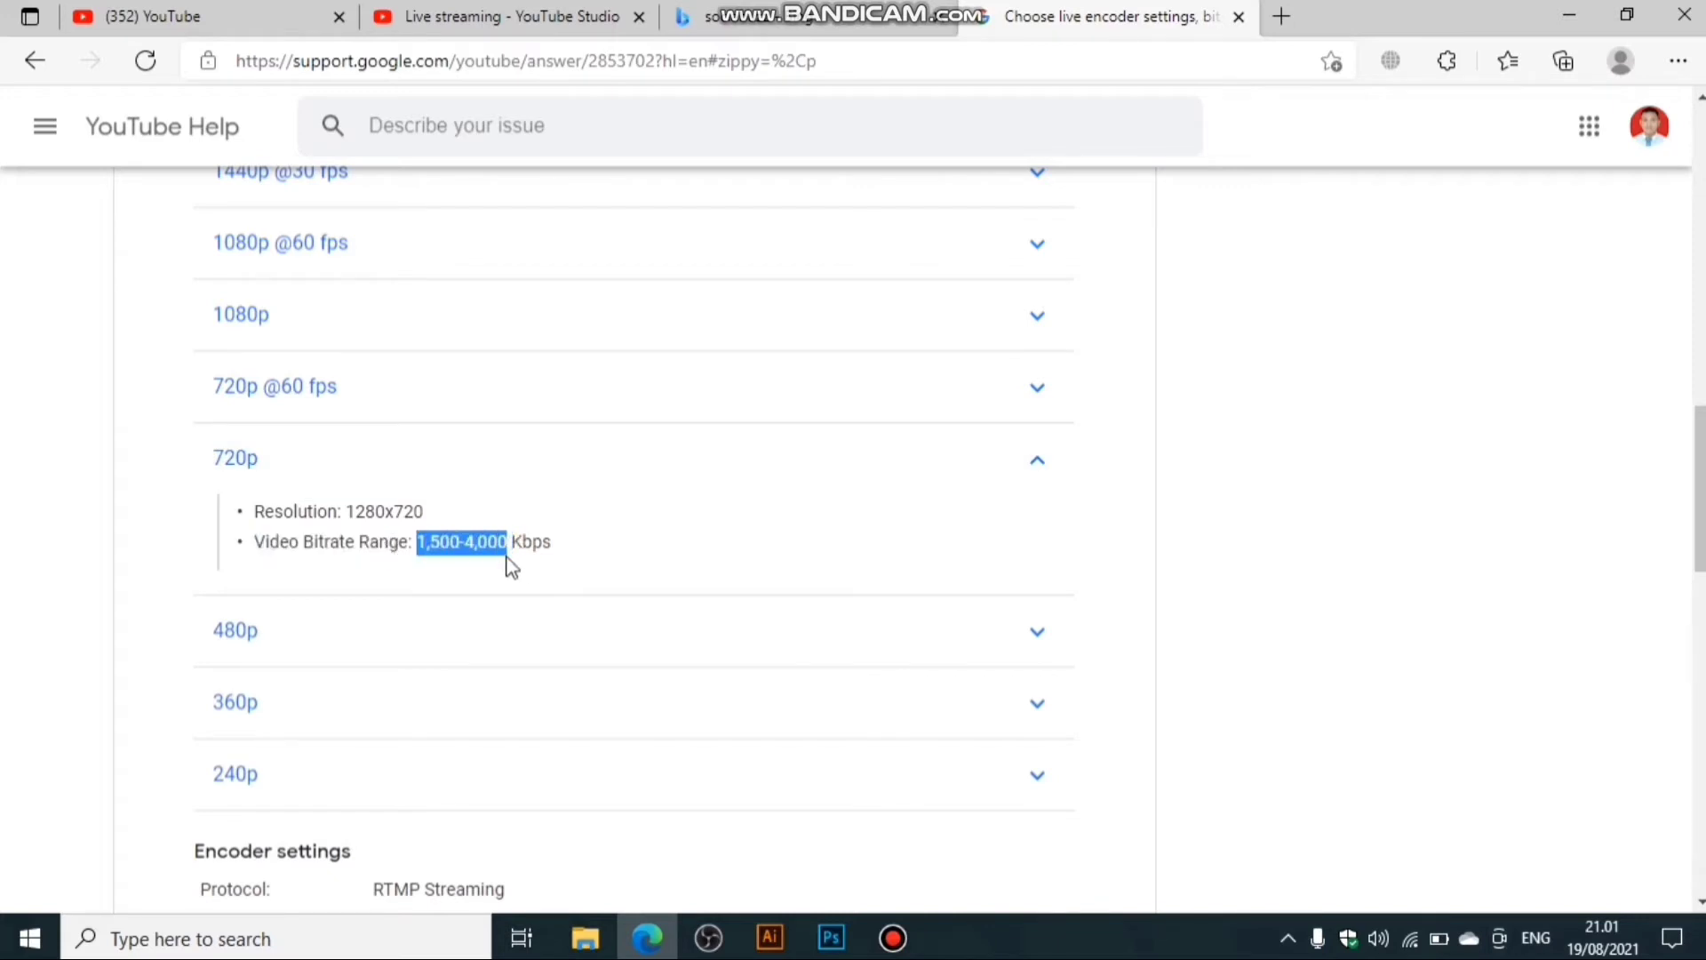
pyautogui.click(518, 537)
pyautogui.scroll(1, 529, 429)
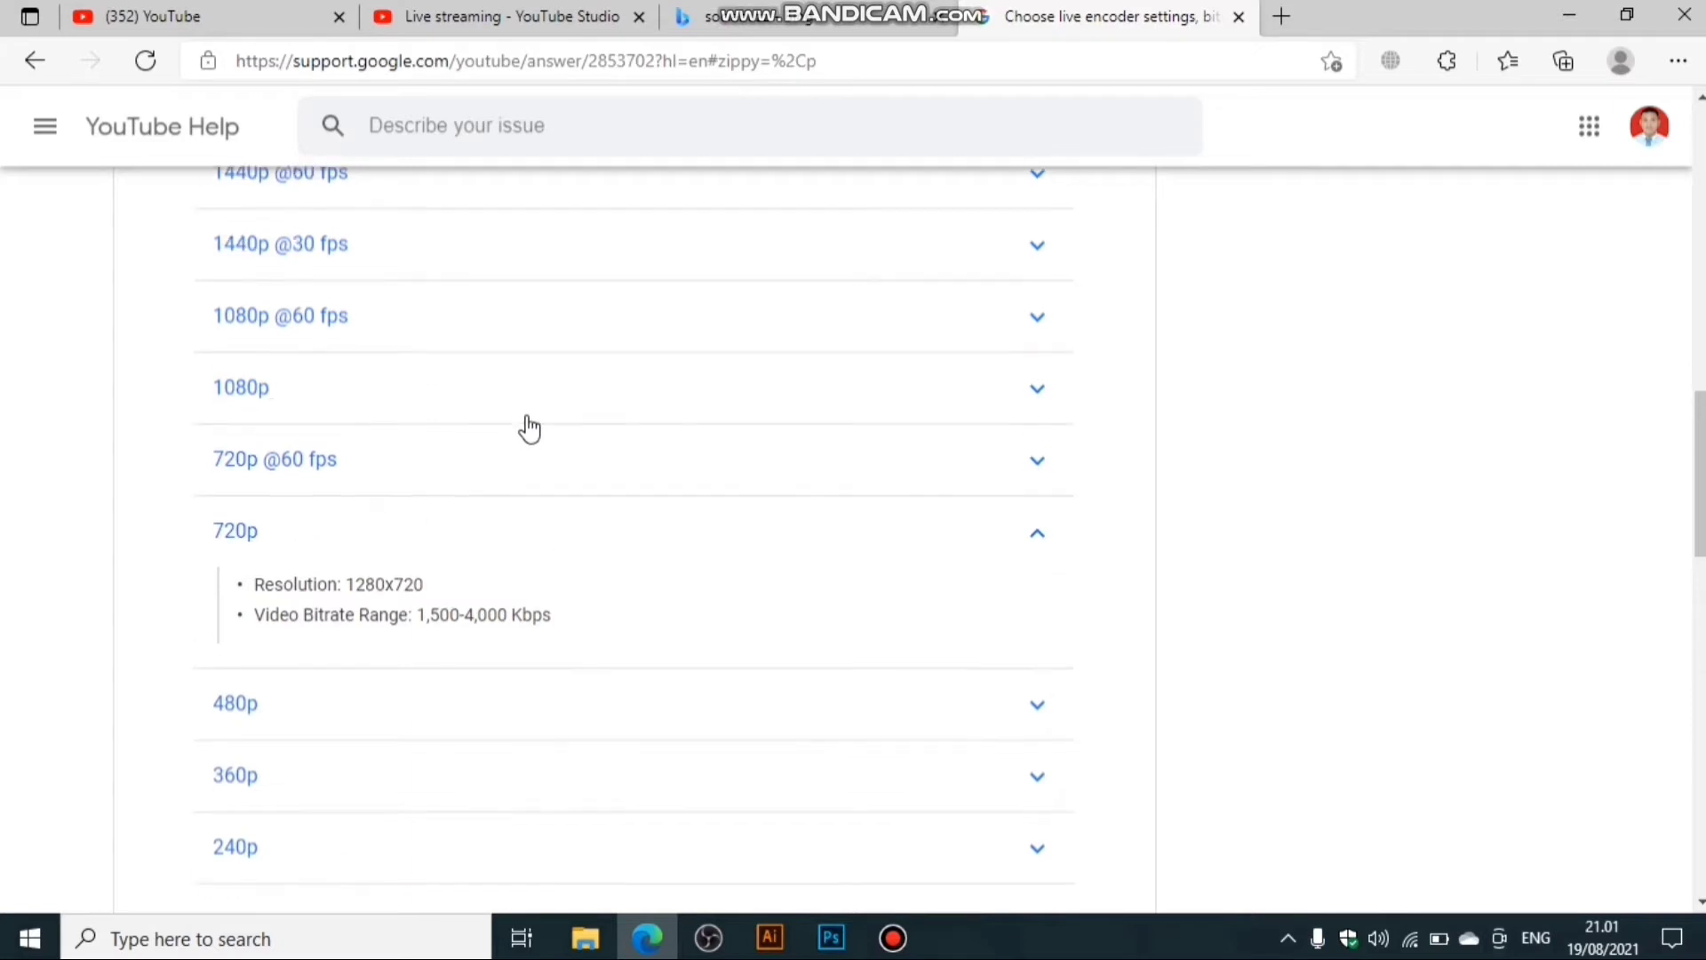
pyautogui.scroll(2, 529, 428)
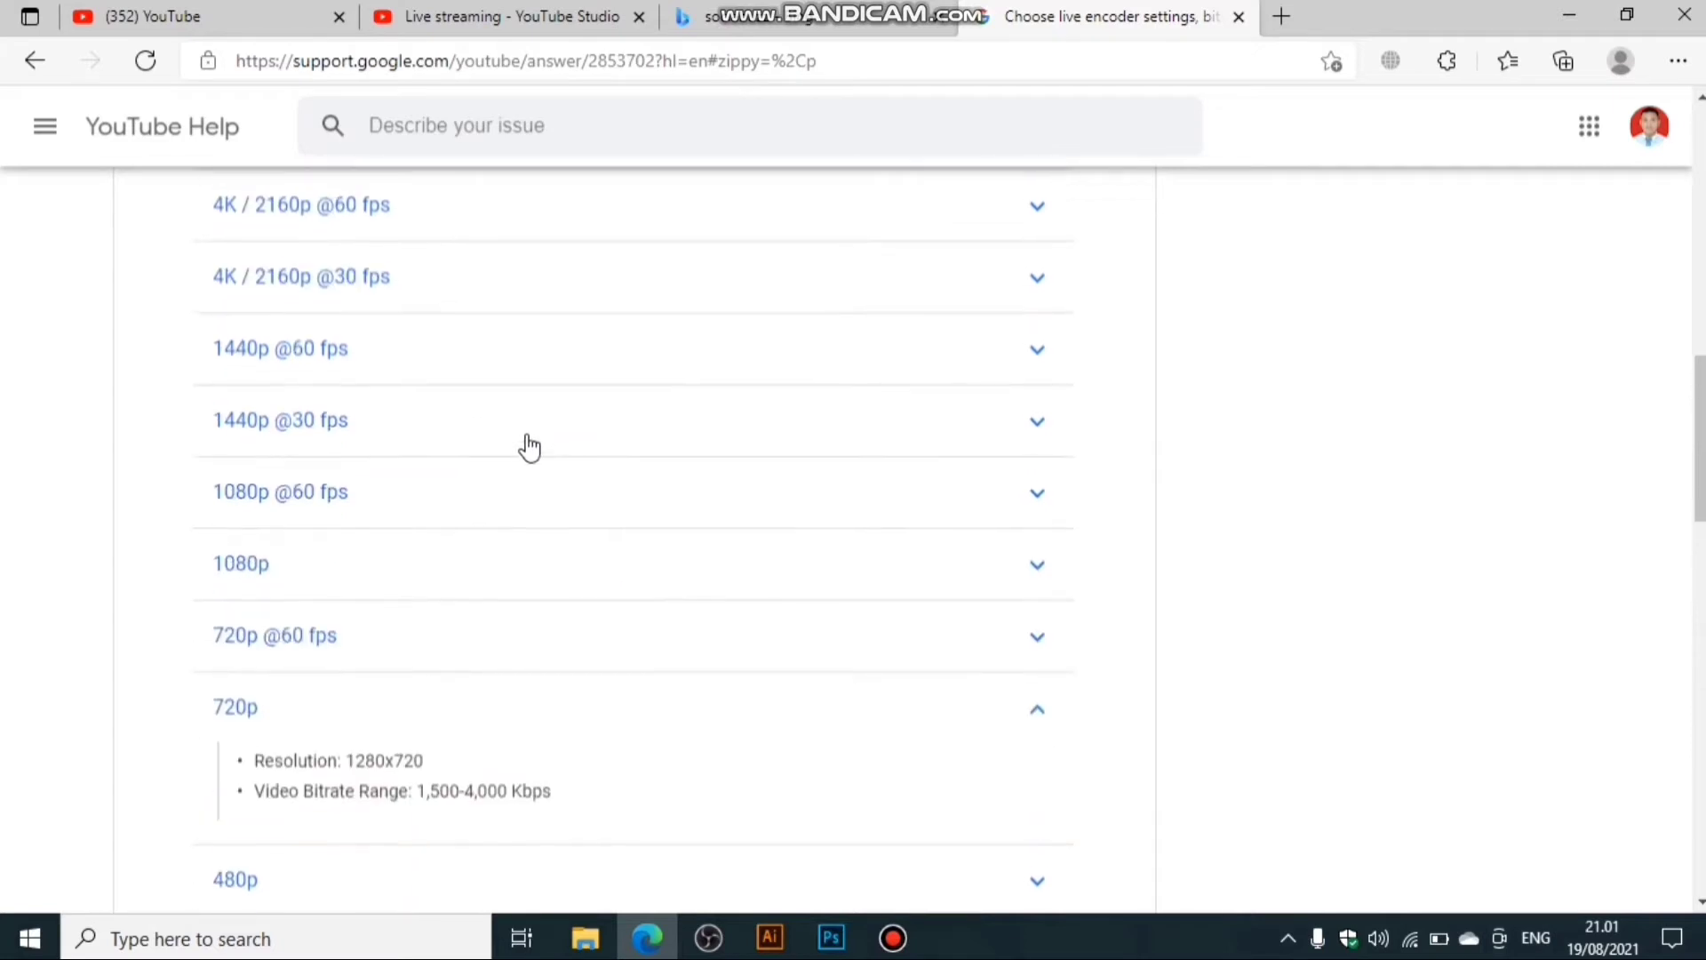
pyautogui.click(487, 570)
pyautogui.scroll(-1, 488, 568)
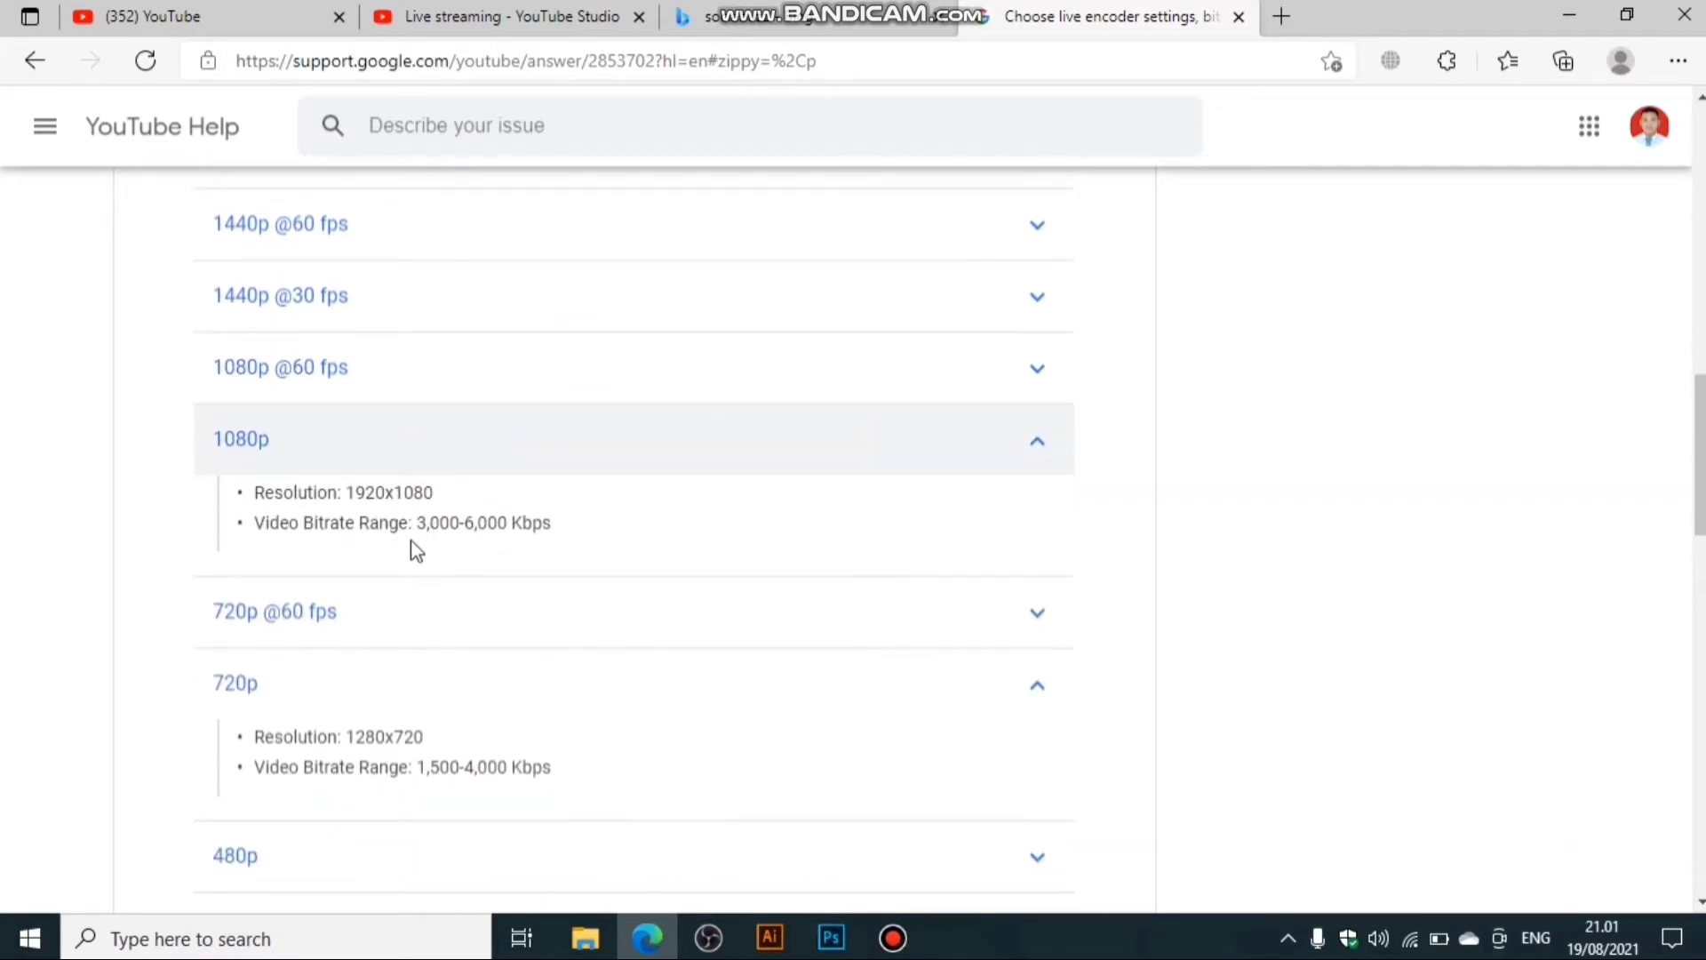
pyautogui.moveTo(420, 523); pyautogui.dragTo(529, 551)
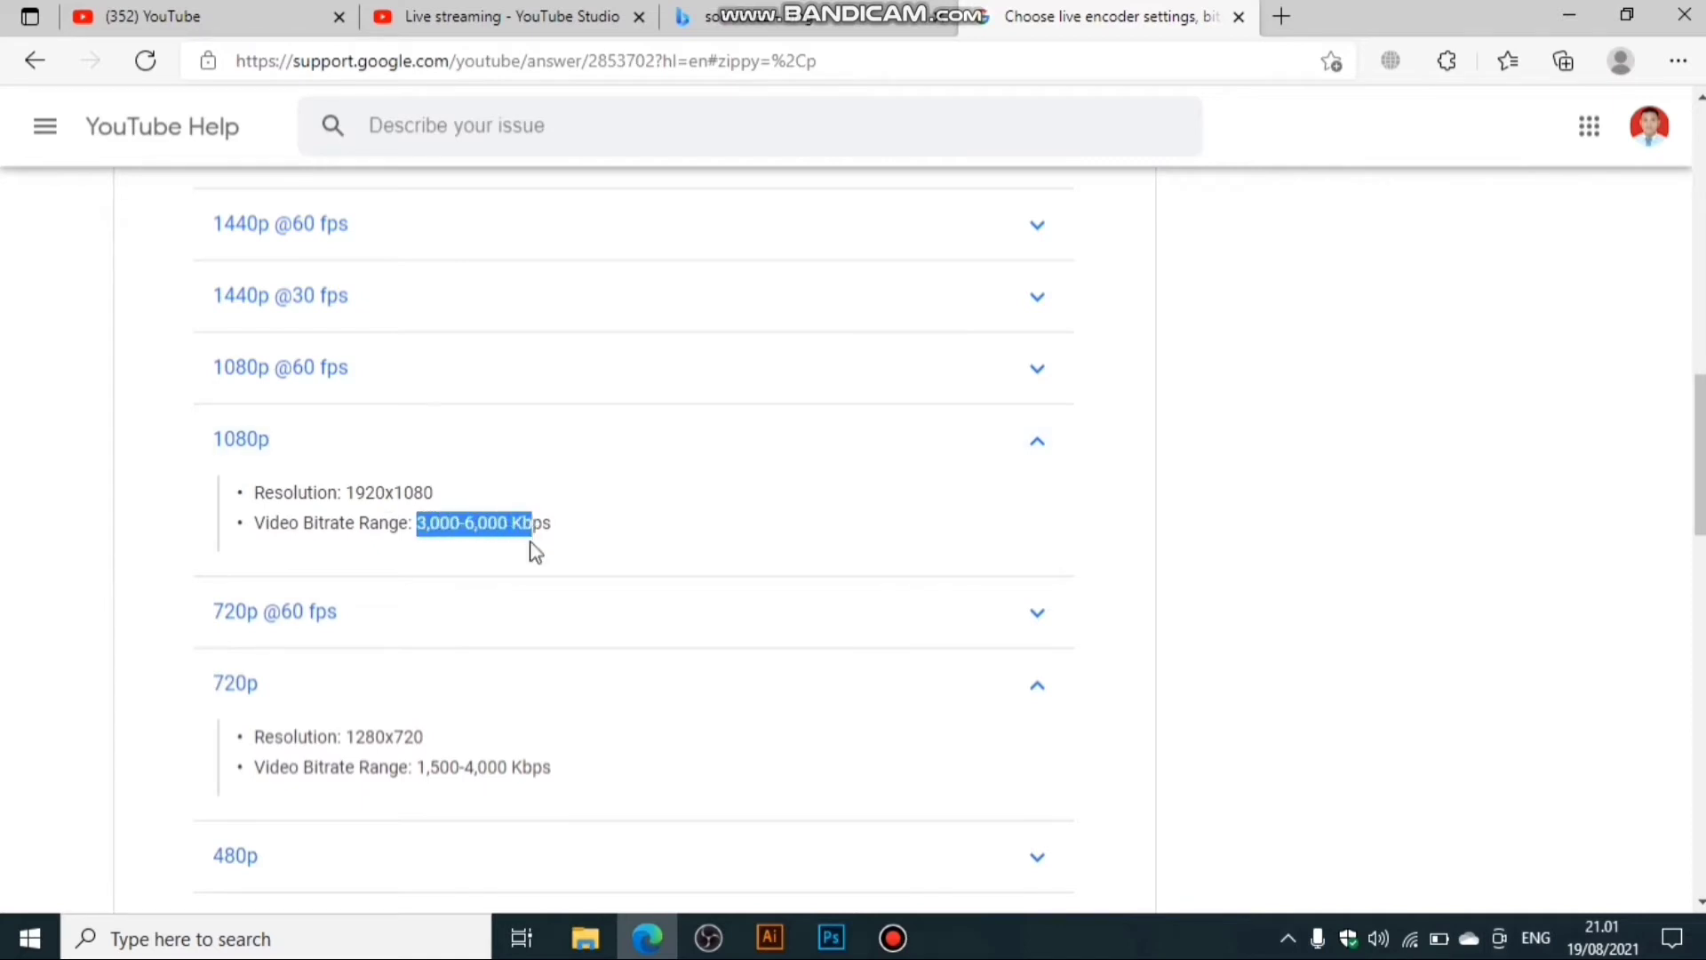
pyautogui.moveTo(417, 766); pyautogui.dragTo(505, 768)
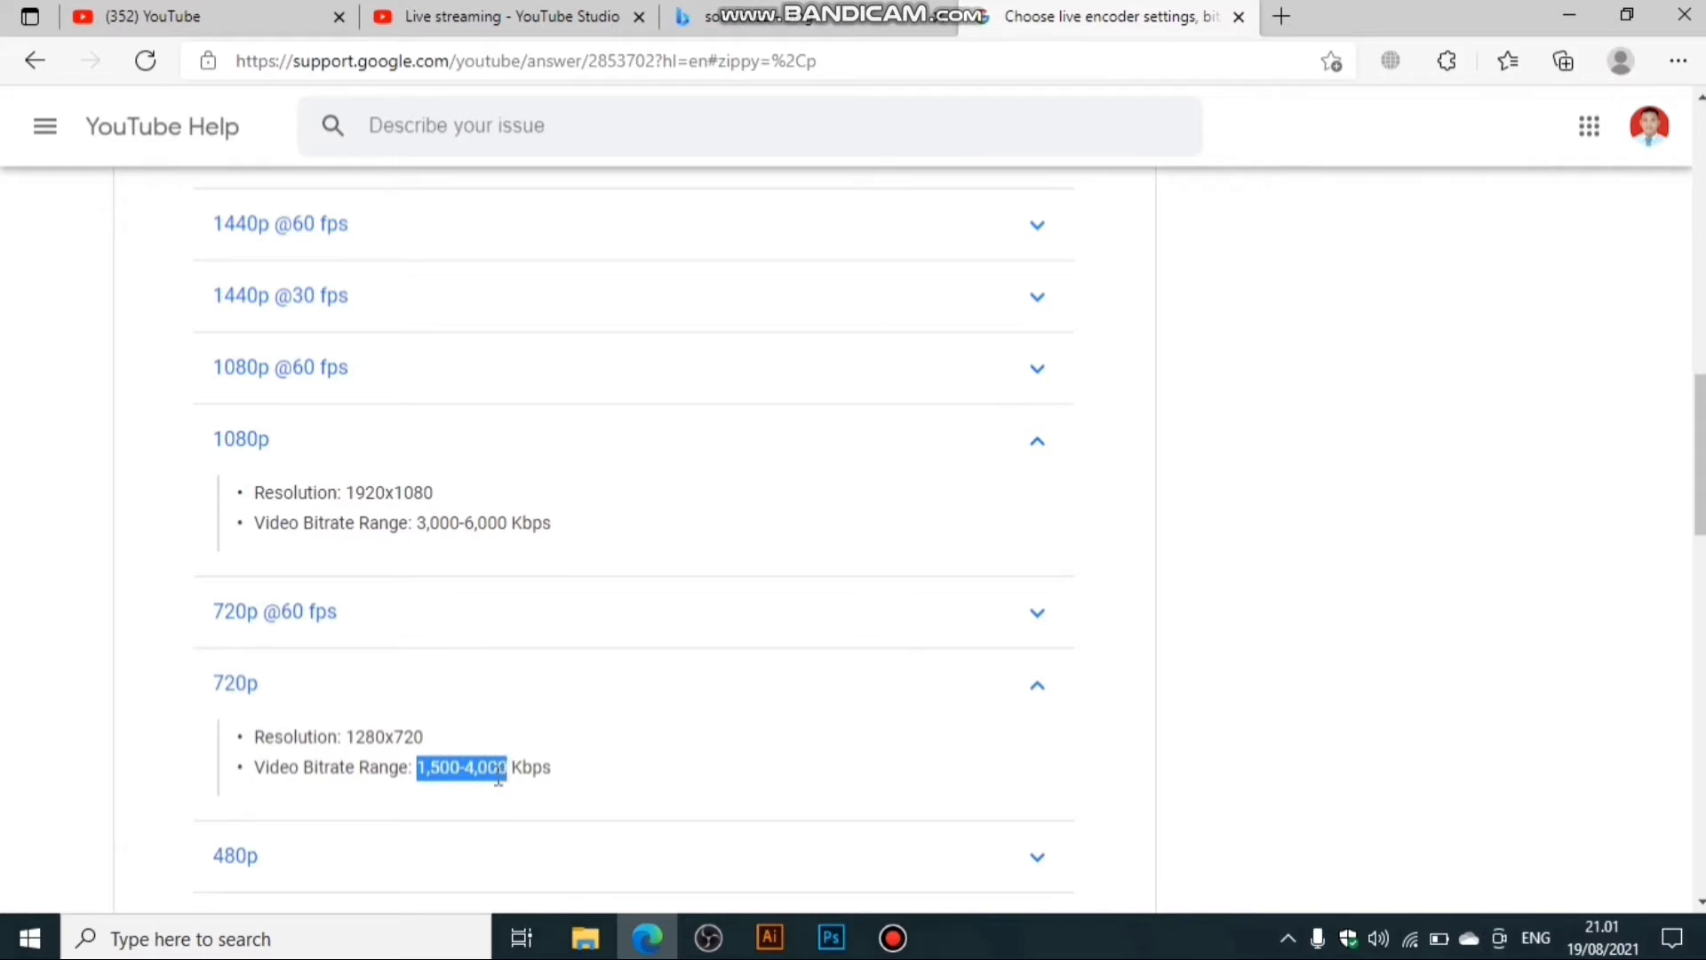
# Return to OBS, set the wizard's video bitrate to 2000, and complete the wizard by applying its recommended settings.
pyautogui.click(708, 938)
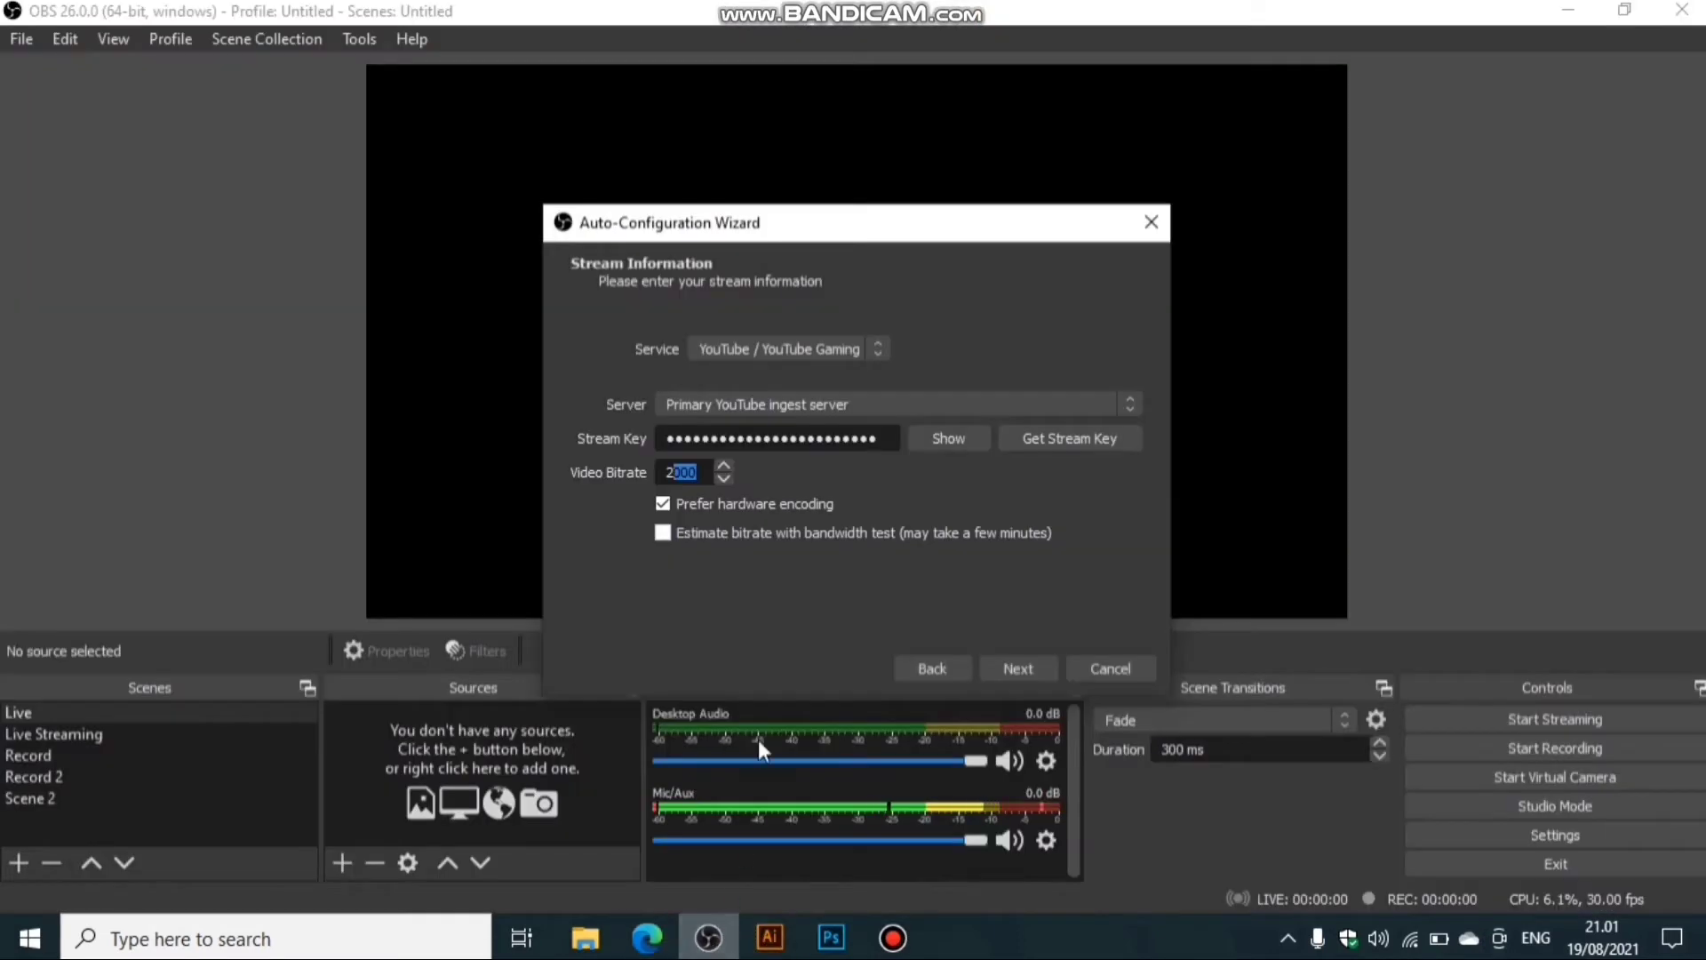
pyautogui.write('000')
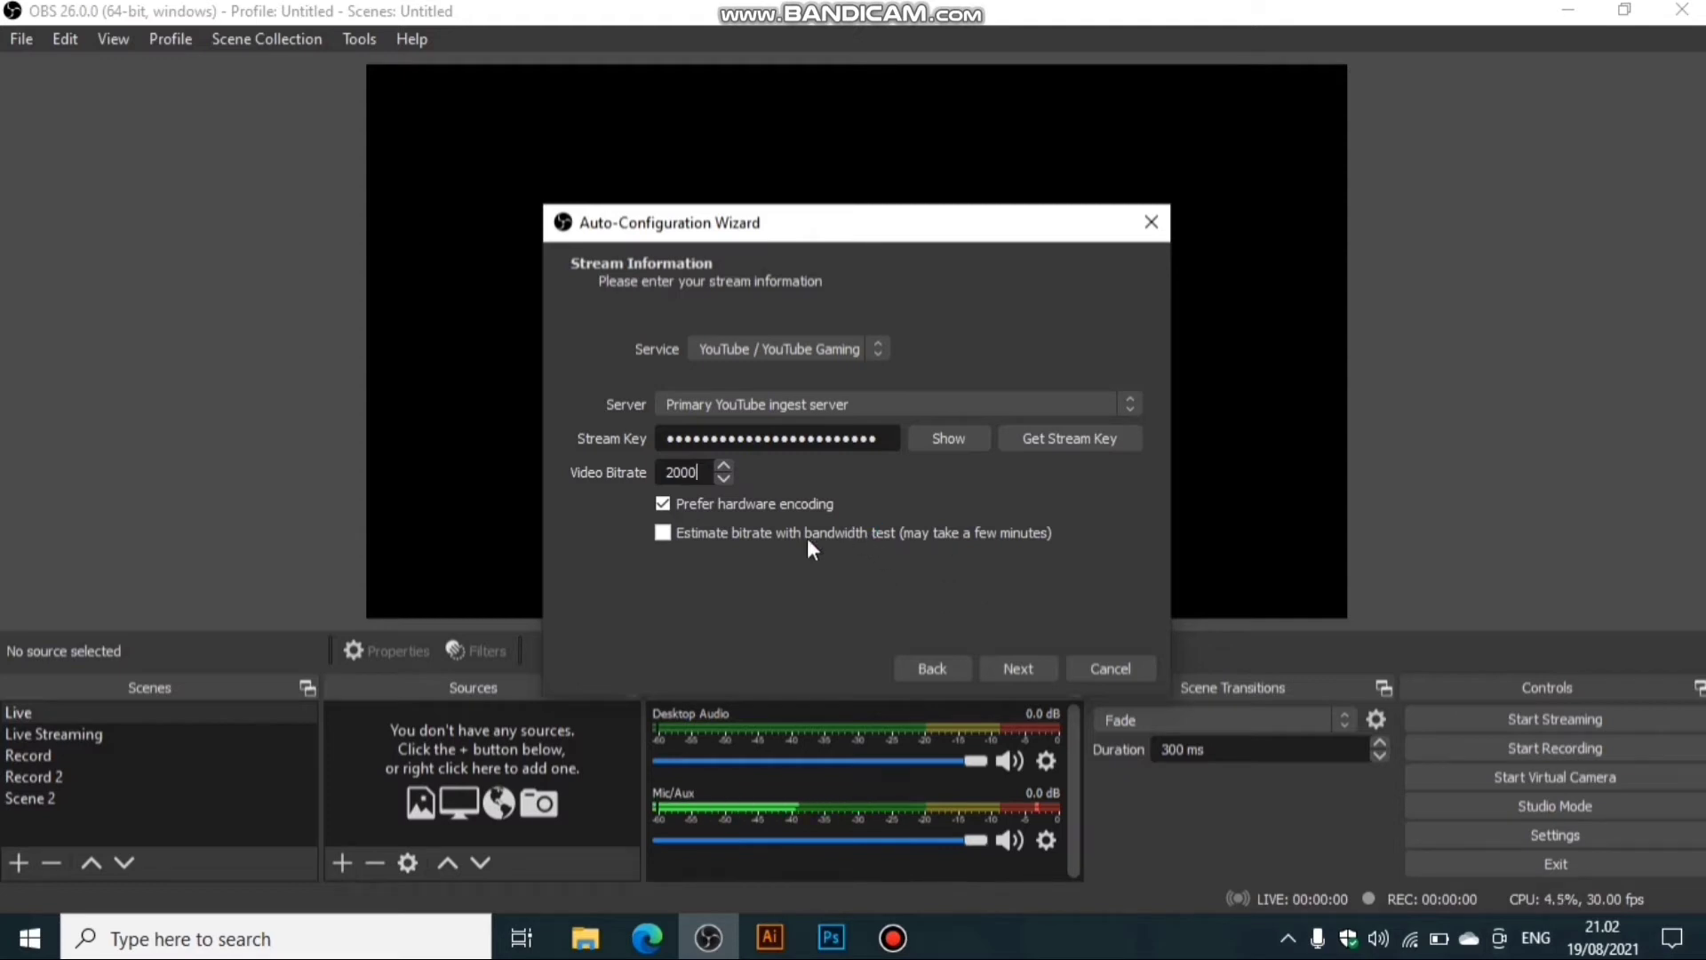
pyautogui.click(724, 466)
pyautogui.click(724, 477)
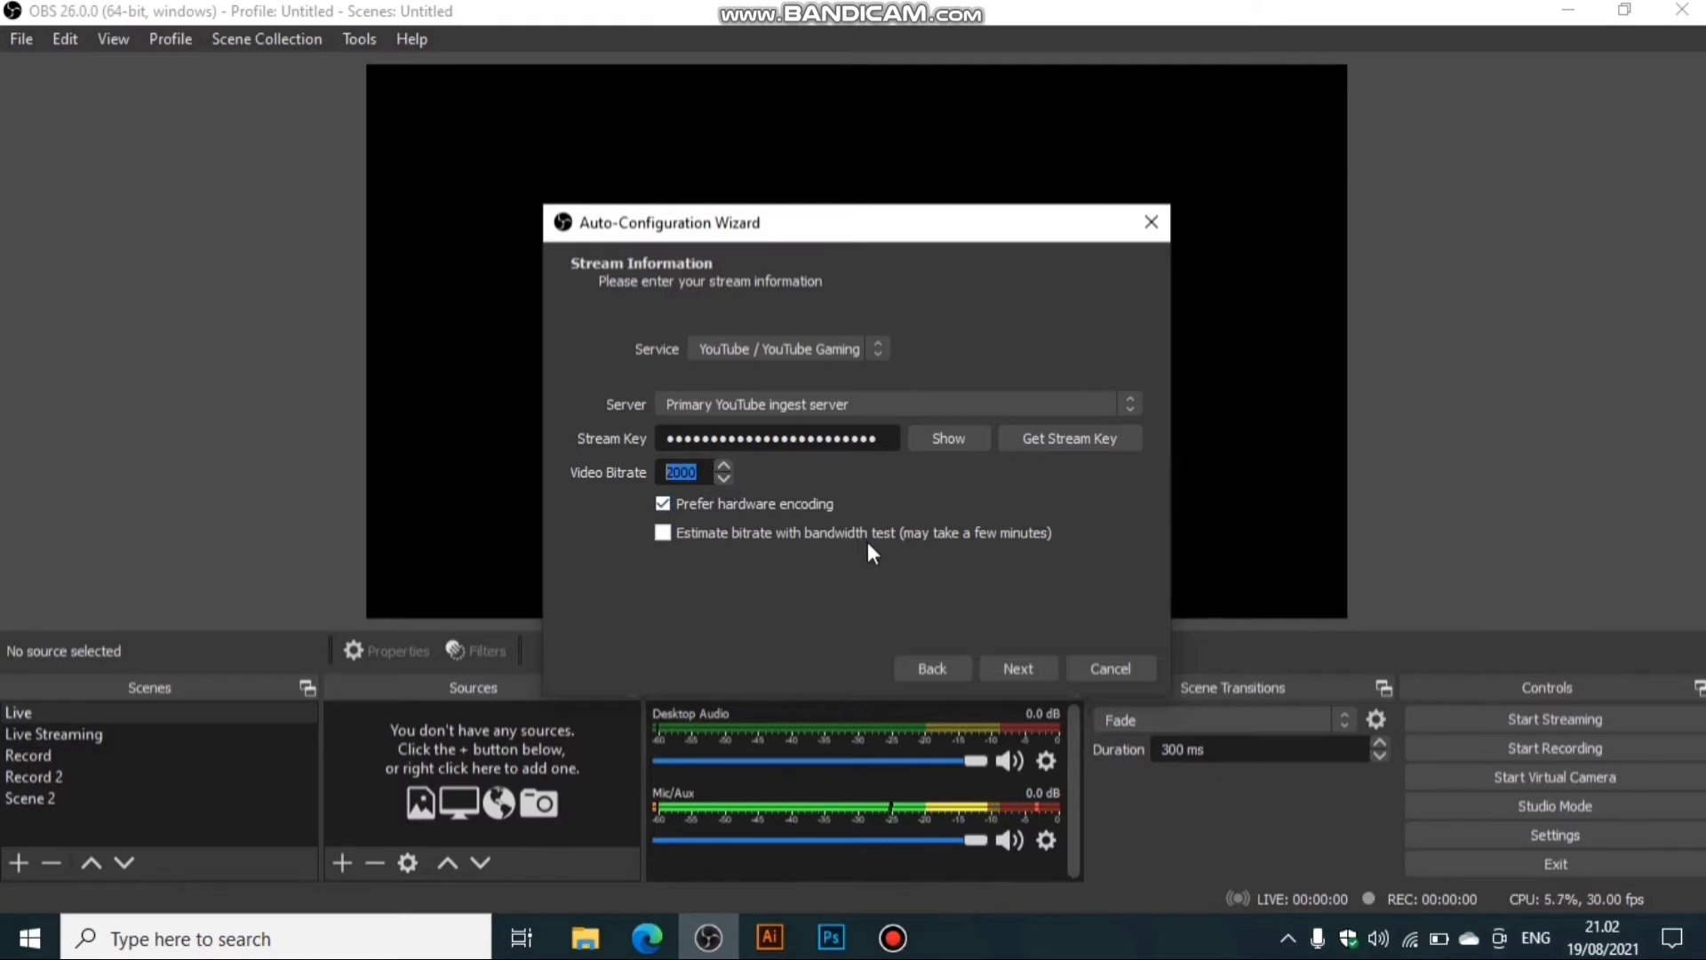
pyautogui.press('BackSpace')
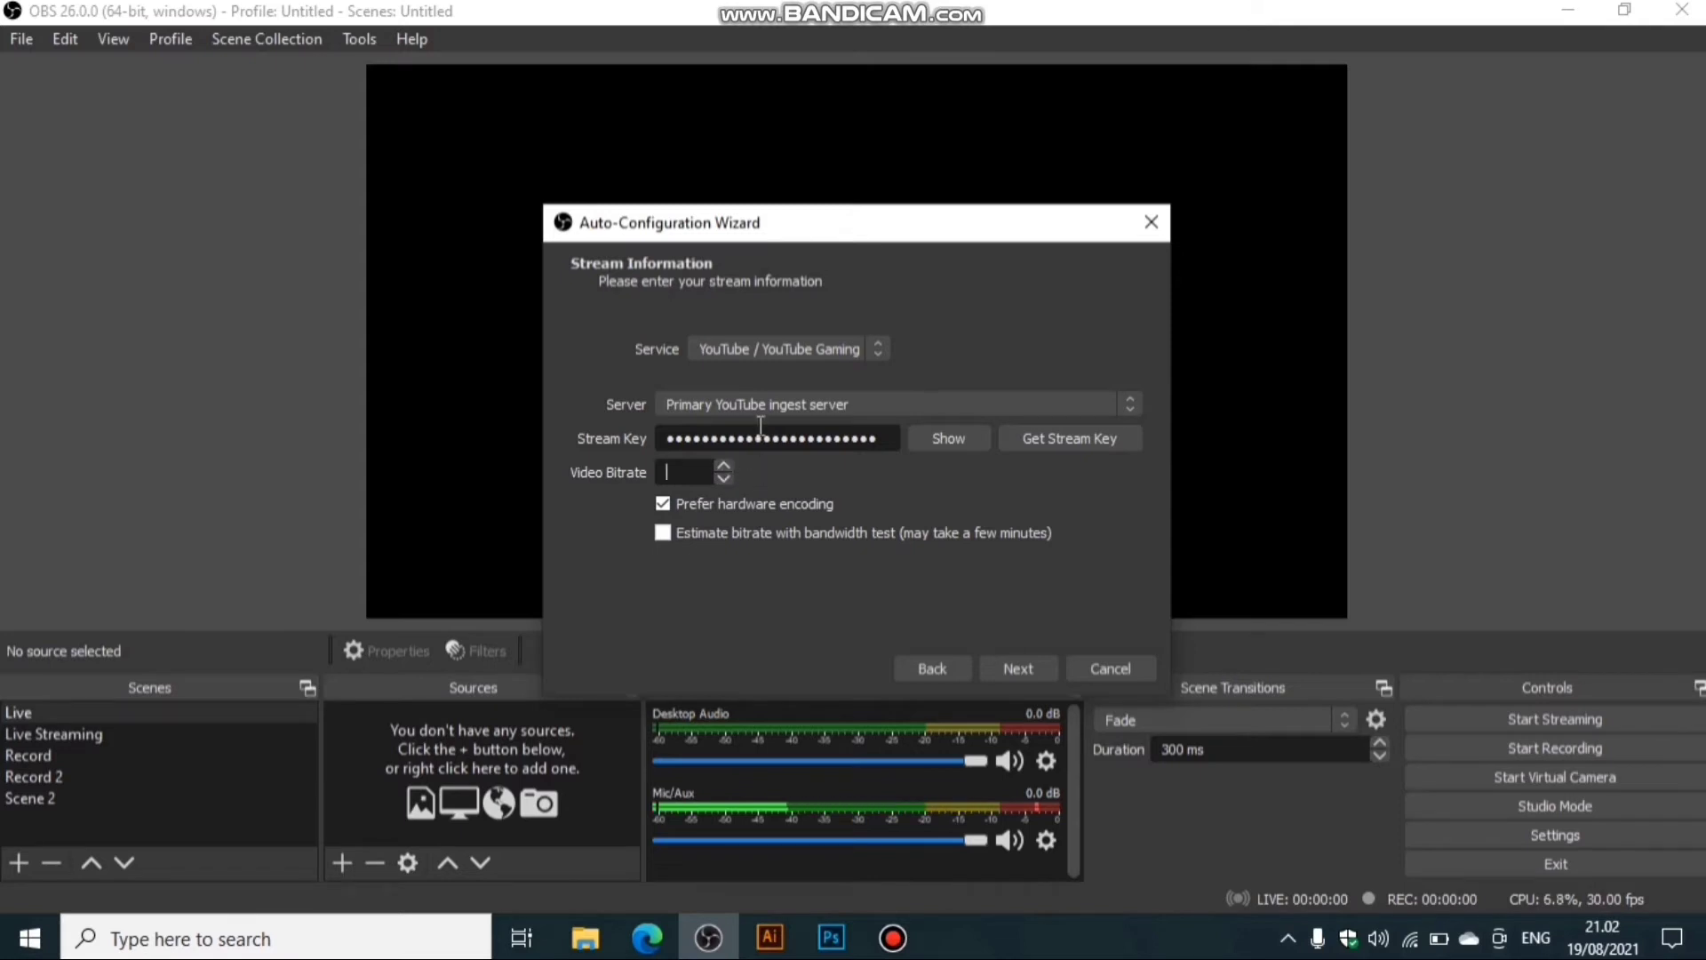
pyautogui.write('2000')
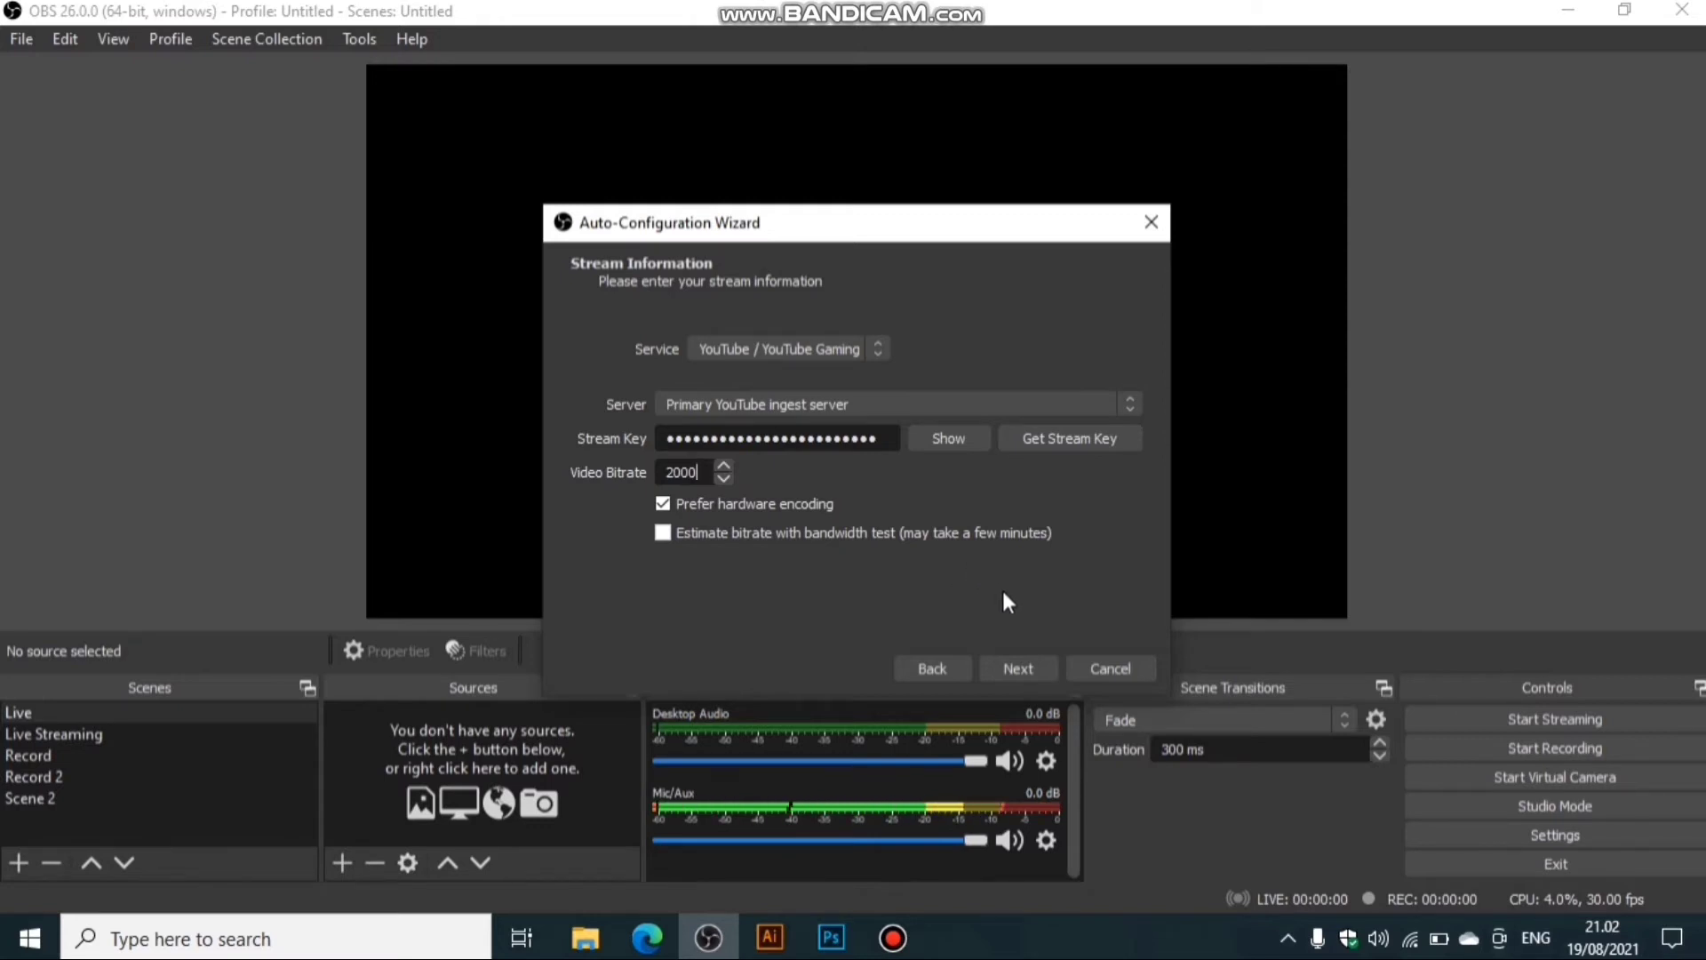
pyautogui.click(1017, 668)
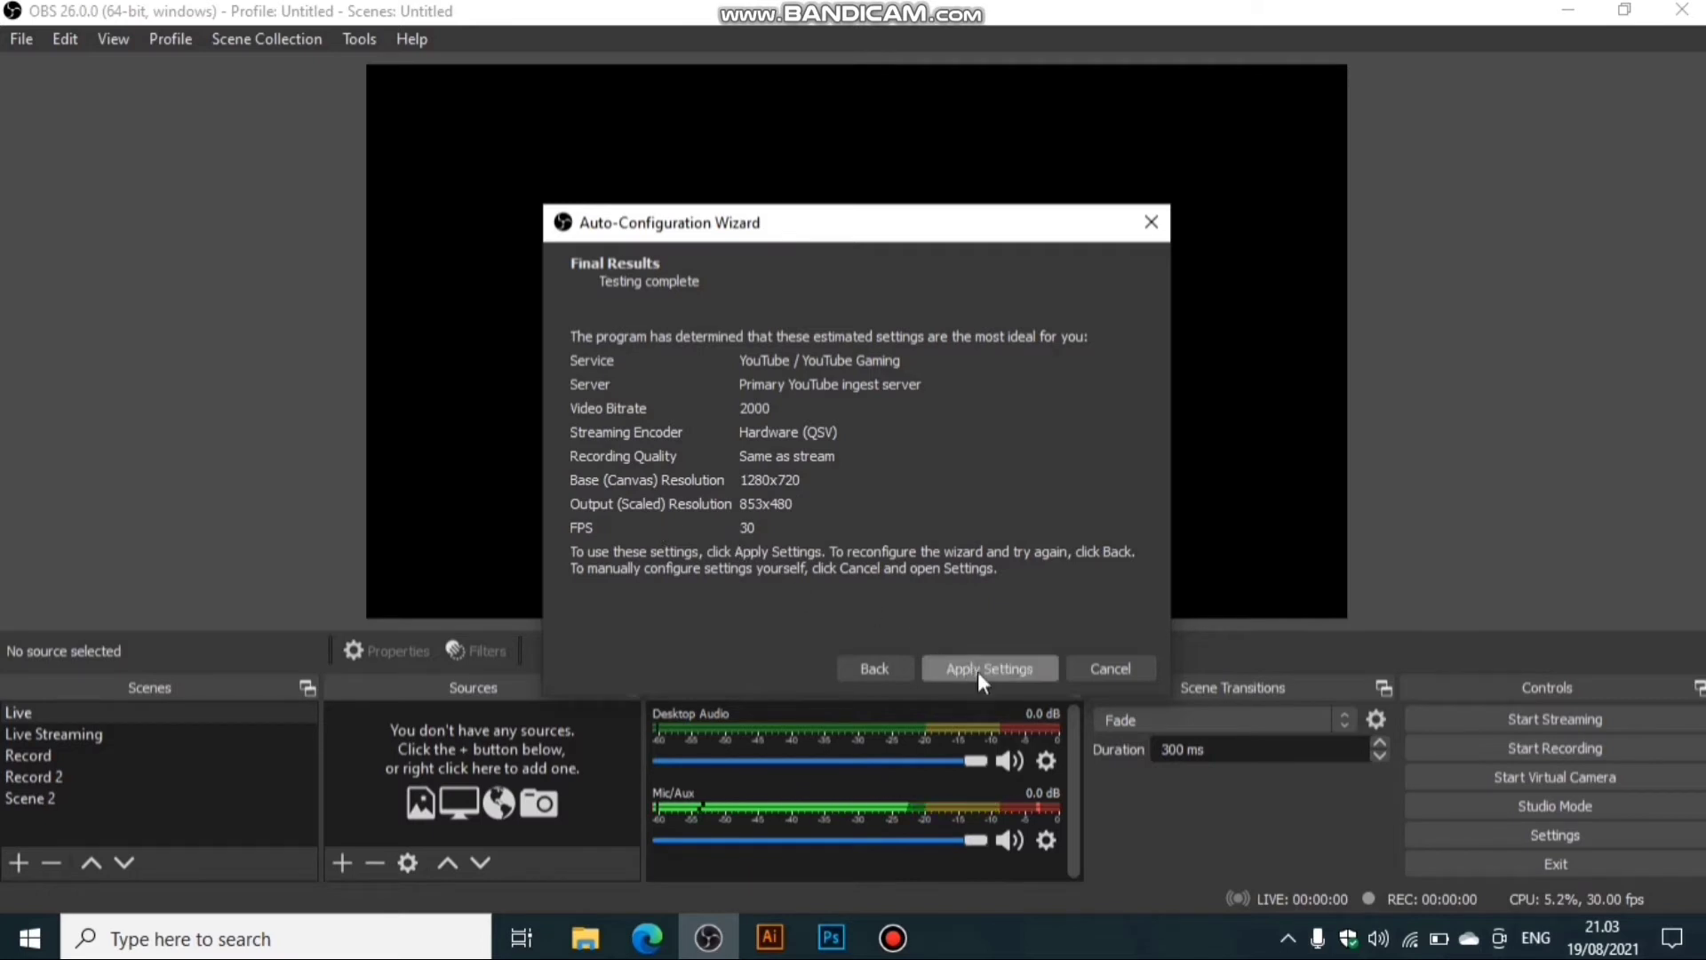
pyautogui.click(1001, 668)
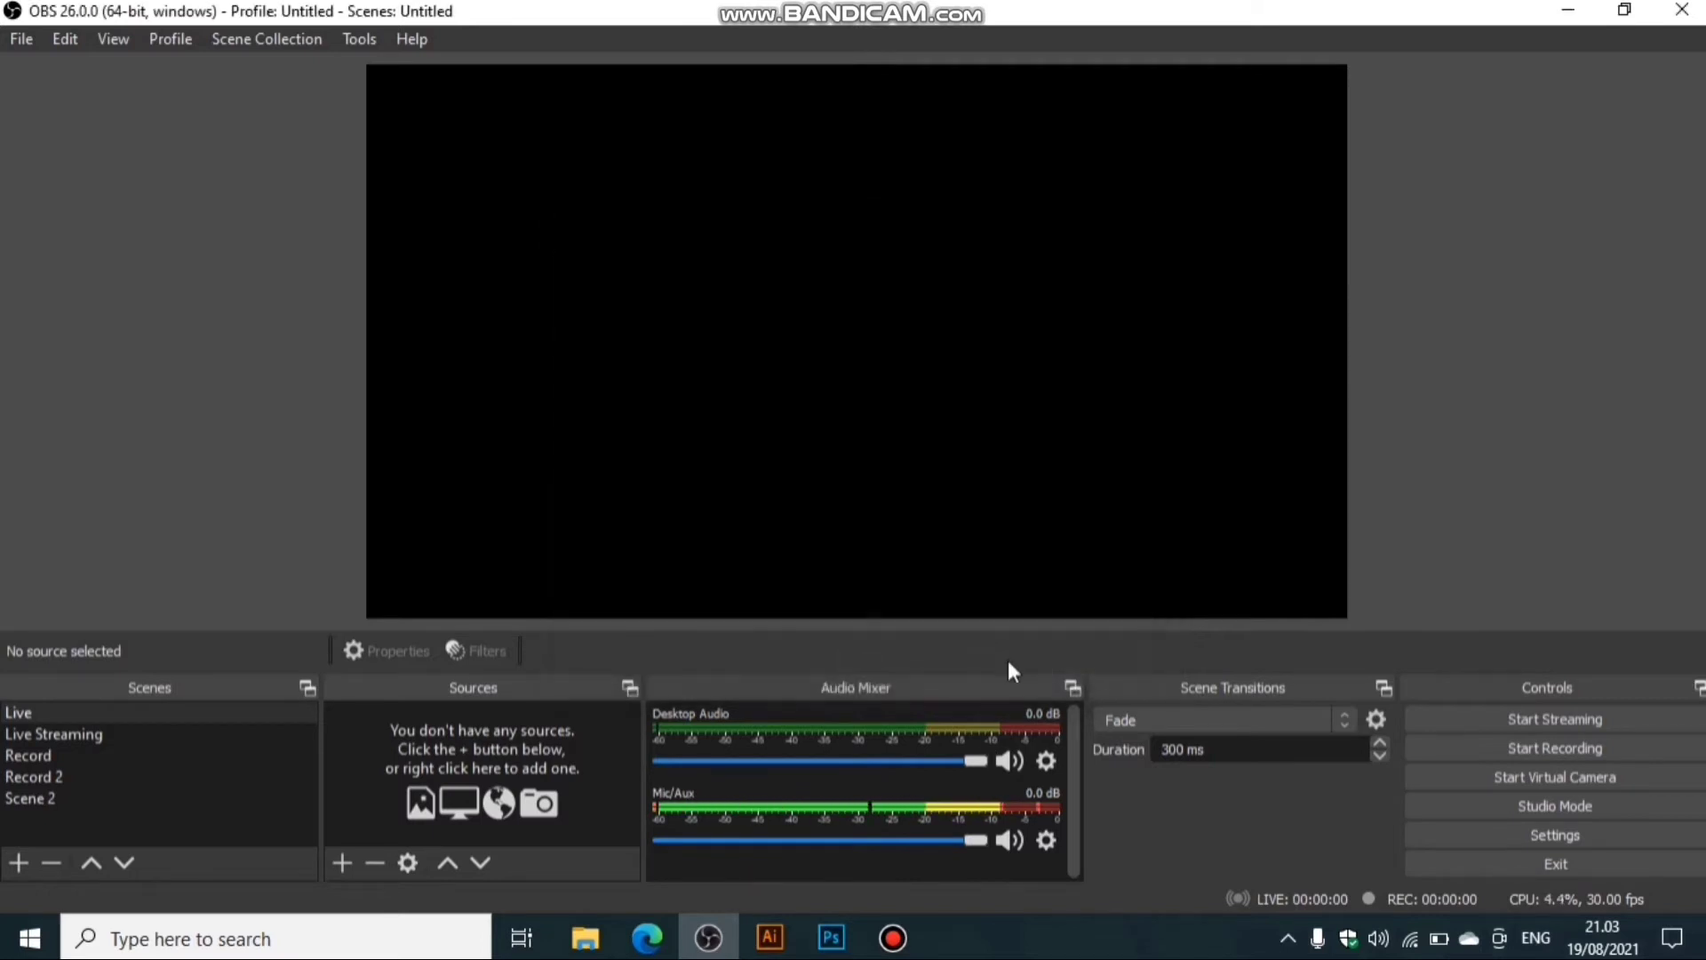
# Open the OBS settings and review the General options and the Stream service, server and key configuration.
pyautogui.click(1541, 833)
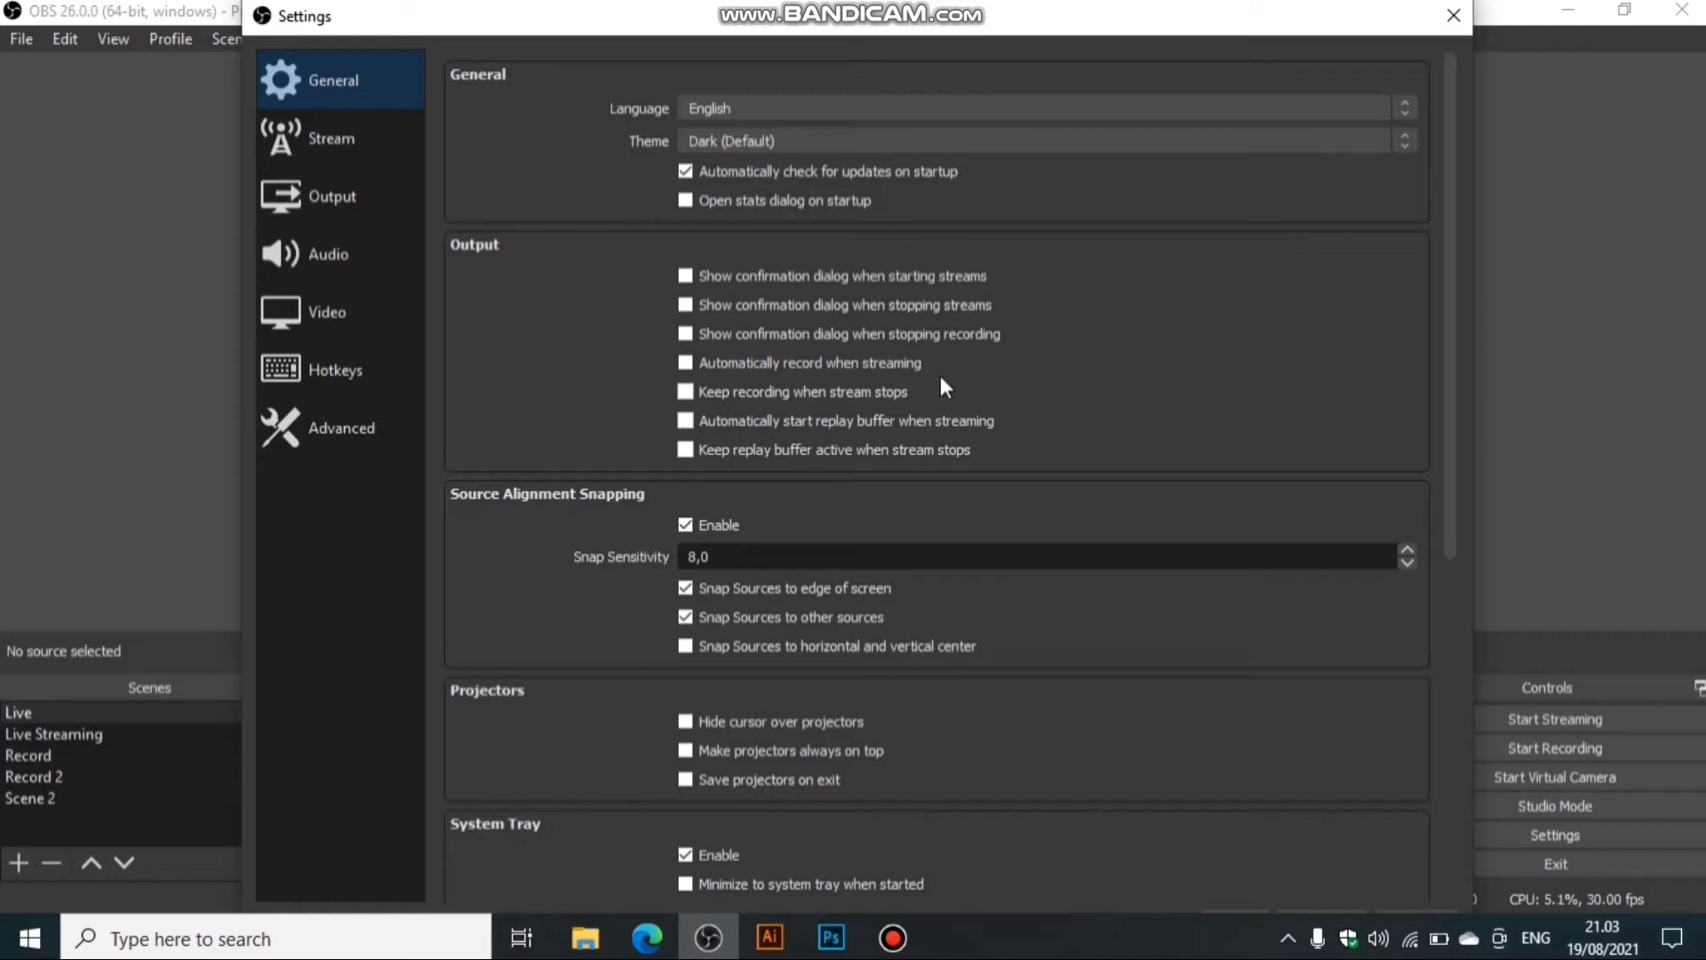
pyautogui.click(701, 374)
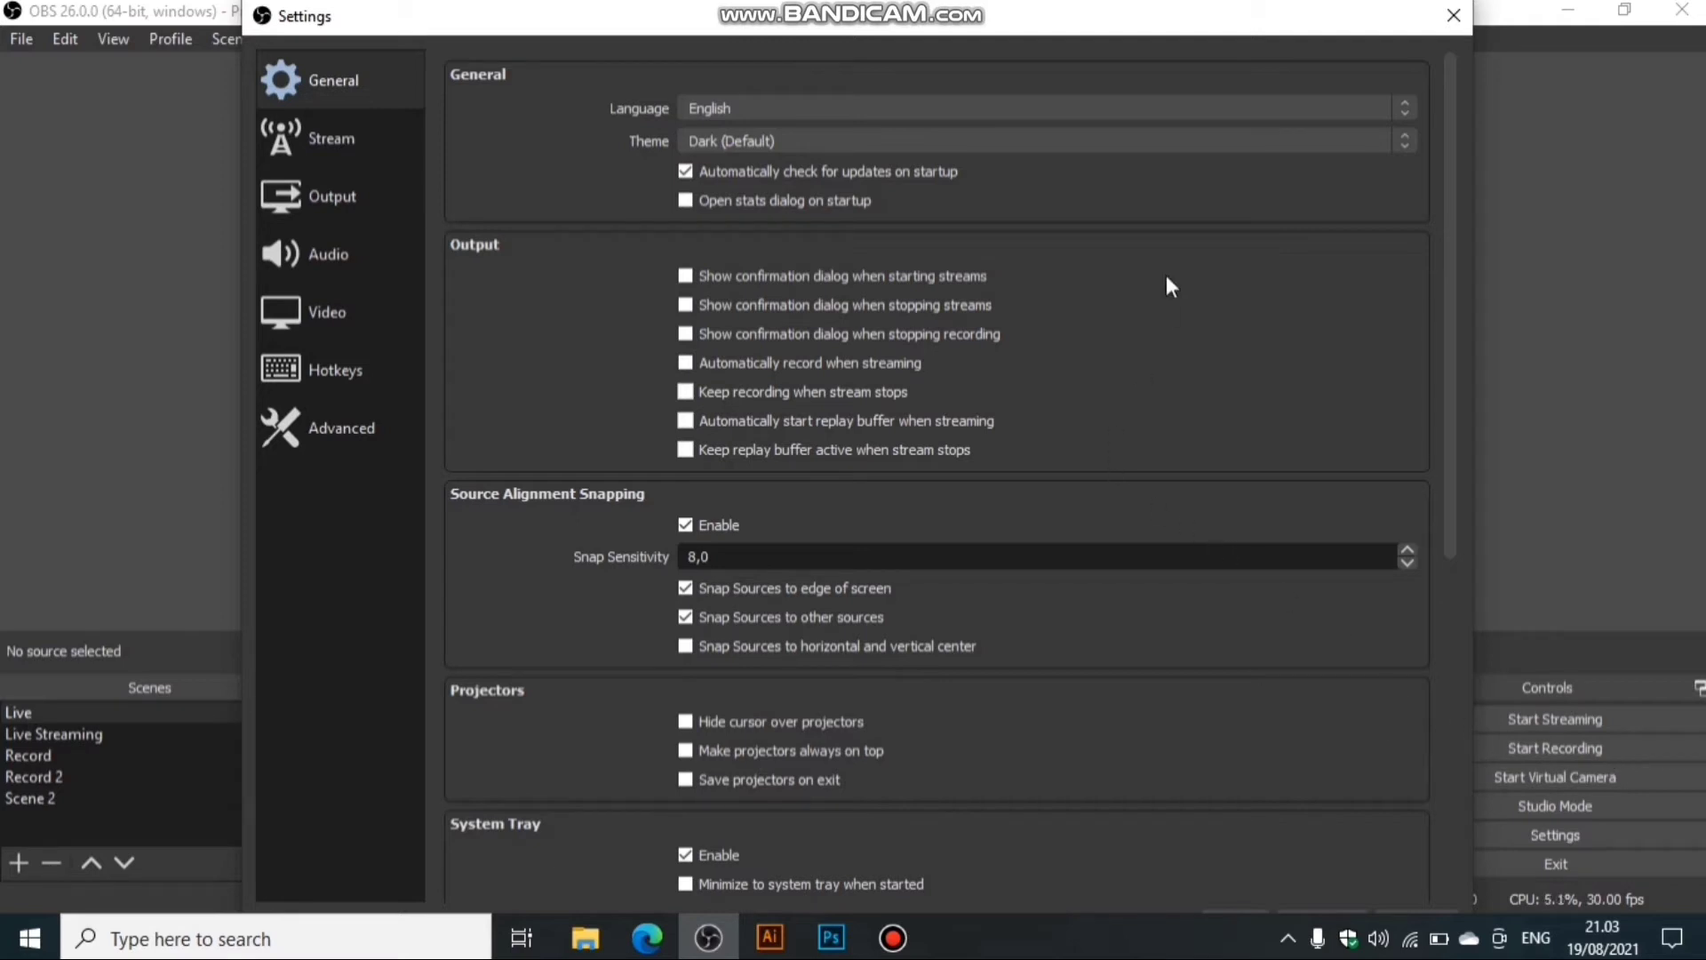
pyautogui.scroll(-10, 1212, 283)
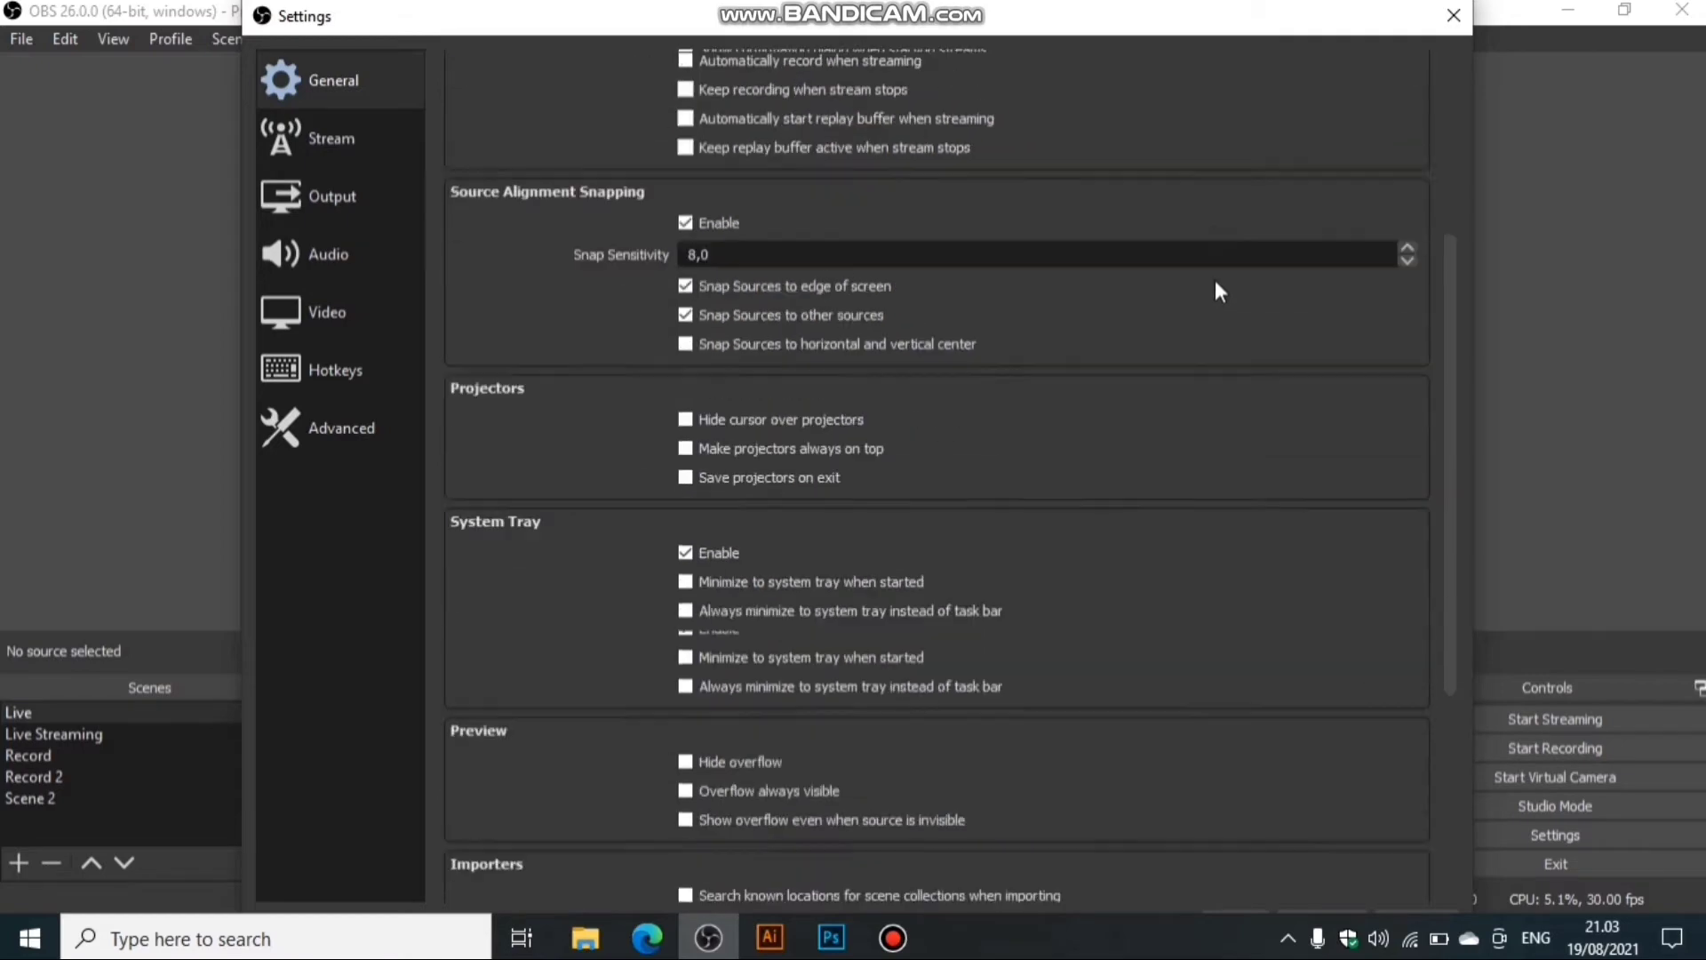
pyautogui.scroll(10, 1250, 290)
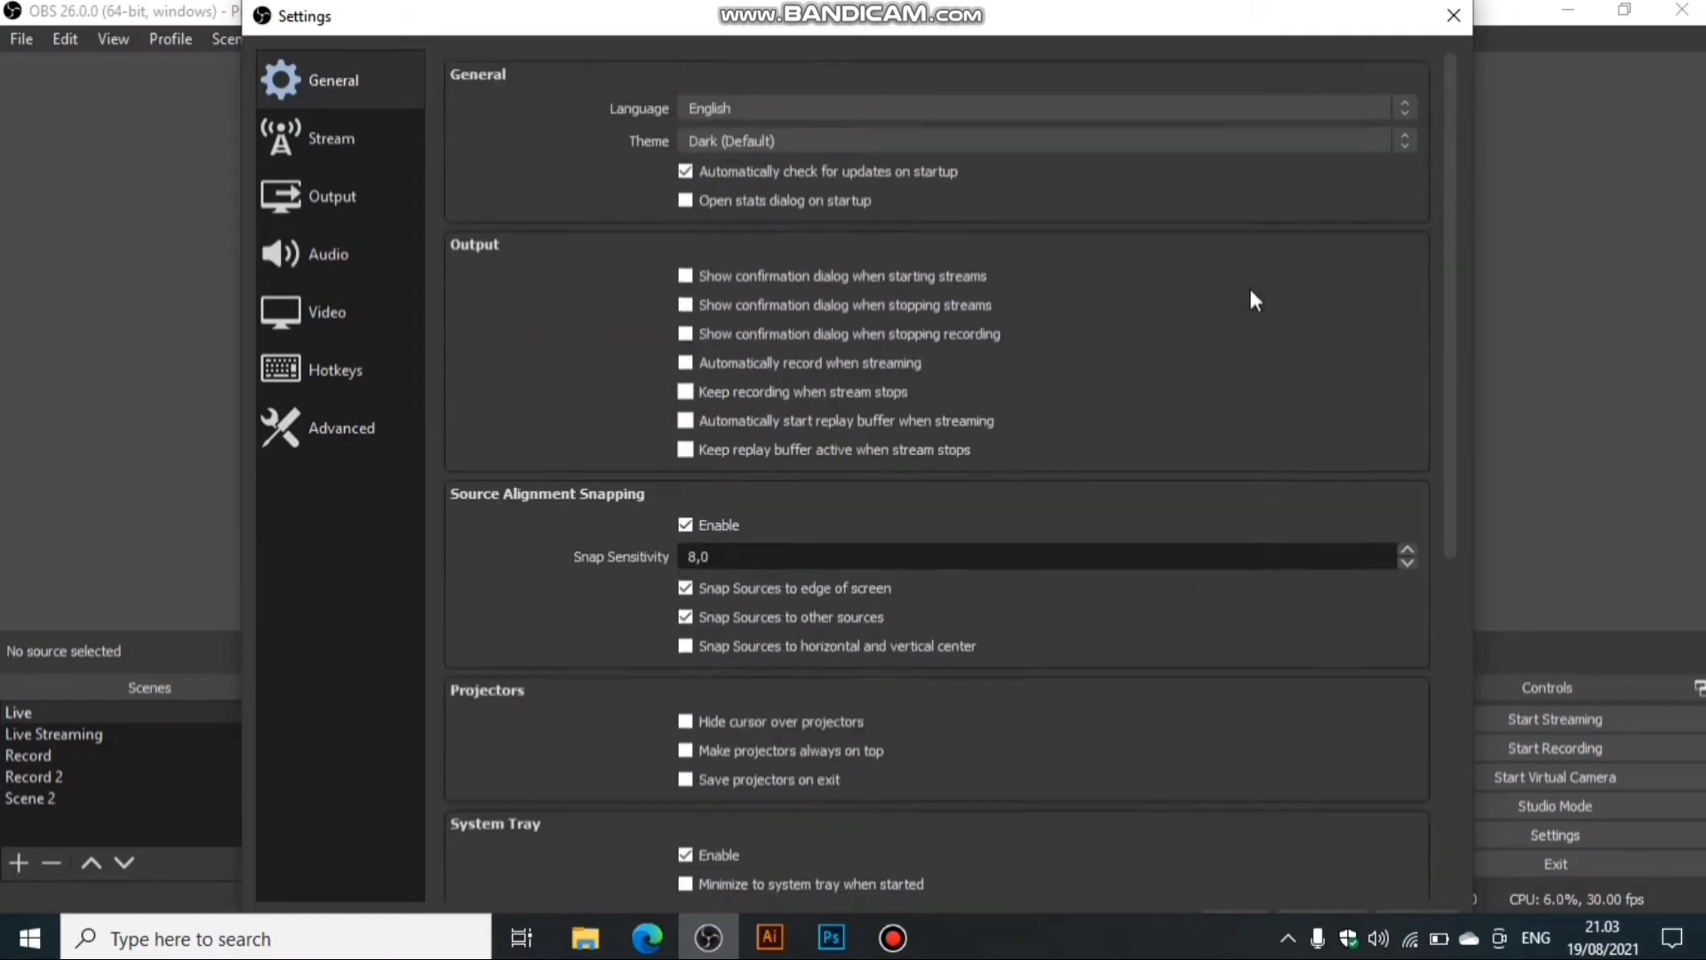
pyautogui.click(294, 138)
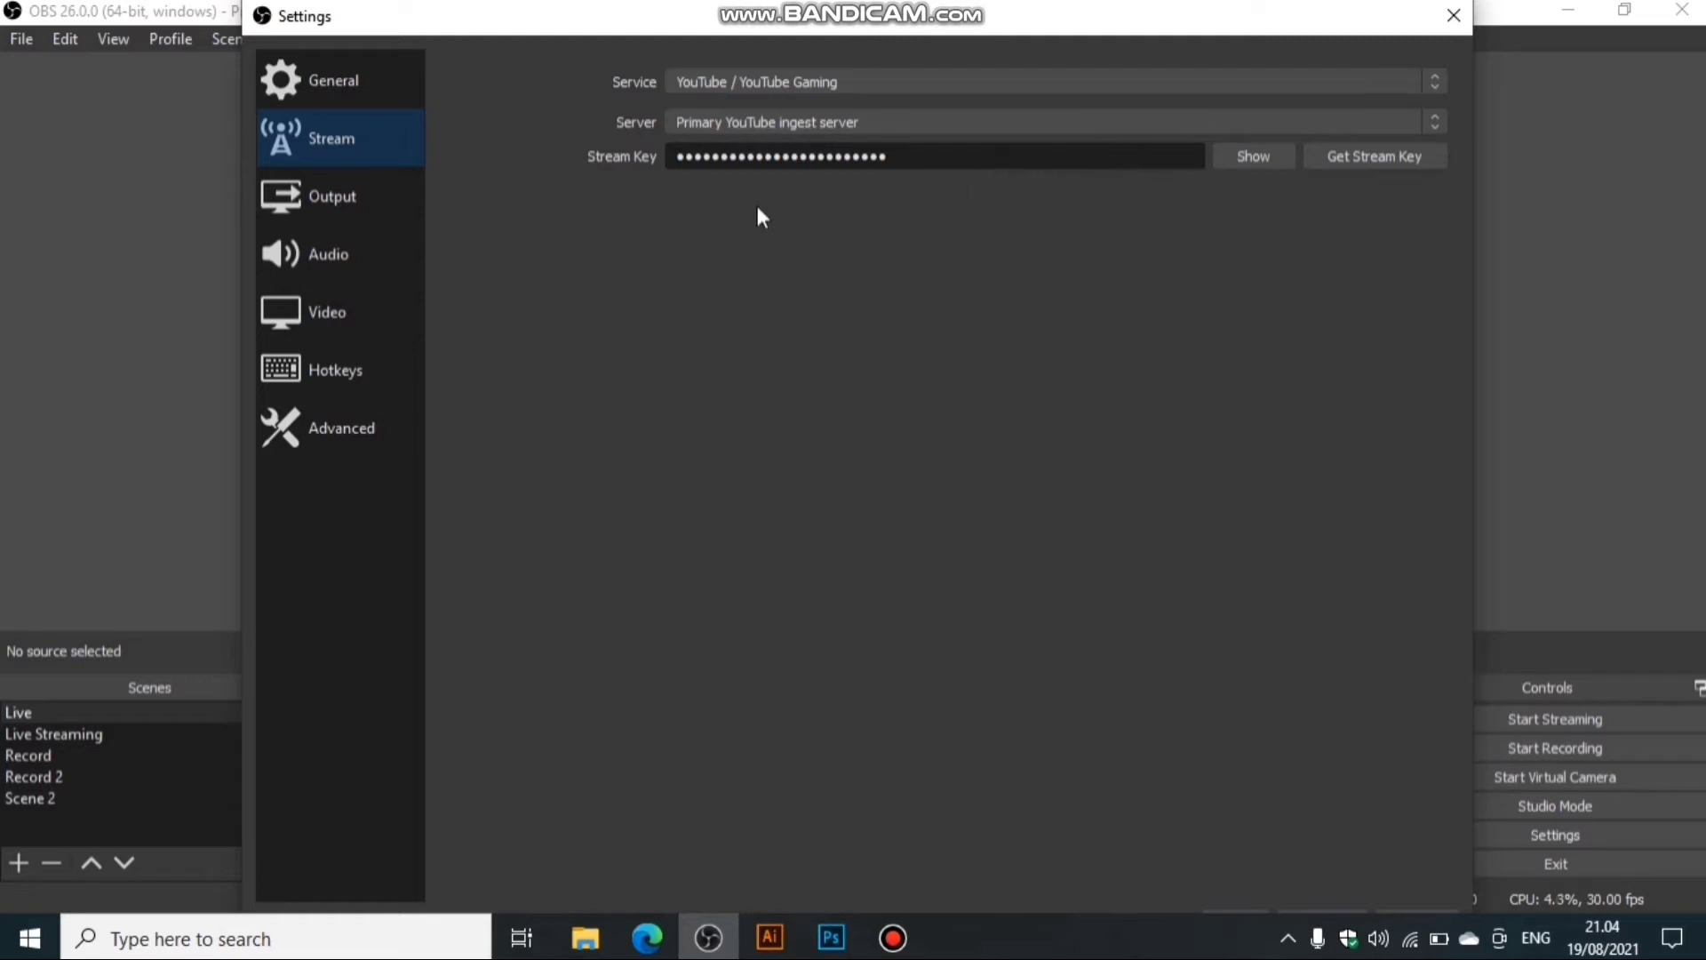
# Open the Output settings and review the output mode and streaming encoder options, keeping Simple and Hardware (QSV).
pyautogui.click(397, 203)
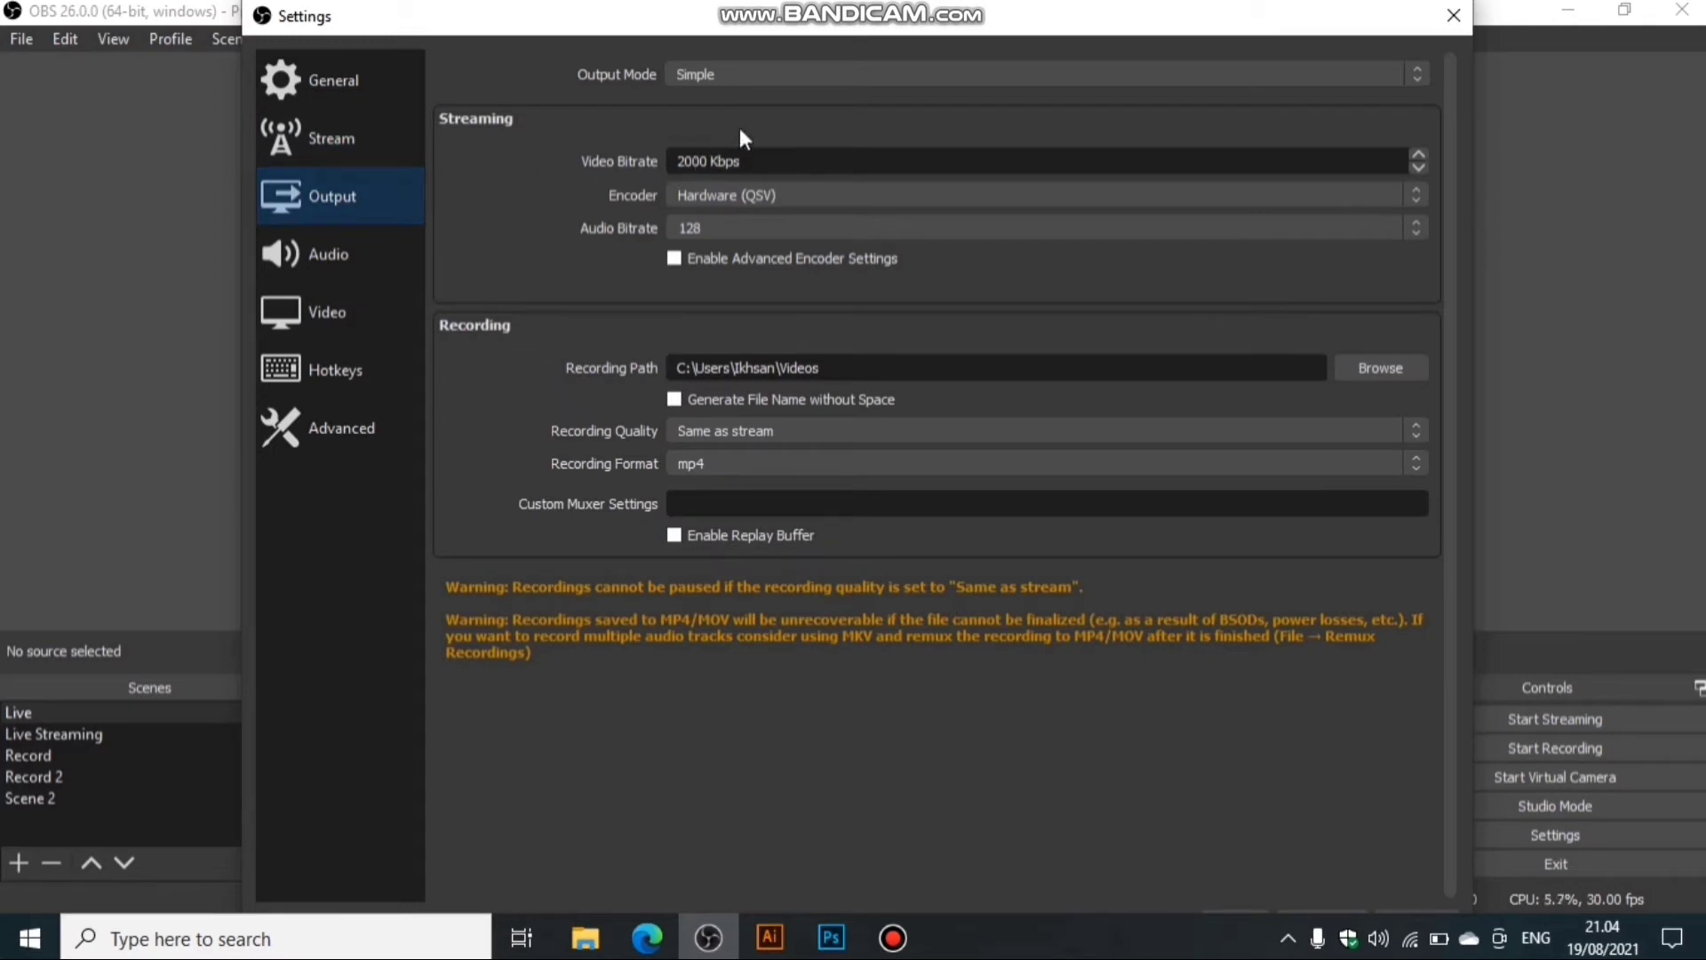
pyautogui.click(722, 76)
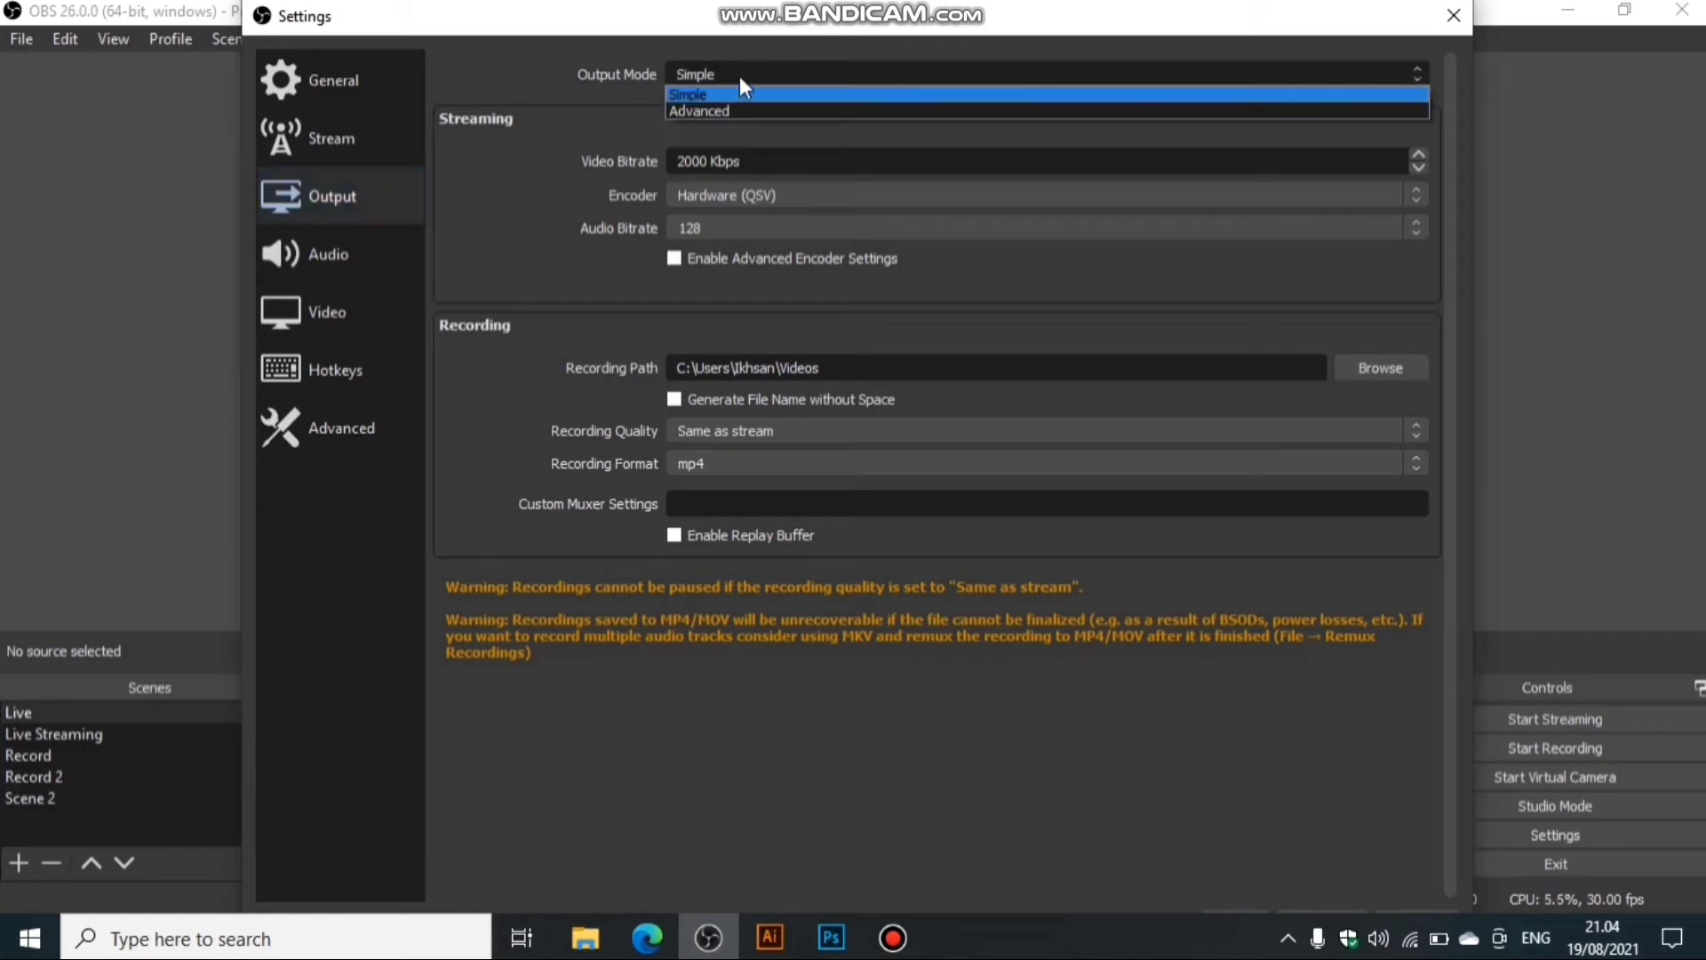
pyautogui.click(740, 77)
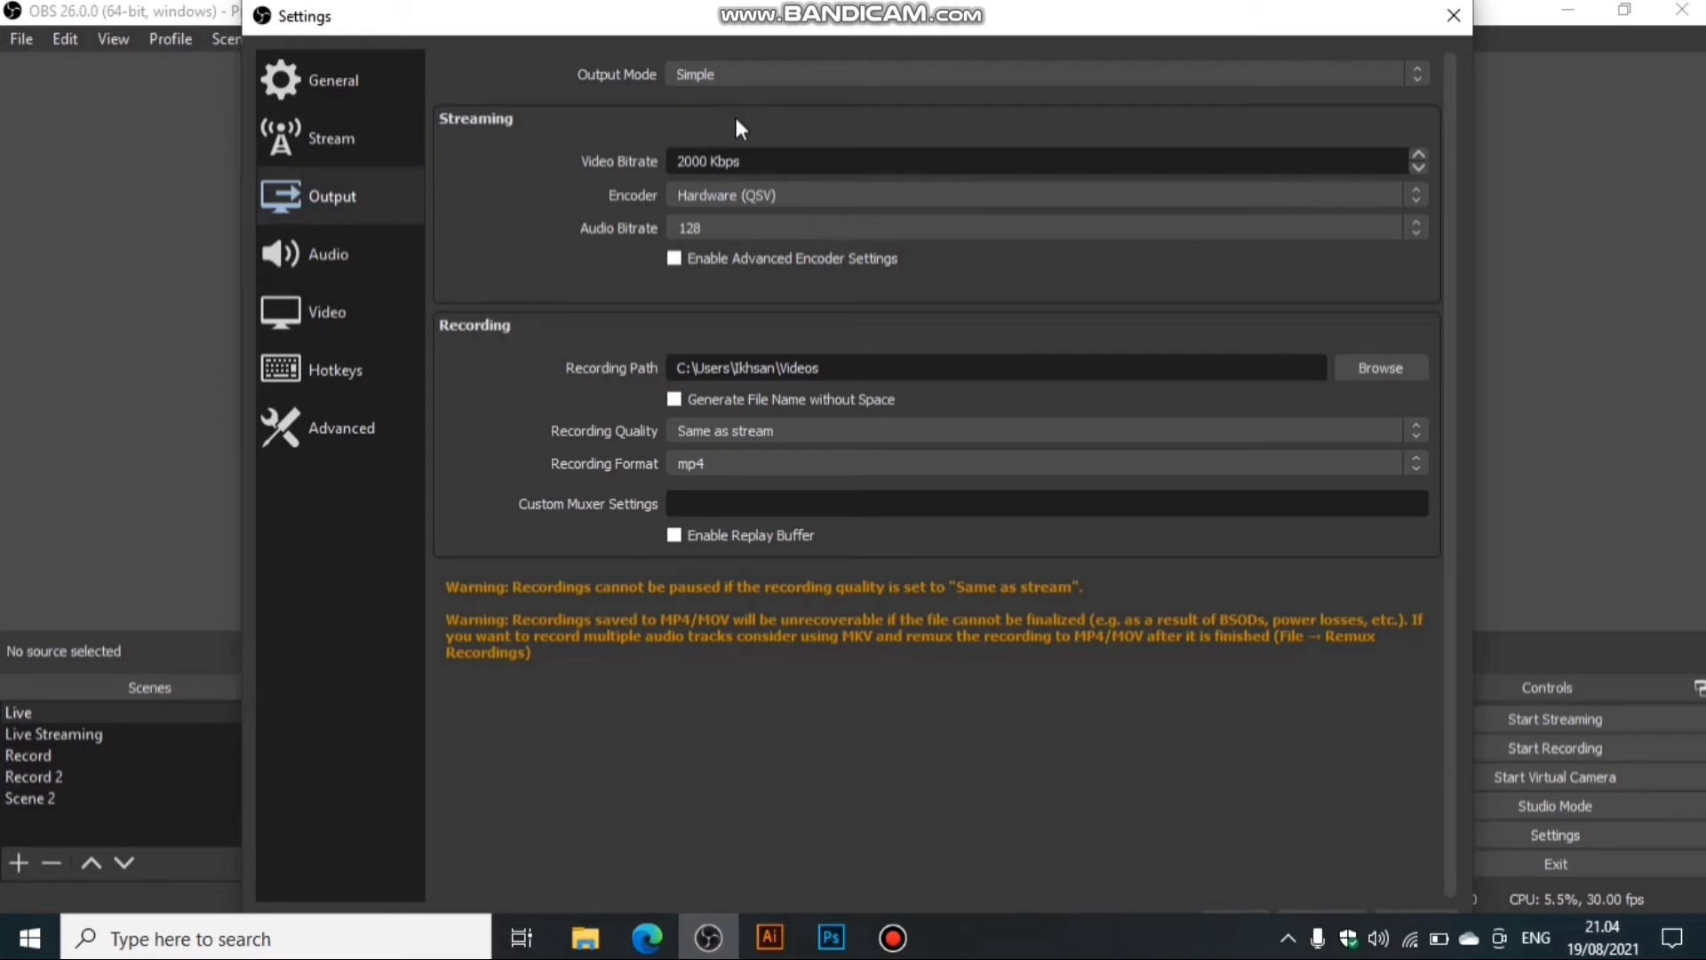
pyautogui.click(780, 197)
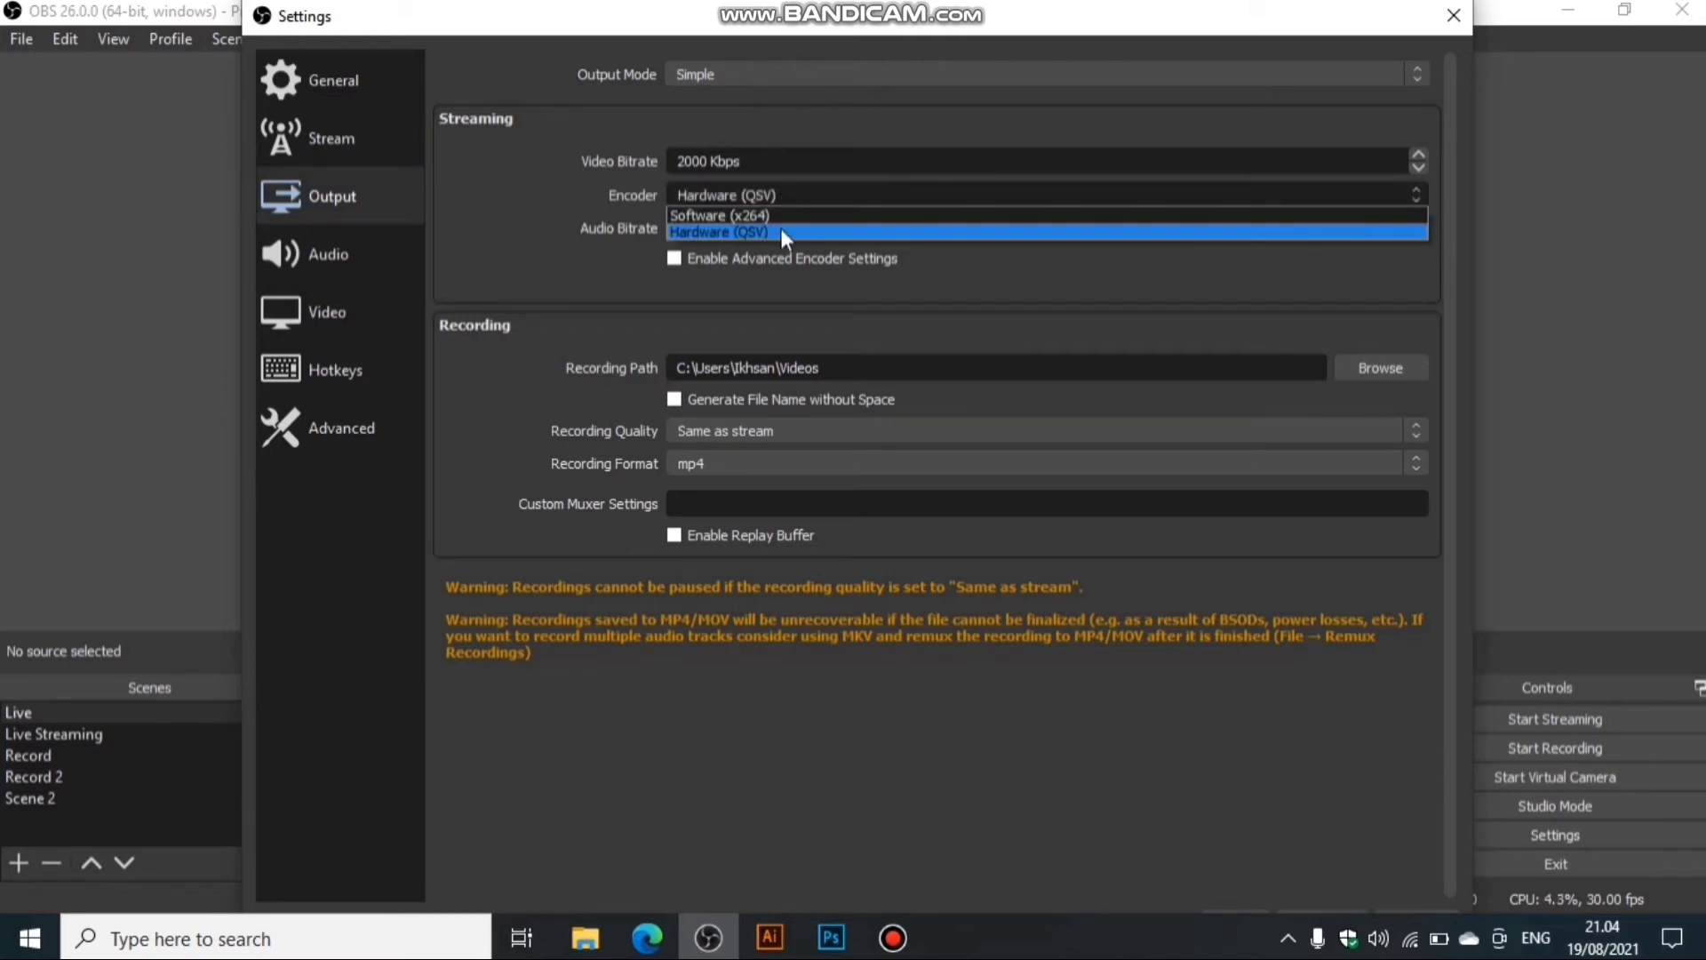
pyautogui.click(780, 230)
# Set the streaming audio bitrate to 160.
pyautogui.click(790, 224)
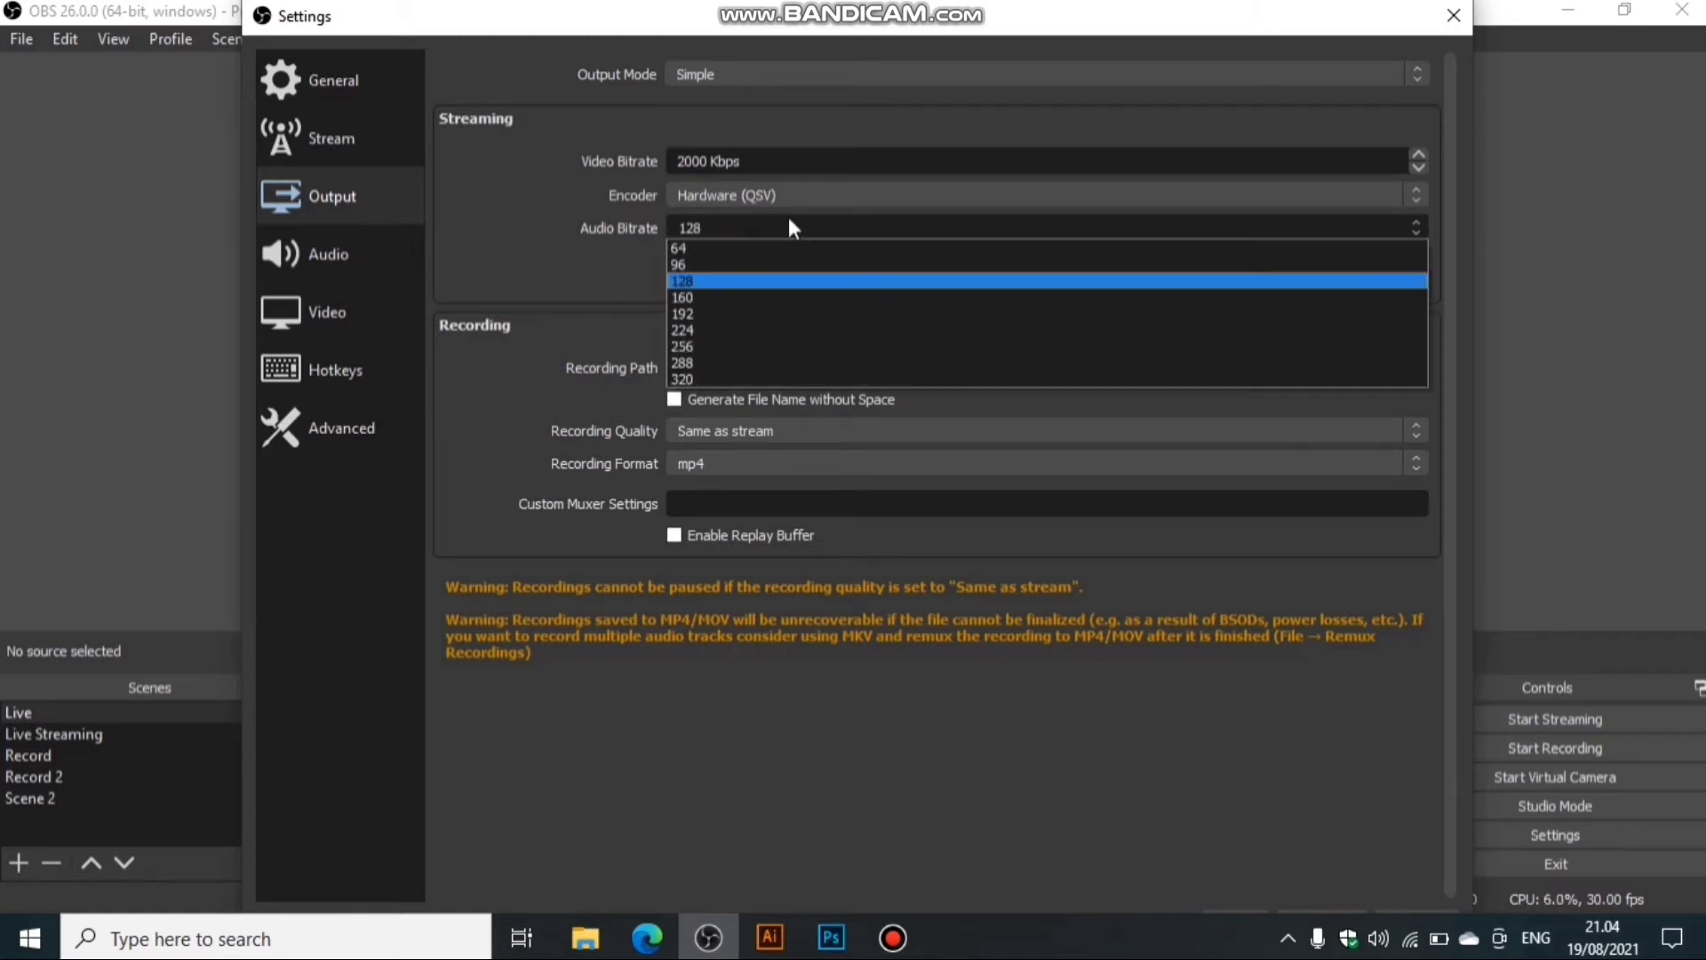
pyautogui.click(770, 295)
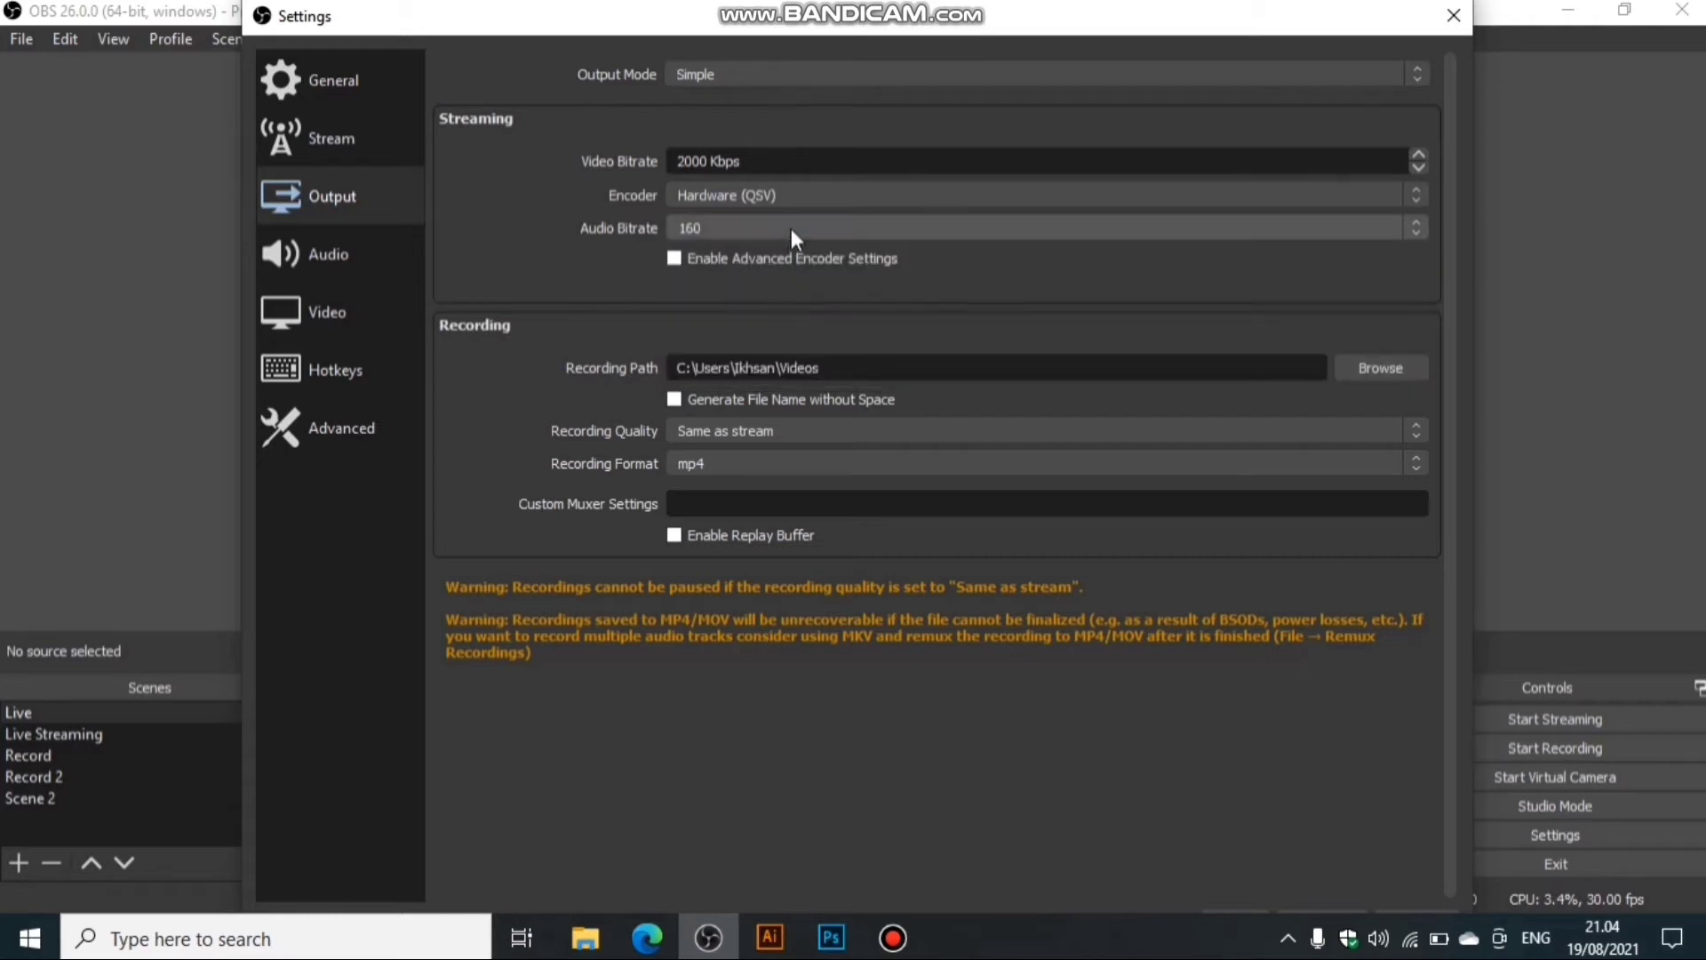
pyautogui.click(791, 228)
pyautogui.click(775, 280)
pyautogui.click(786, 236)
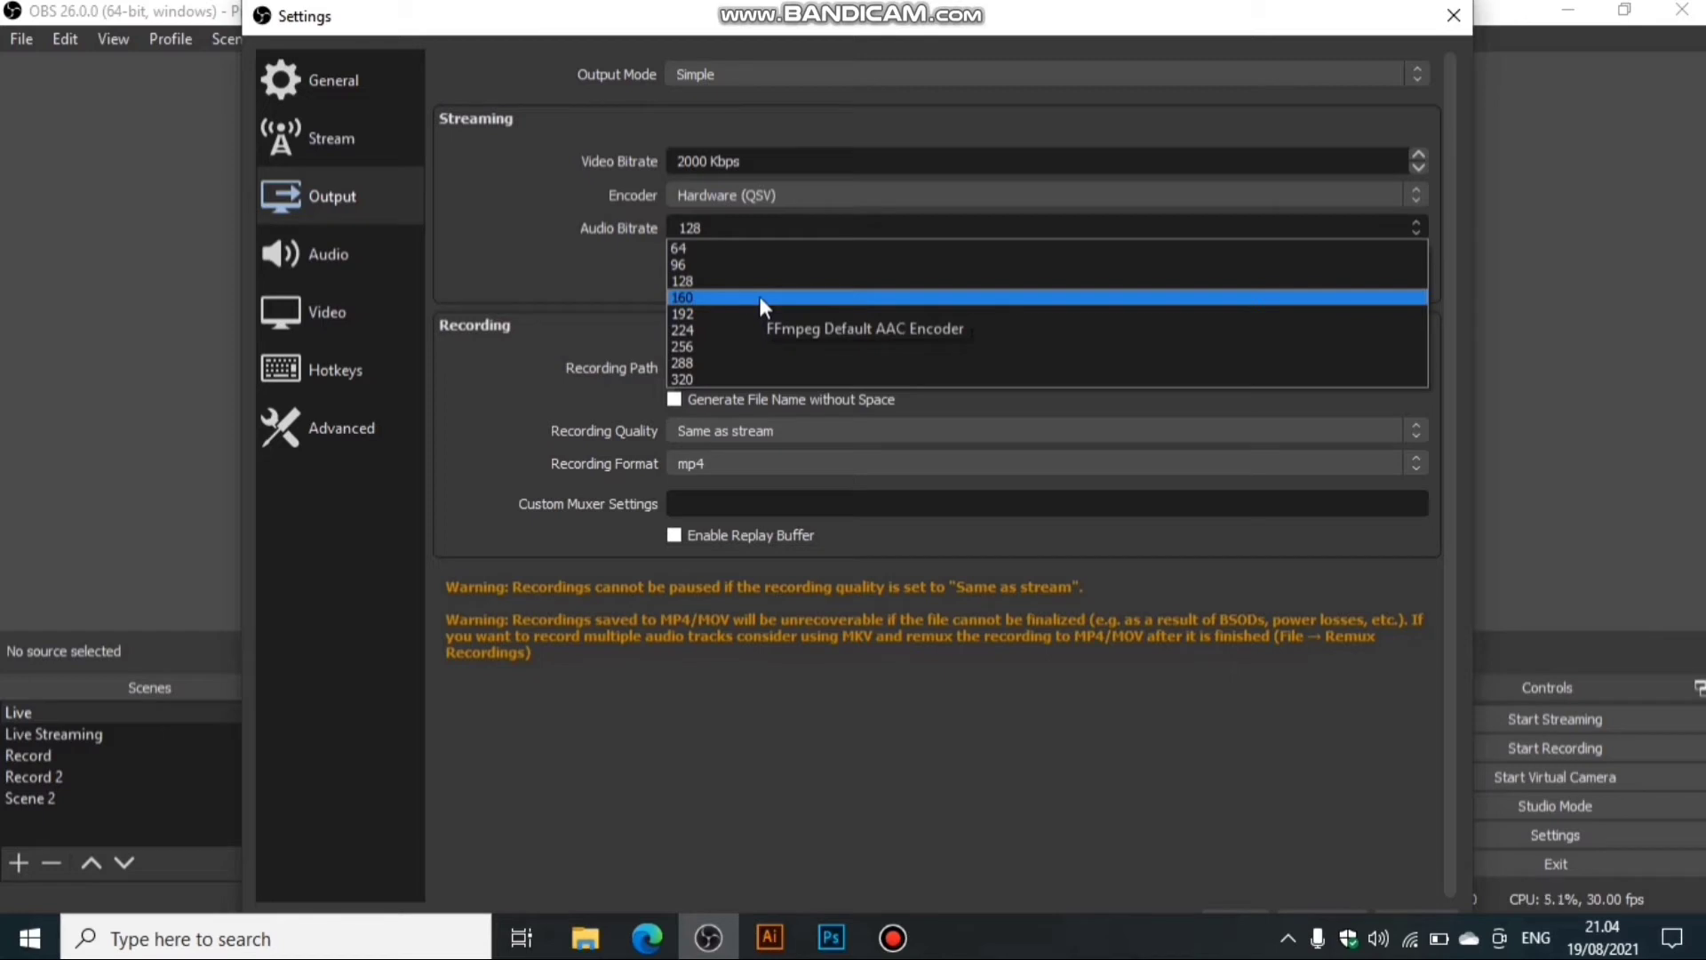
pyautogui.click(761, 299)
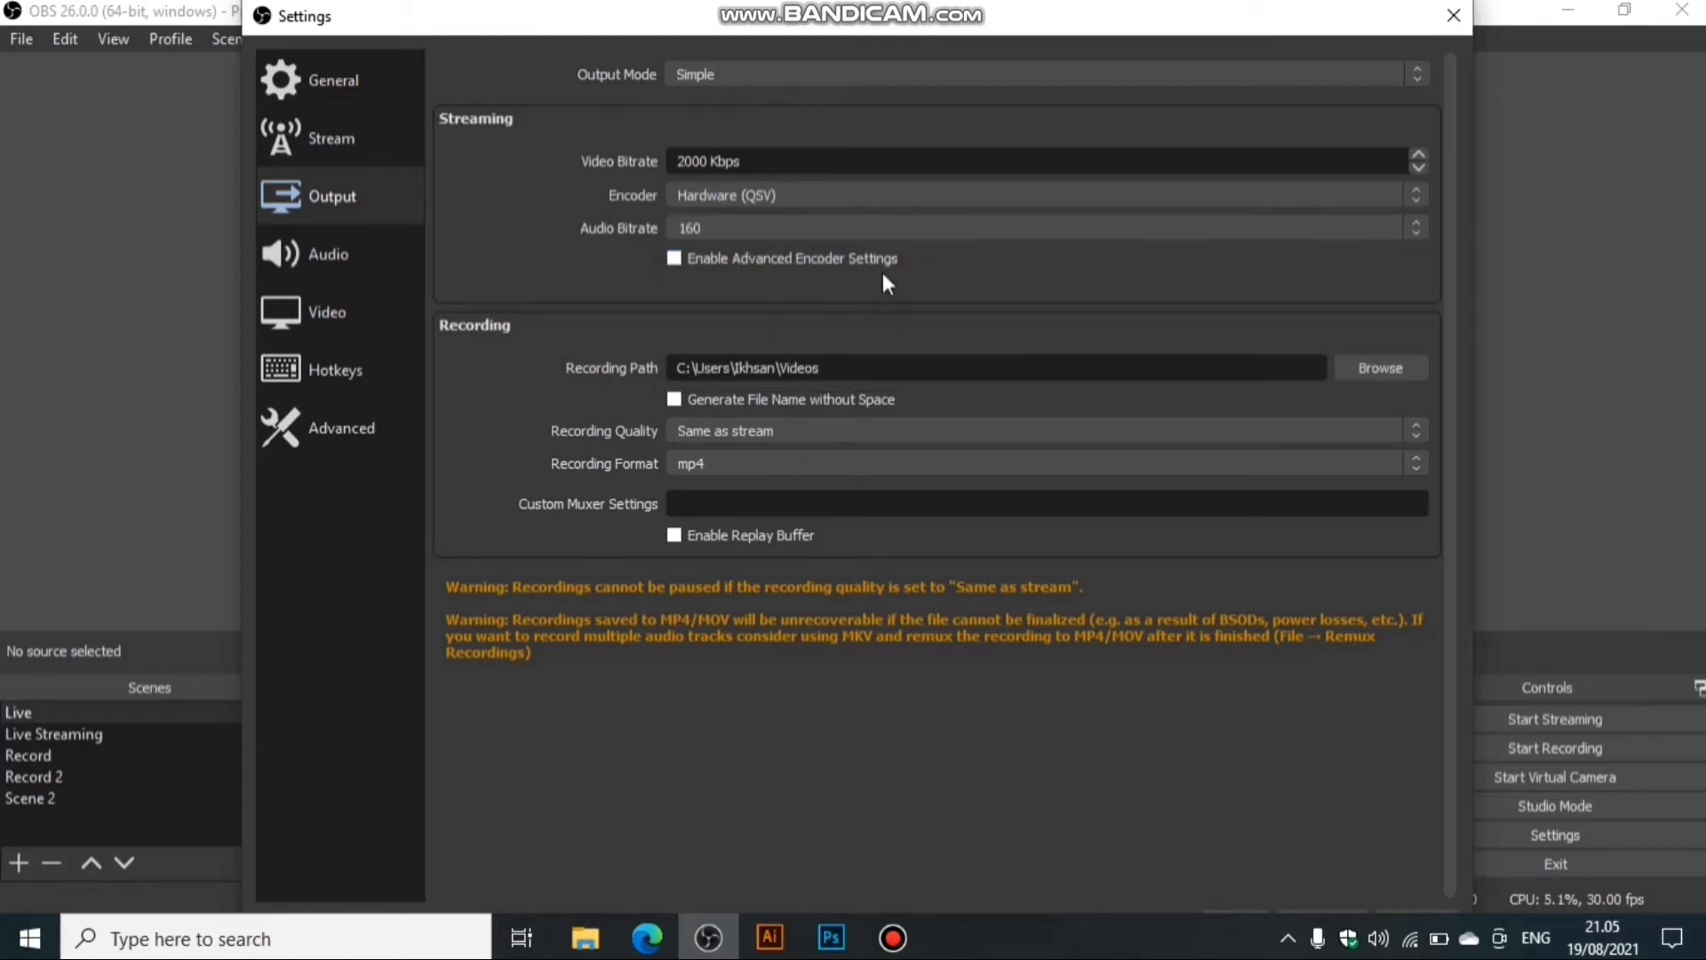
# Examine the available recording quality and recording format options in the Output settings.
pyautogui.click(804, 430)
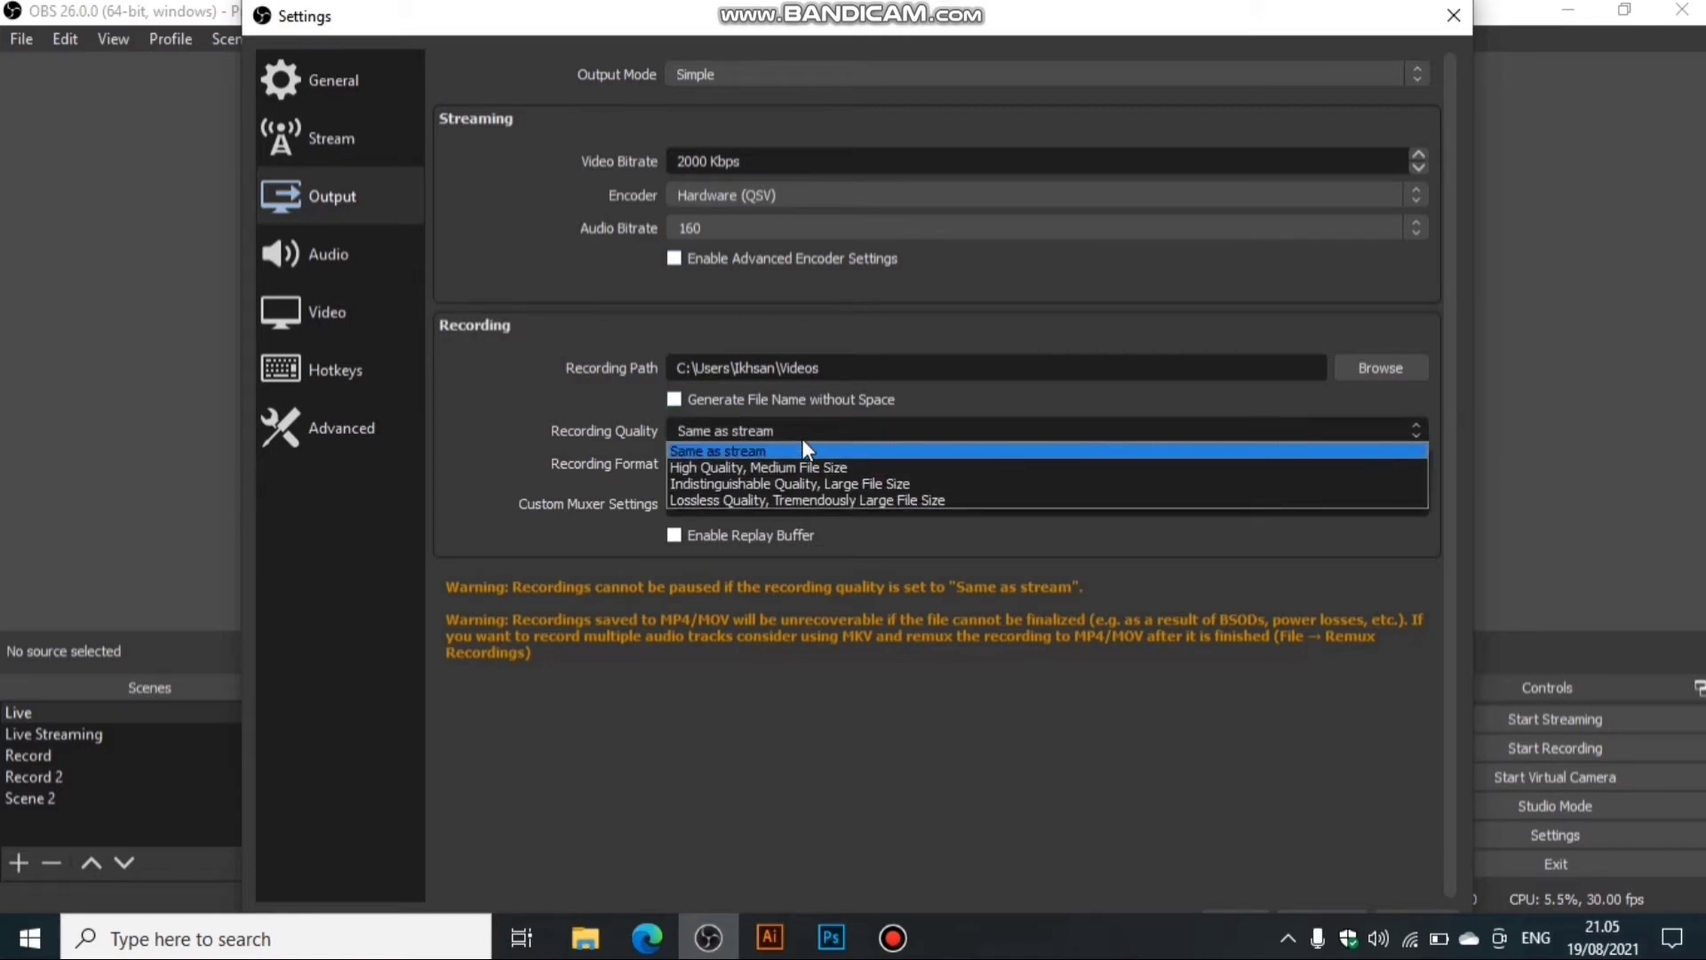
pyautogui.click(802, 439)
pyautogui.click(791, 466)
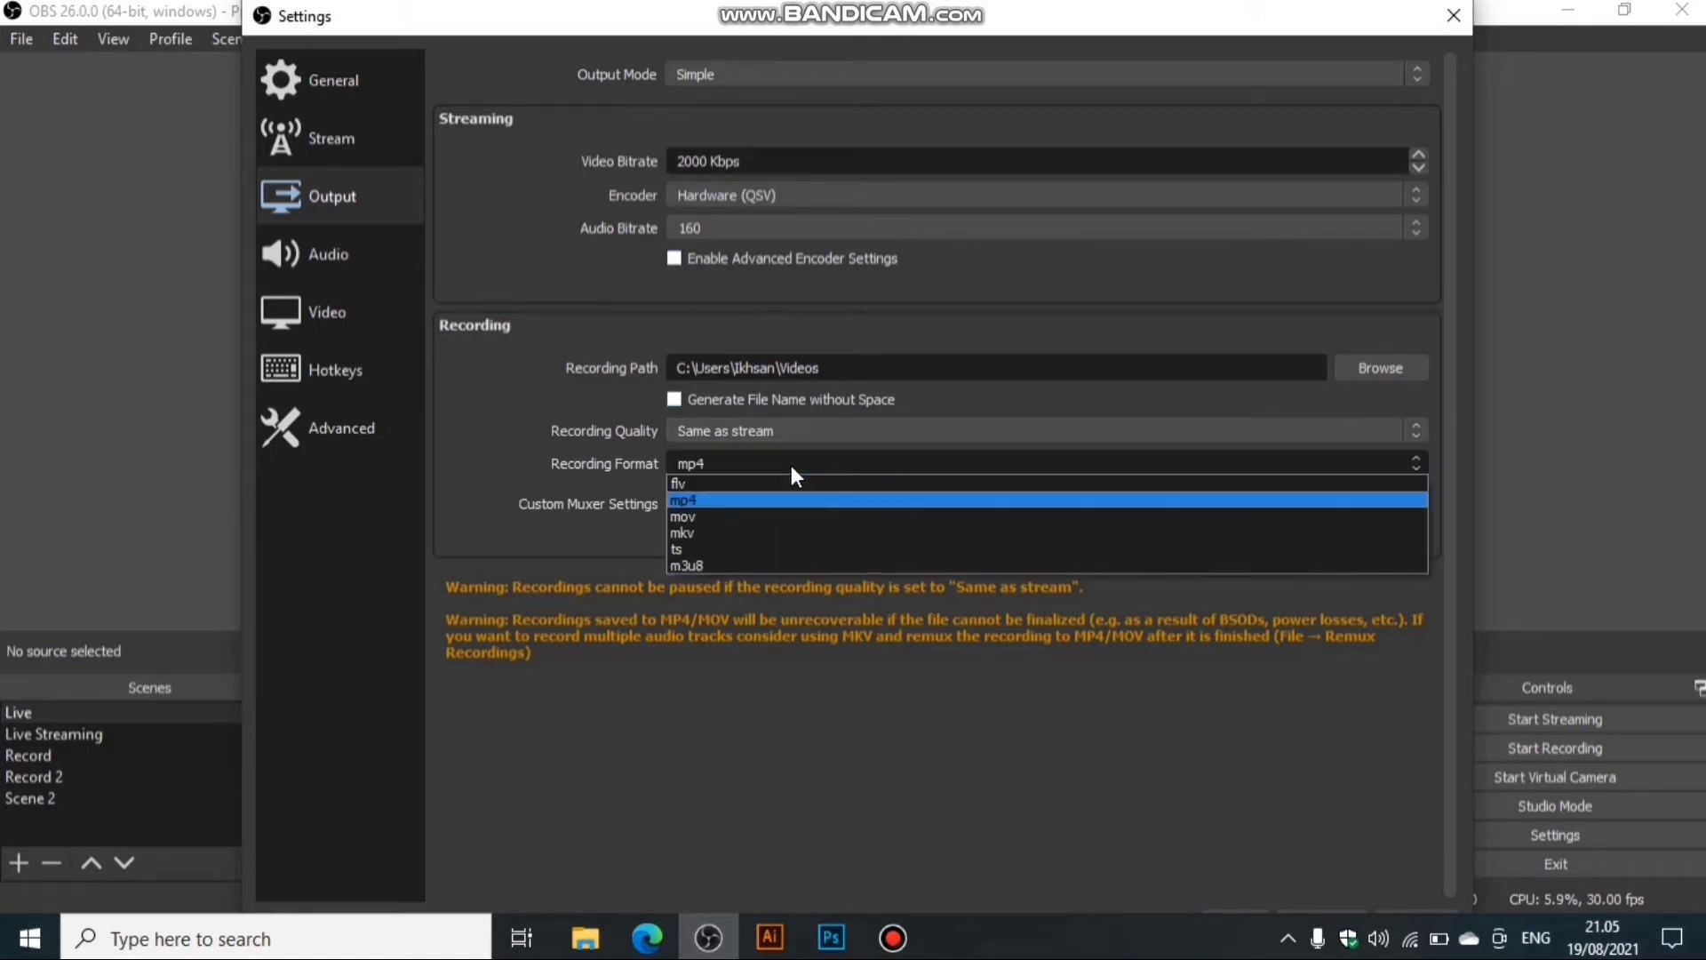
pyautogui.click(791, 466)
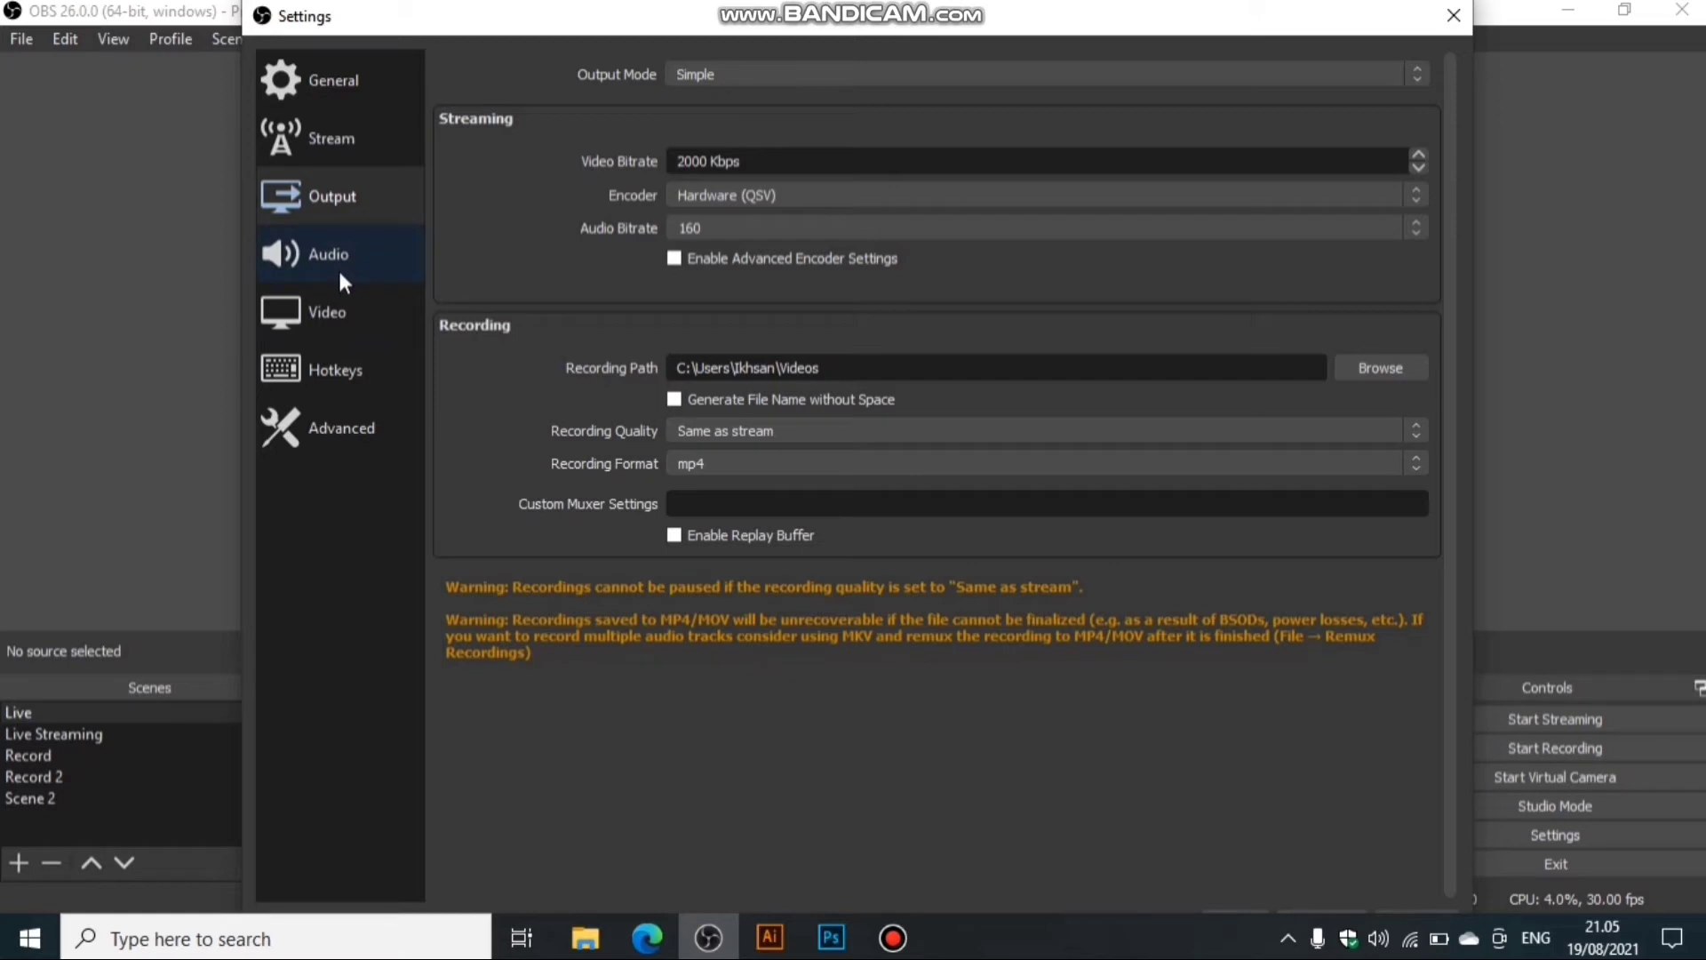
# Try the recording quality High Quality, Medium File Size and set it back to Same as stream.
pyautogui.click(704, 441)
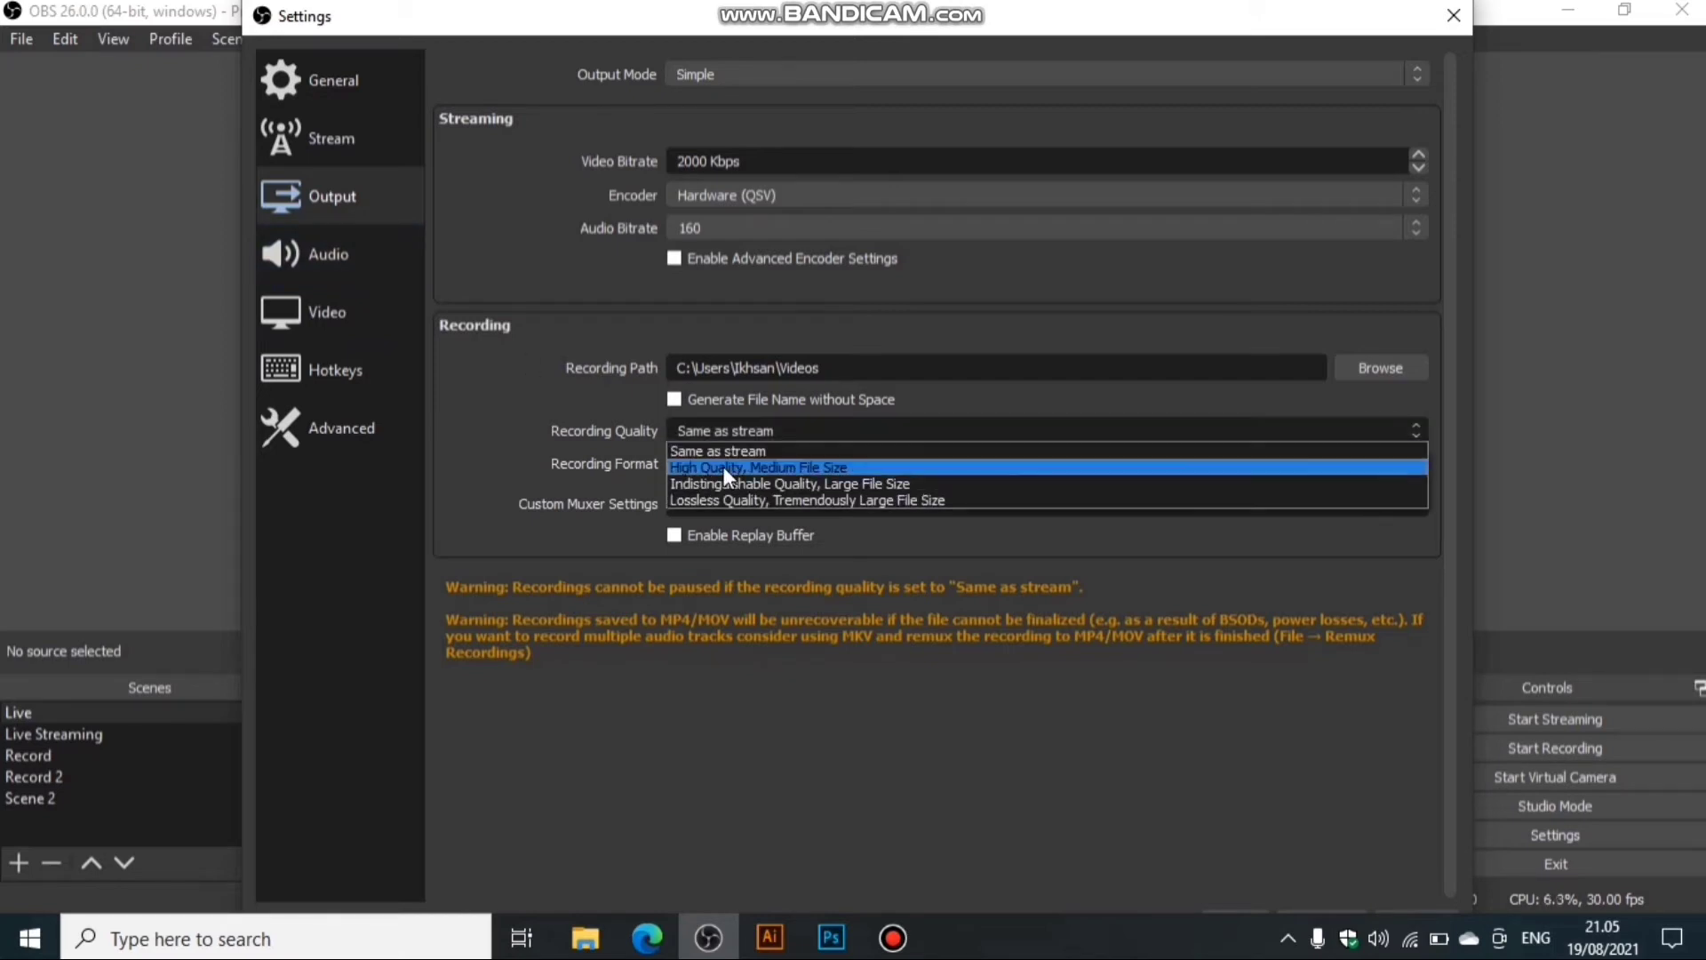
pyautogui.click(723, 466)
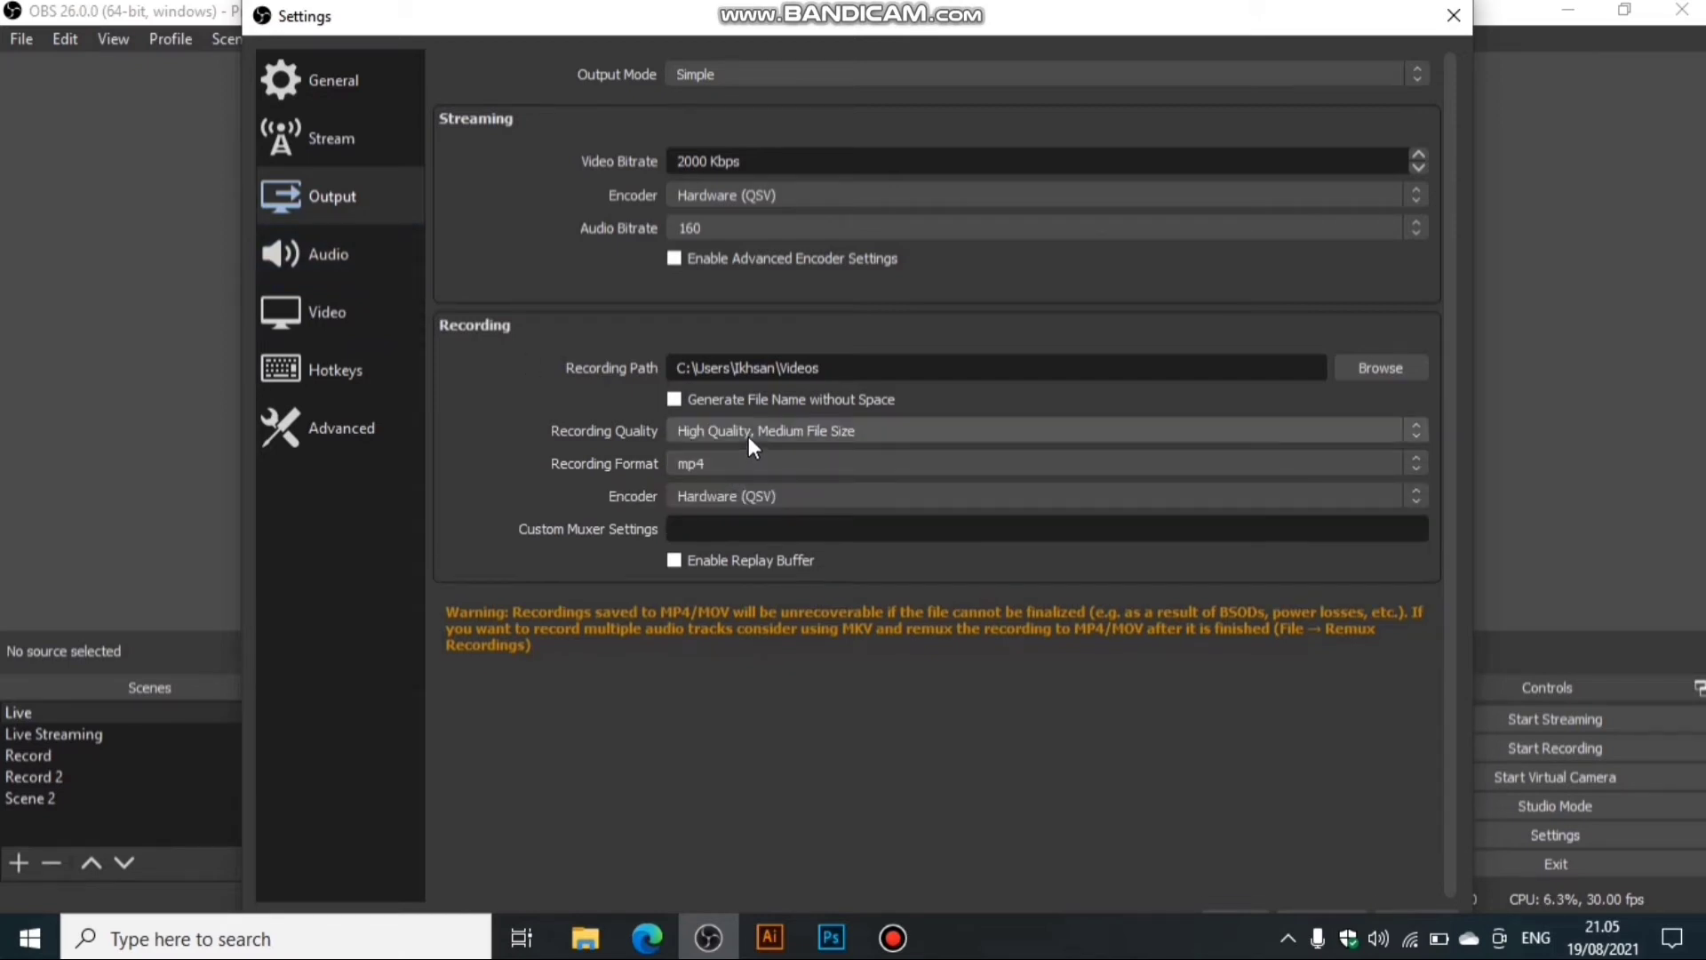
pyautogui.click(748, 435)
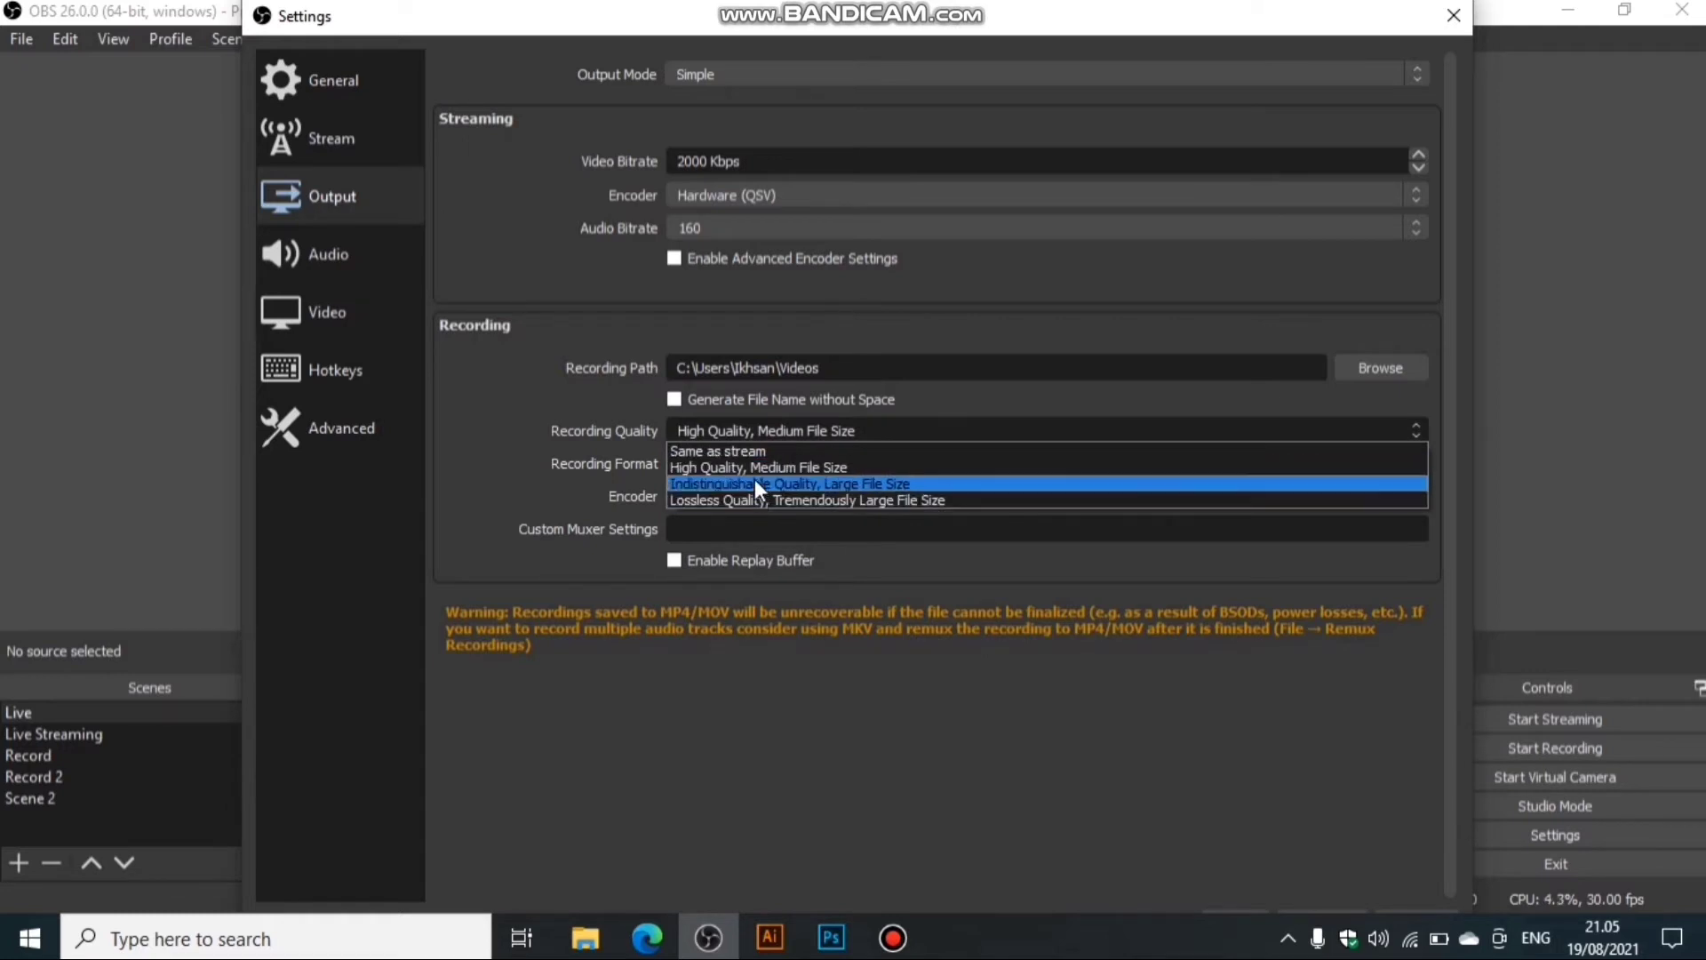
pyautogui.click(755, 430)
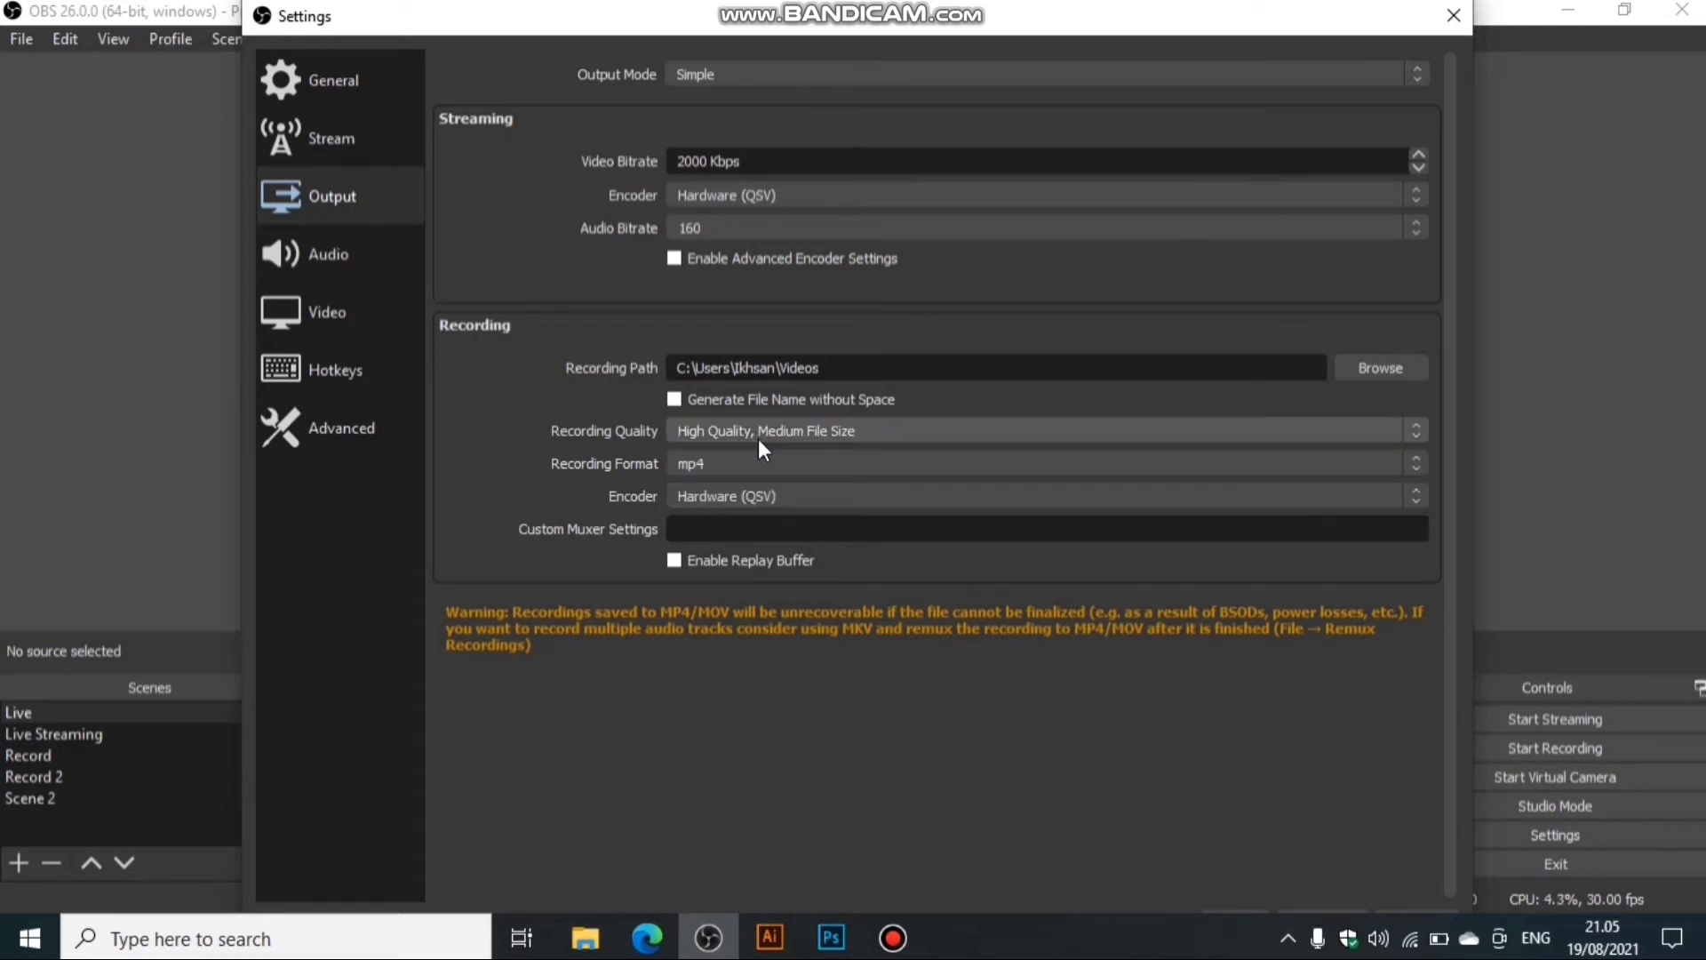
pyautogui.click(759, 438)
pyautogui.click(759, 451)
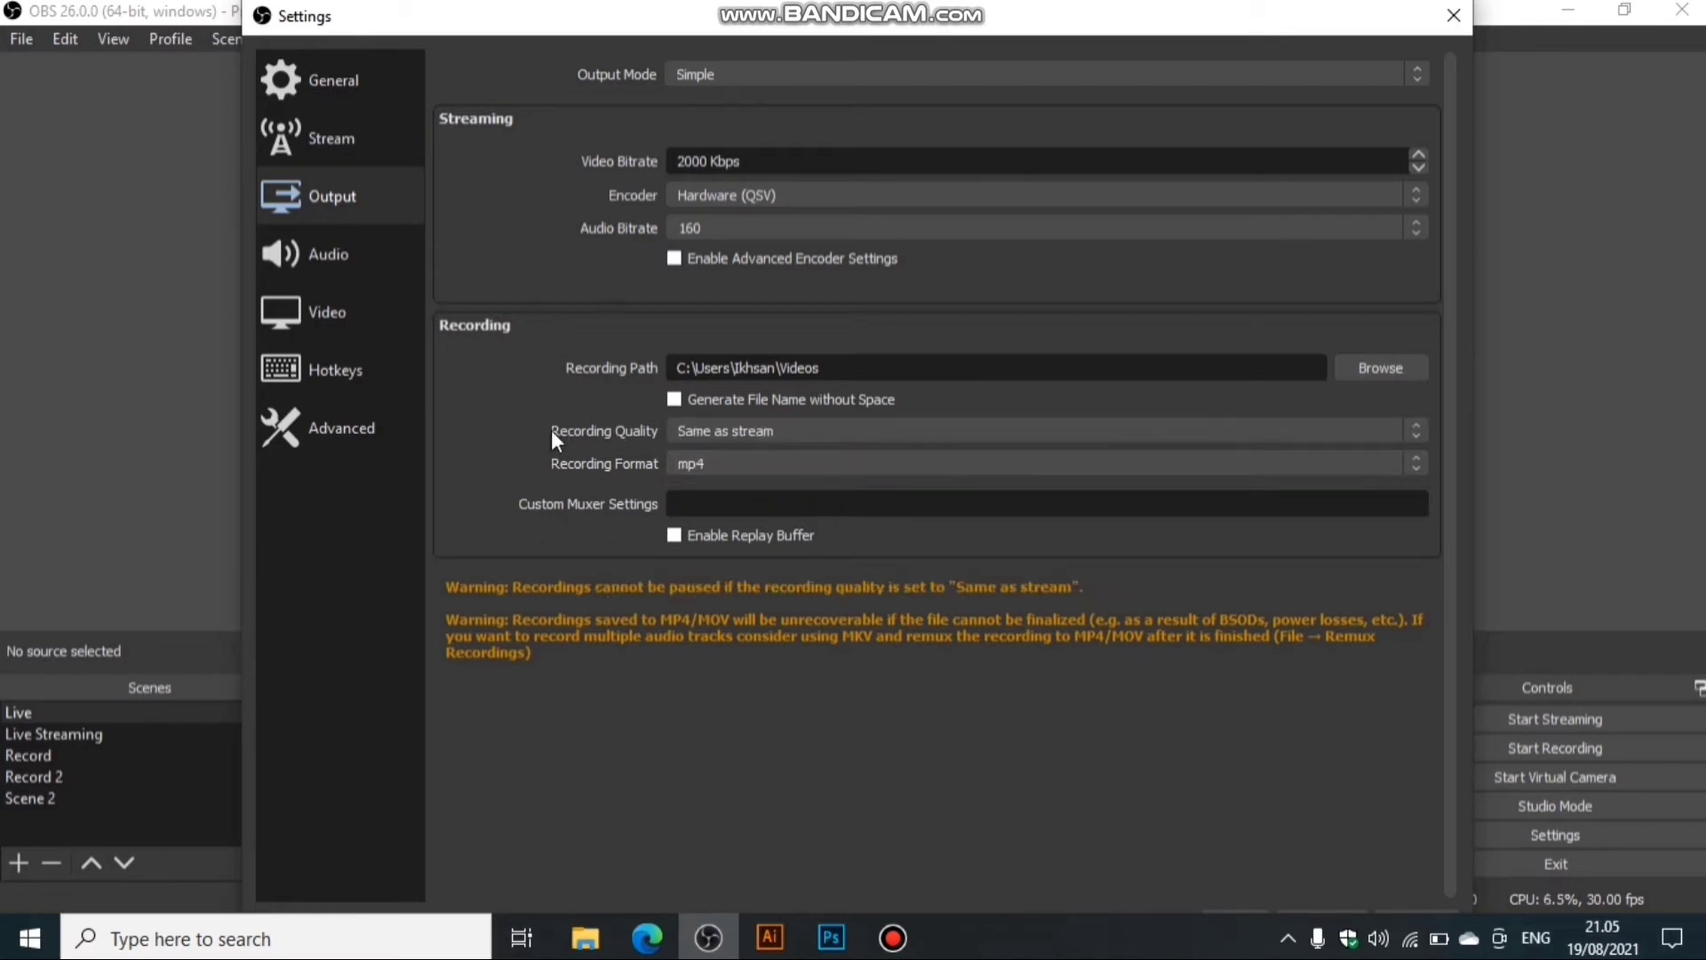
# Open the Audio settings and select 48 kHz as the sample rate.
pyautogui.click(319, 249)
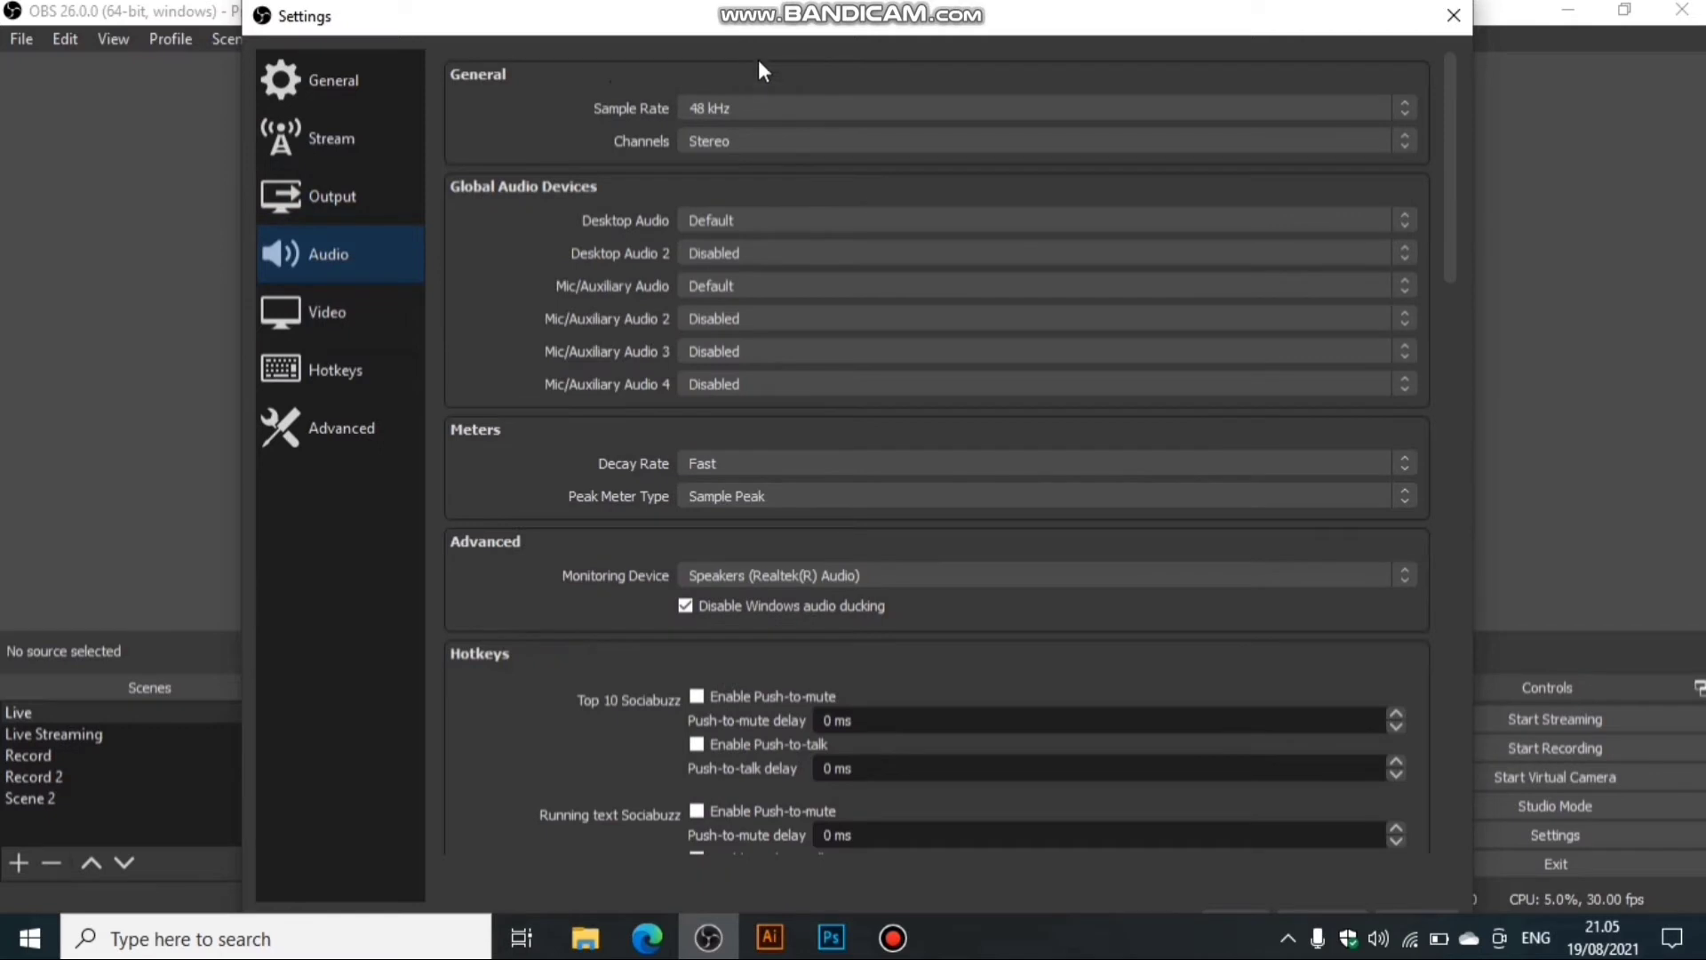
pyautogui.click(723, 110)
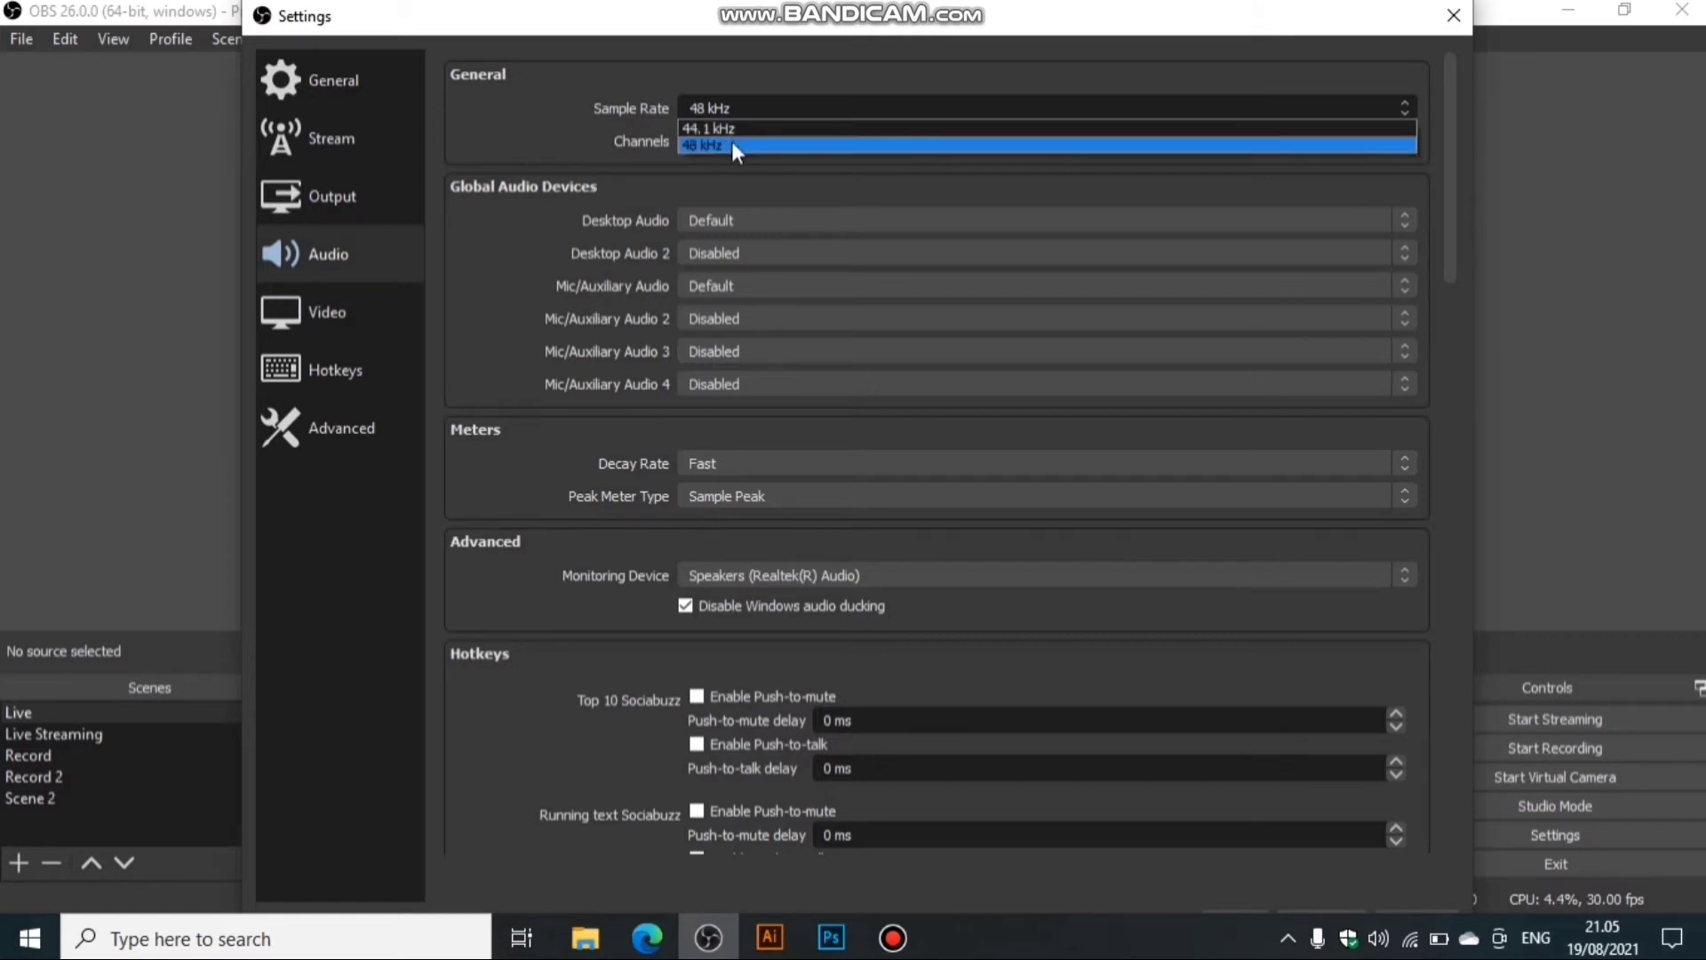
pyautogui.click(734, 147)
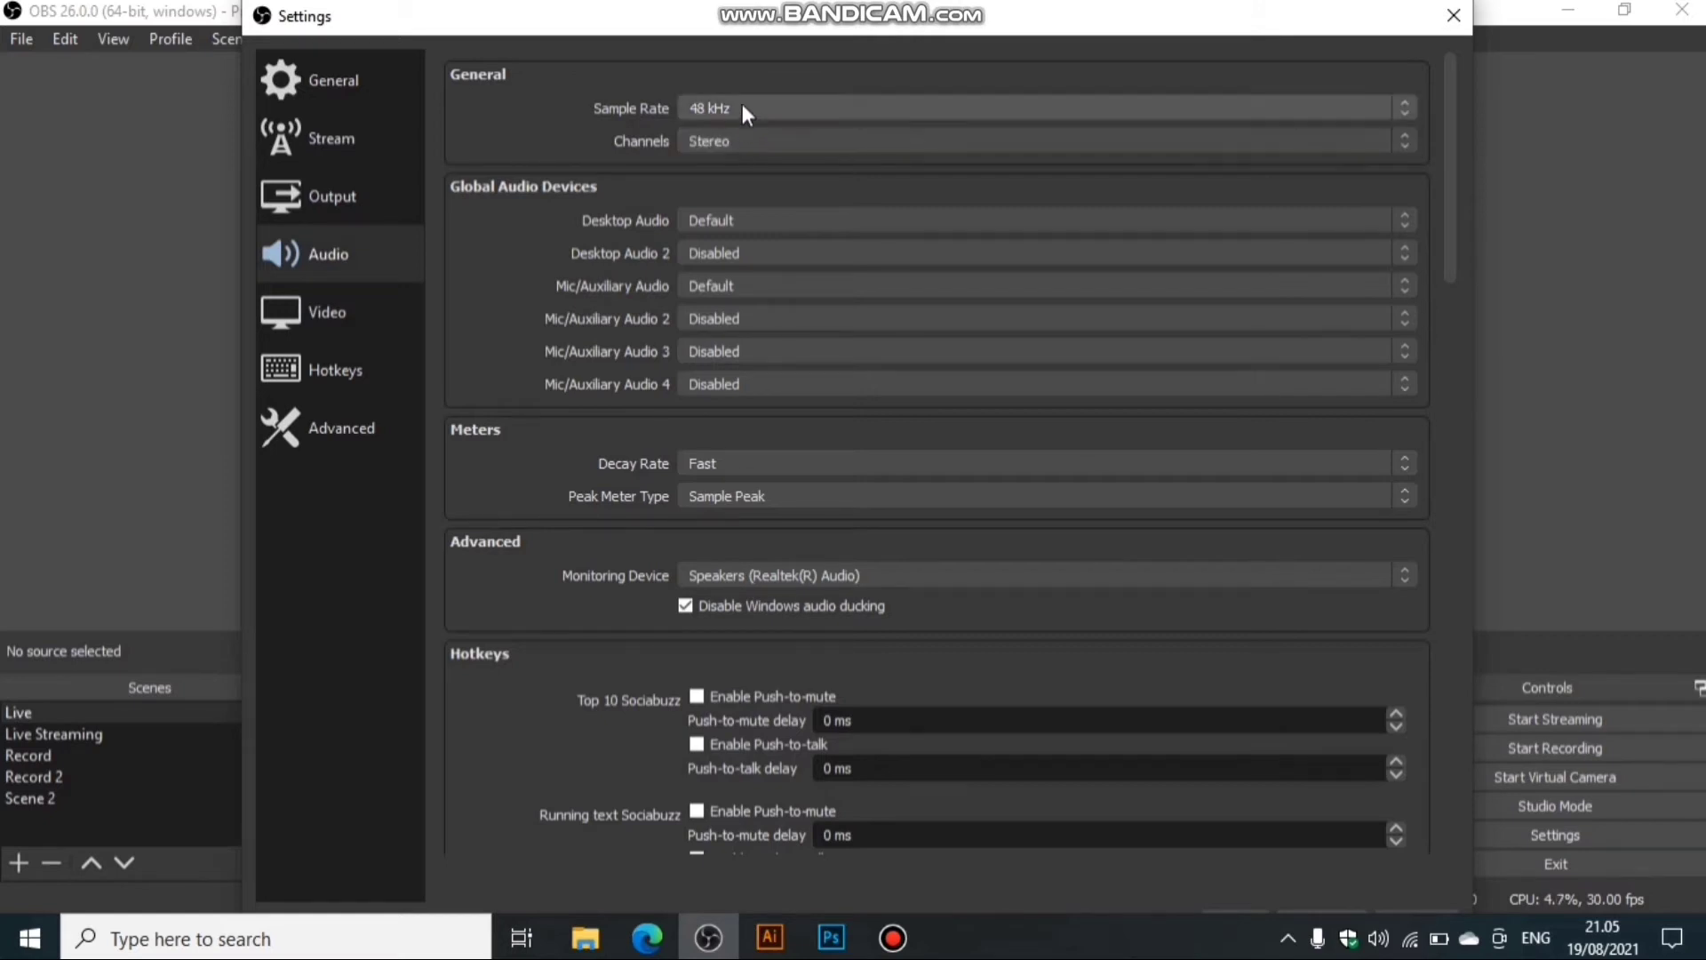
# Try the 44.1 kHz sample rate and switch back to 48 kHz.
pyautogui.click(743, 104)
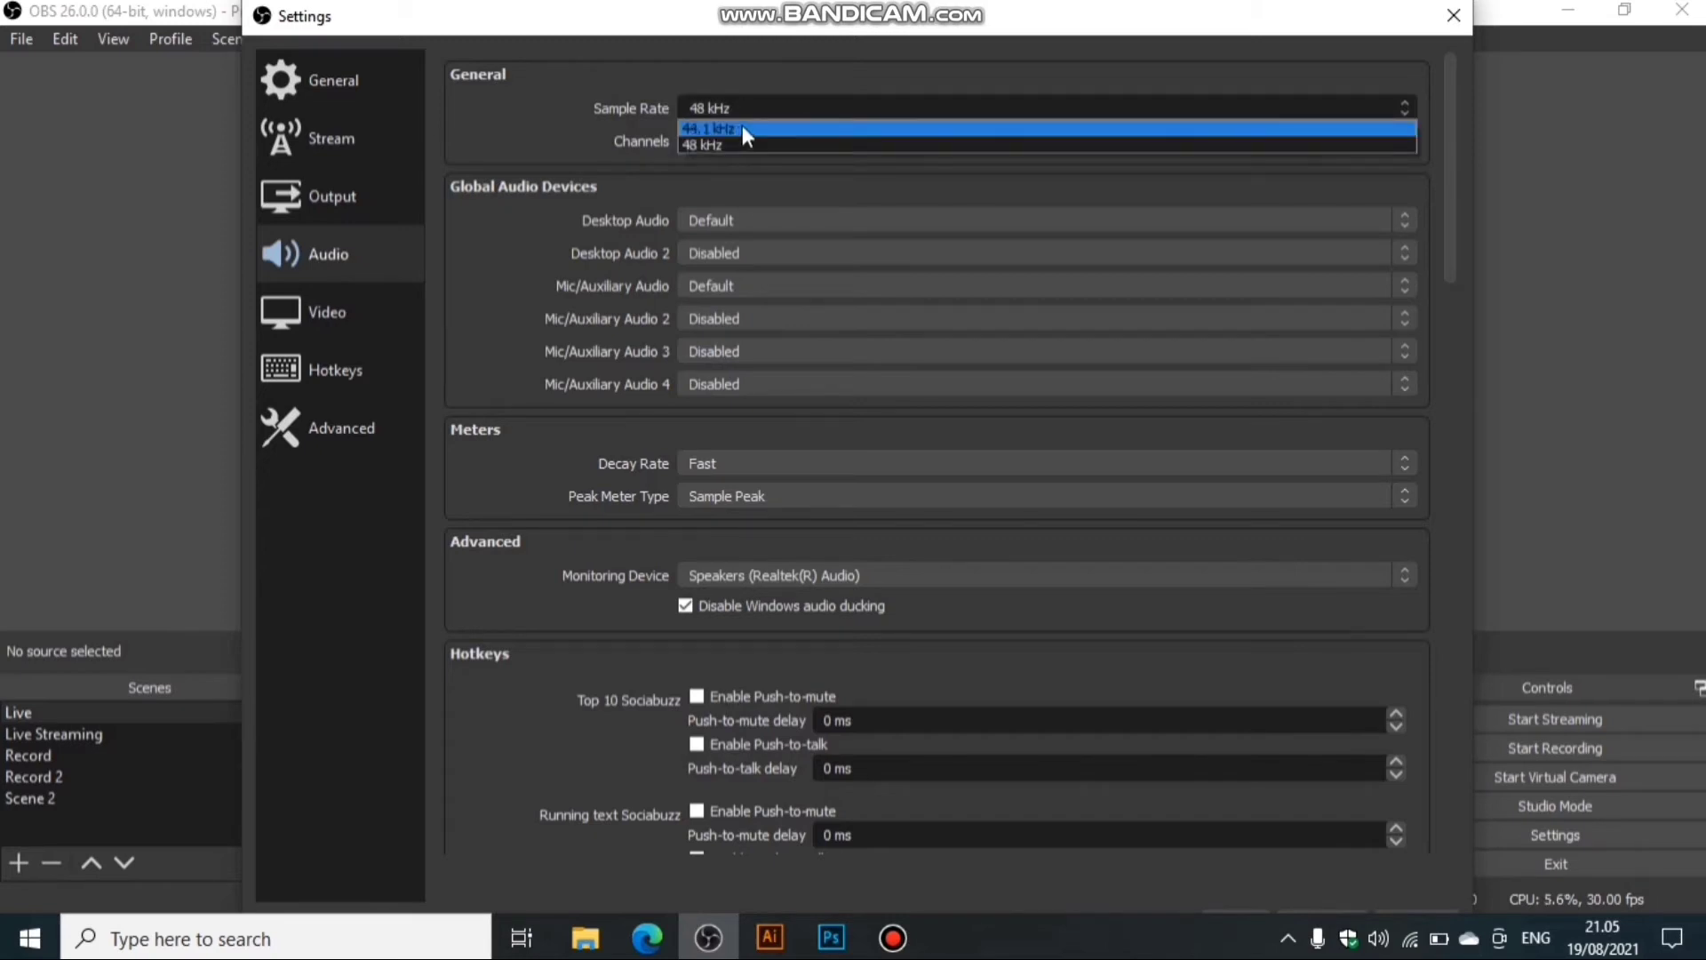
pyautogui.click(742, 126)
pyautogui.click(745, 108)
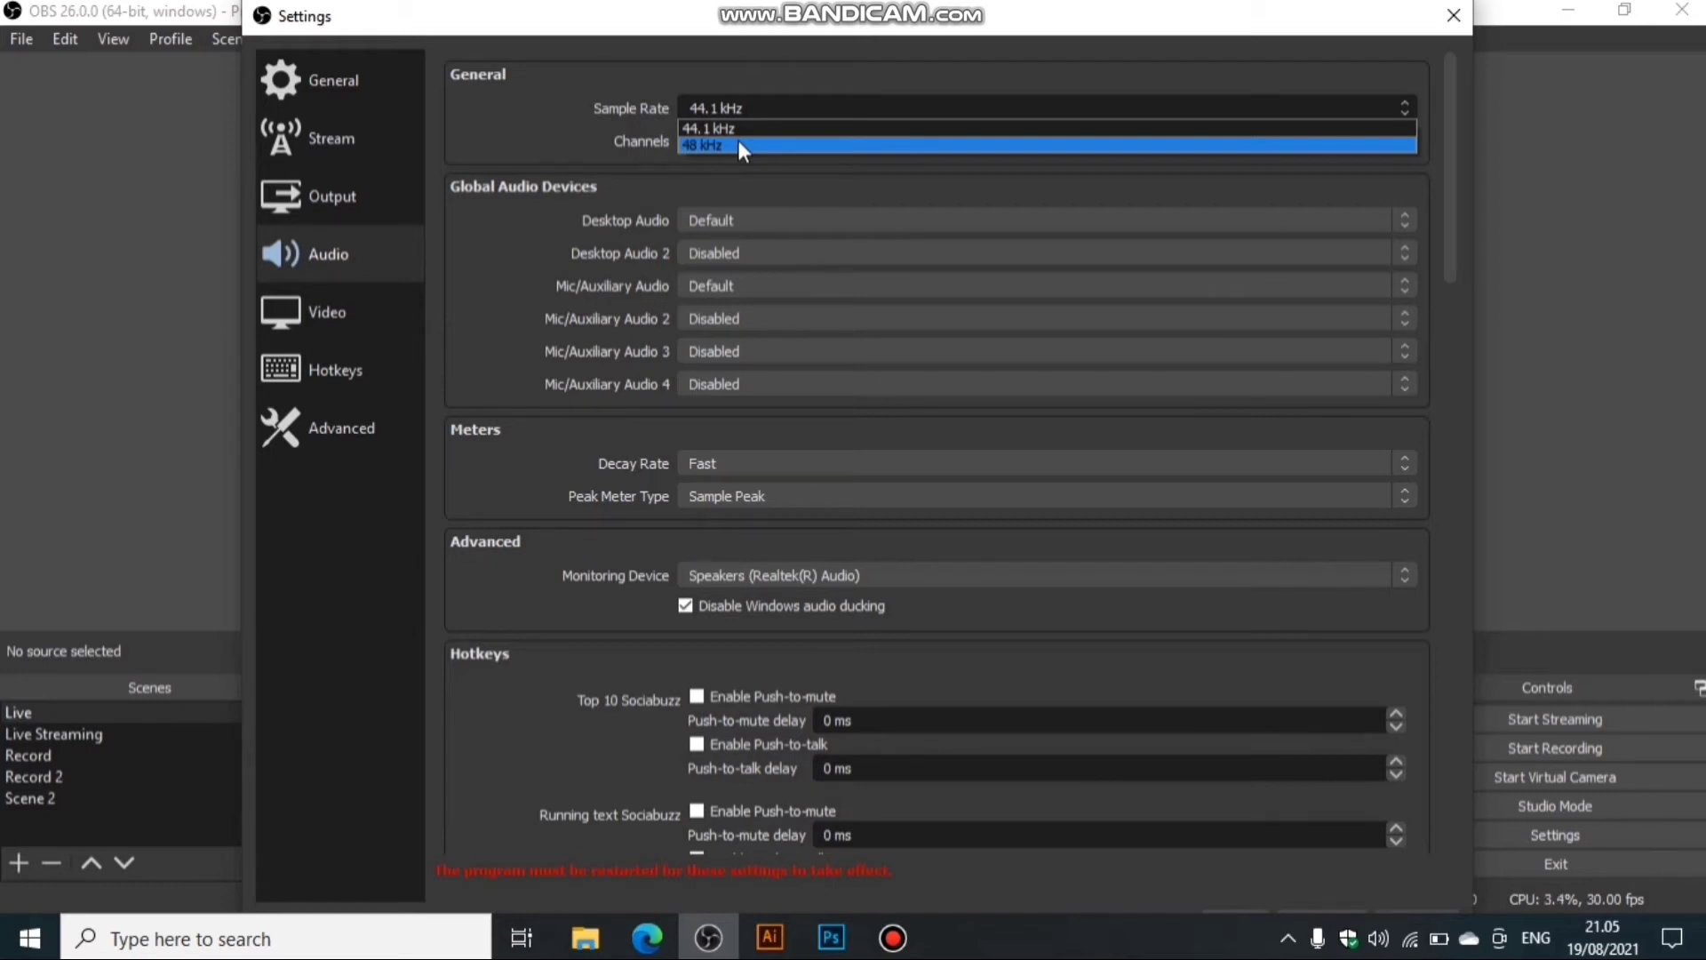
pyautogui.click(738, 144)
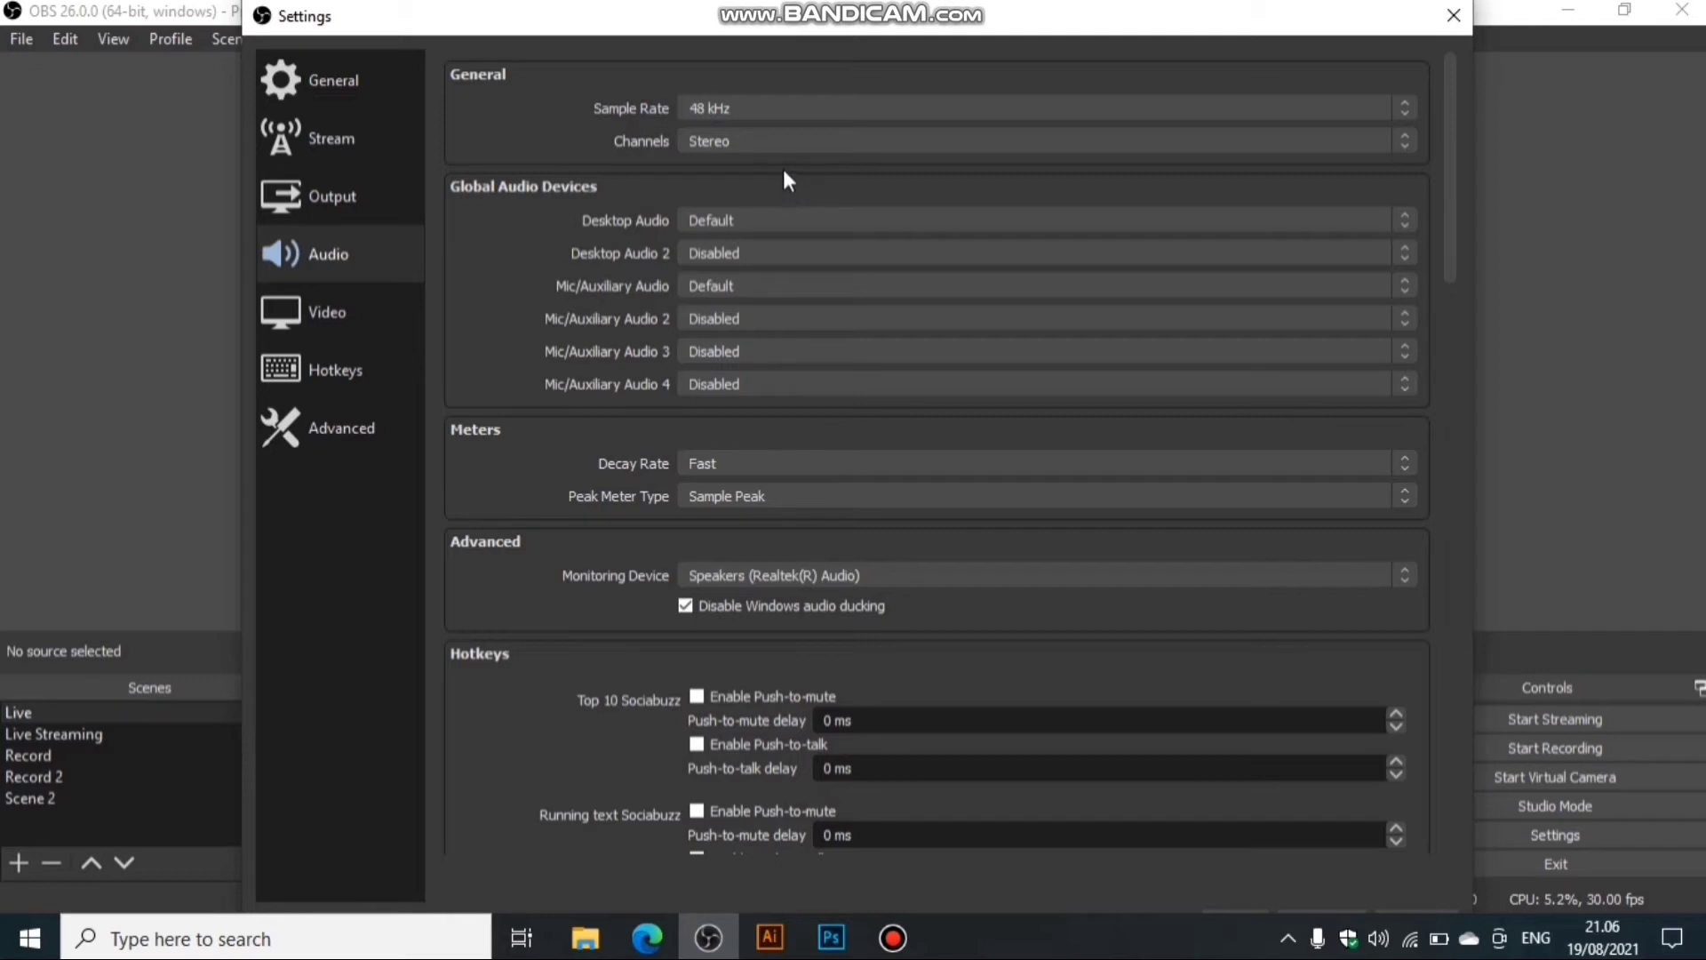
# Set Desktop Audio to Speakers (Realtek(R) Audio) and leave Desktop Audio 2 set to Disabled.
pyautogui.click(807, 221)
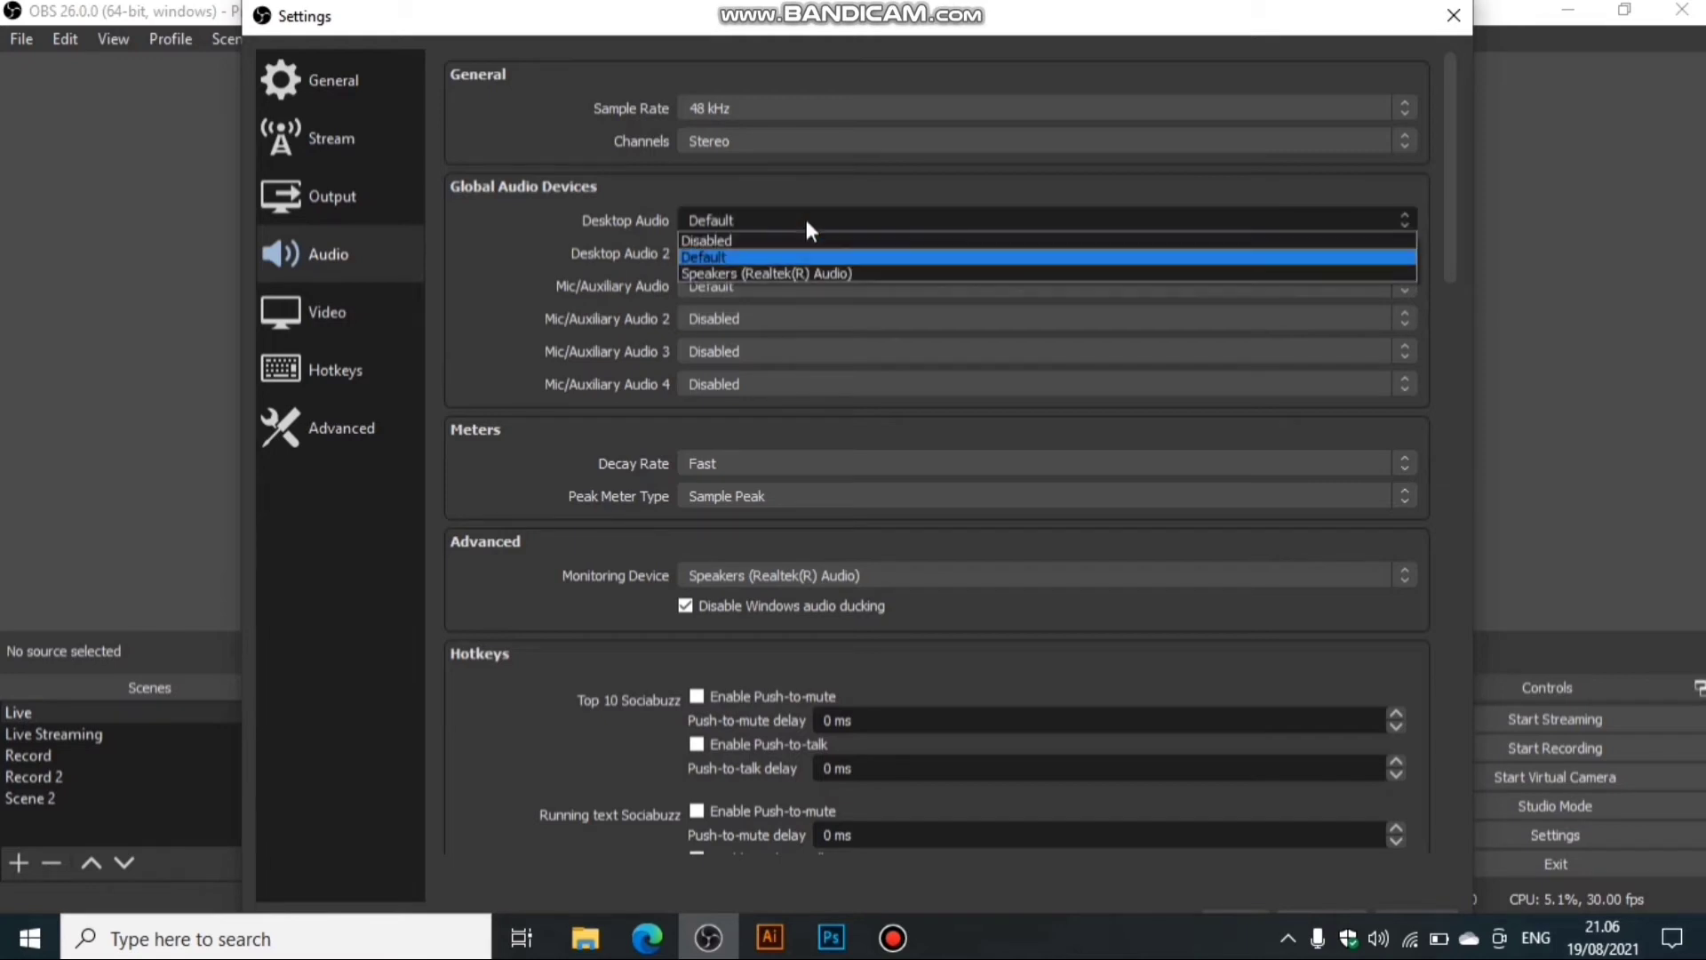
pyautogui.click(794, 270)
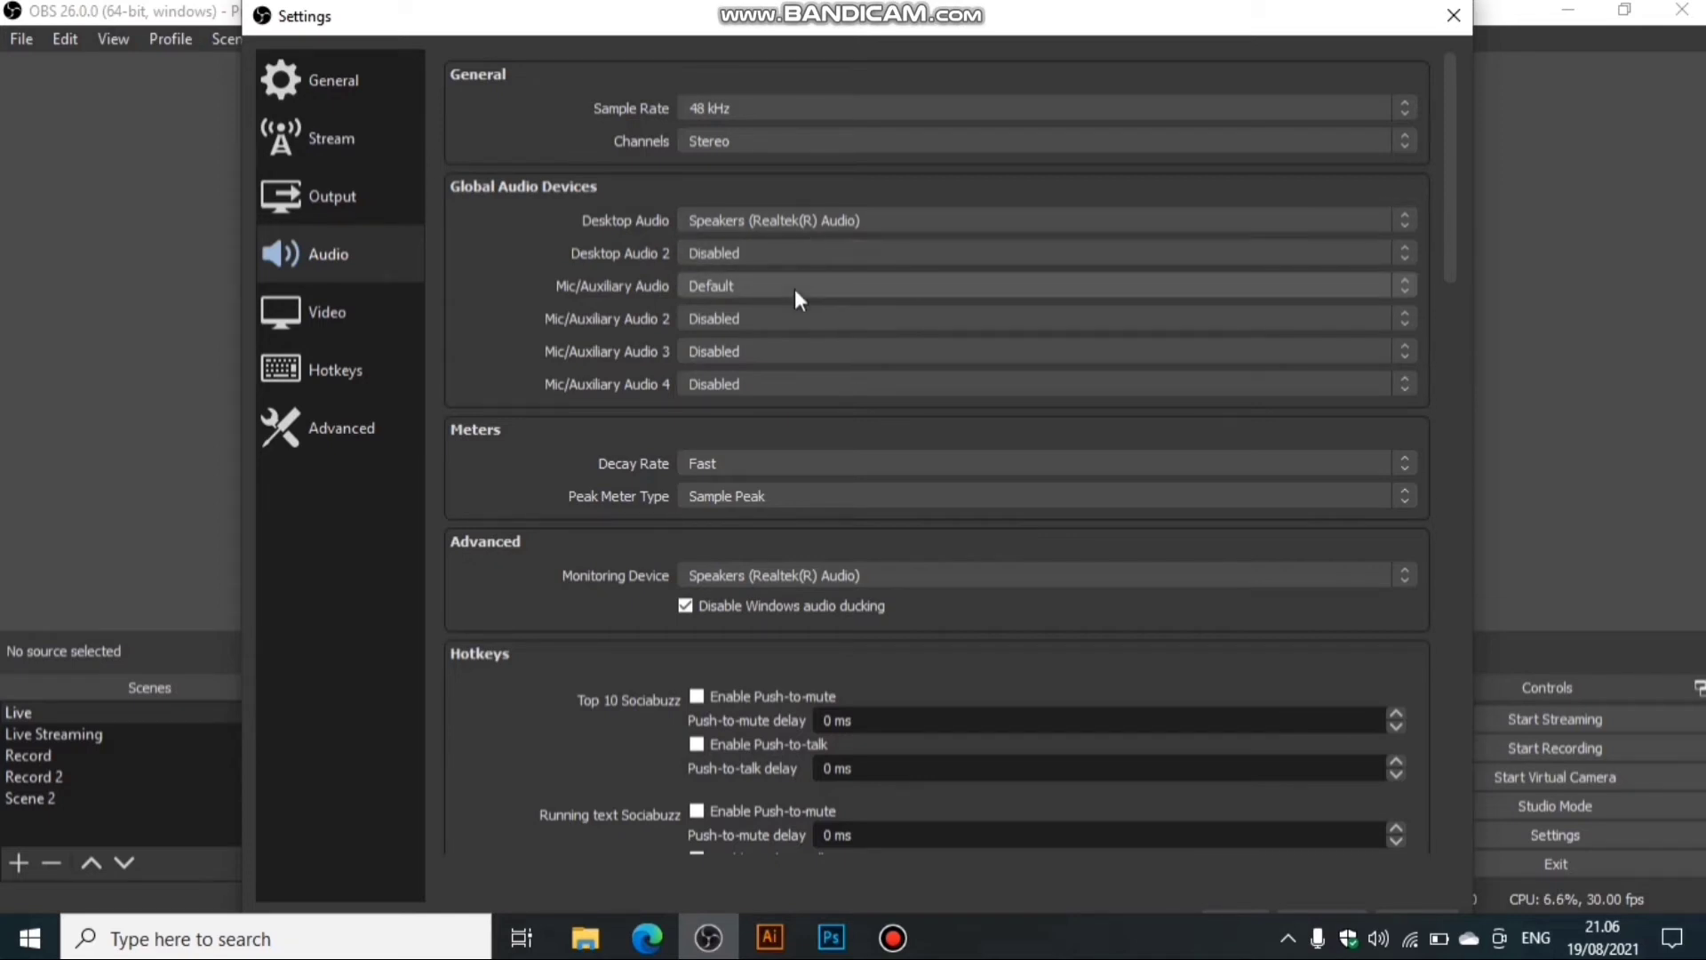
pyautogui.click(796, 250)
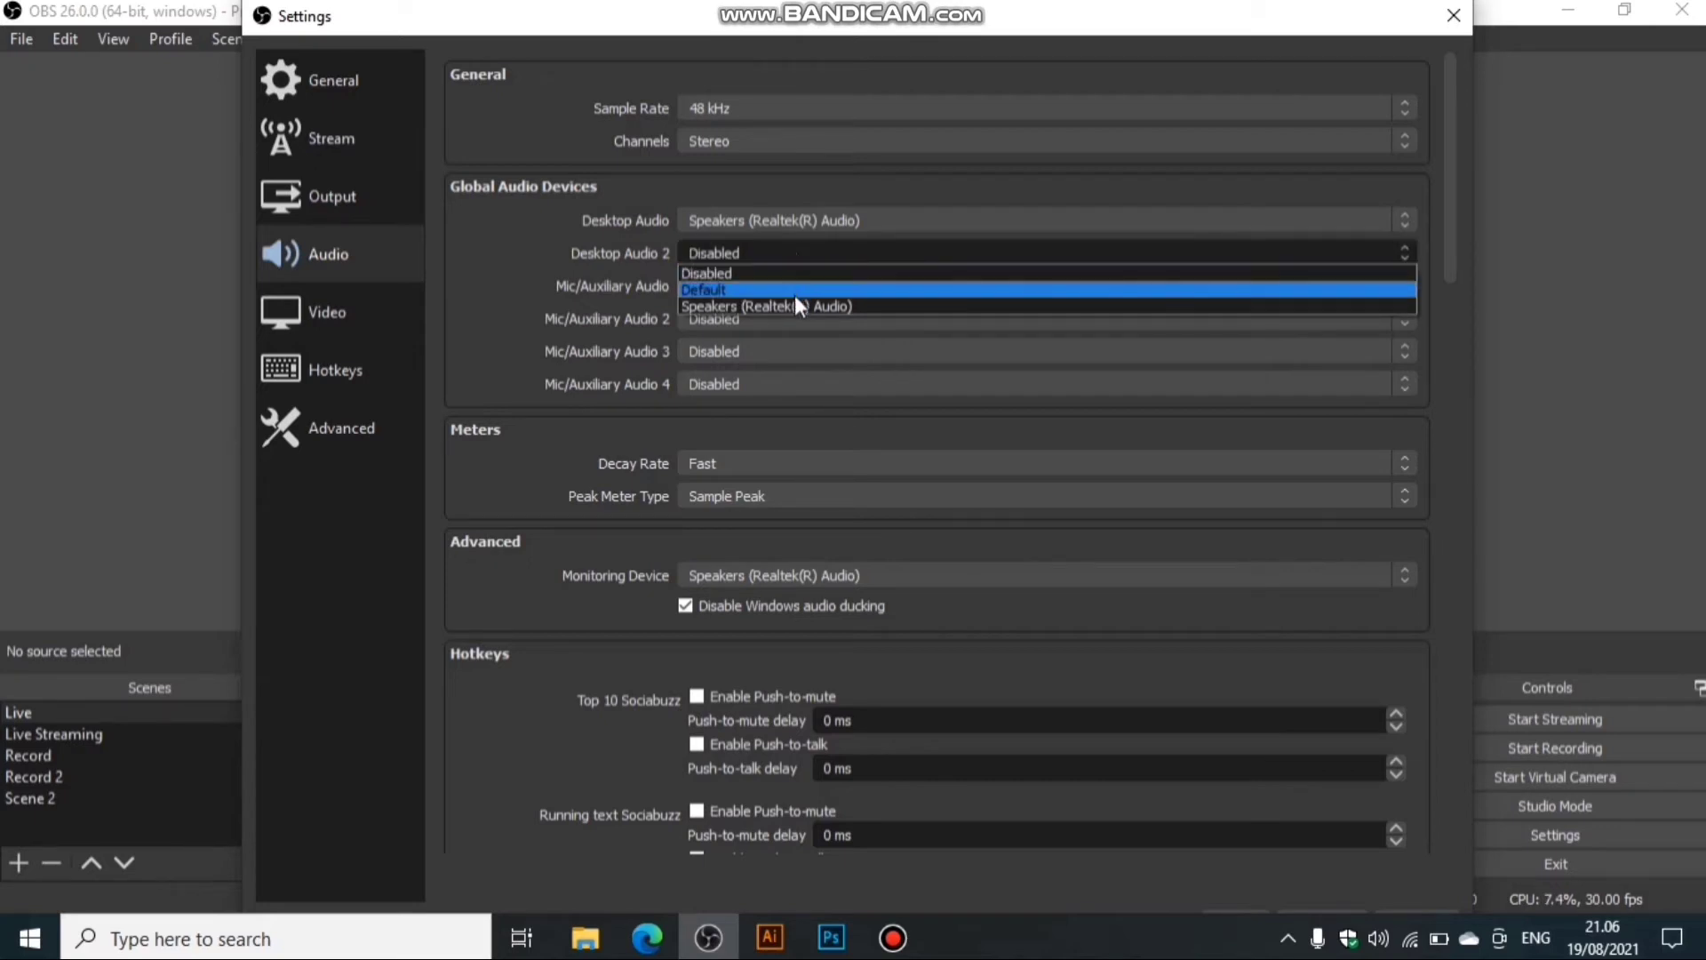
pyautogui.click(797, 270)
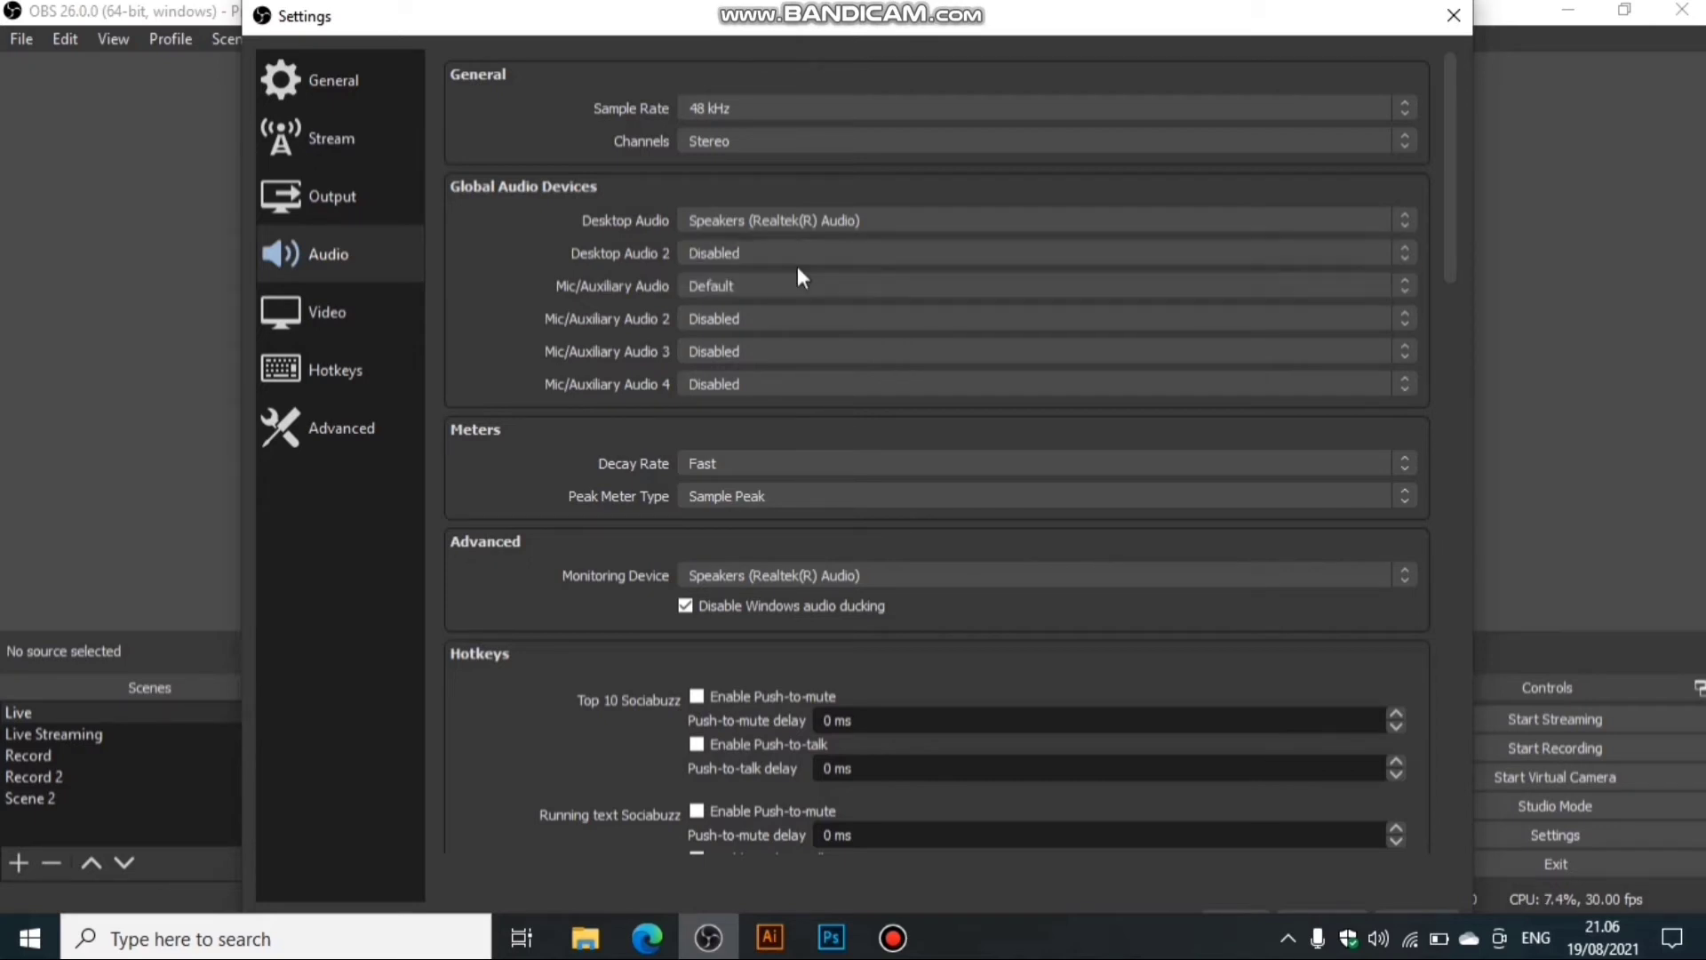
# Set Mic/Auxiliary Audio to Microphone (Realtek(R) Audio) and the monitoring device to Speakers (Realtek(R) Audio).
pyautogui.click(757, 288)
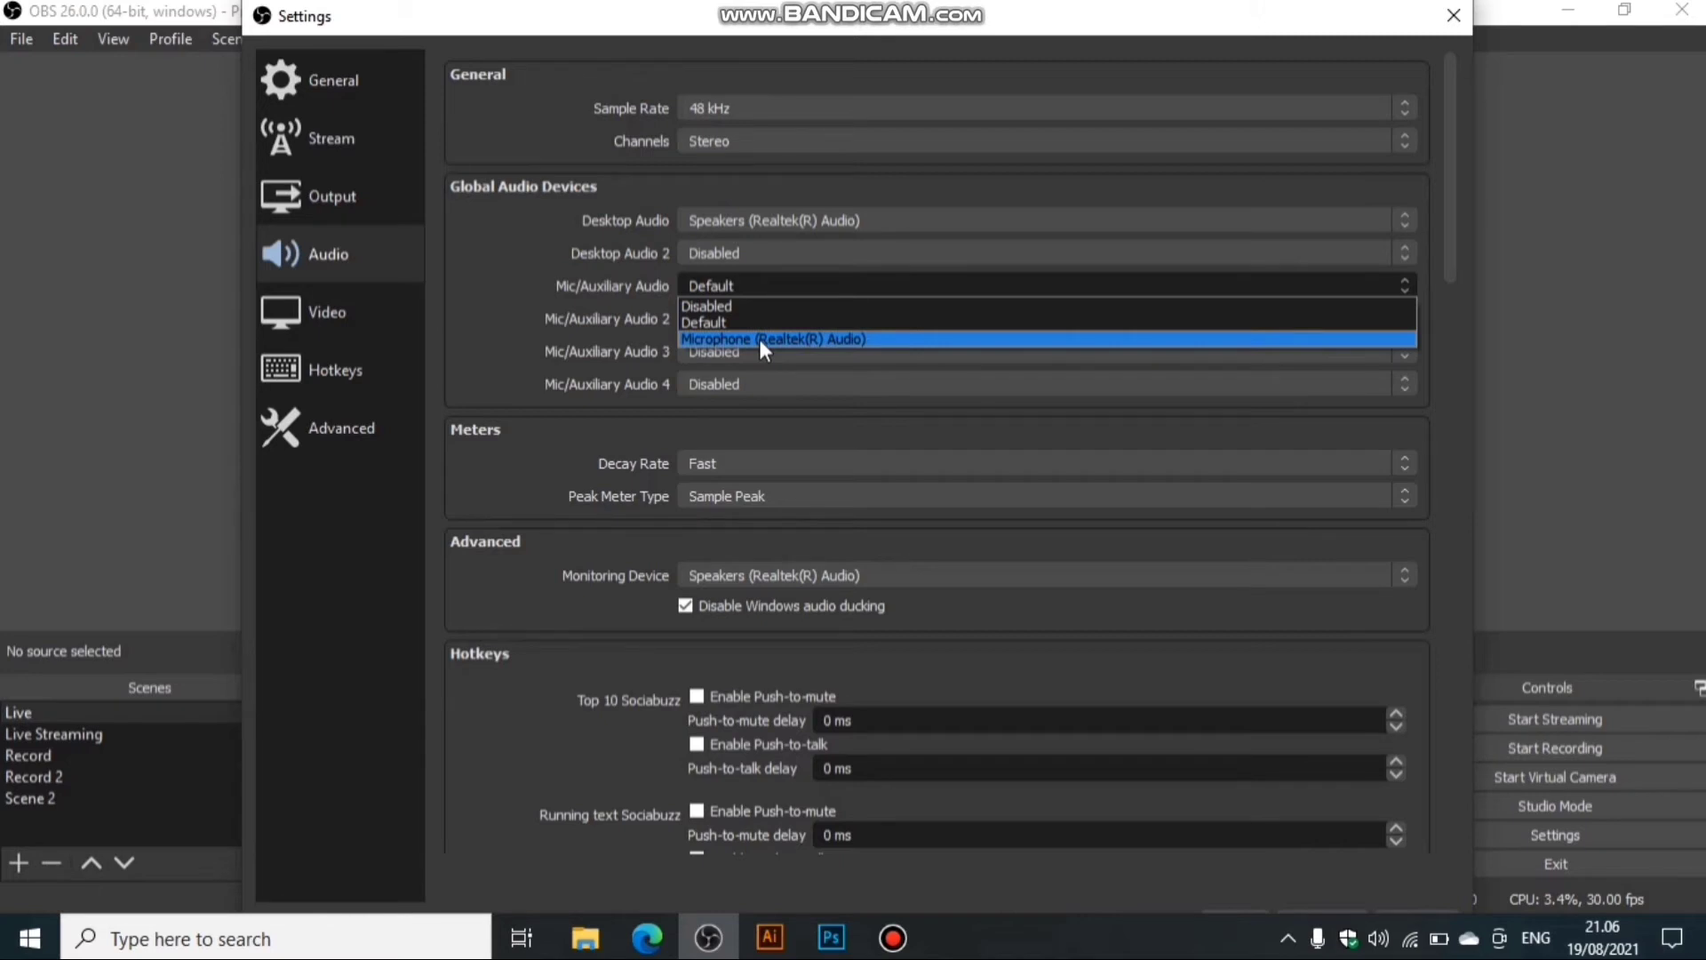
pyautogui.click(759, 339)
pyautogui.click(754, 285)
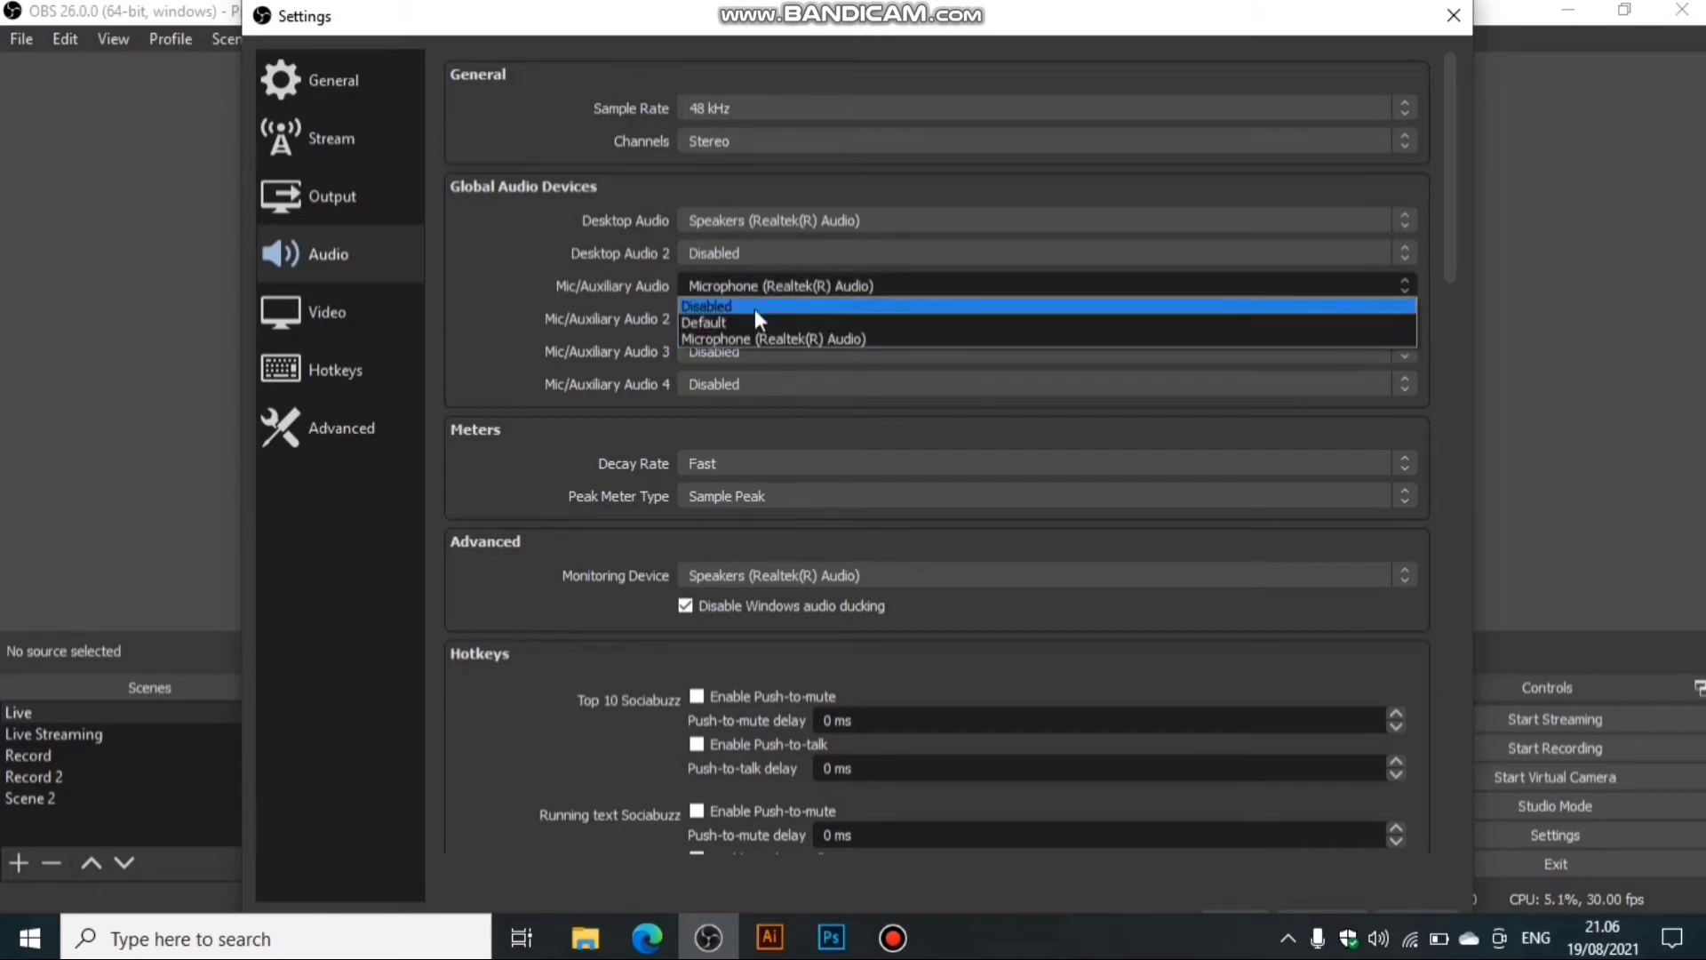
pyautogui.click(754, 336)
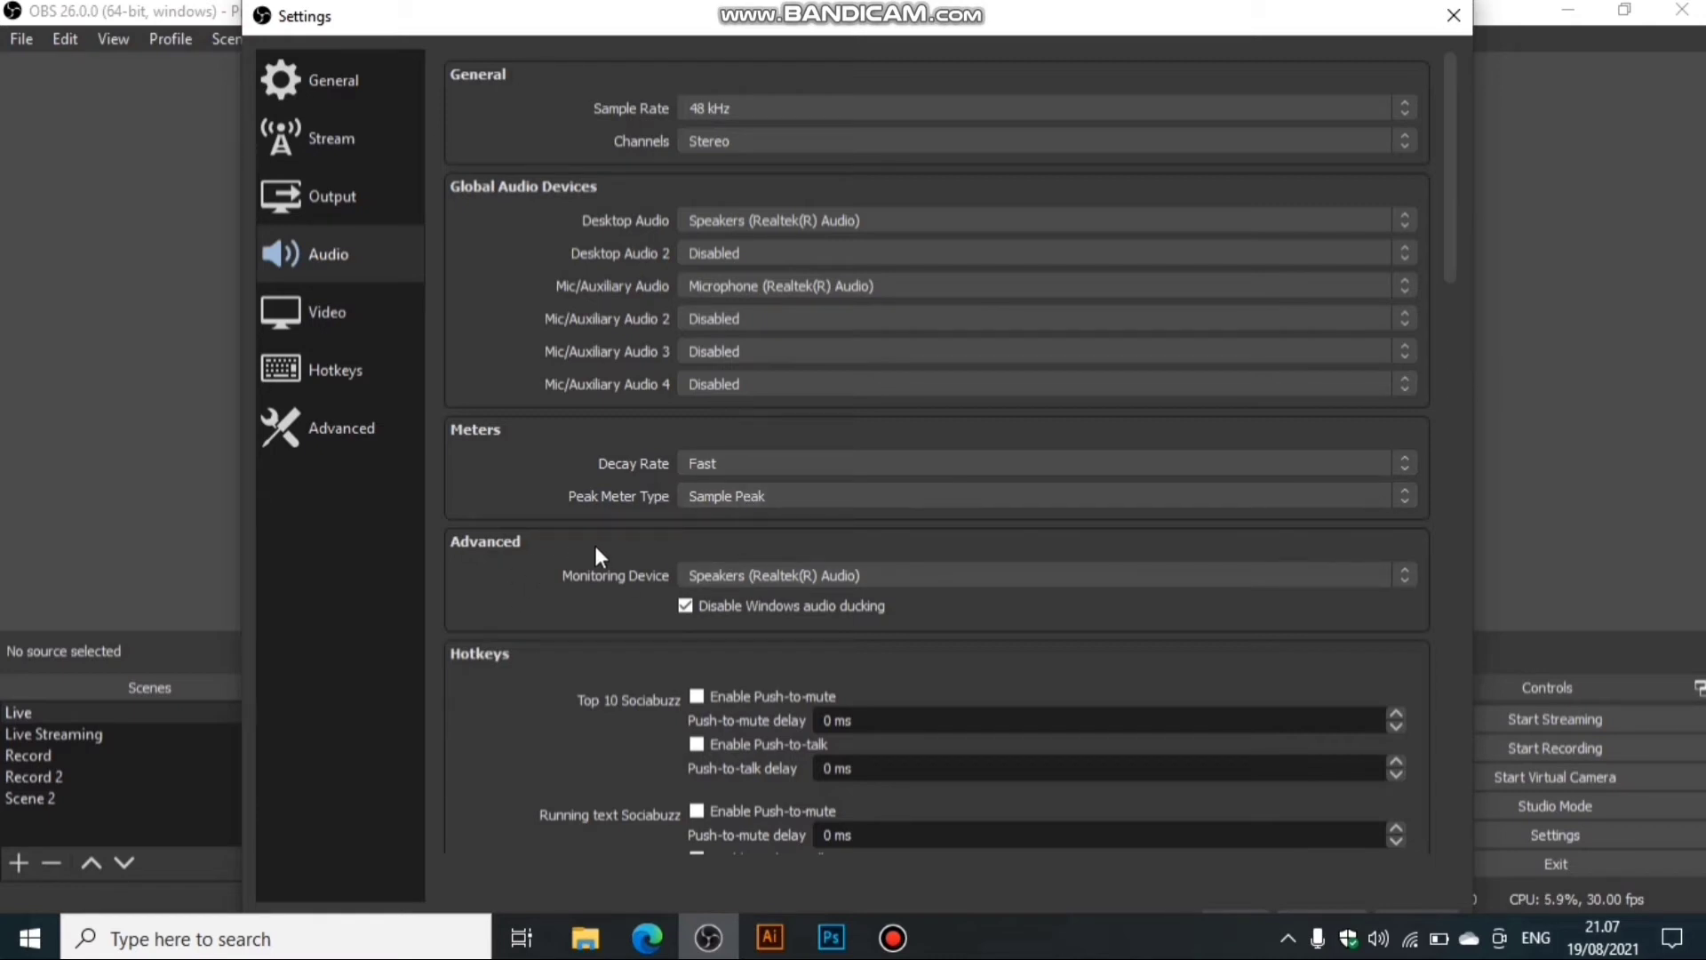
pyautogui.click(786, 574)
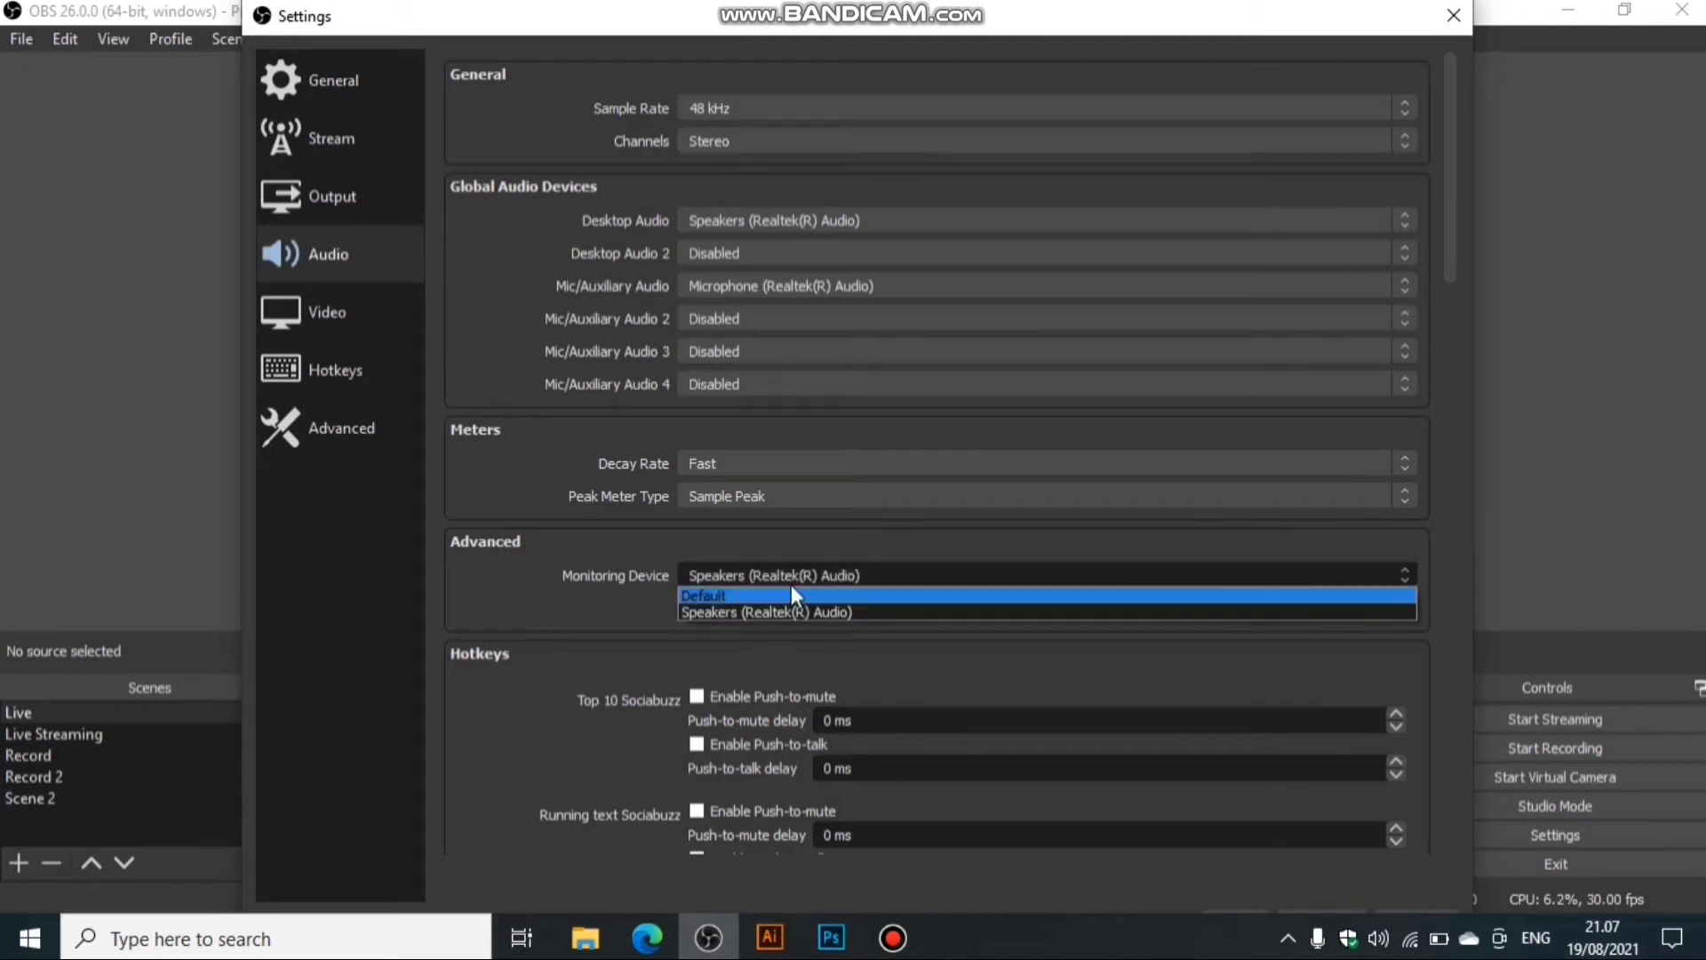
pyautogui.click(788, 611)
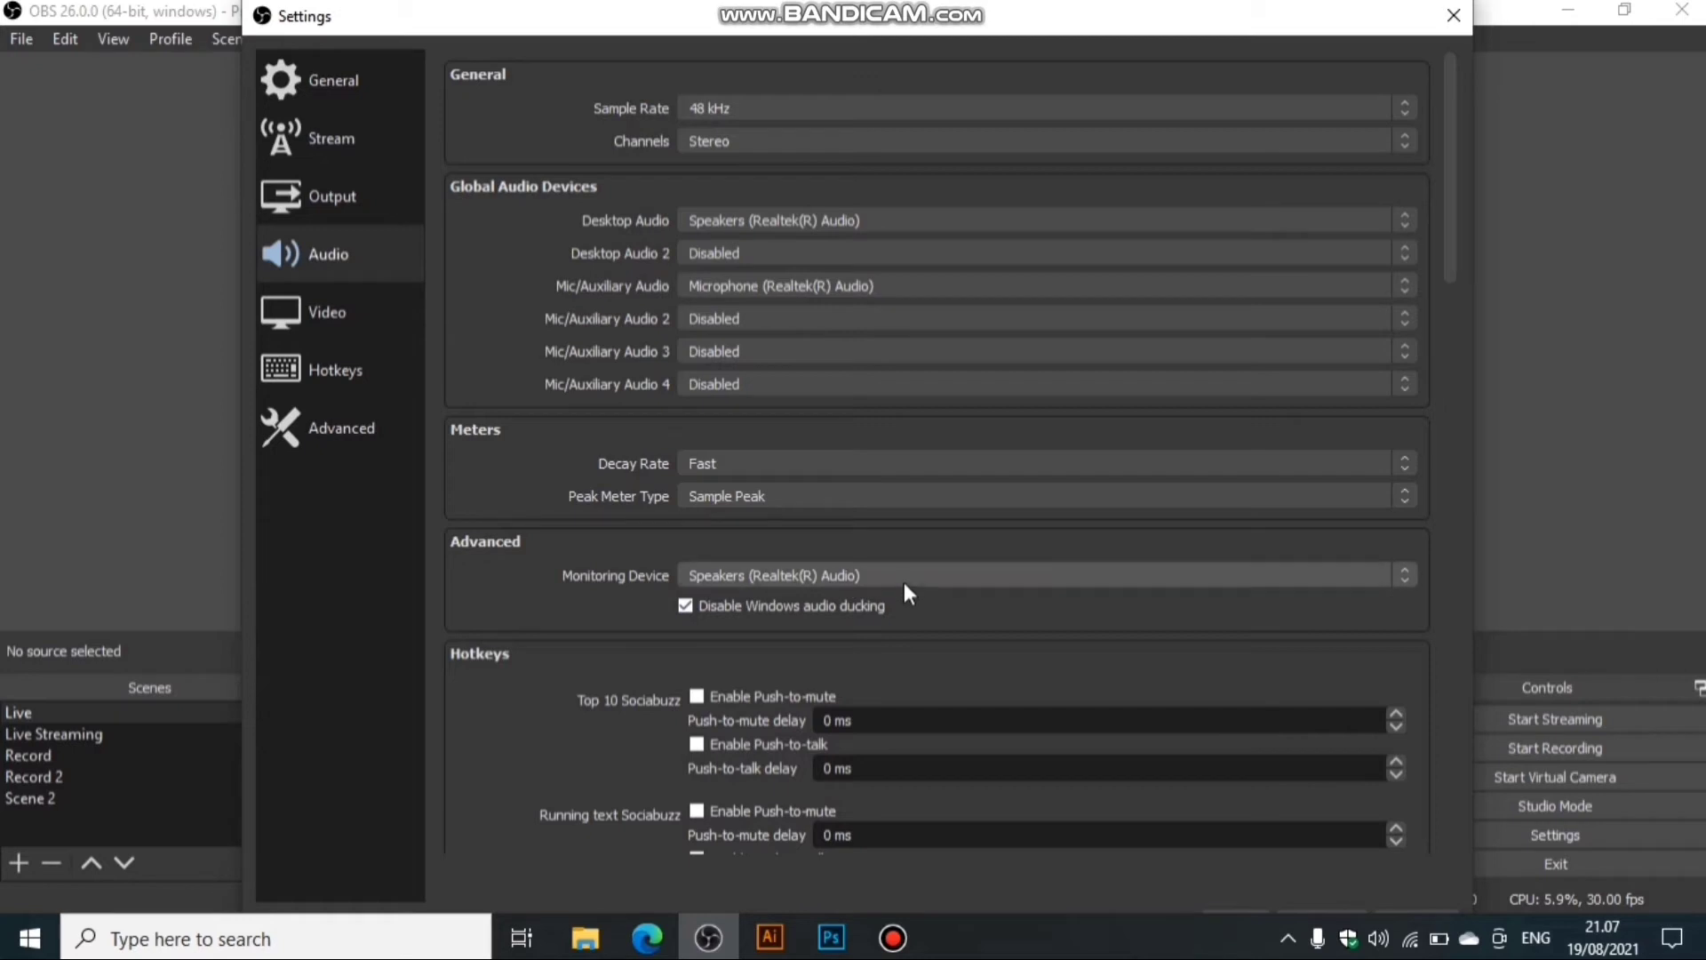
# Open the Video settings, try a base canvas resolution of 1920x1080, and set it back to 1280x720.
pyautogui.click(388, 322)
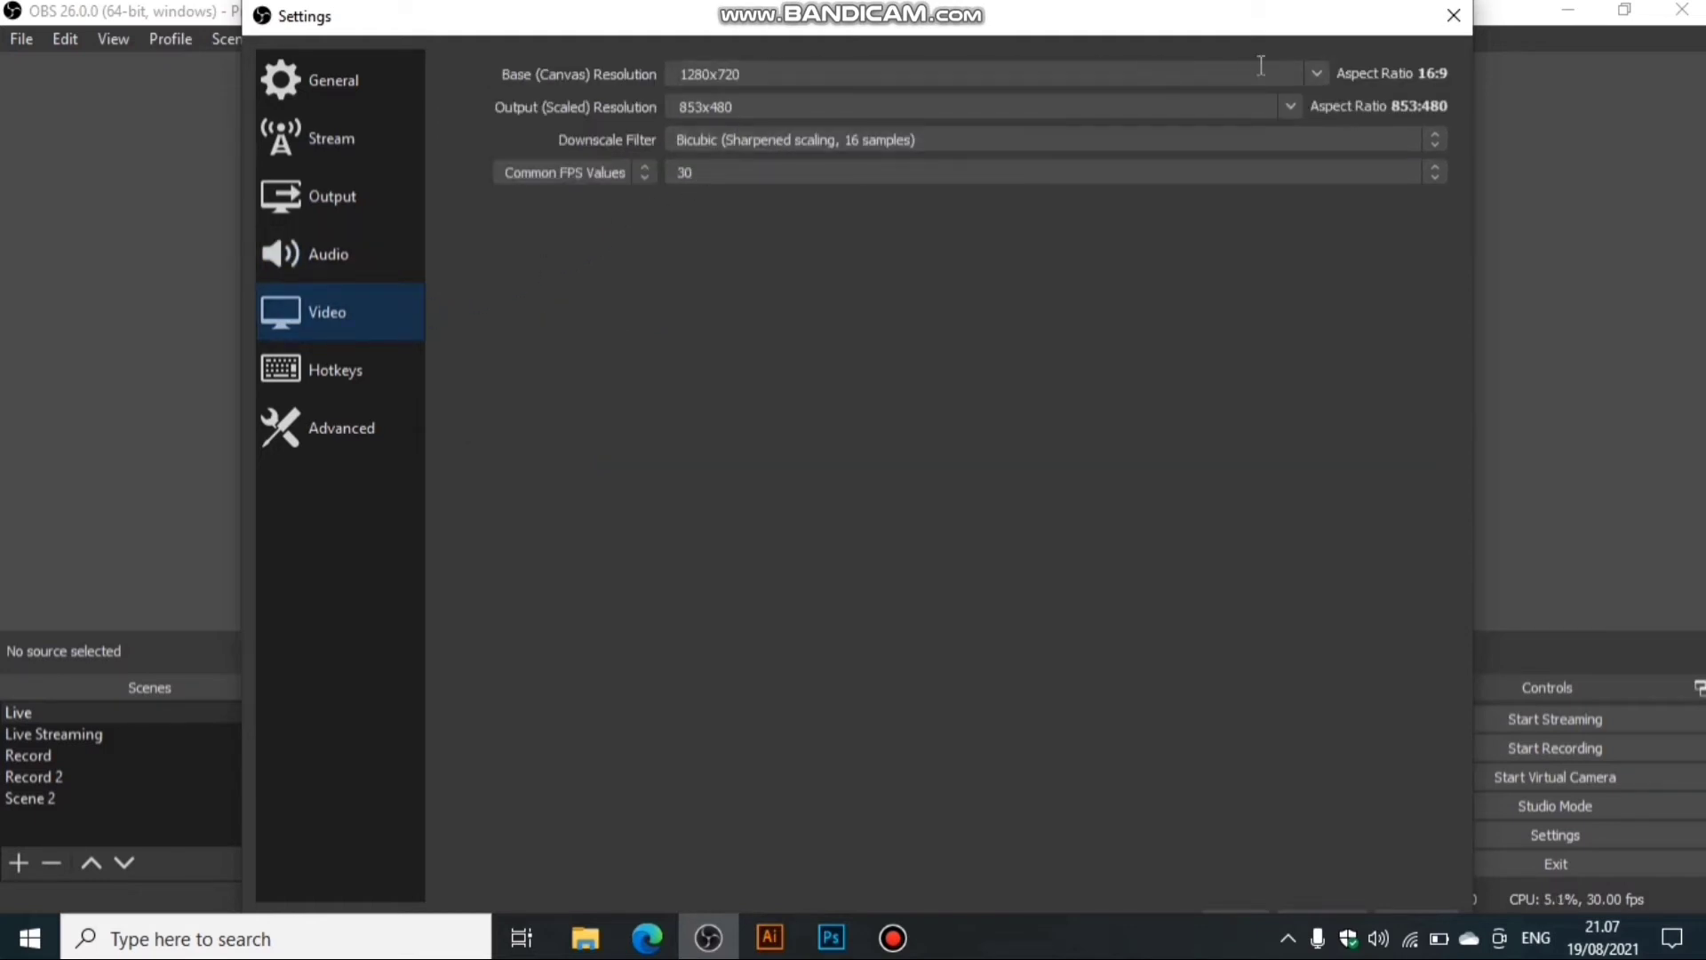
pyautogui.click(1326, 71)
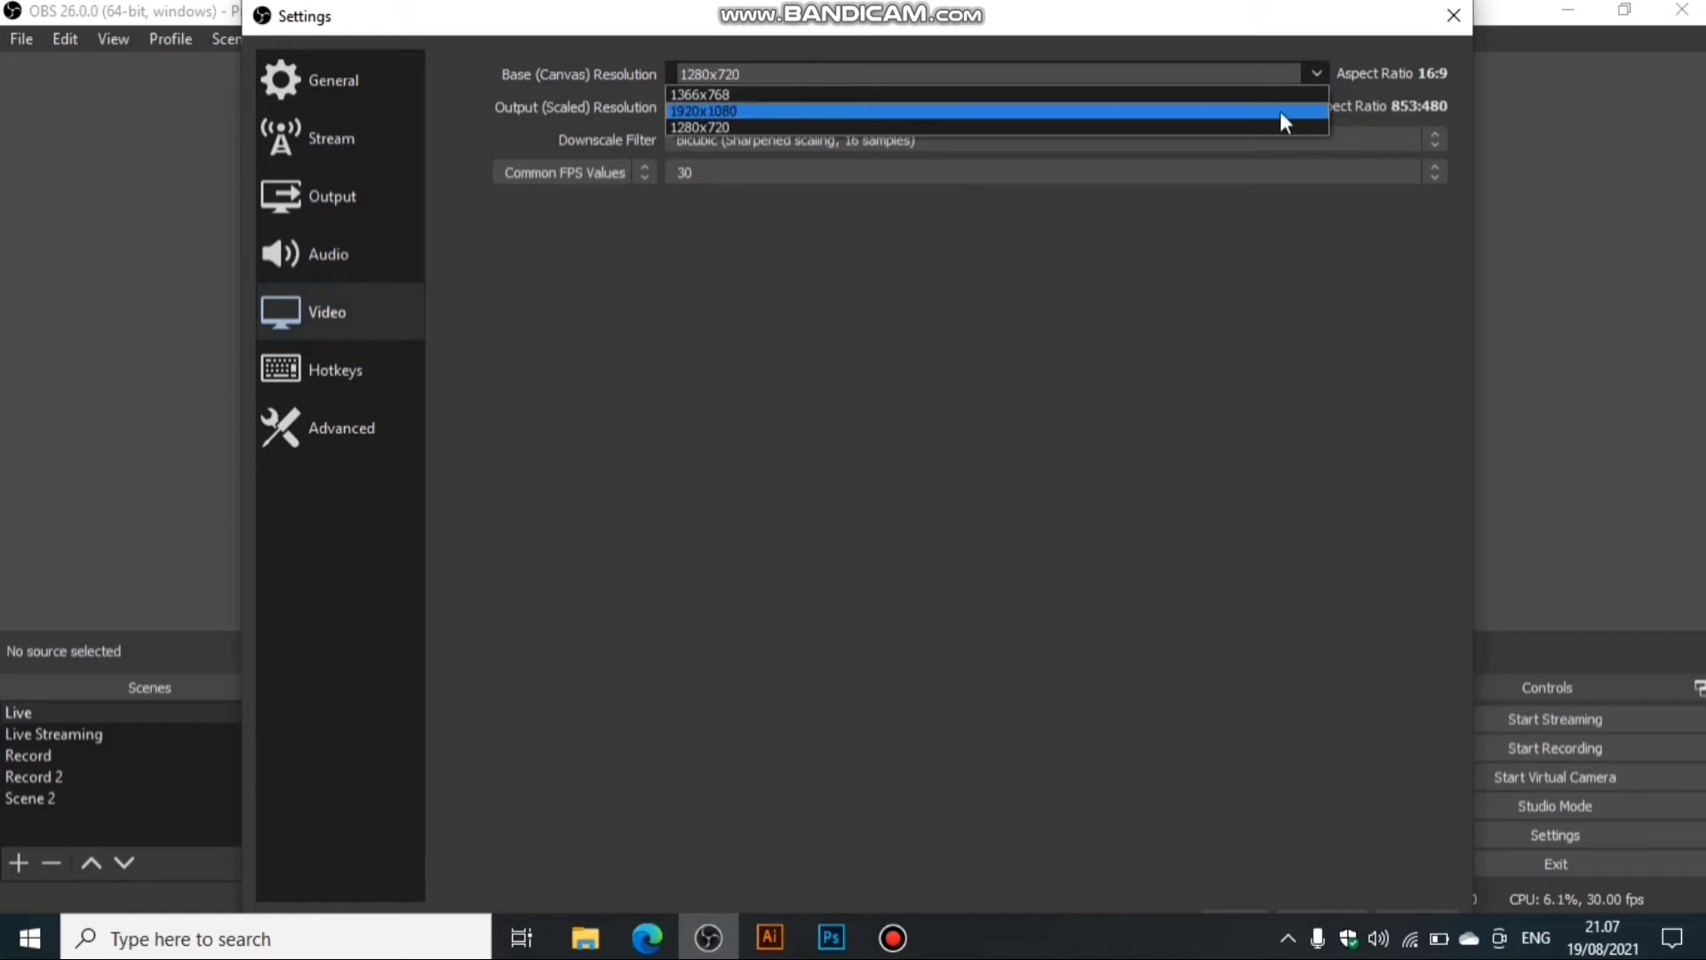
pyautogui.click(1279, 110)
pyautogui.click(1319, 73)
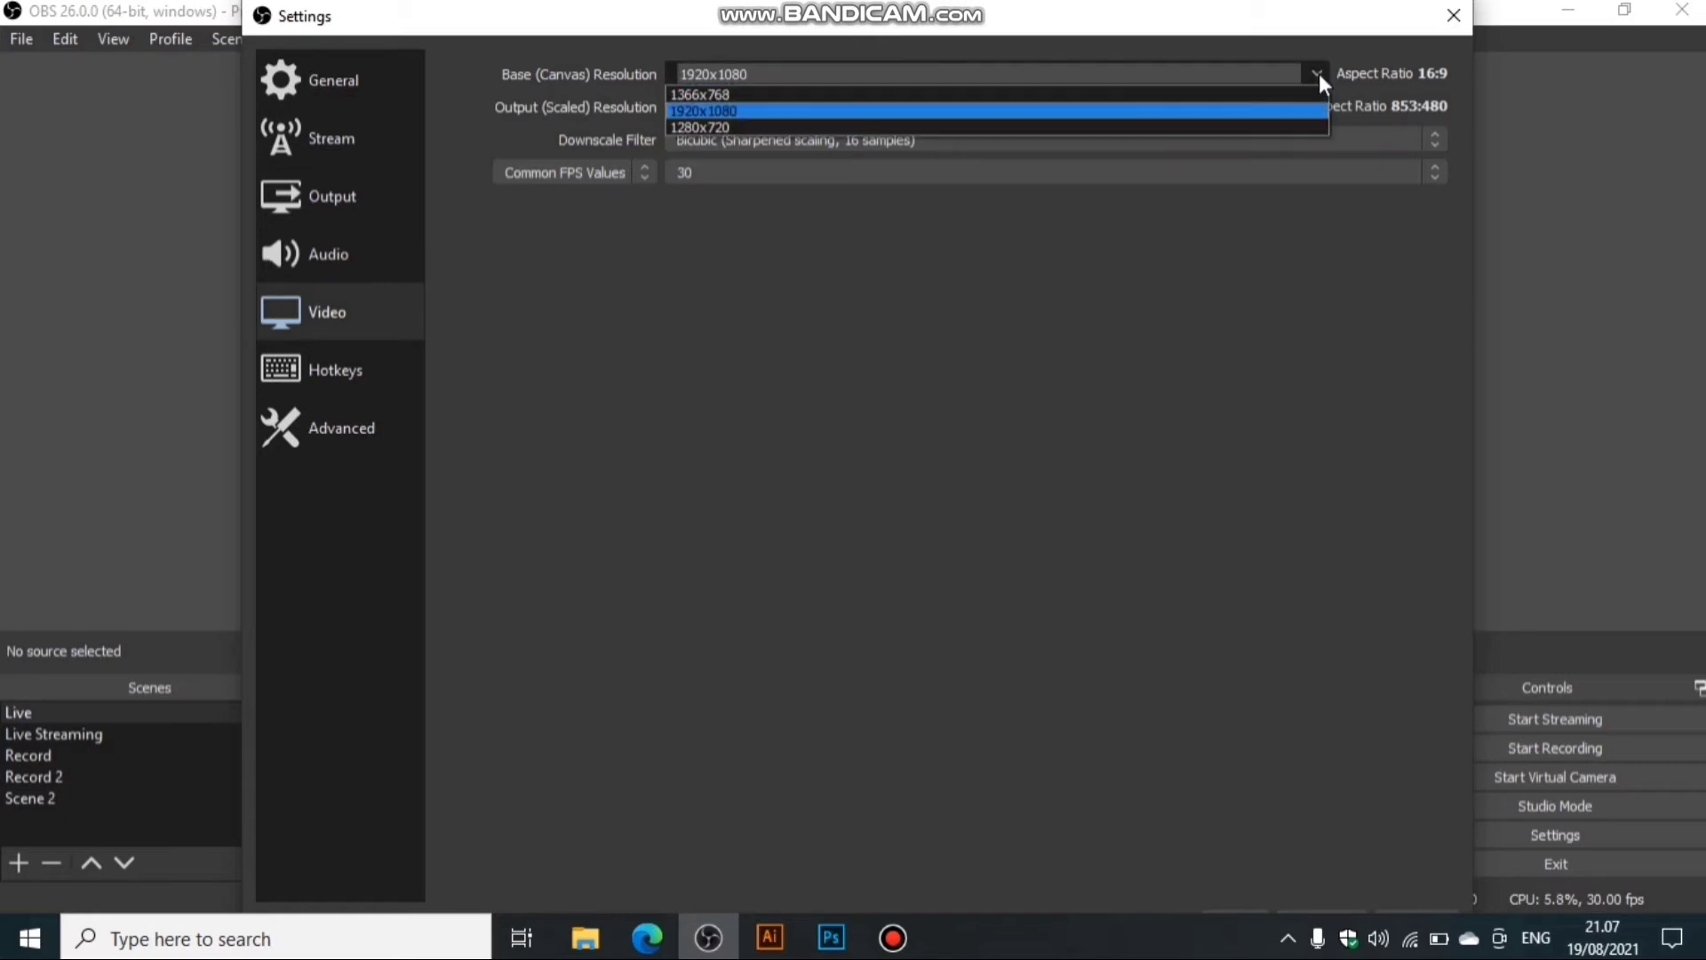
pyautogui.click(1301, 128)
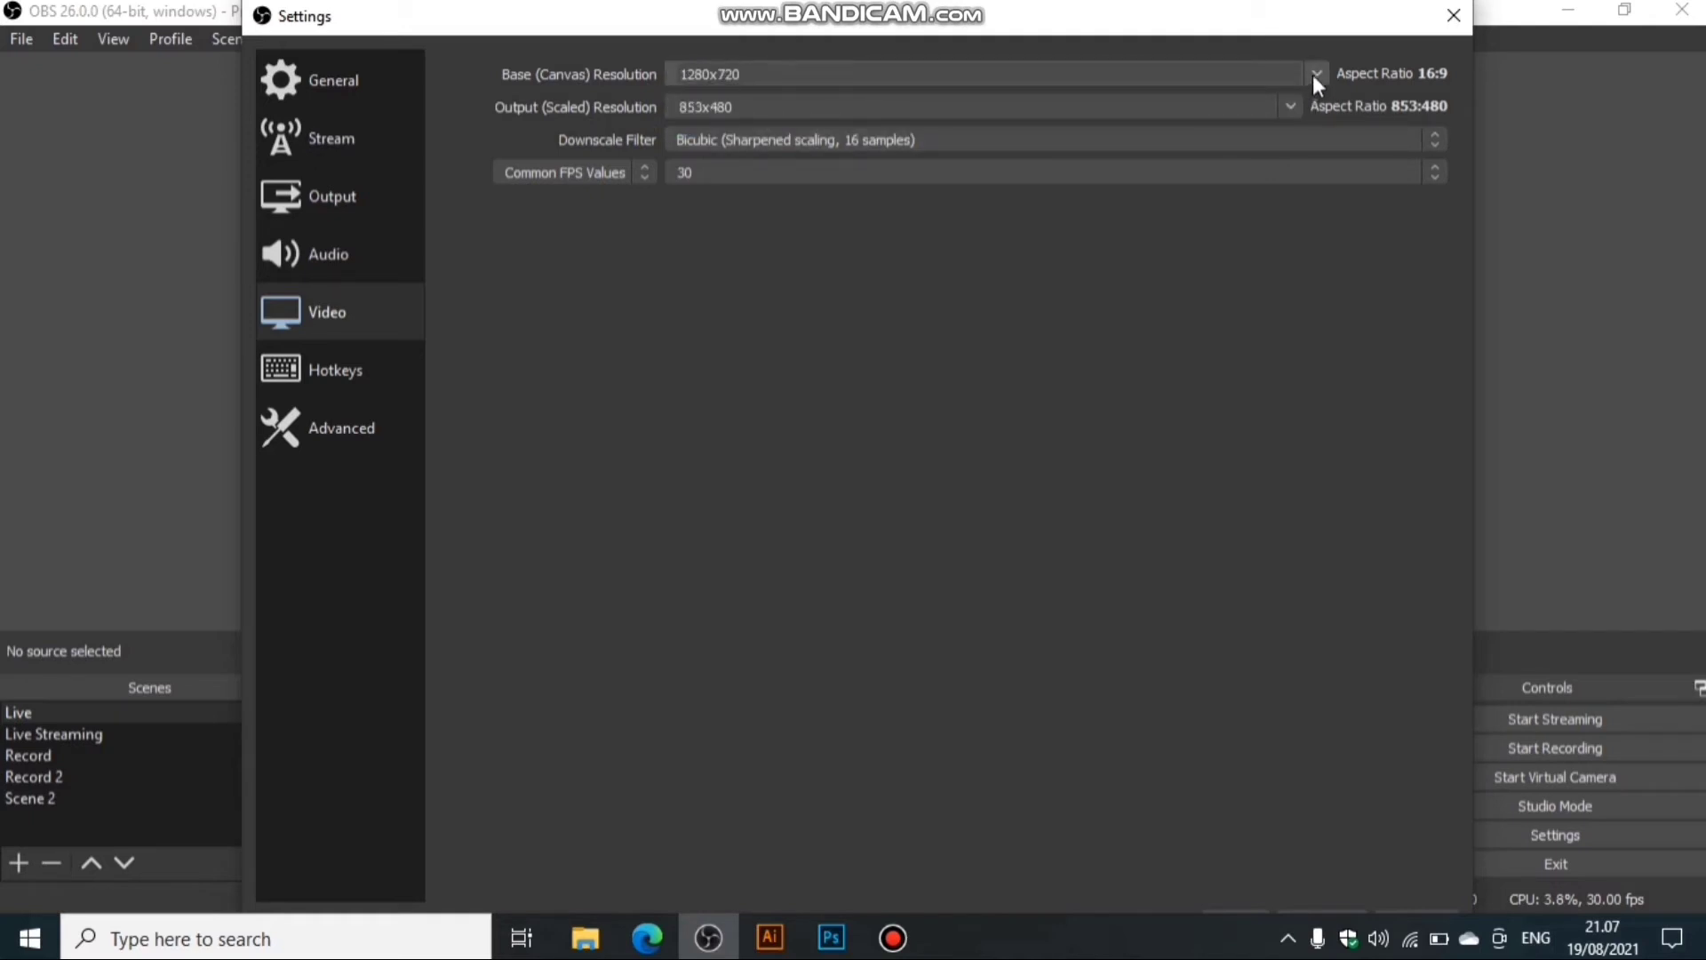
# Keep the base canvas resolution at 1280x720 and set the output (scaled) resolution to 1280x720.
pyautogui.click(1314, 75)
pyautogui.click(1279, 110)
pyautogui.click(1319, 71)
pyautogui.click(1270, 121)
pyautogui.click(1288, 104)
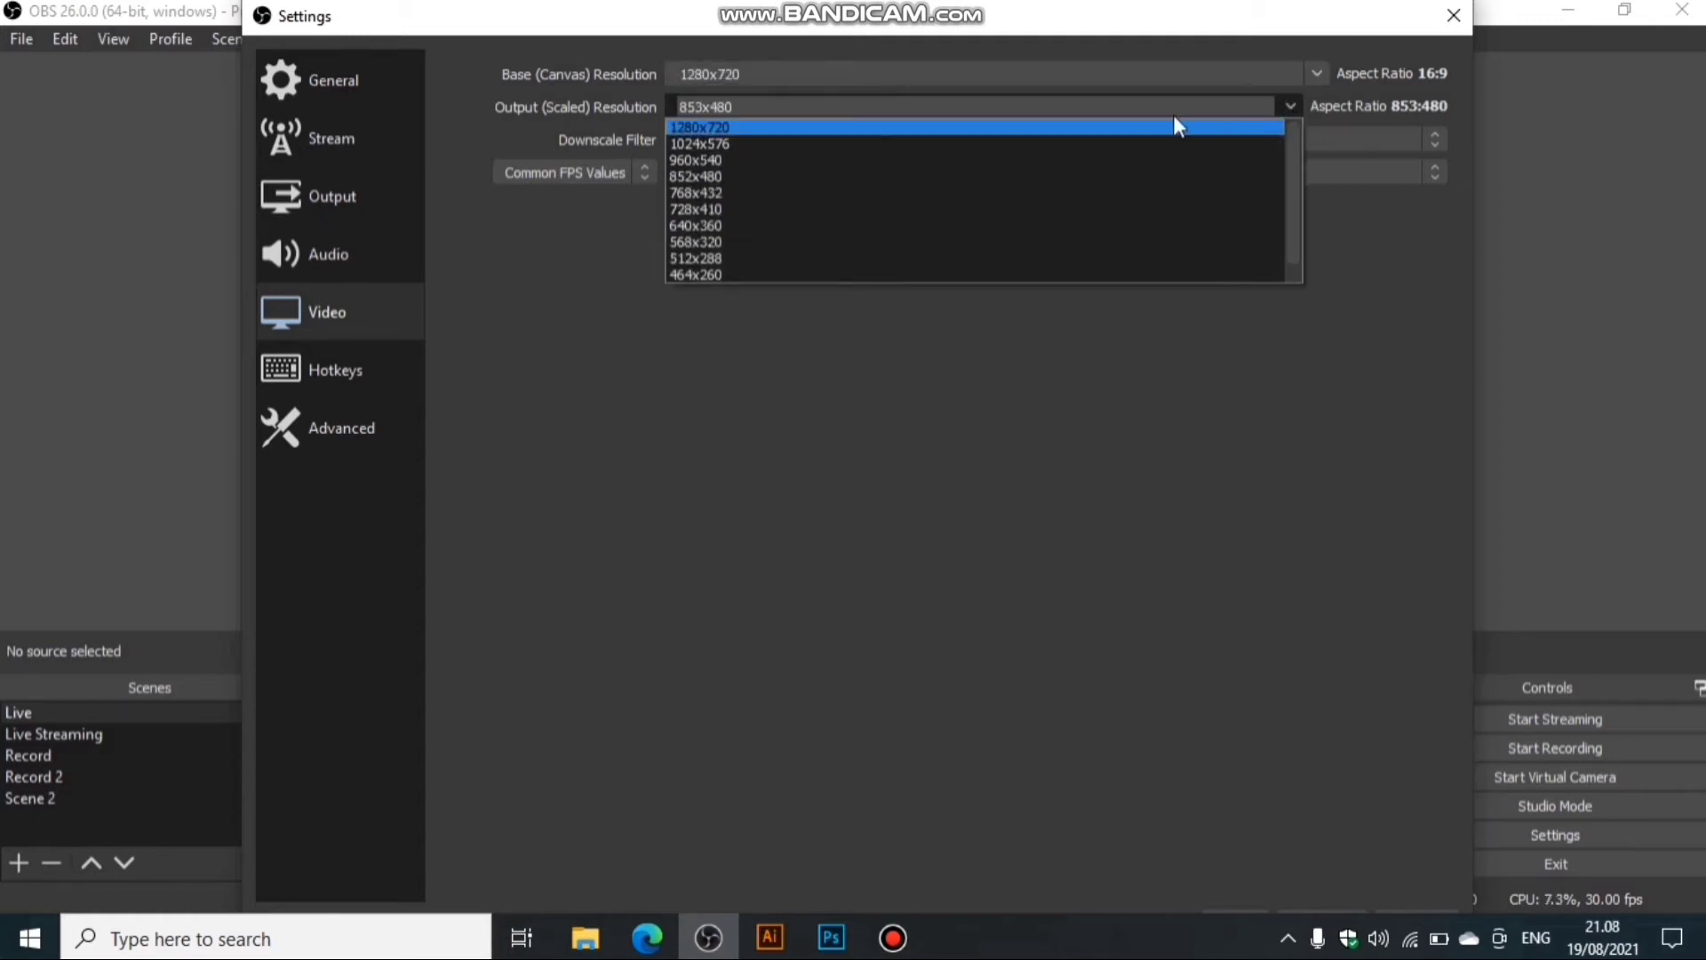
pyautogui.click(1303, 114)
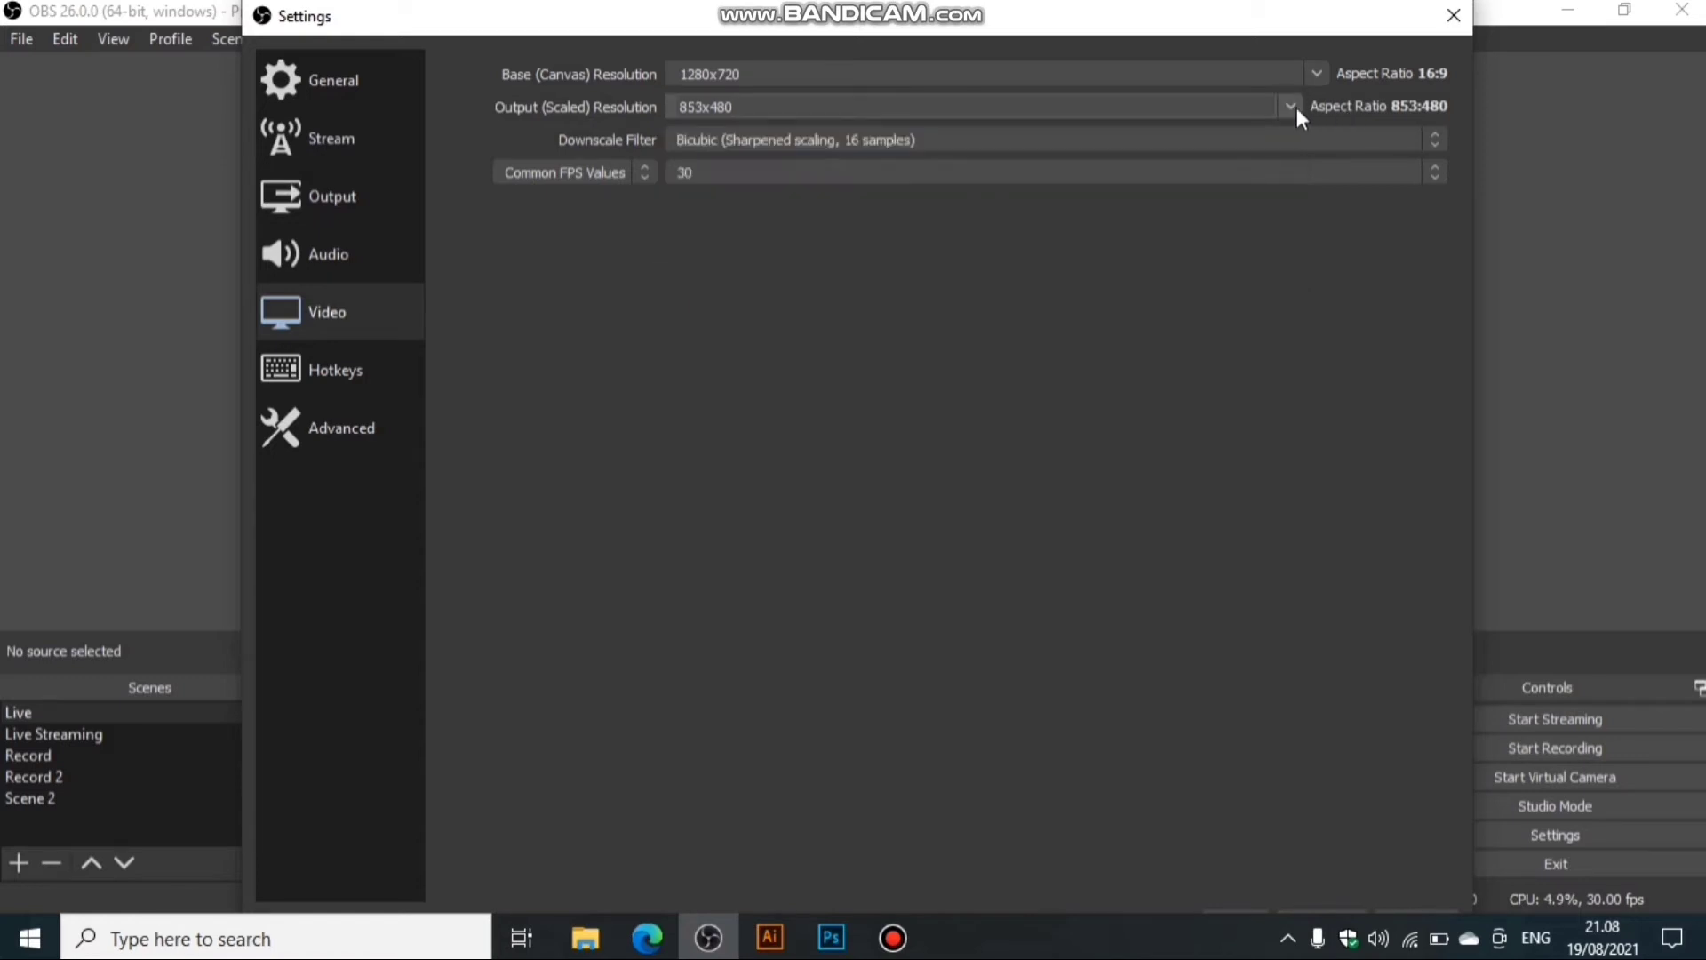
pyautogui.click(1297, 108)
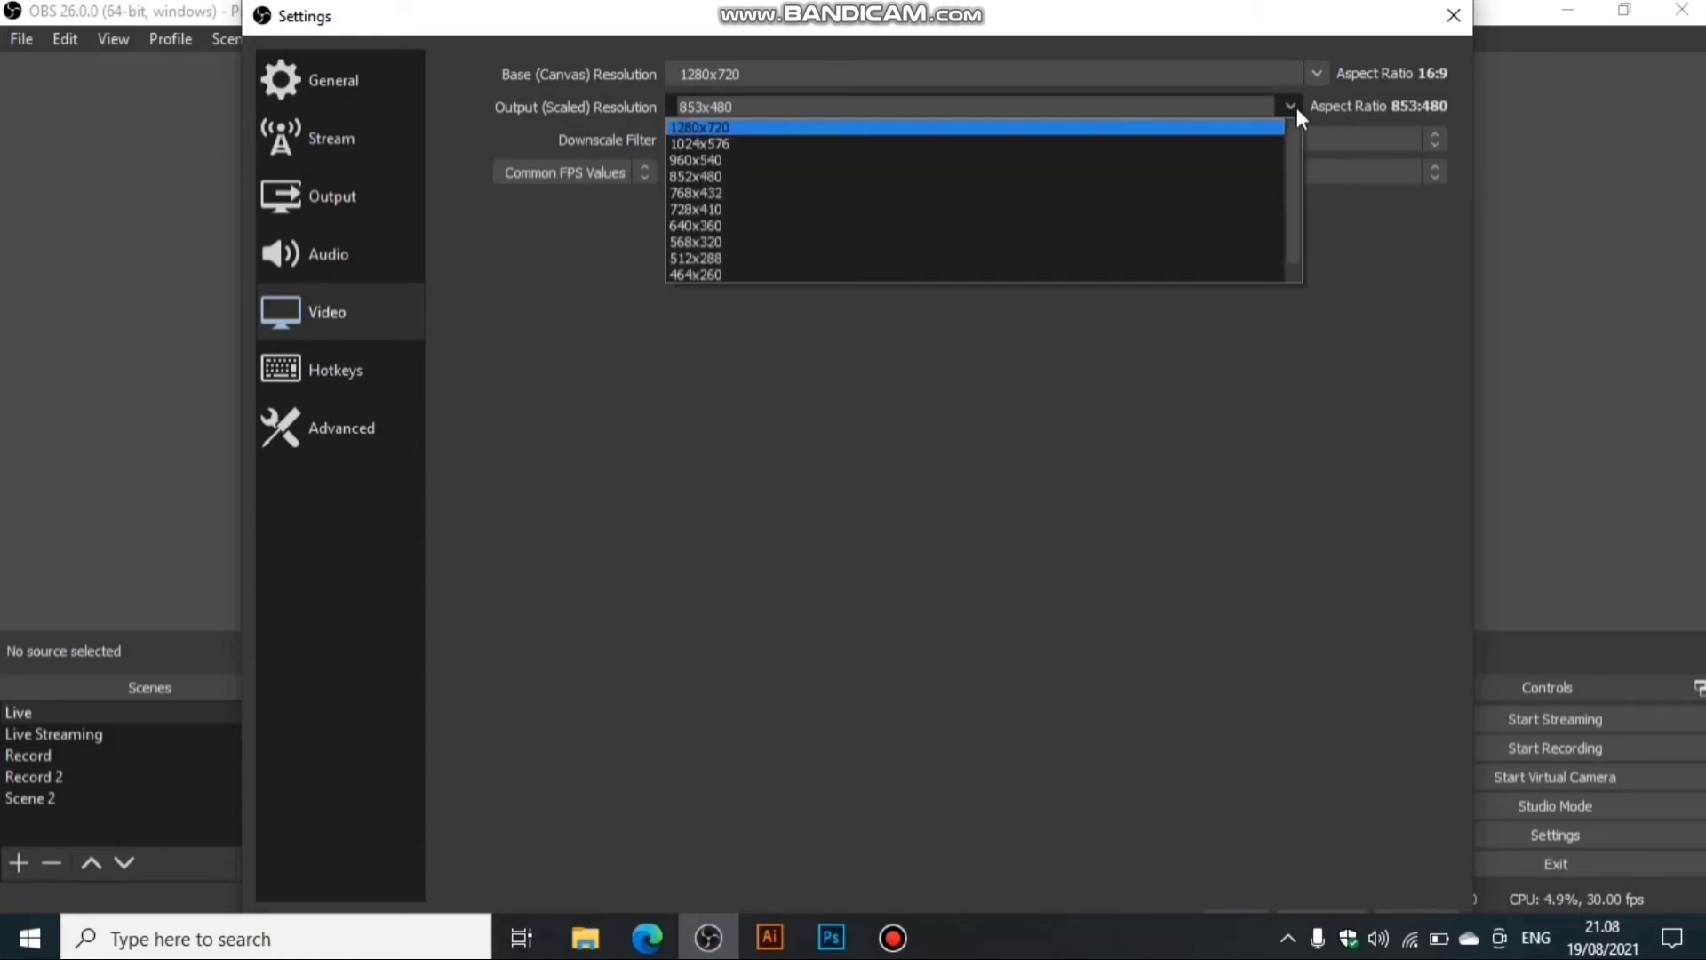
pyautogui.click(1216, 130)
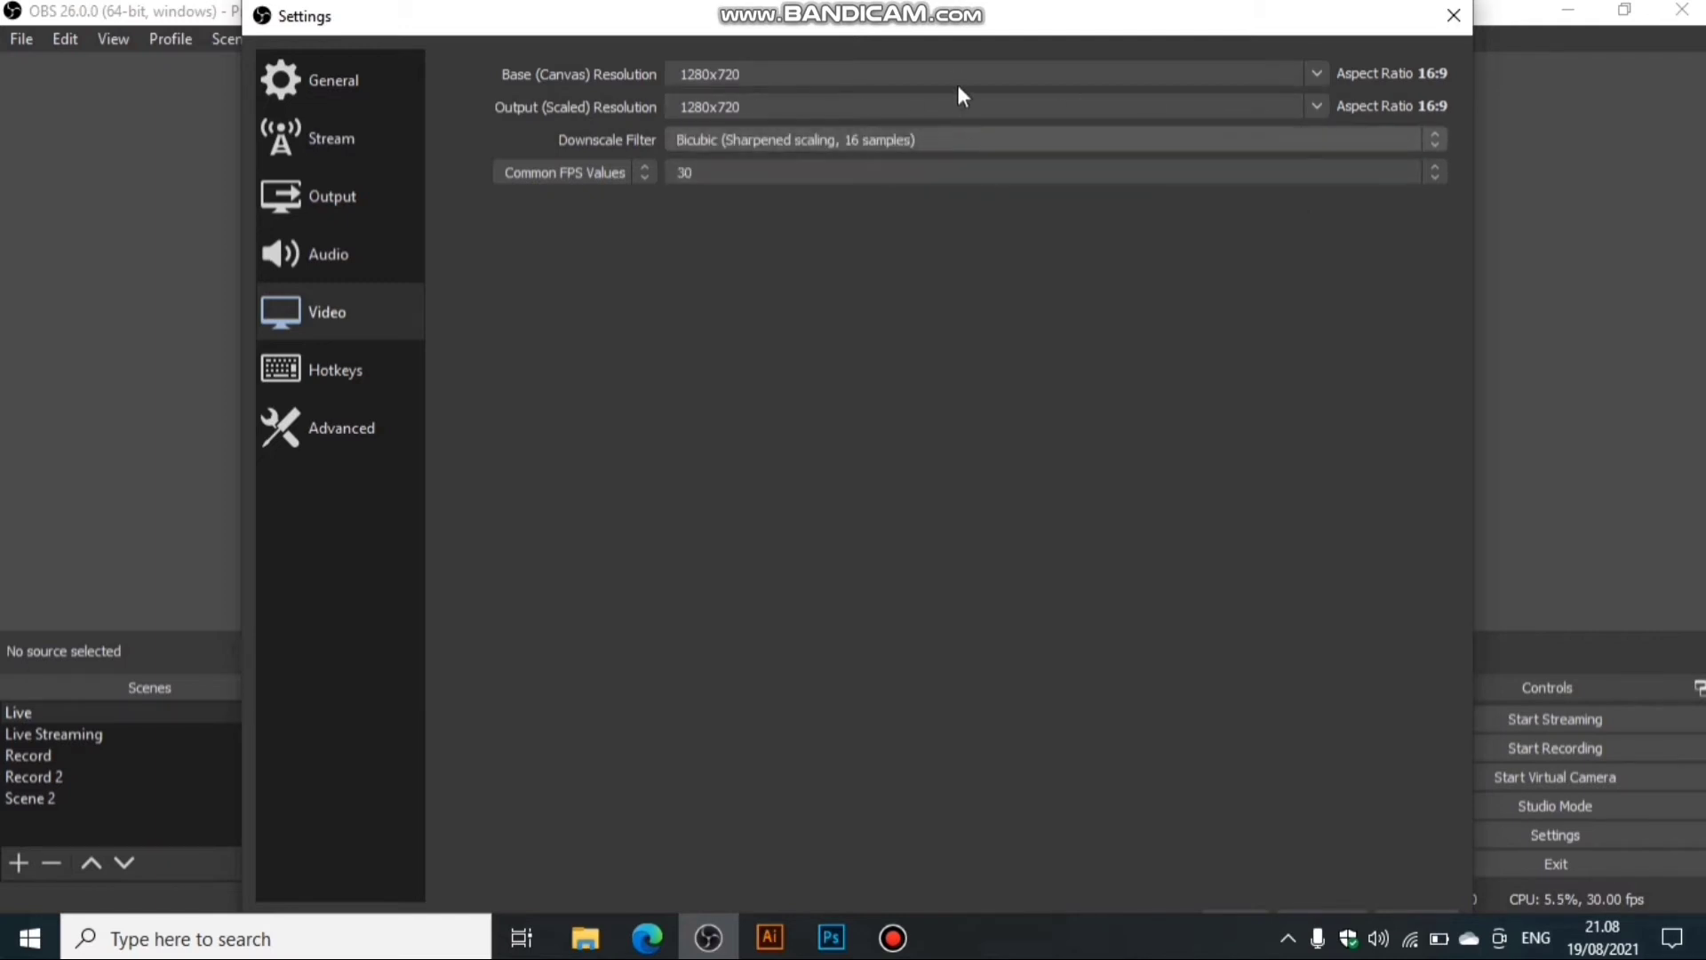
# Try the Lanczos (Sharpened scaling, 36 samples) downscale filter and switch back to Bicubic (Sharpened scaling, 16 samples).
pyautogui.click(876, 135)
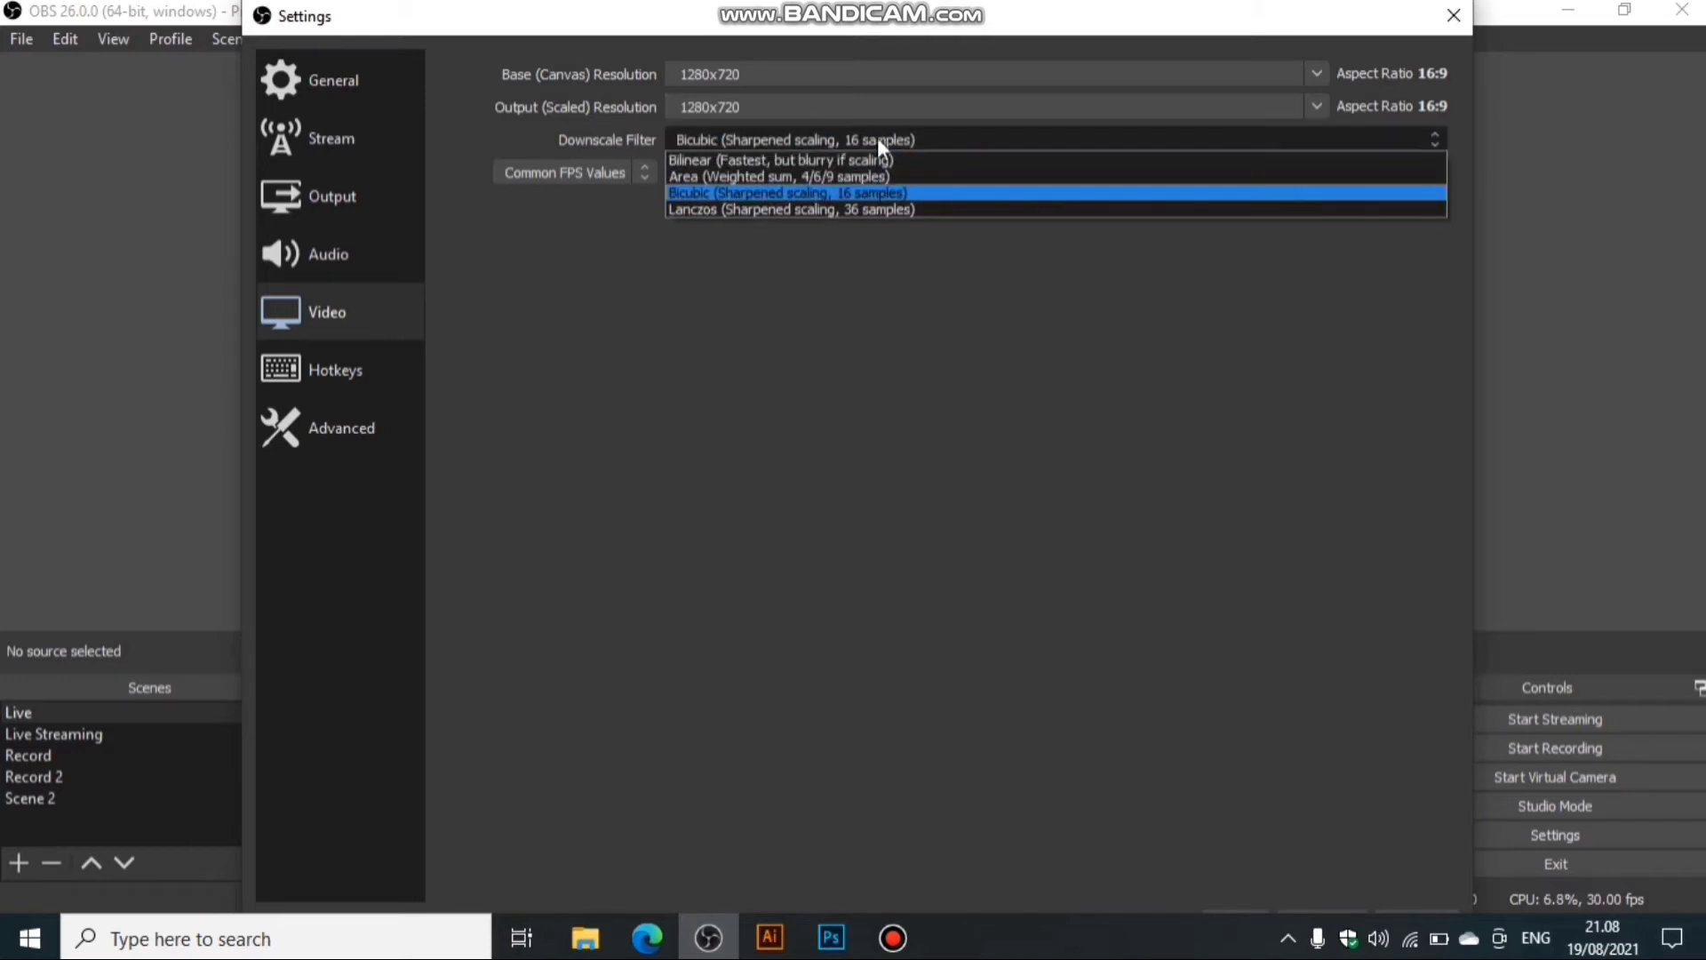
pyautogui.click(868, 208)
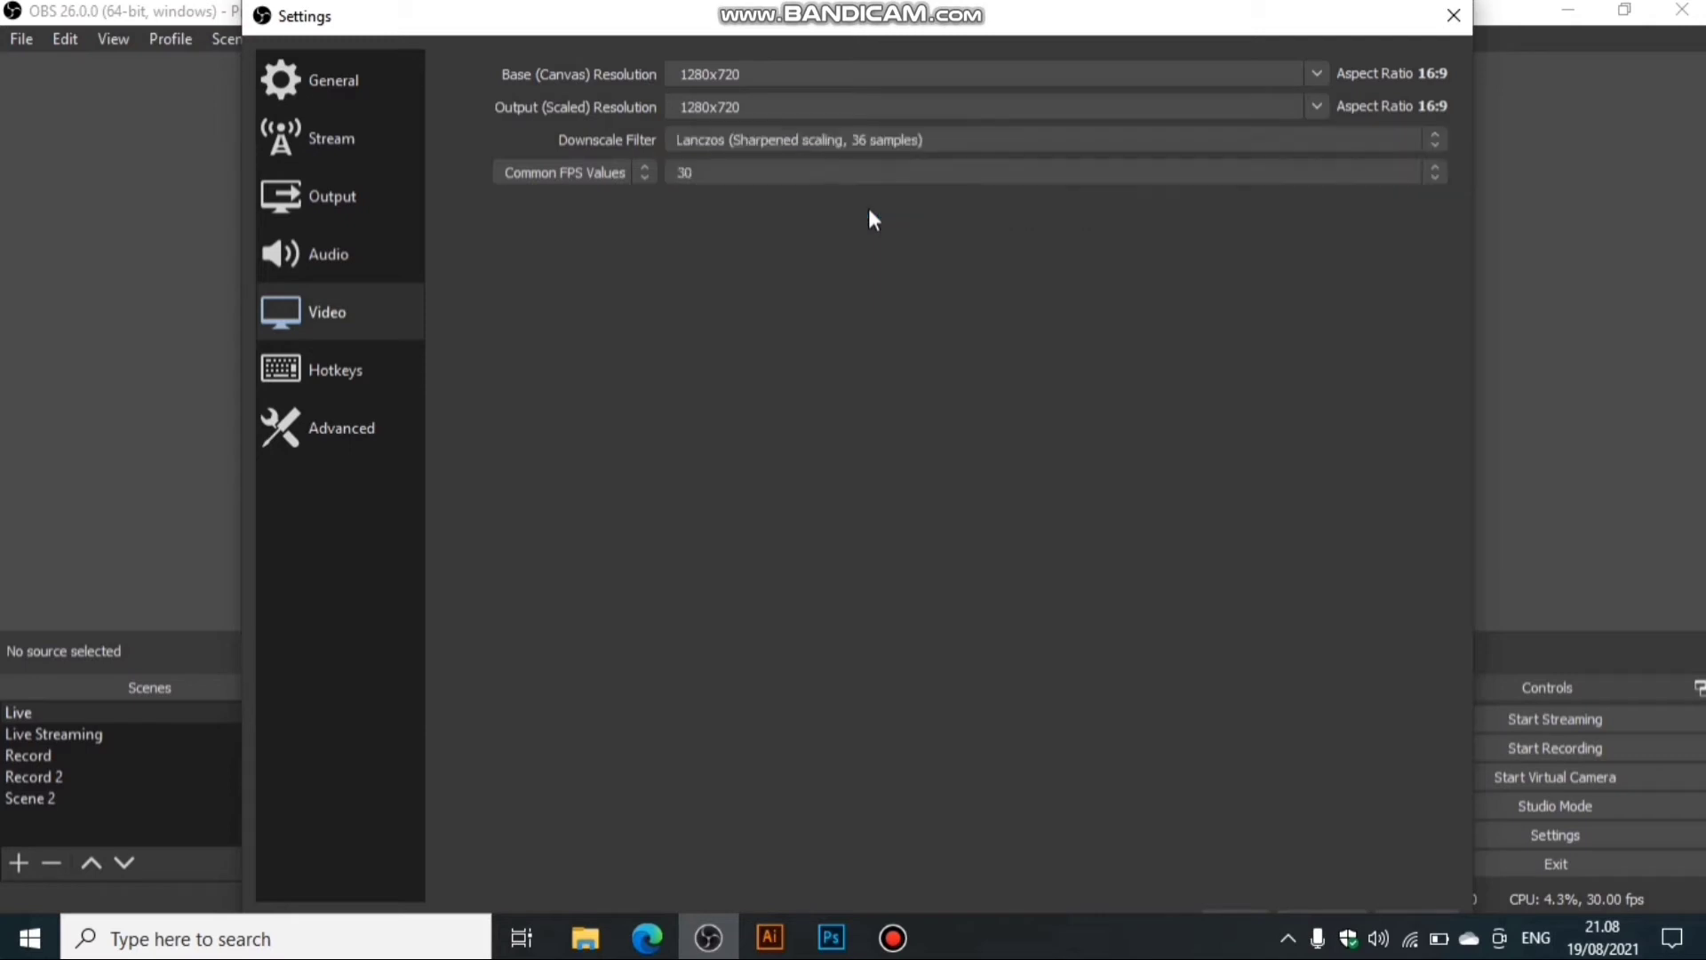
pyautogui.click(883, 144)
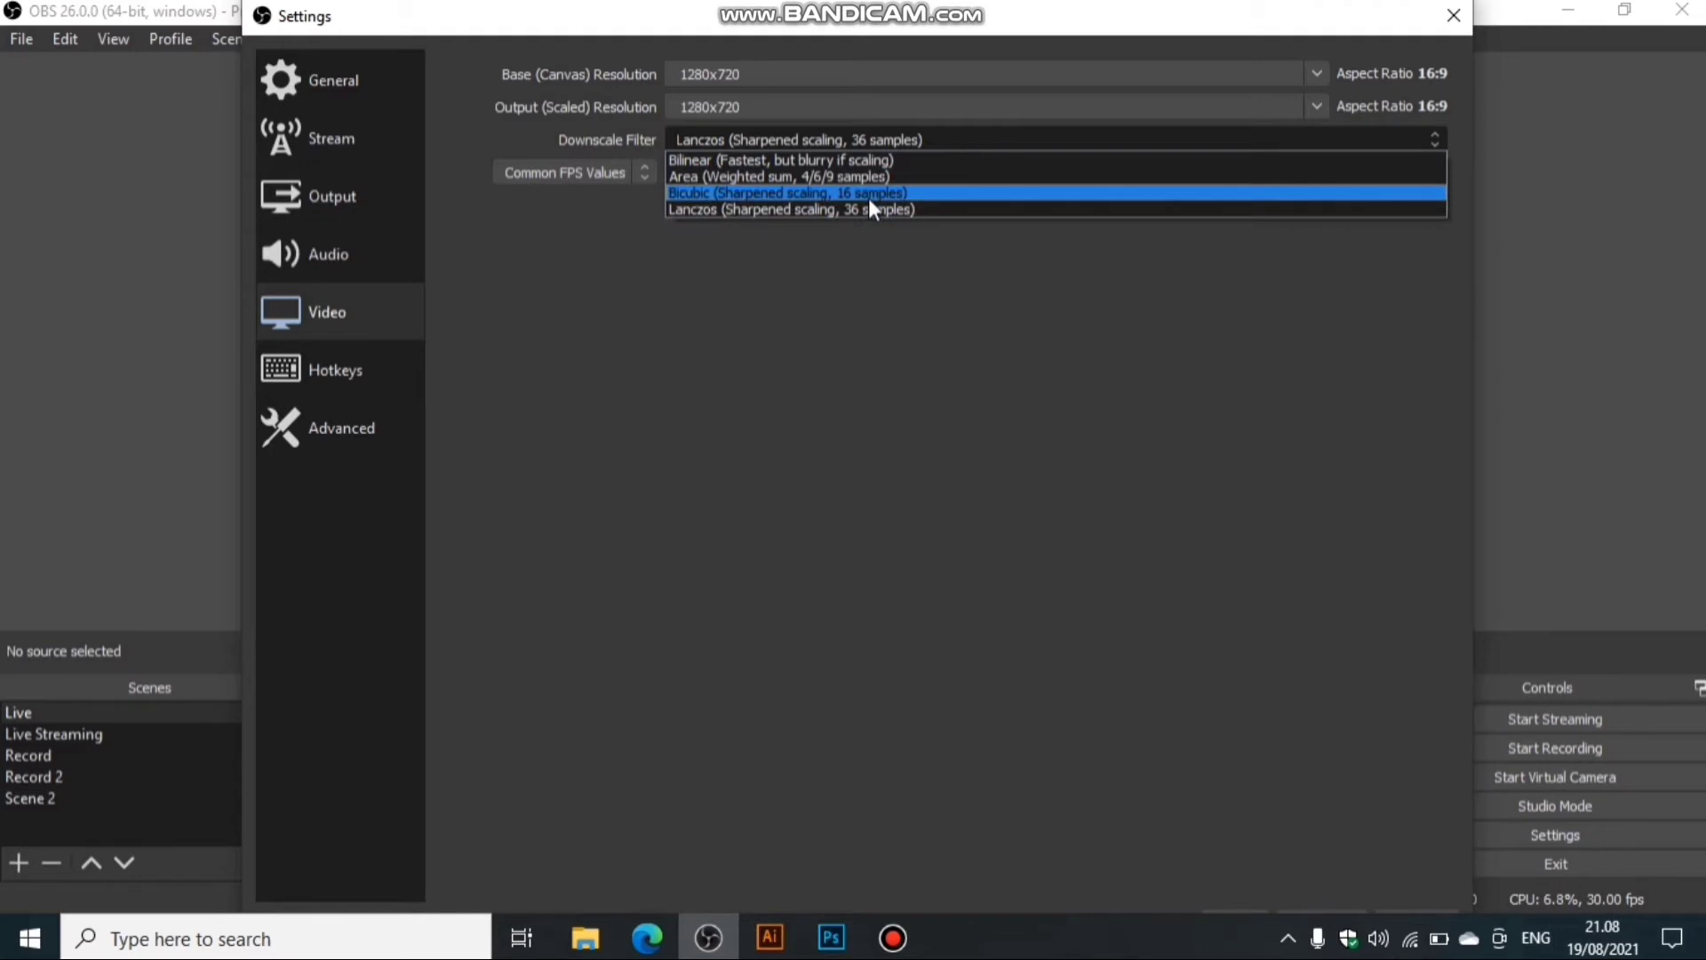
pyautogui.click(867, 198)
# Keep the downscale filter at Bicubic (Sharpened scaling, 16 samples) and the common FPS value at 30.
pyautogui.click(866, 144)
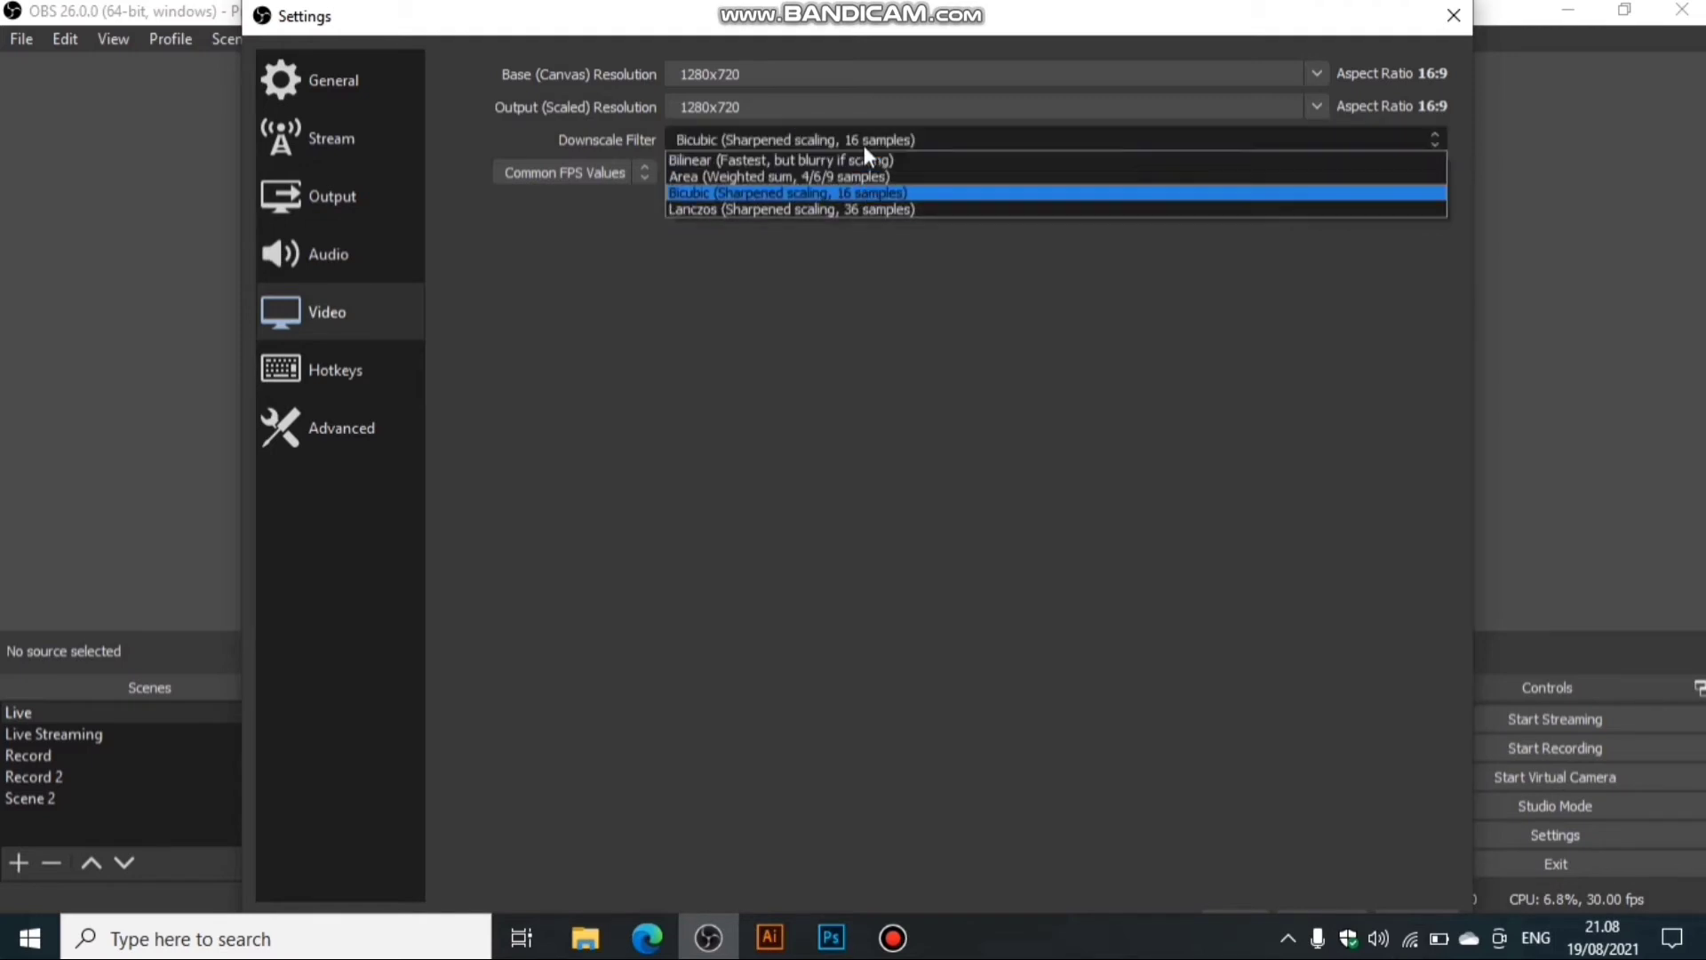
pyautogui.click(911, 194)
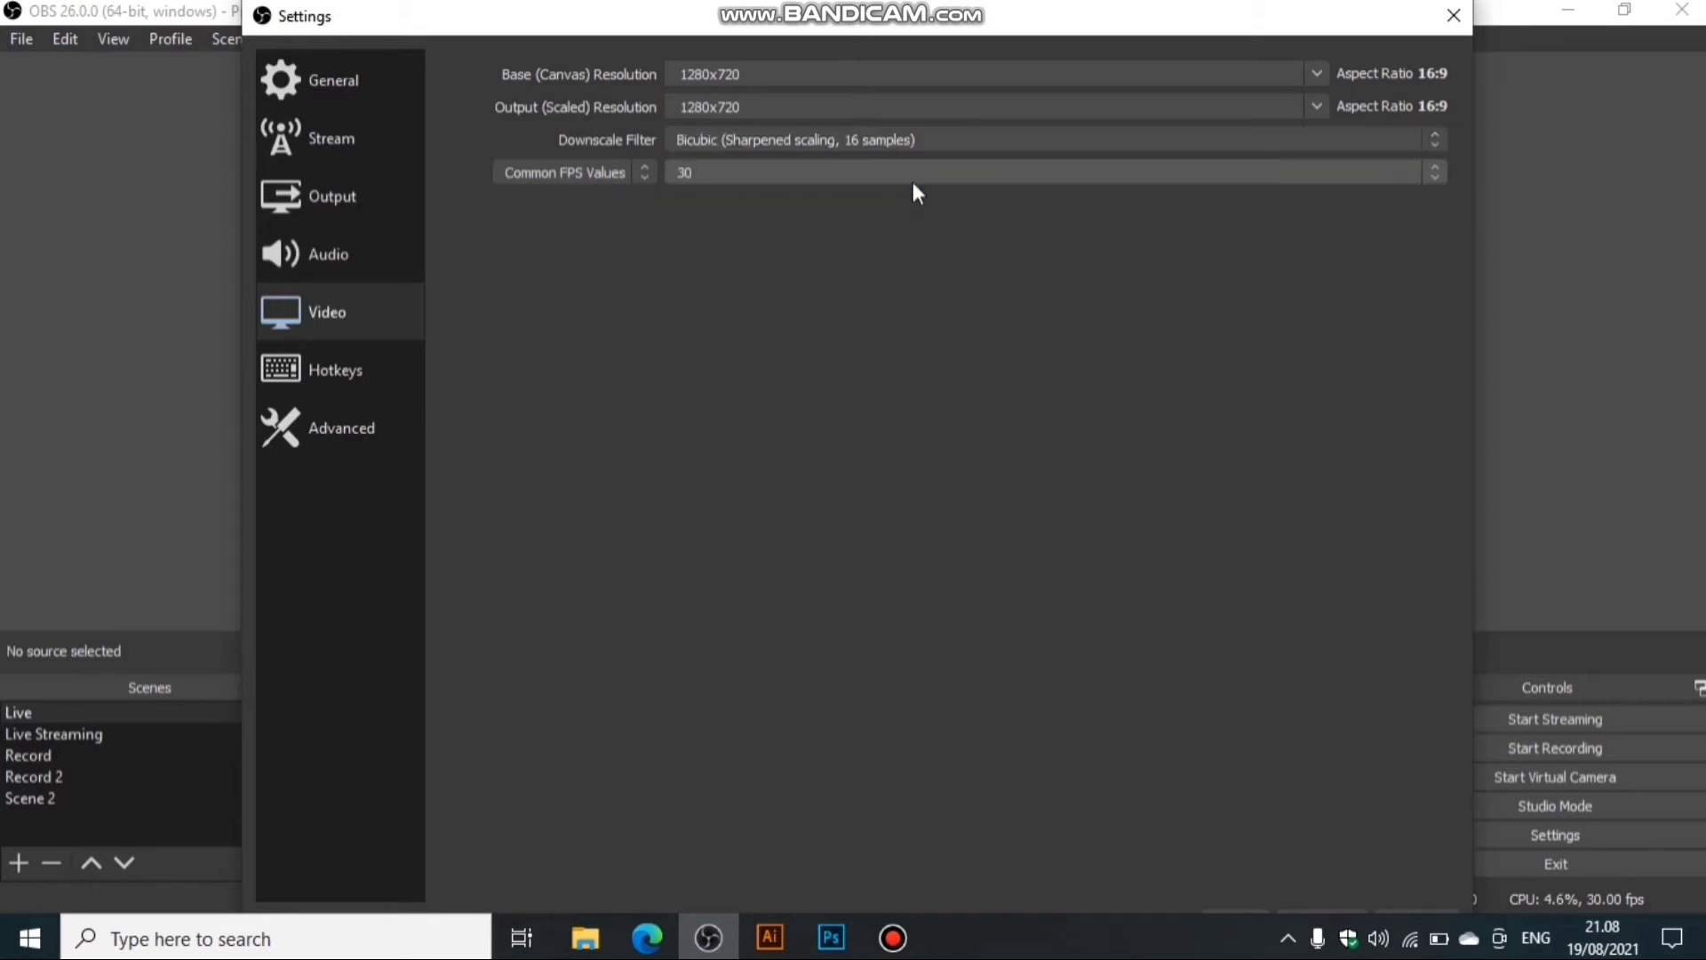
pyautogui.click(915, 183)
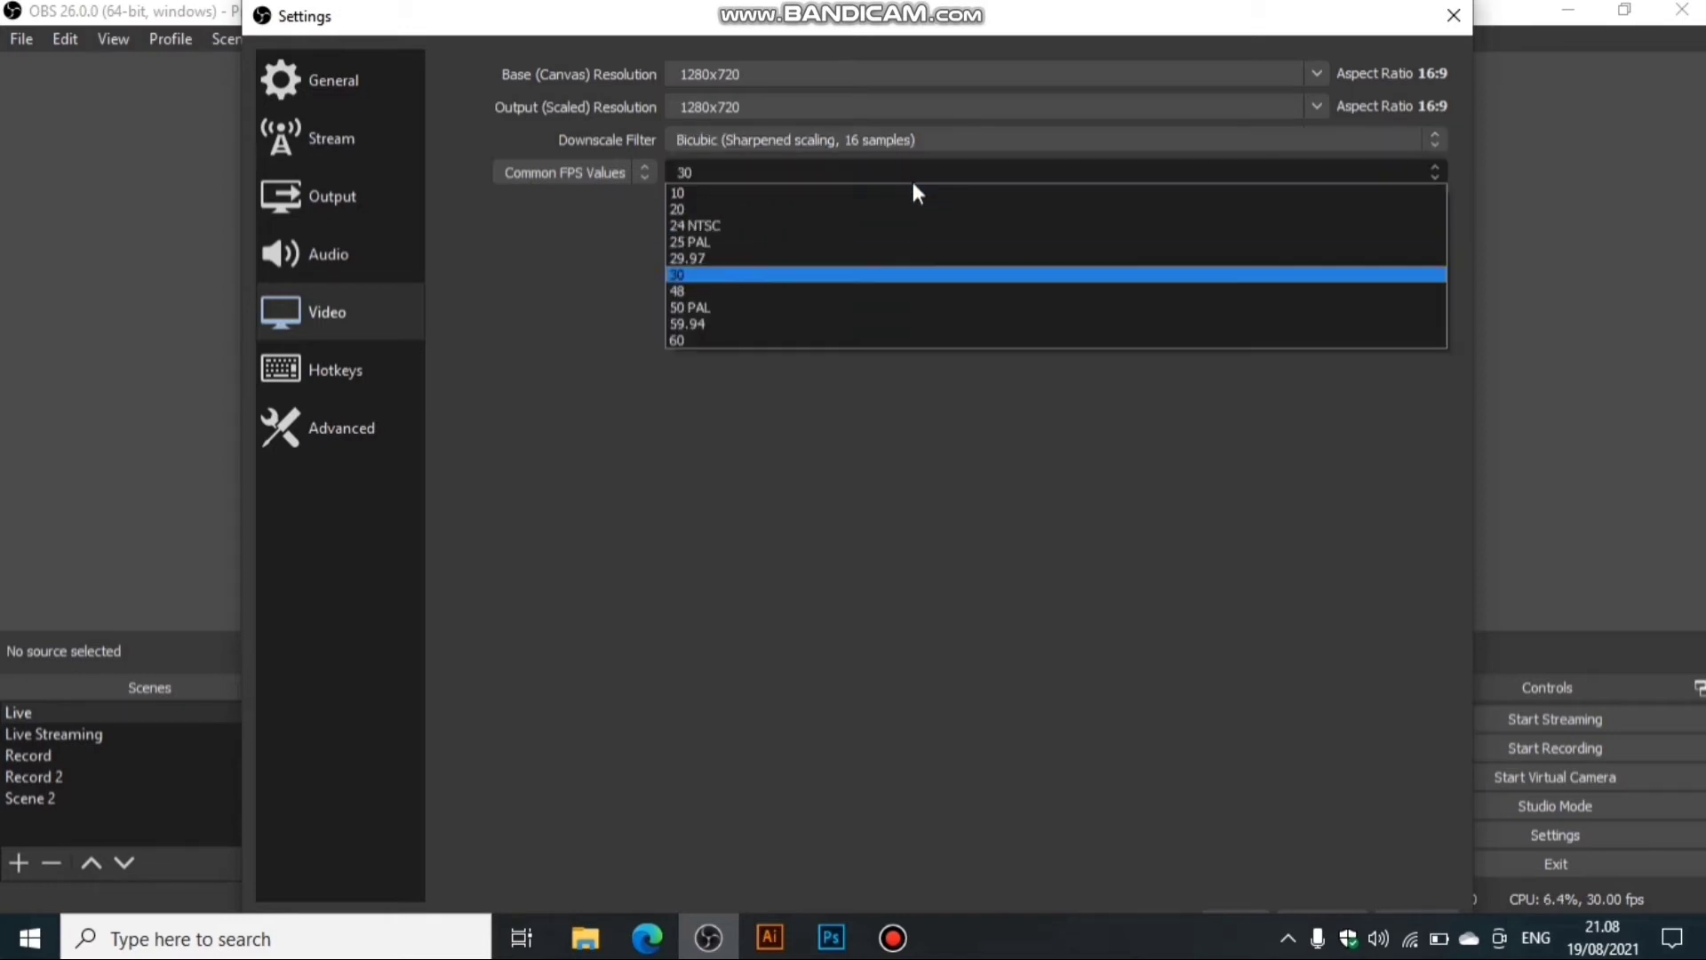
pyautogui.click(874, 276)
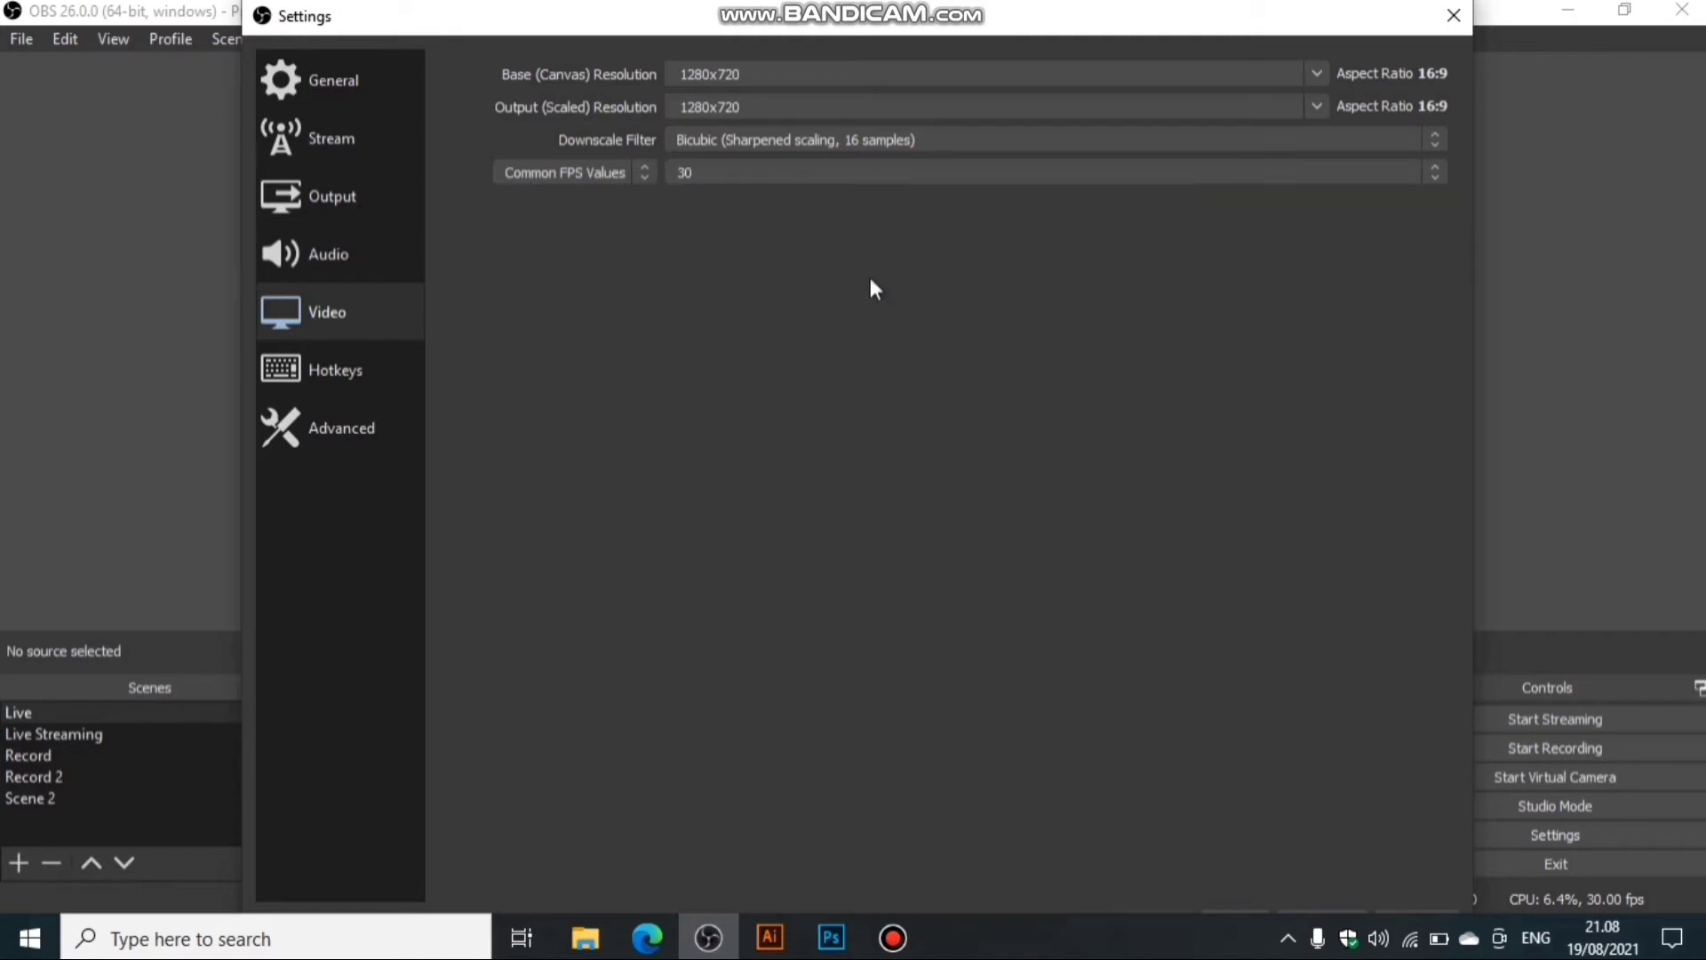
# Open the Hotkeys settings, try A for Start Streaming and S for Stop Streaming, and clear both hotkeys again.
pyautogui.click(381, 385)
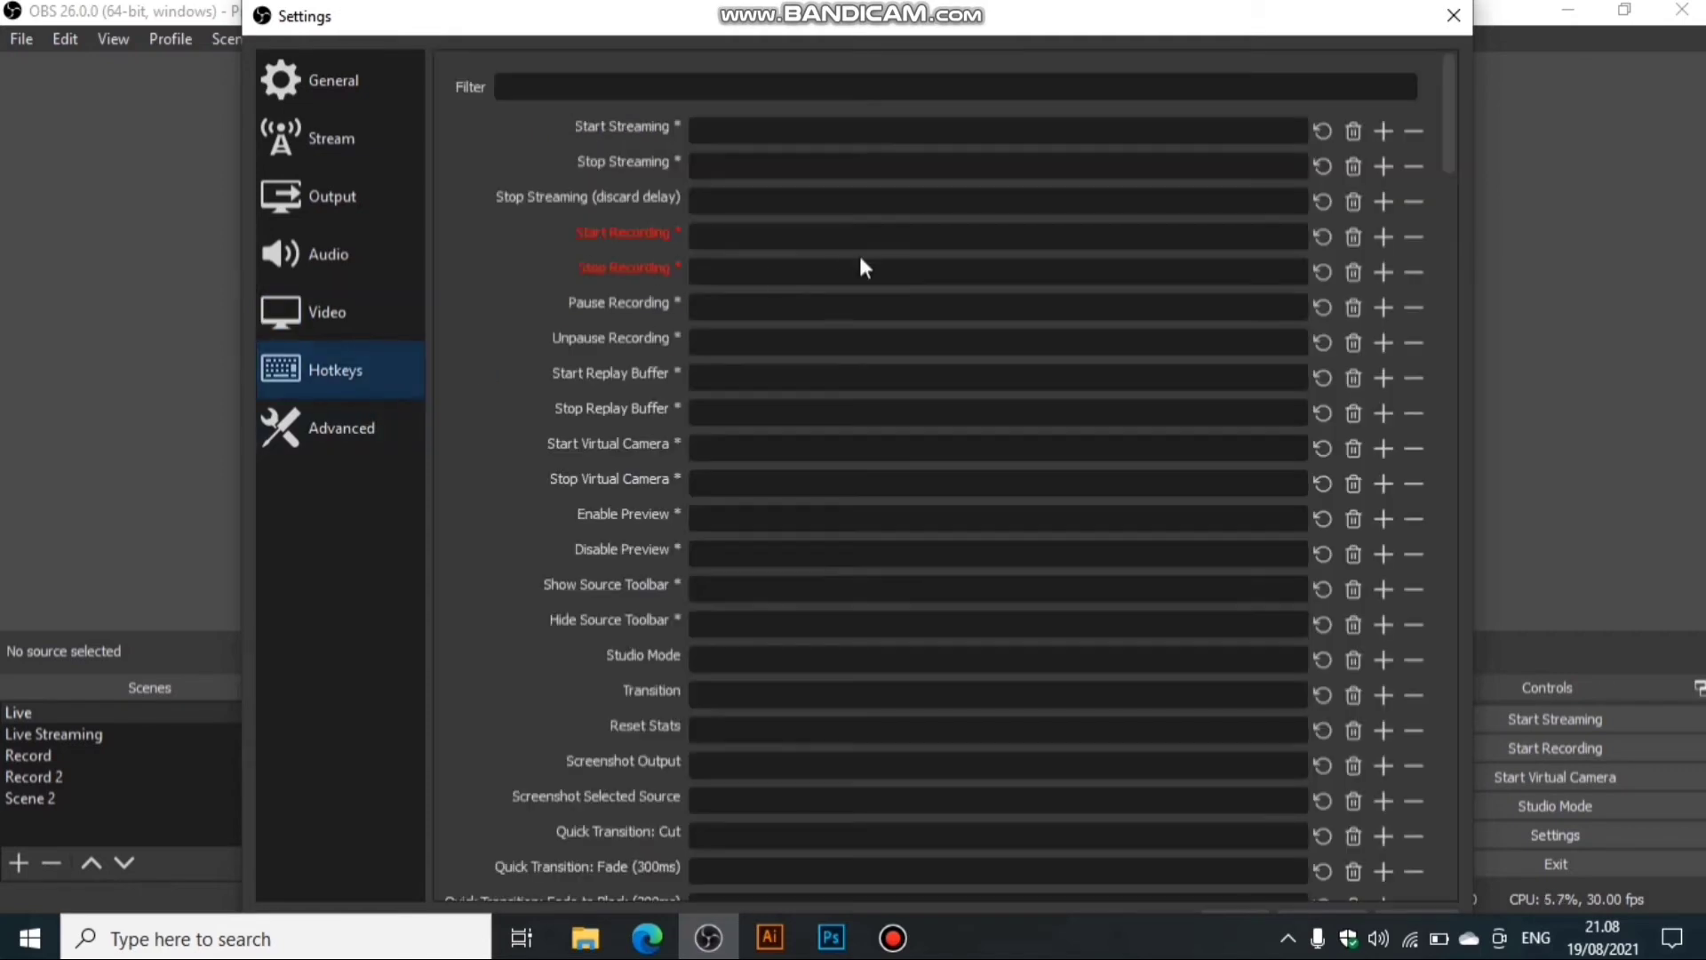
pyautogui.scroll(-5, 552, 147)
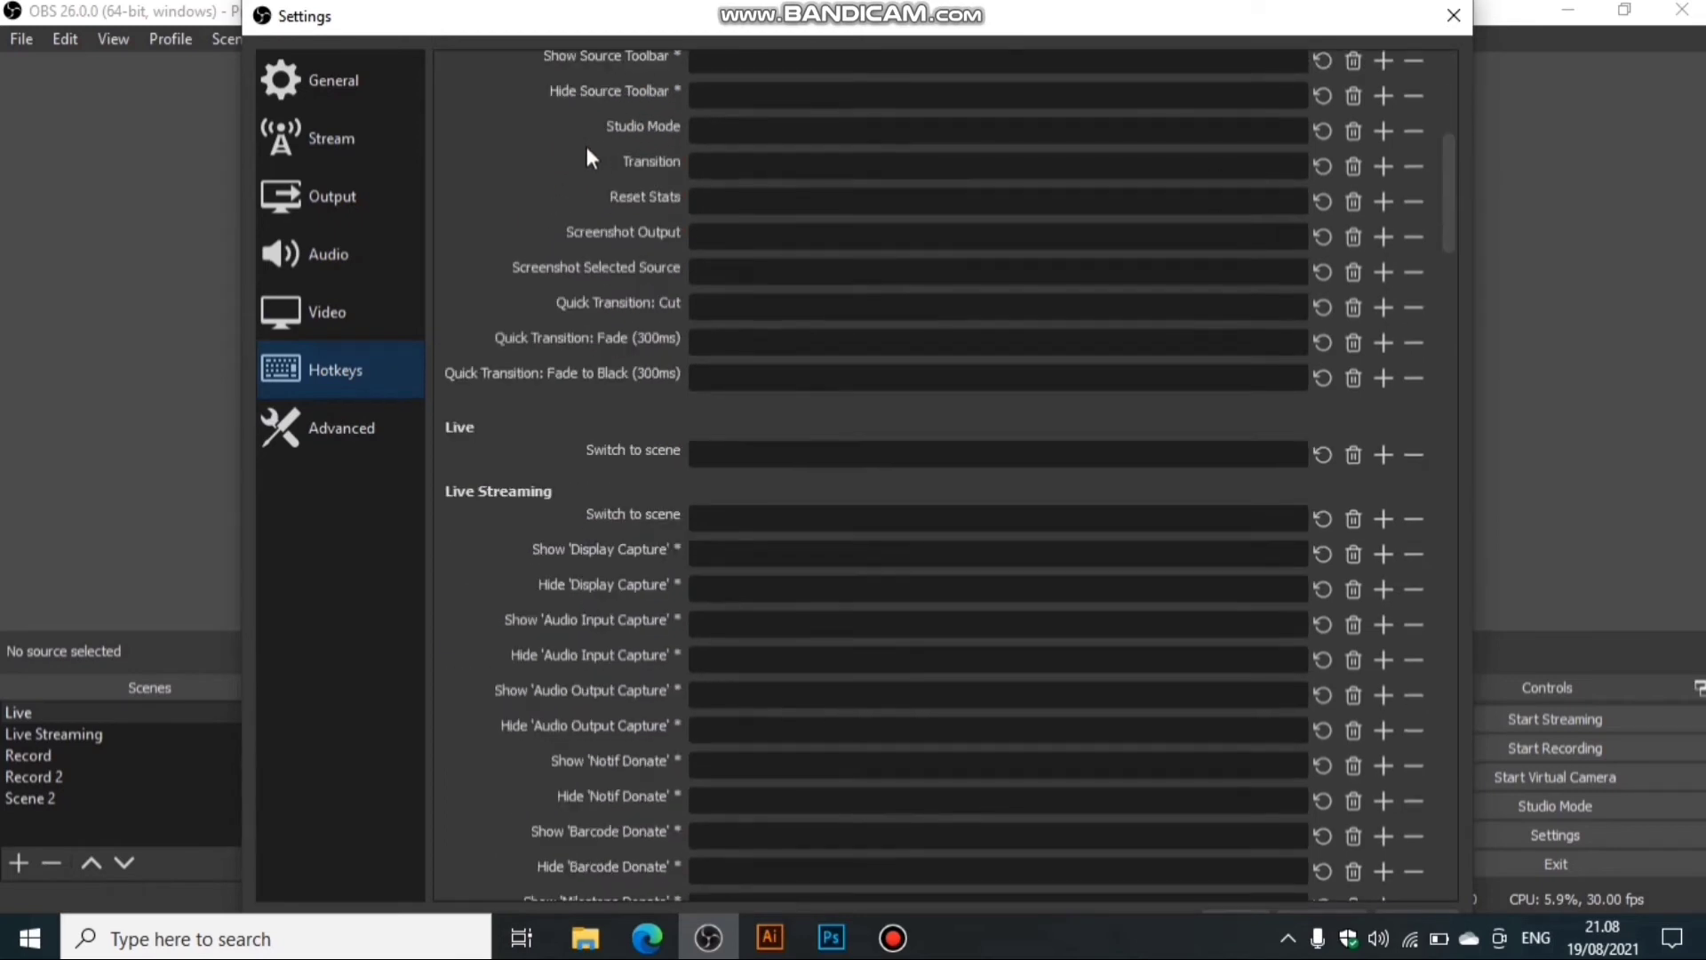
pyautogui.scroll(5, 591, 149)
pyautogui.click(720, 140)
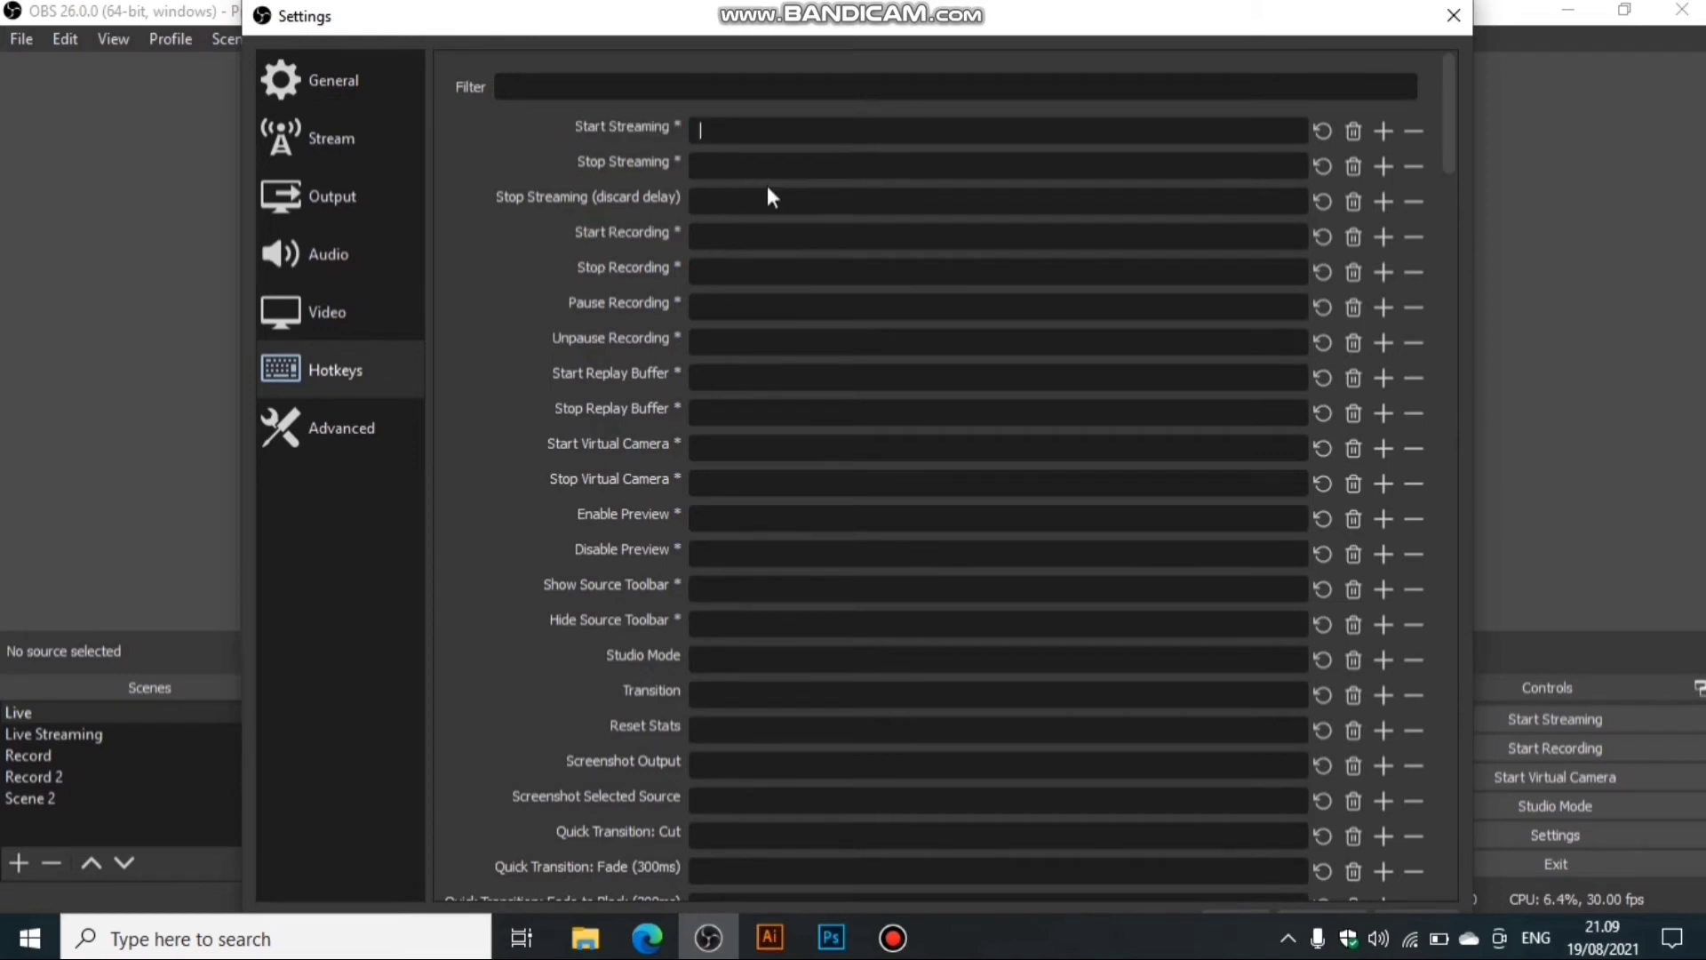
pyautogui.press('a')
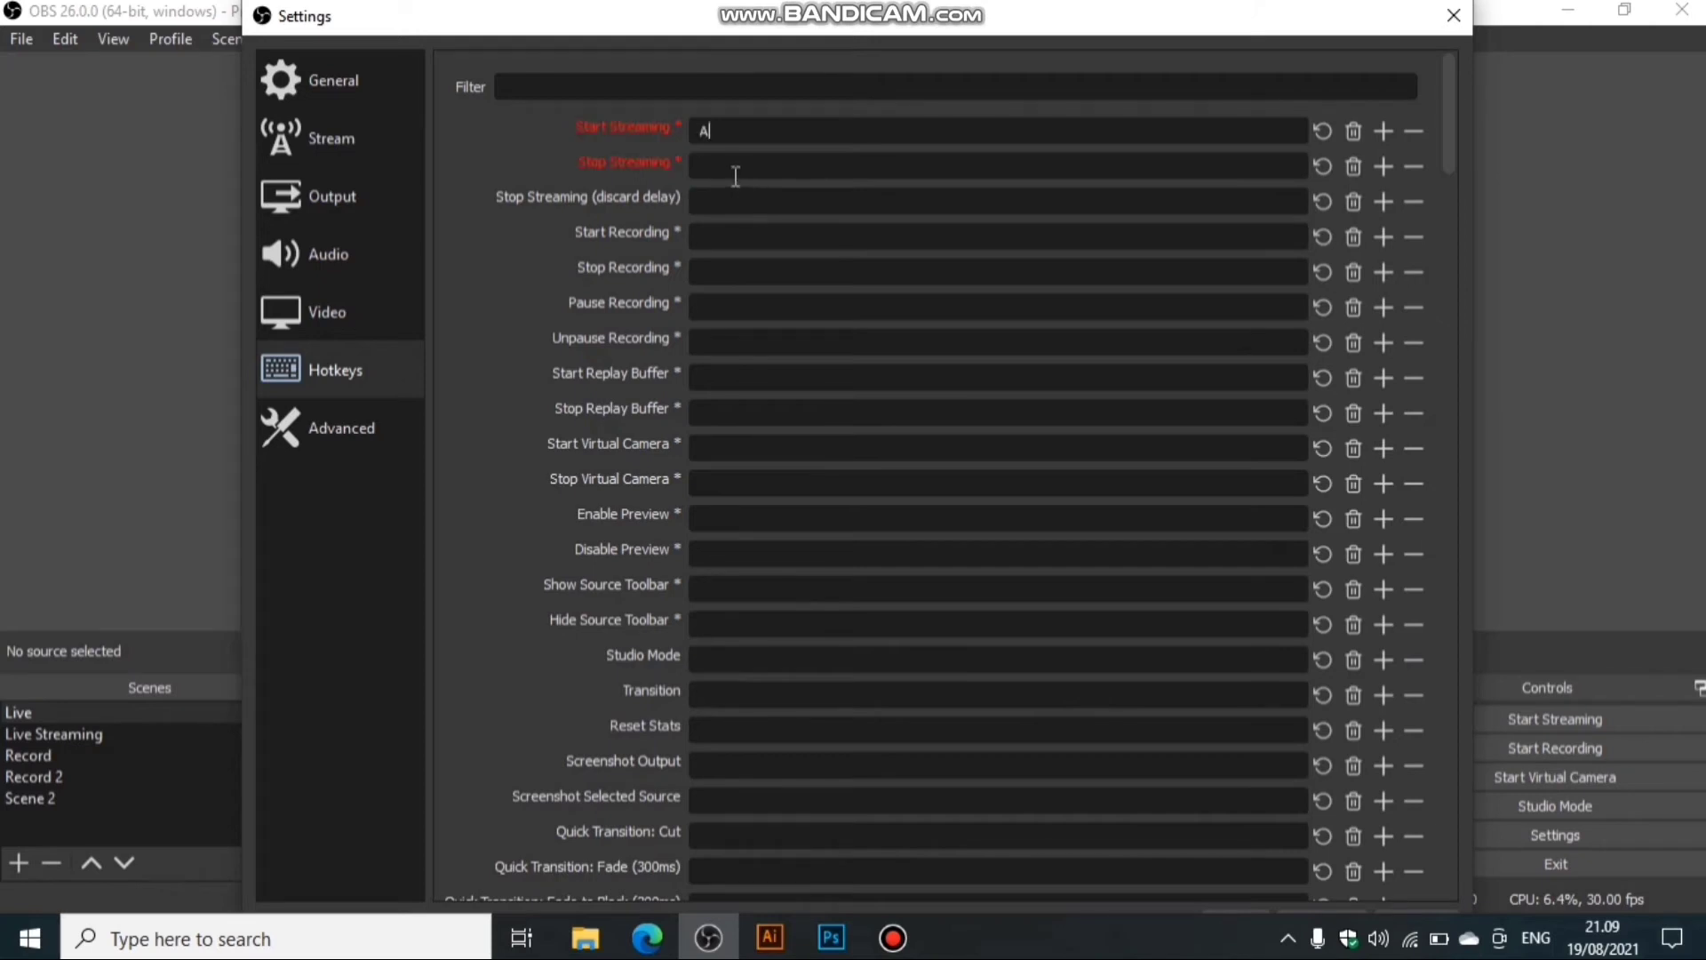
pyautogui.click(757, 171)
pyautogui.press('s')
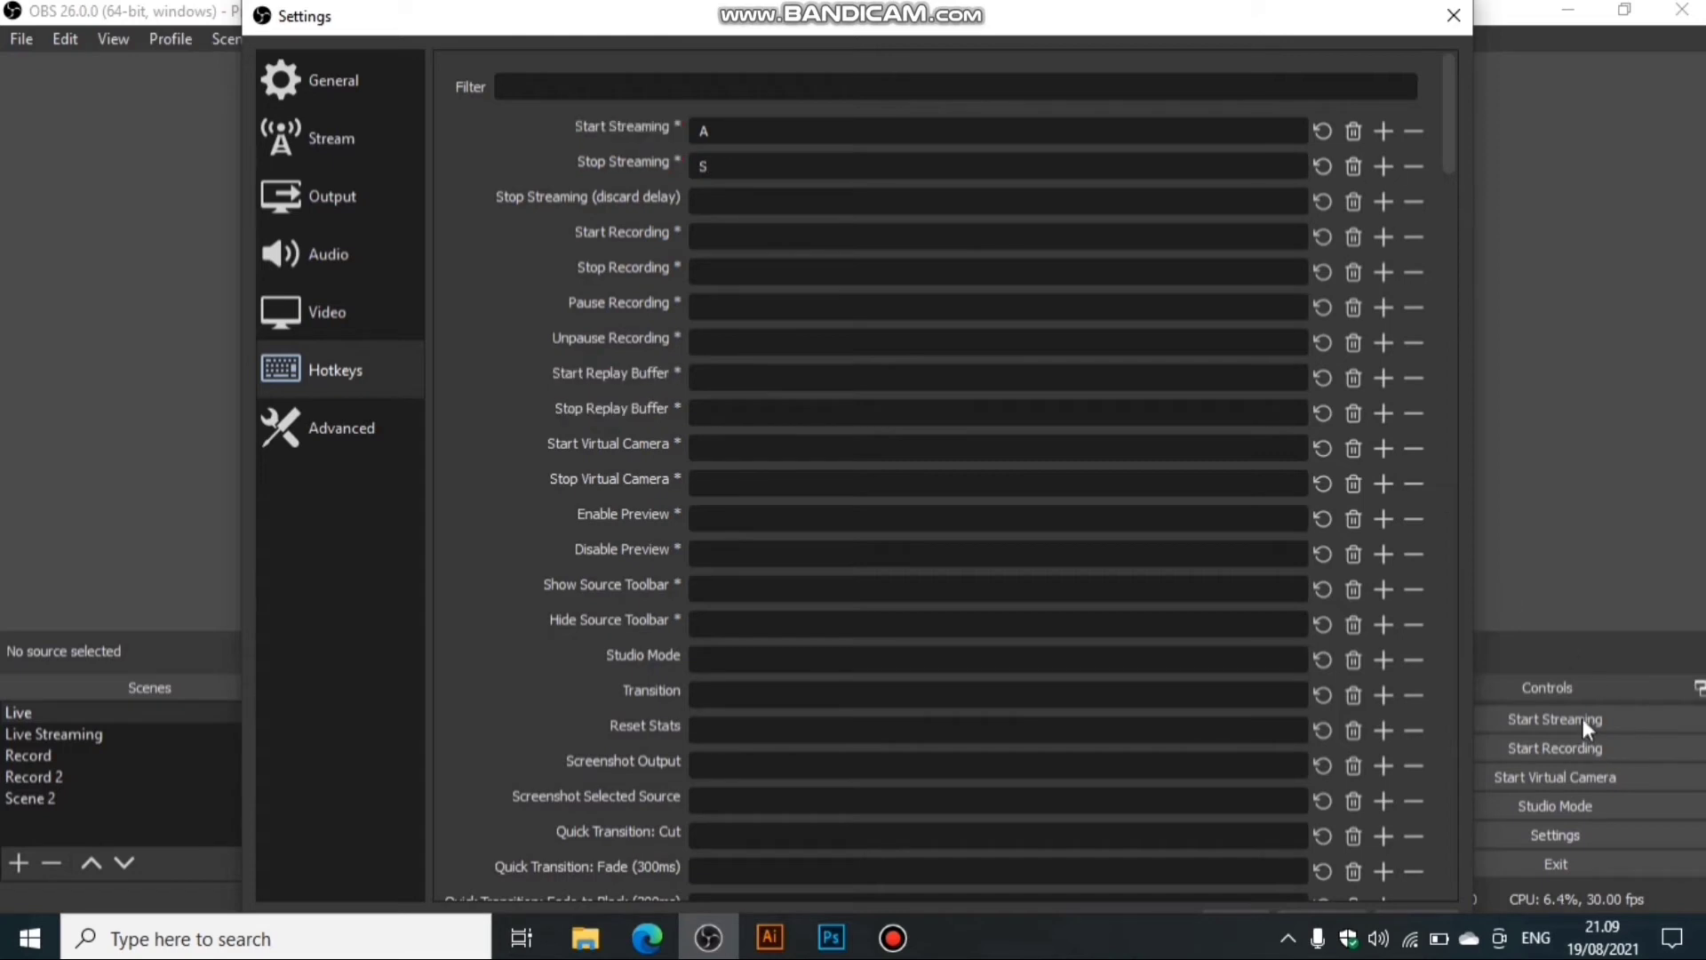
pyautogui.click(1353, 133)
pyautogui.click(1352, 168)
# Open the Advanced settings and keep the process priority at Normal and the renderer at Direct3D 11.
pyautogui.click(374, 430)
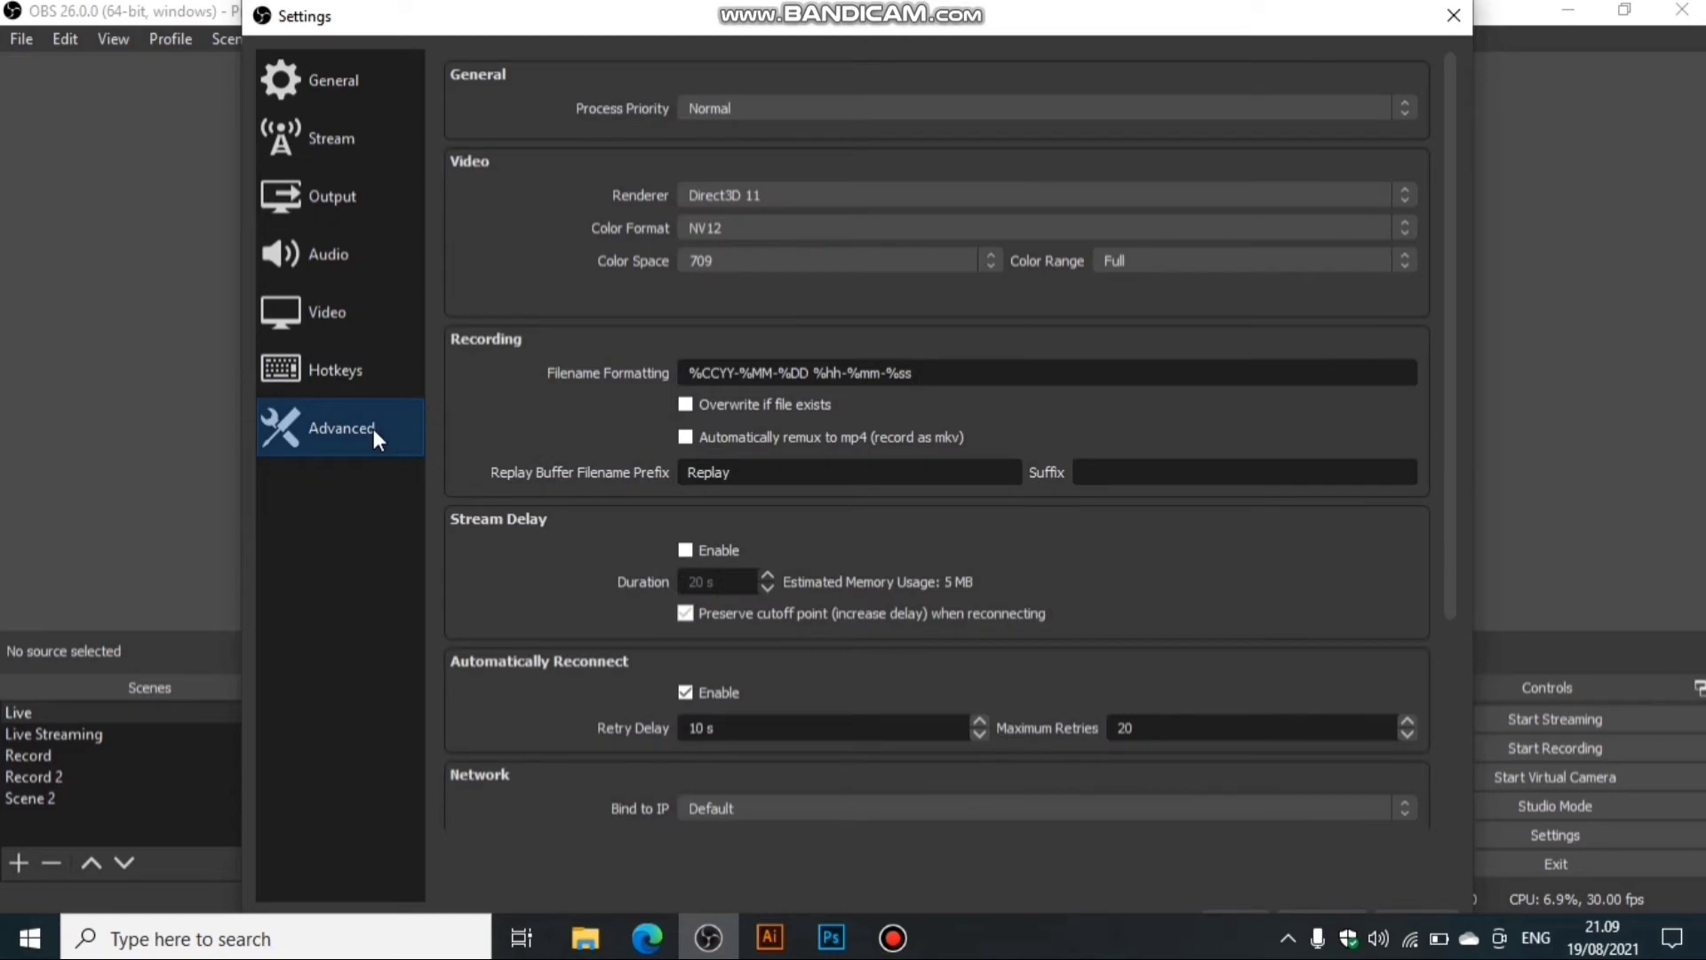
pyautogui.click(739, 109)
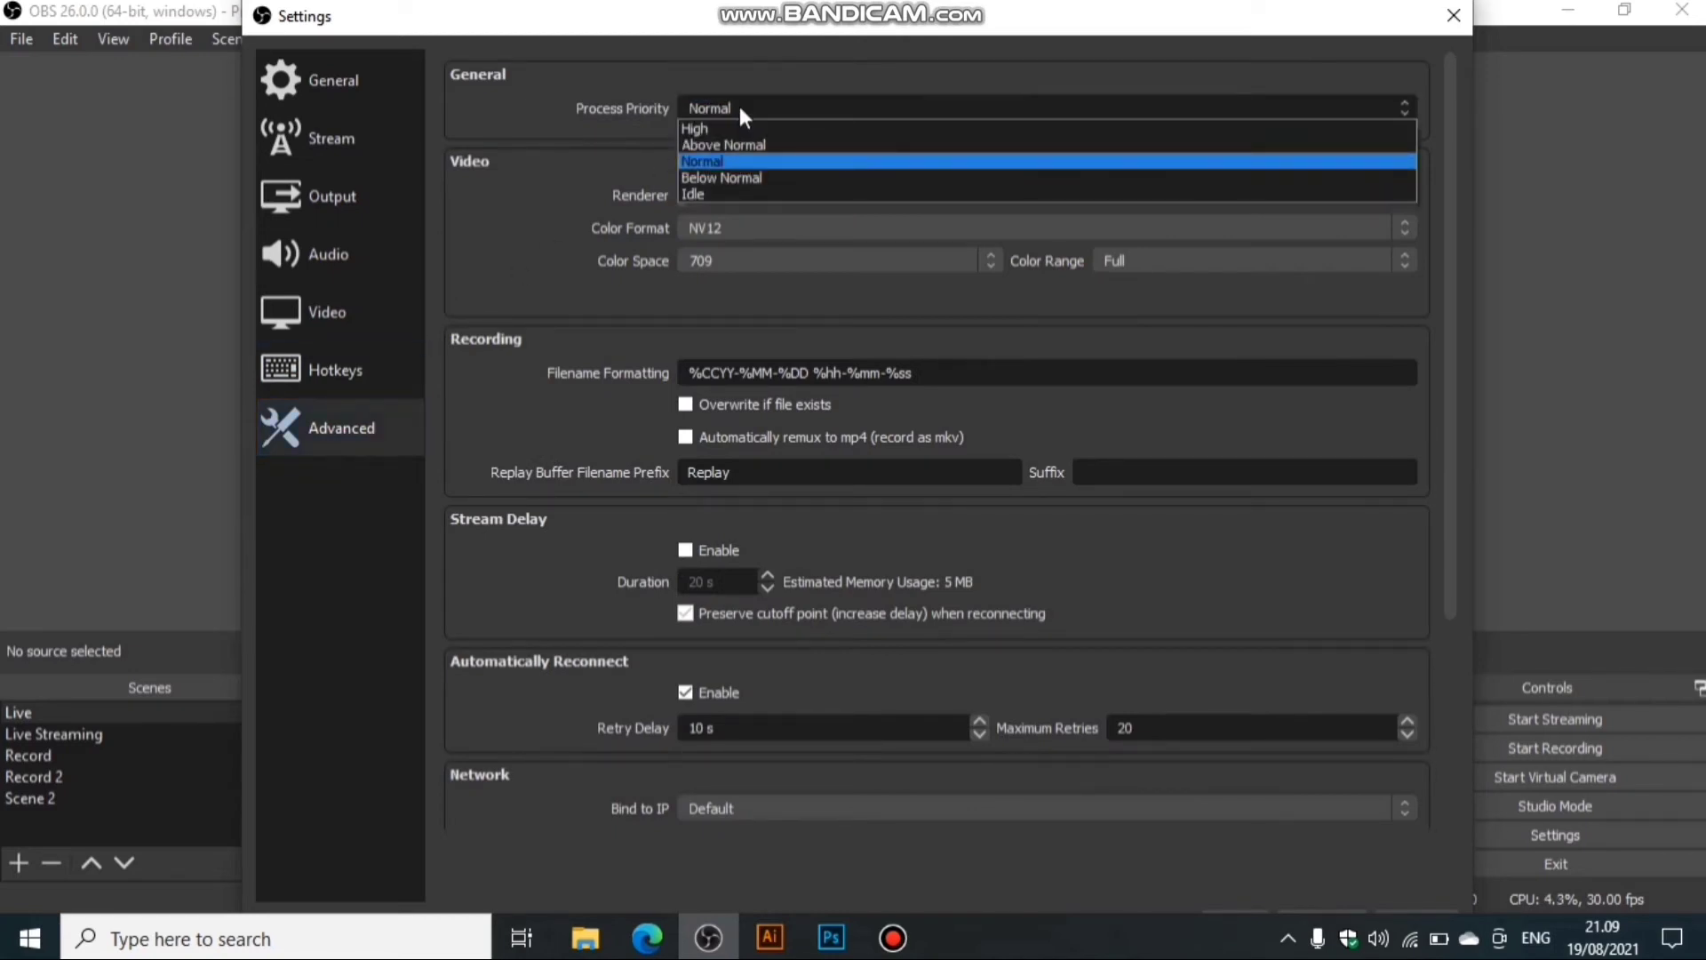
pyautogui.click(718, 163)
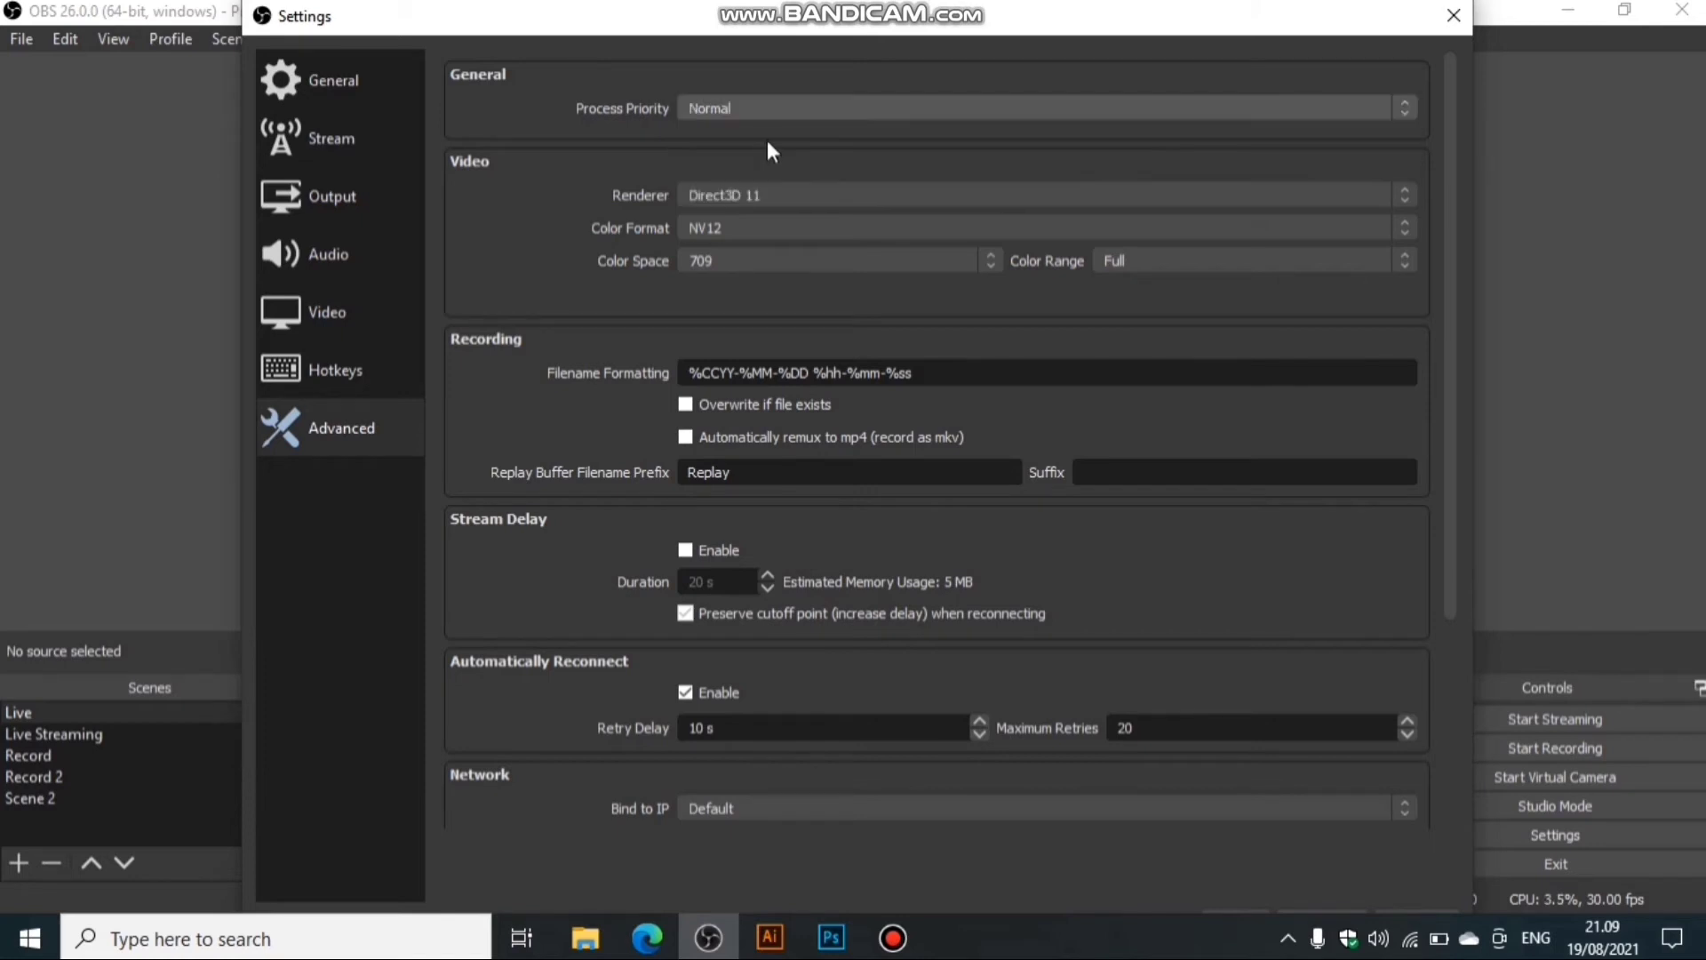
pyautogui.click(808, 195)
pyautogui.click(807, 191)
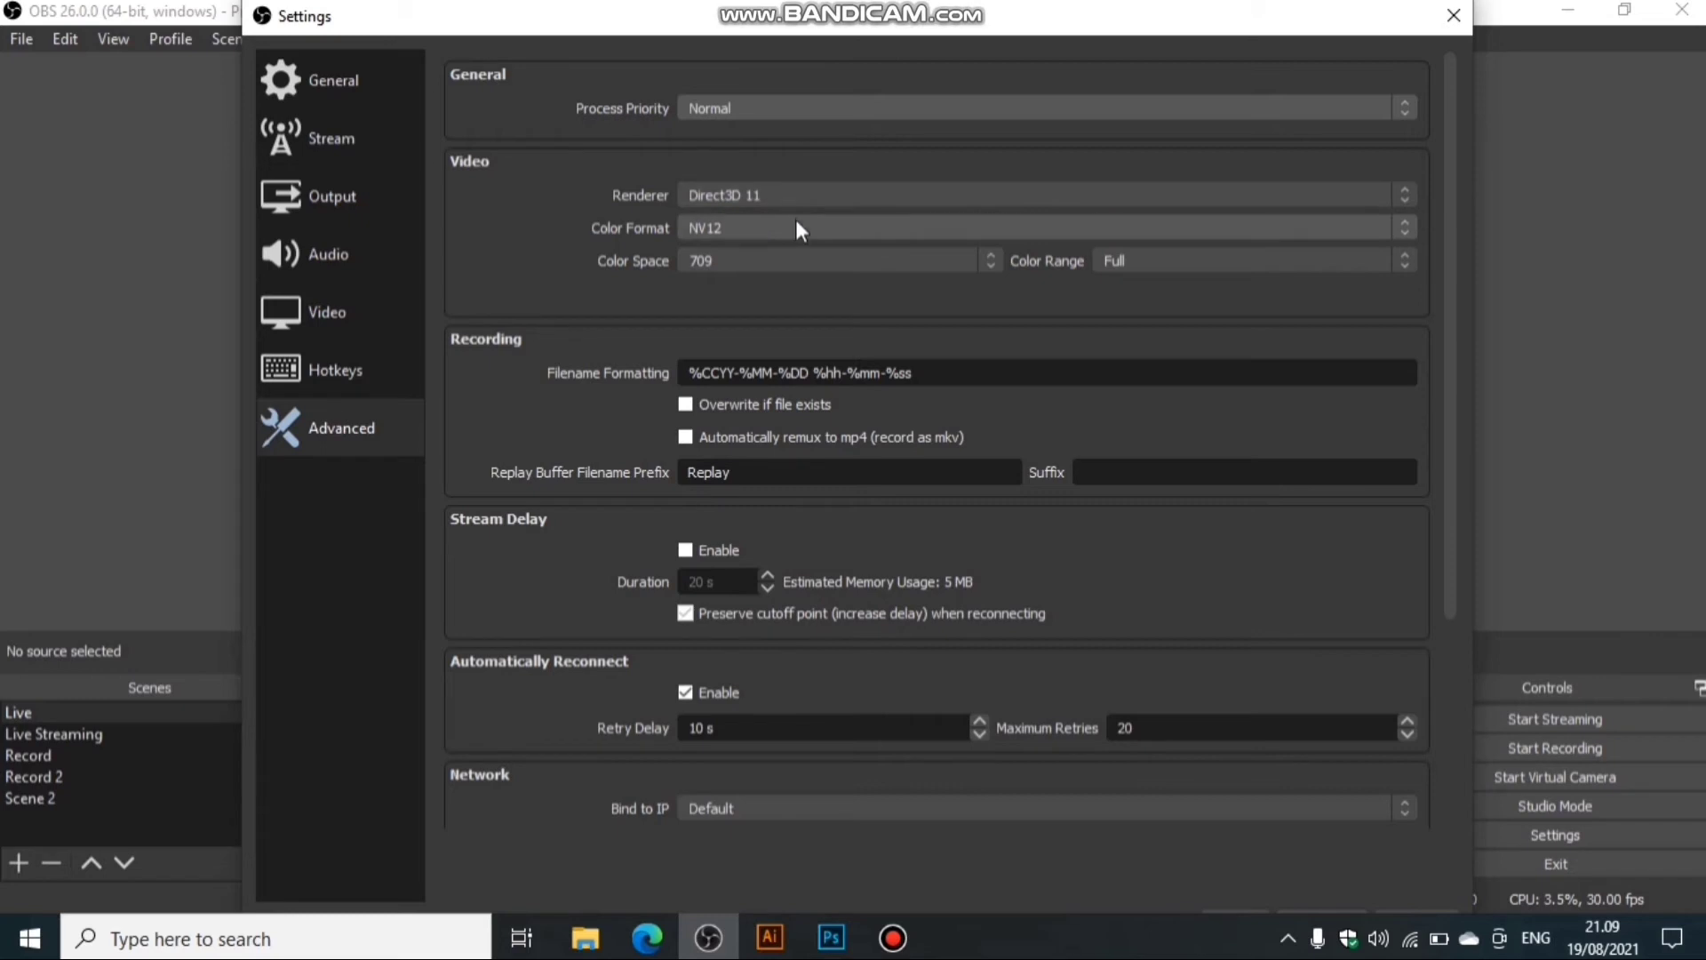
# Keep the advanced video options at color format NV12, color space 709 and color range Full.
pyautogui.click(797, 226)
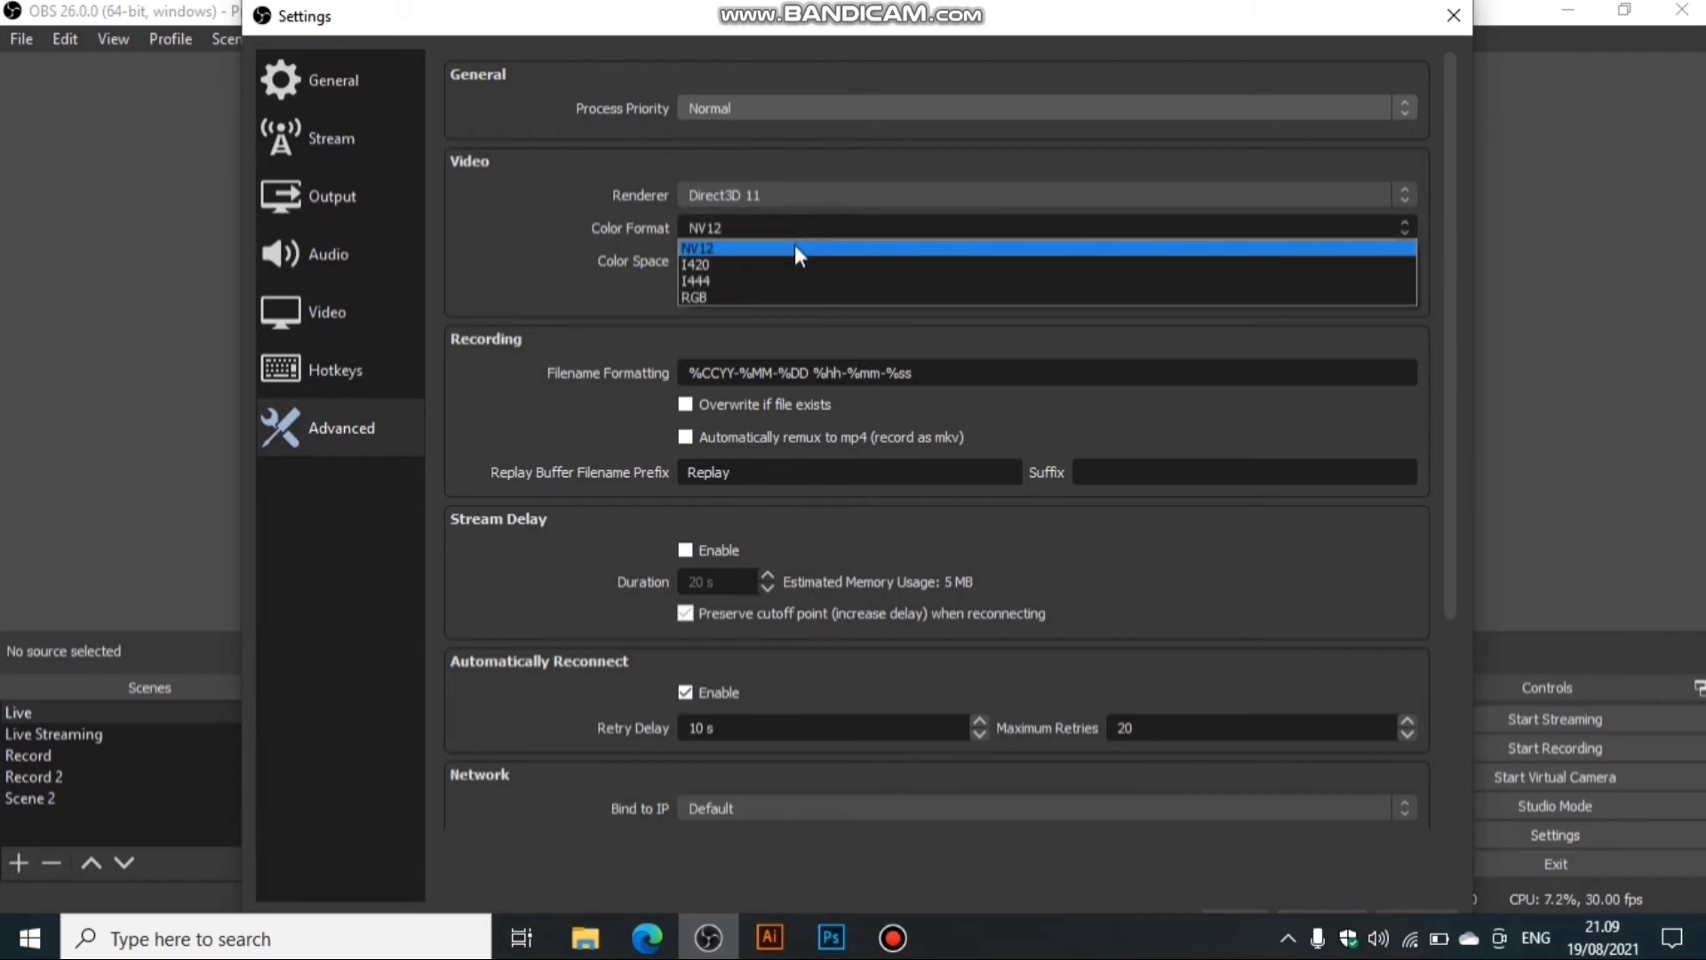
pyautogui.click(795, 246)
pyautogui.click(789, 261)
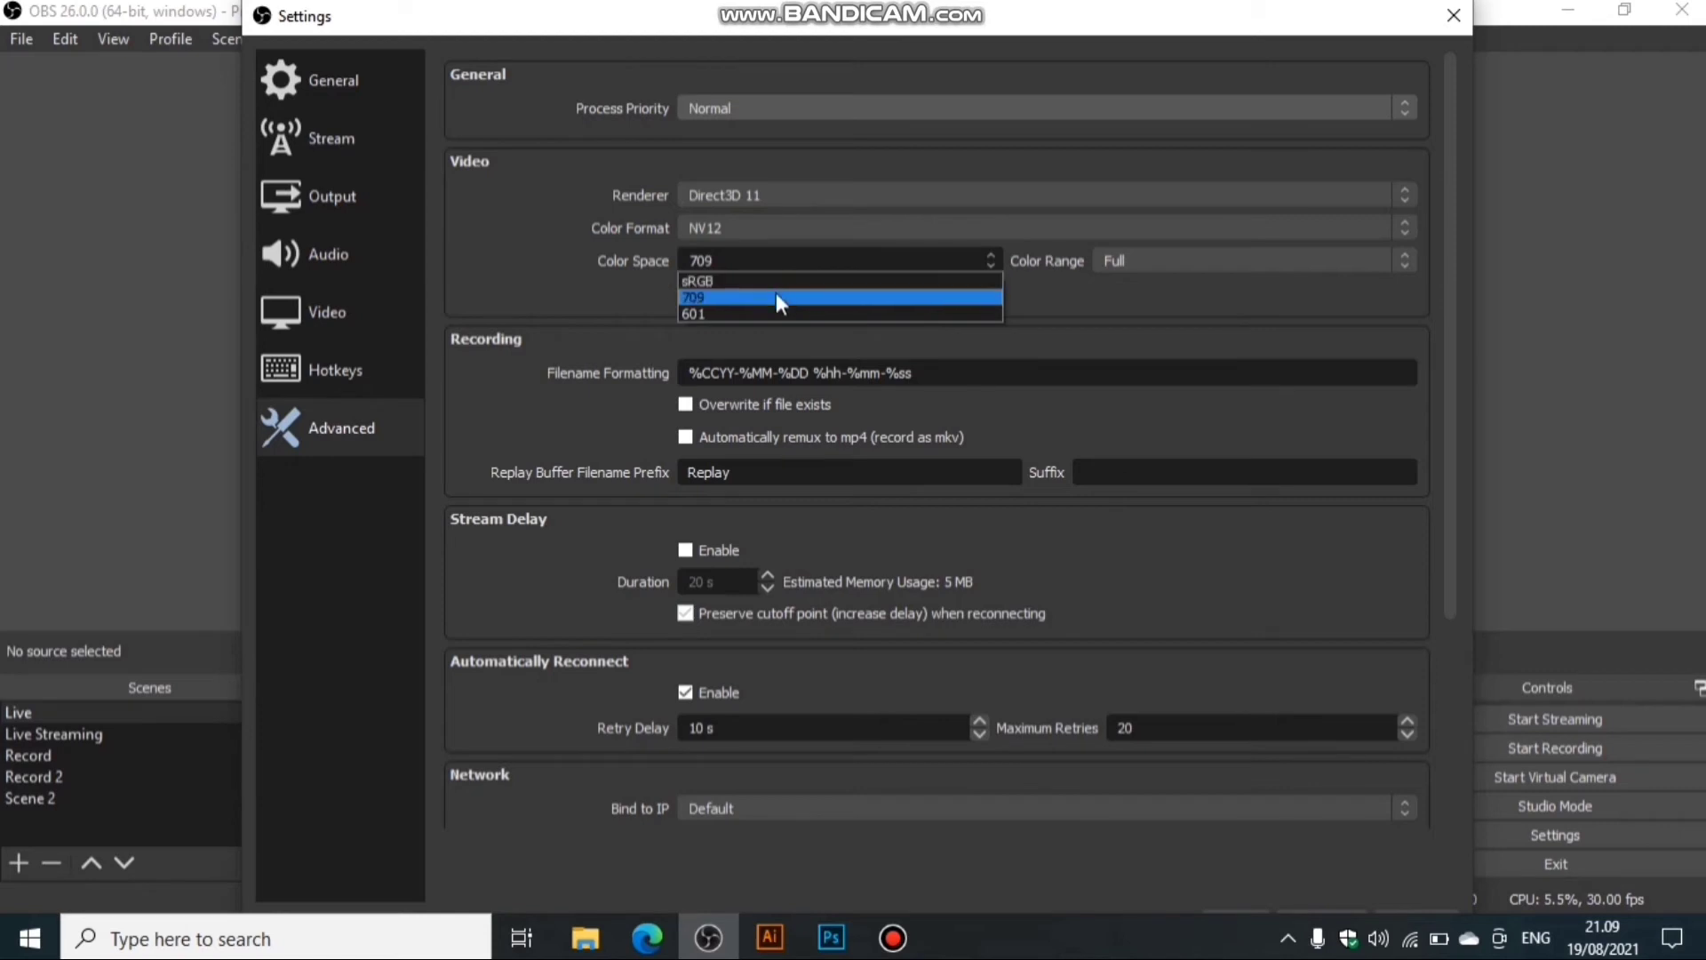
pyautogui.click(777, 295)
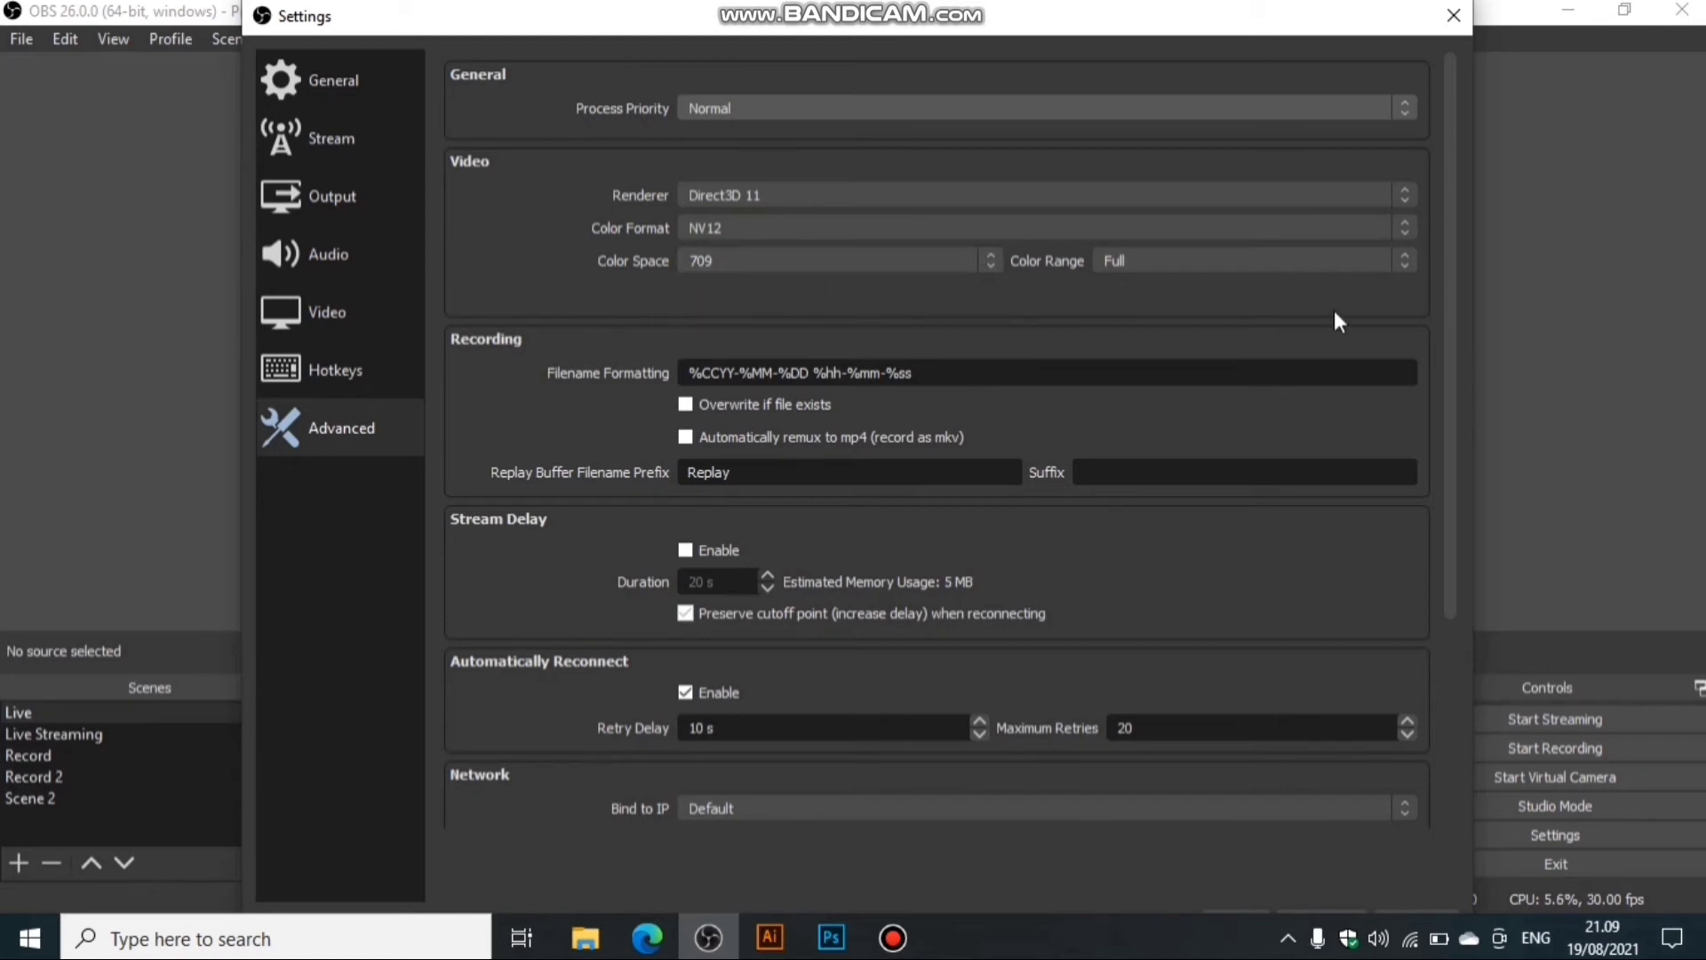
pyautogui.click(1288, 264)
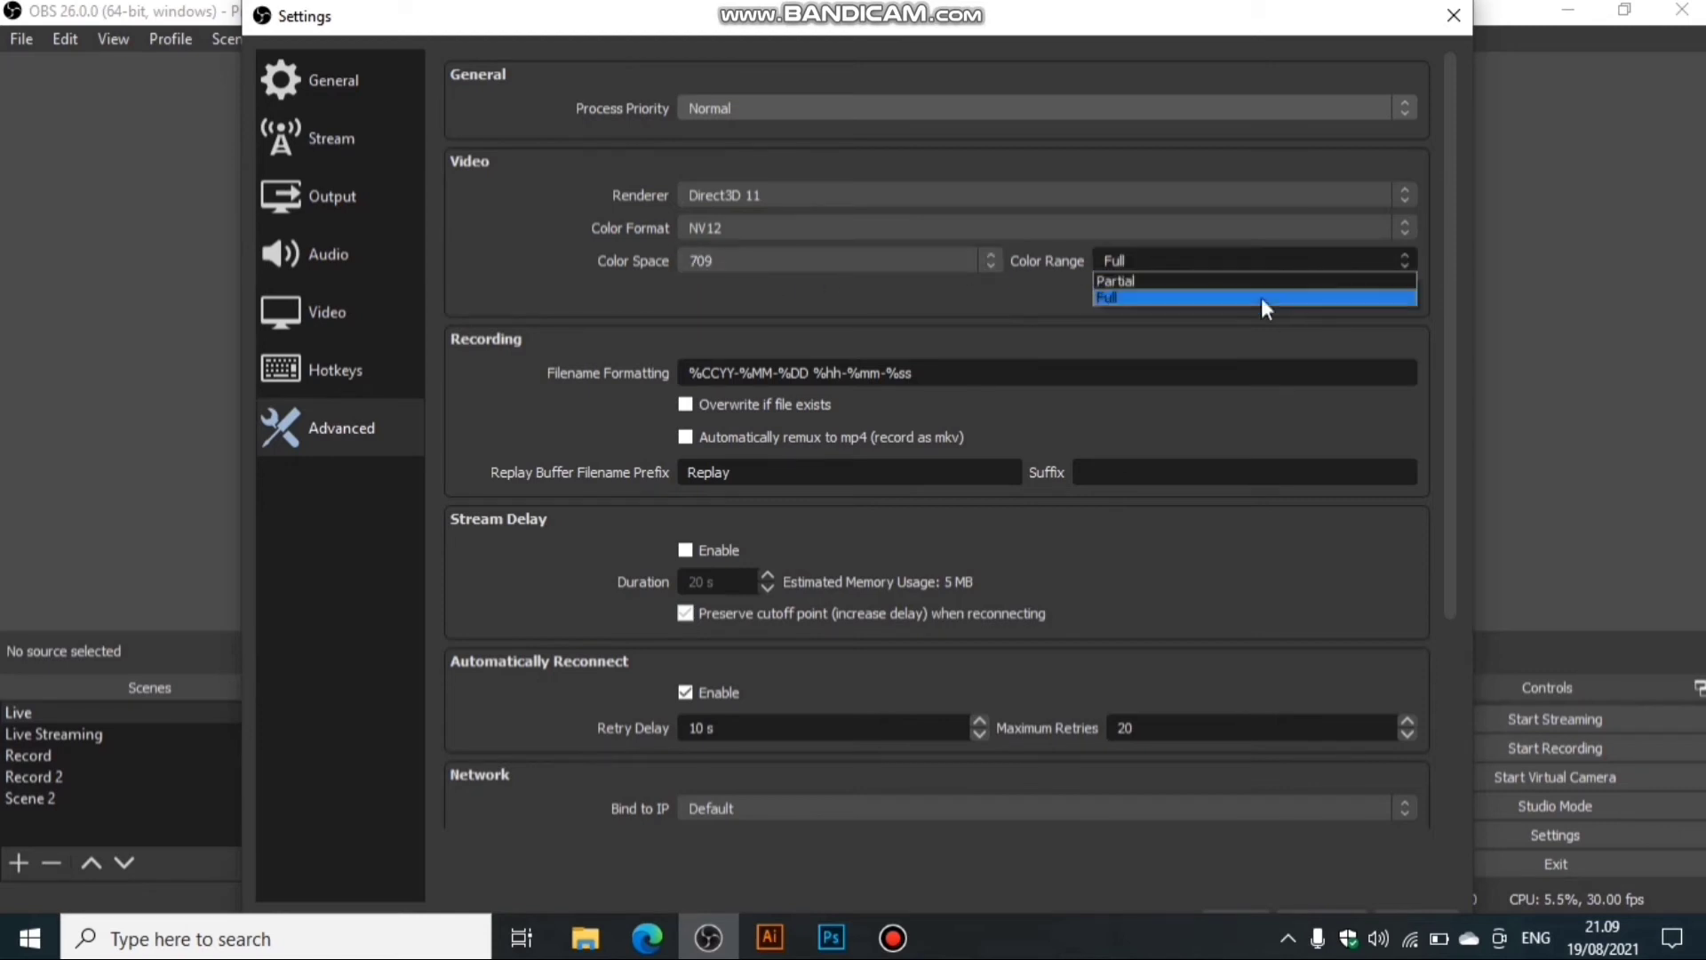
pyautogui.click(1265, 299)
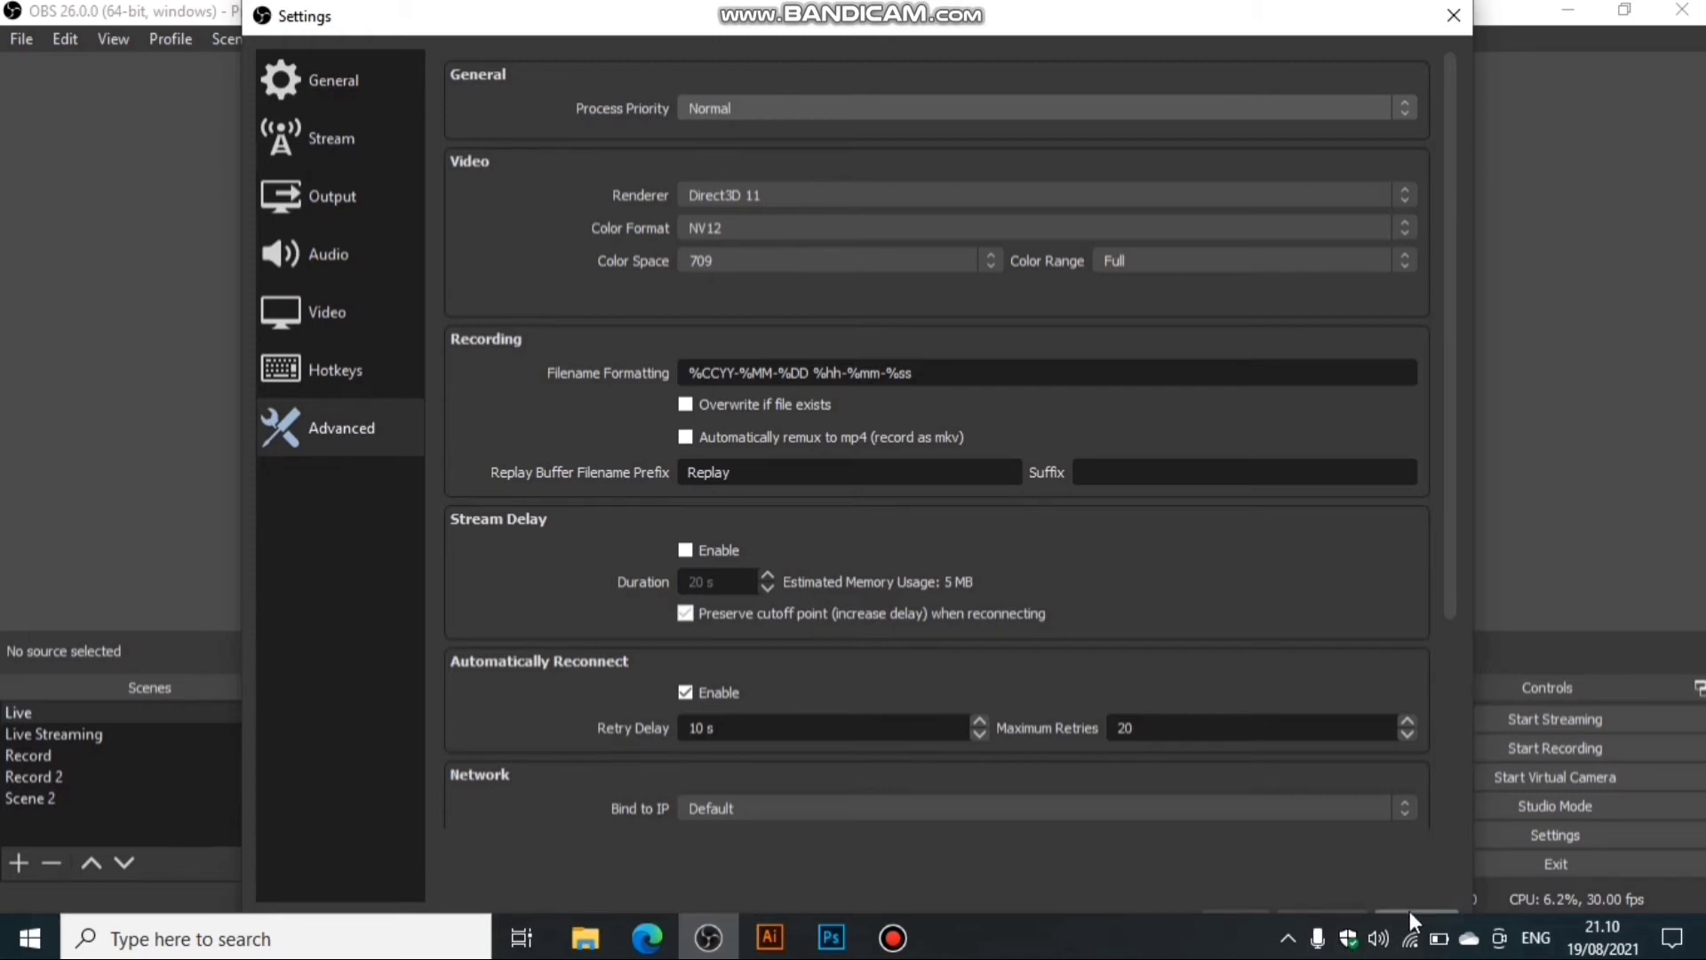
# Reposition the Settings window to reach its lower edge, apply all the changes and close it.
pyautogui.moveTo(1237, 11); pyautogui.dragTo(1210, 85)
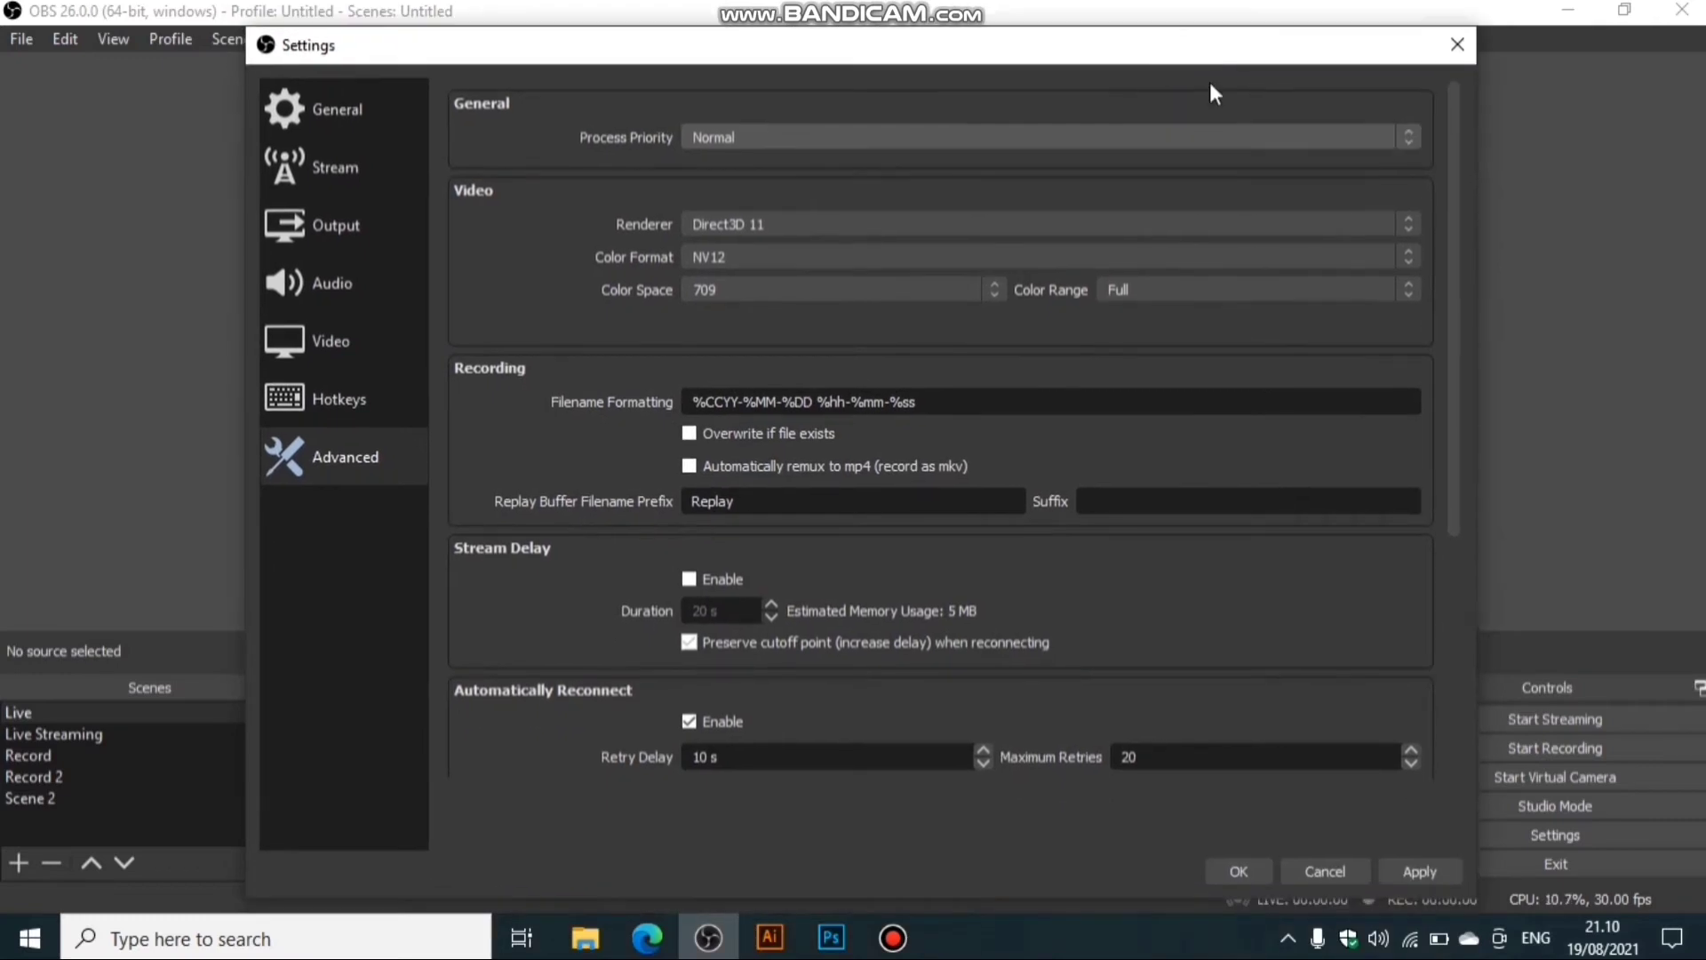
pyautogui.click(1416, 872)
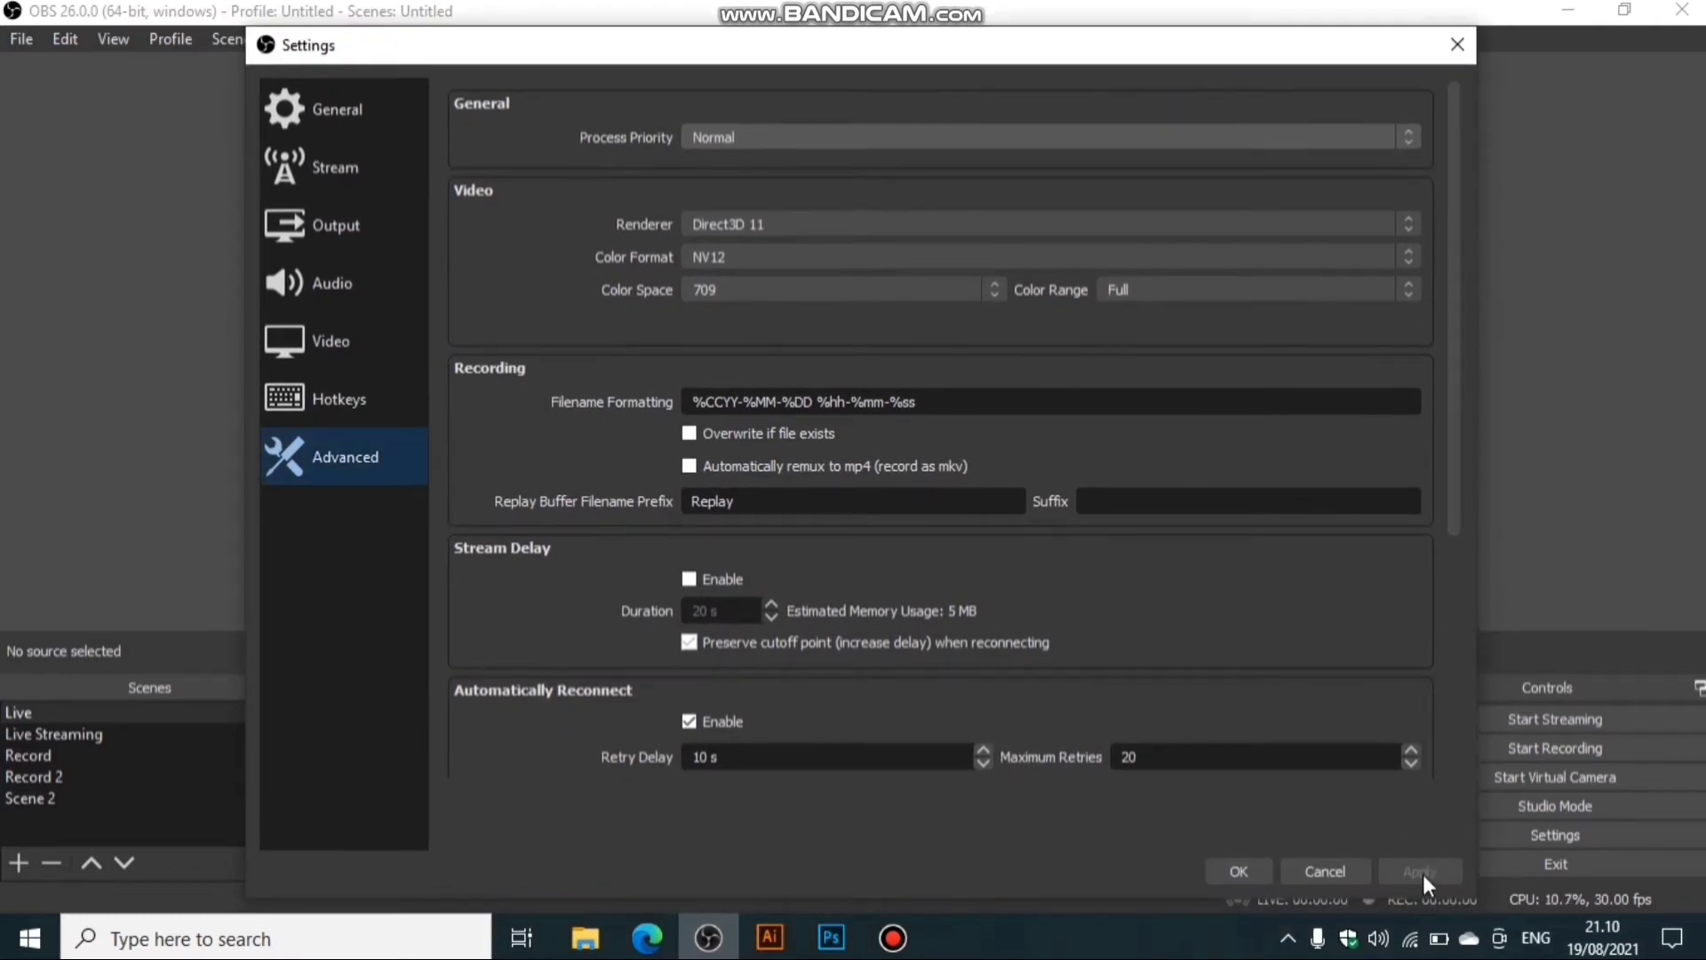
pyautogui.click(1240, 871)
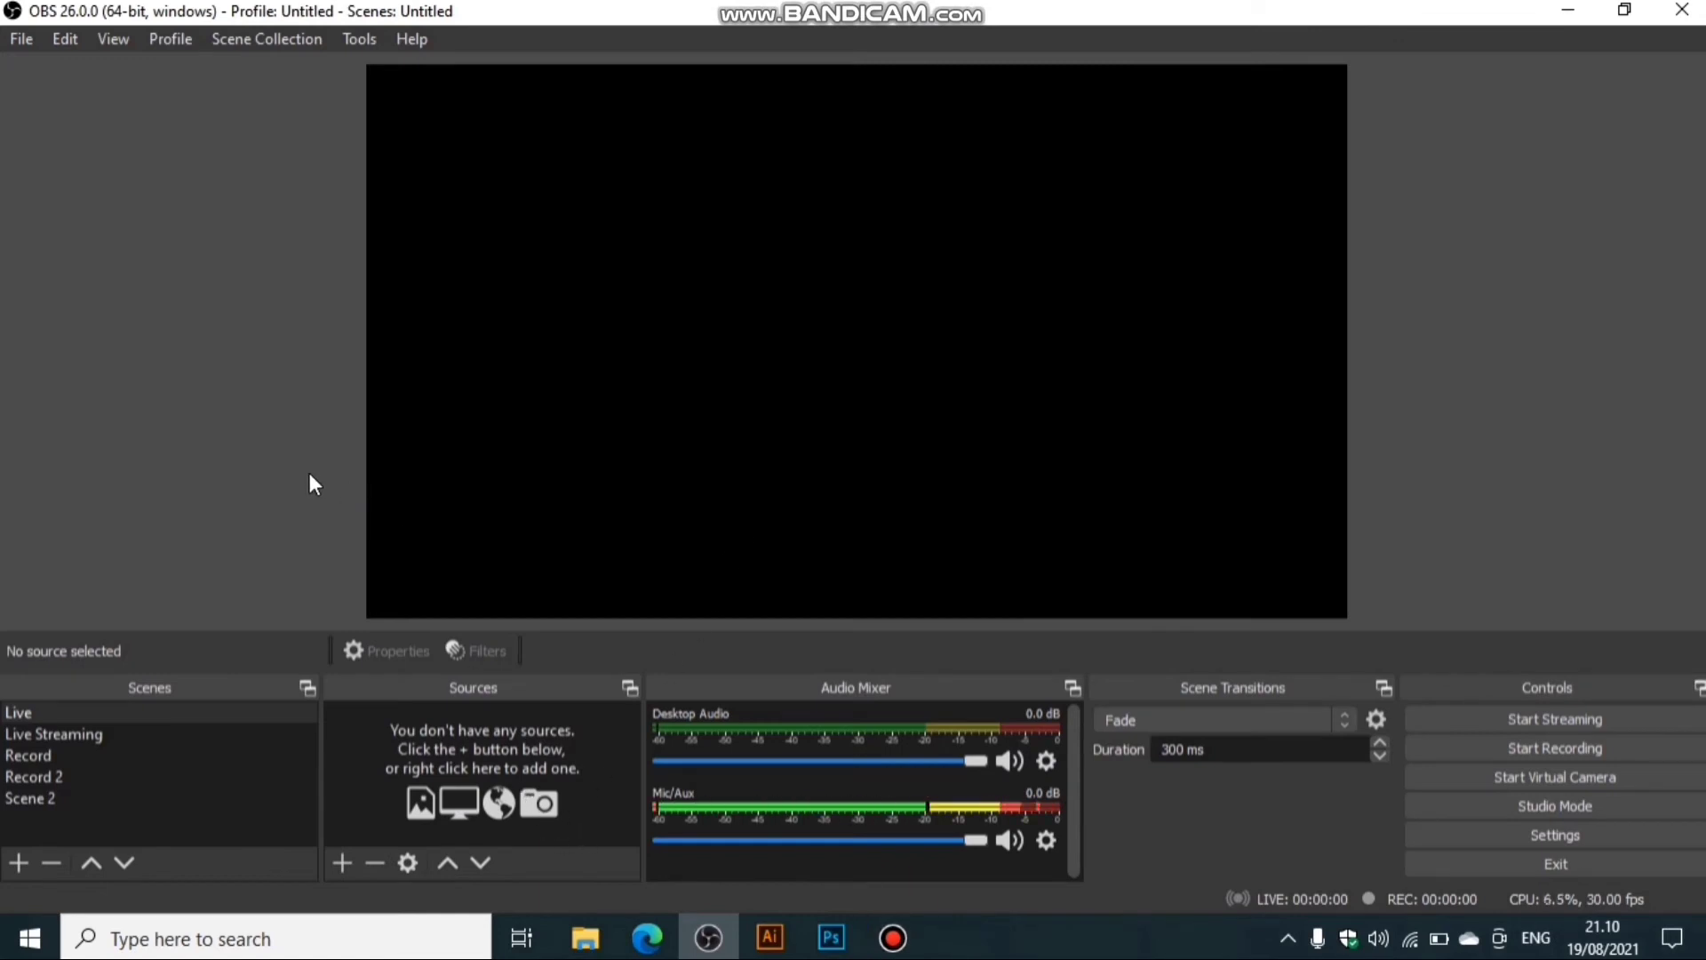
# Add a new Window Capture source to the Live scene, capturing the msedge.exe window with the YouTube Help page, and select it.
pyautogui.click(222, 715)
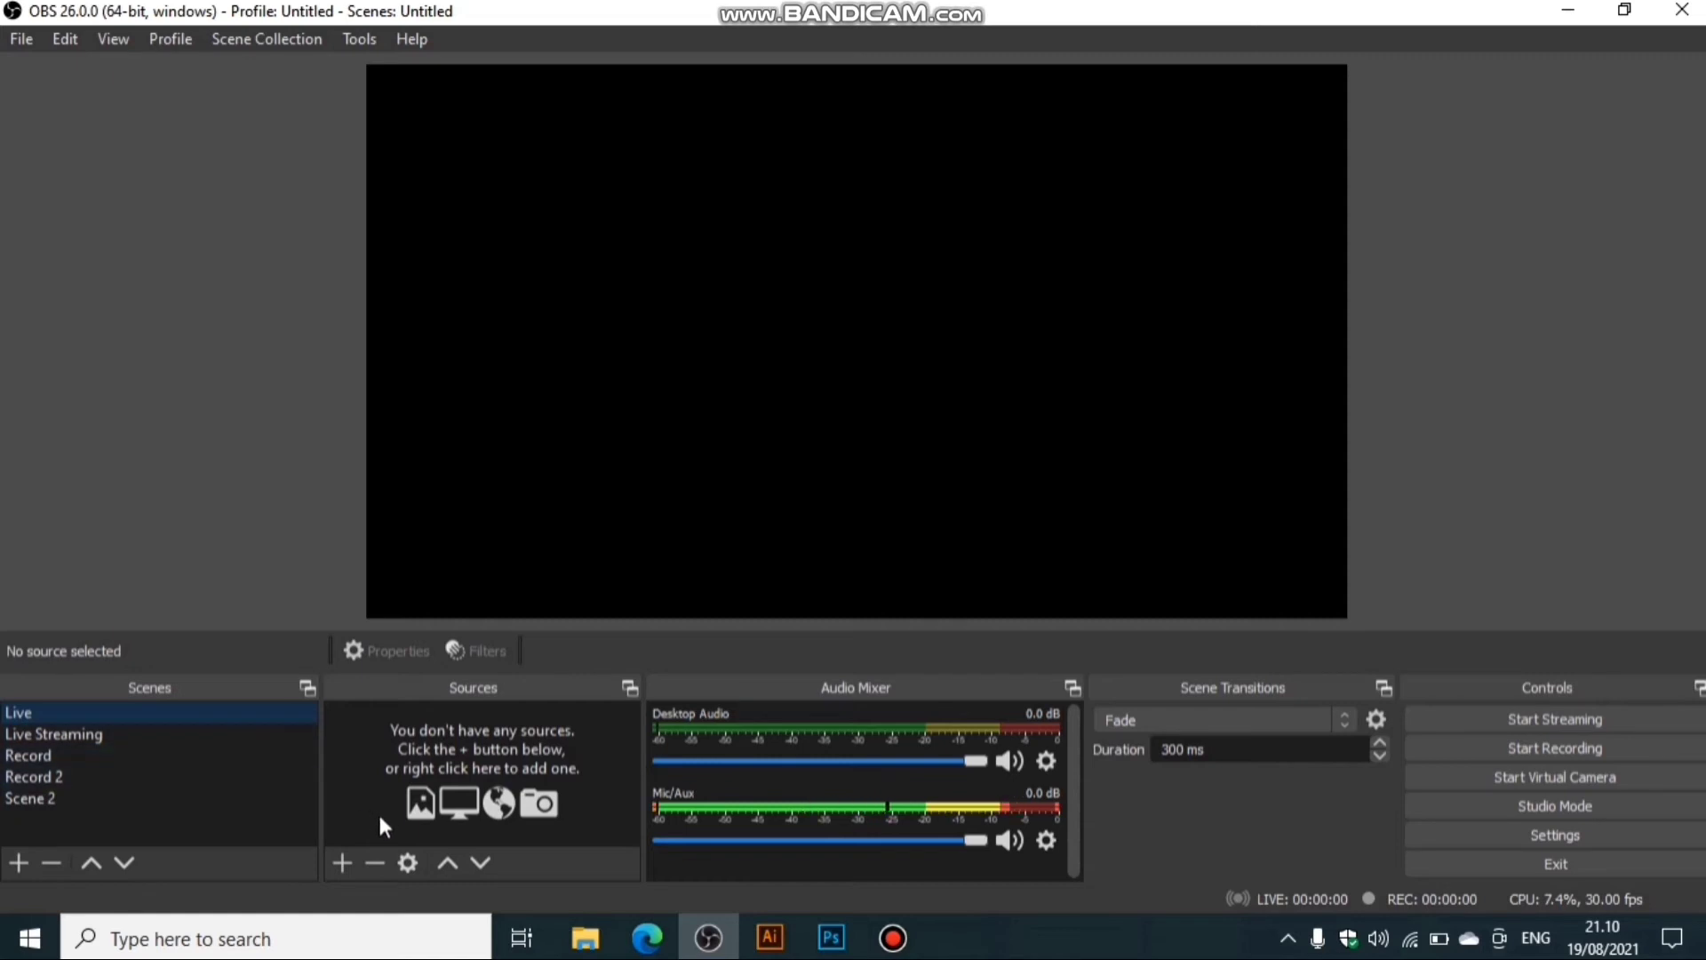
pyautogui.click(341, 863)
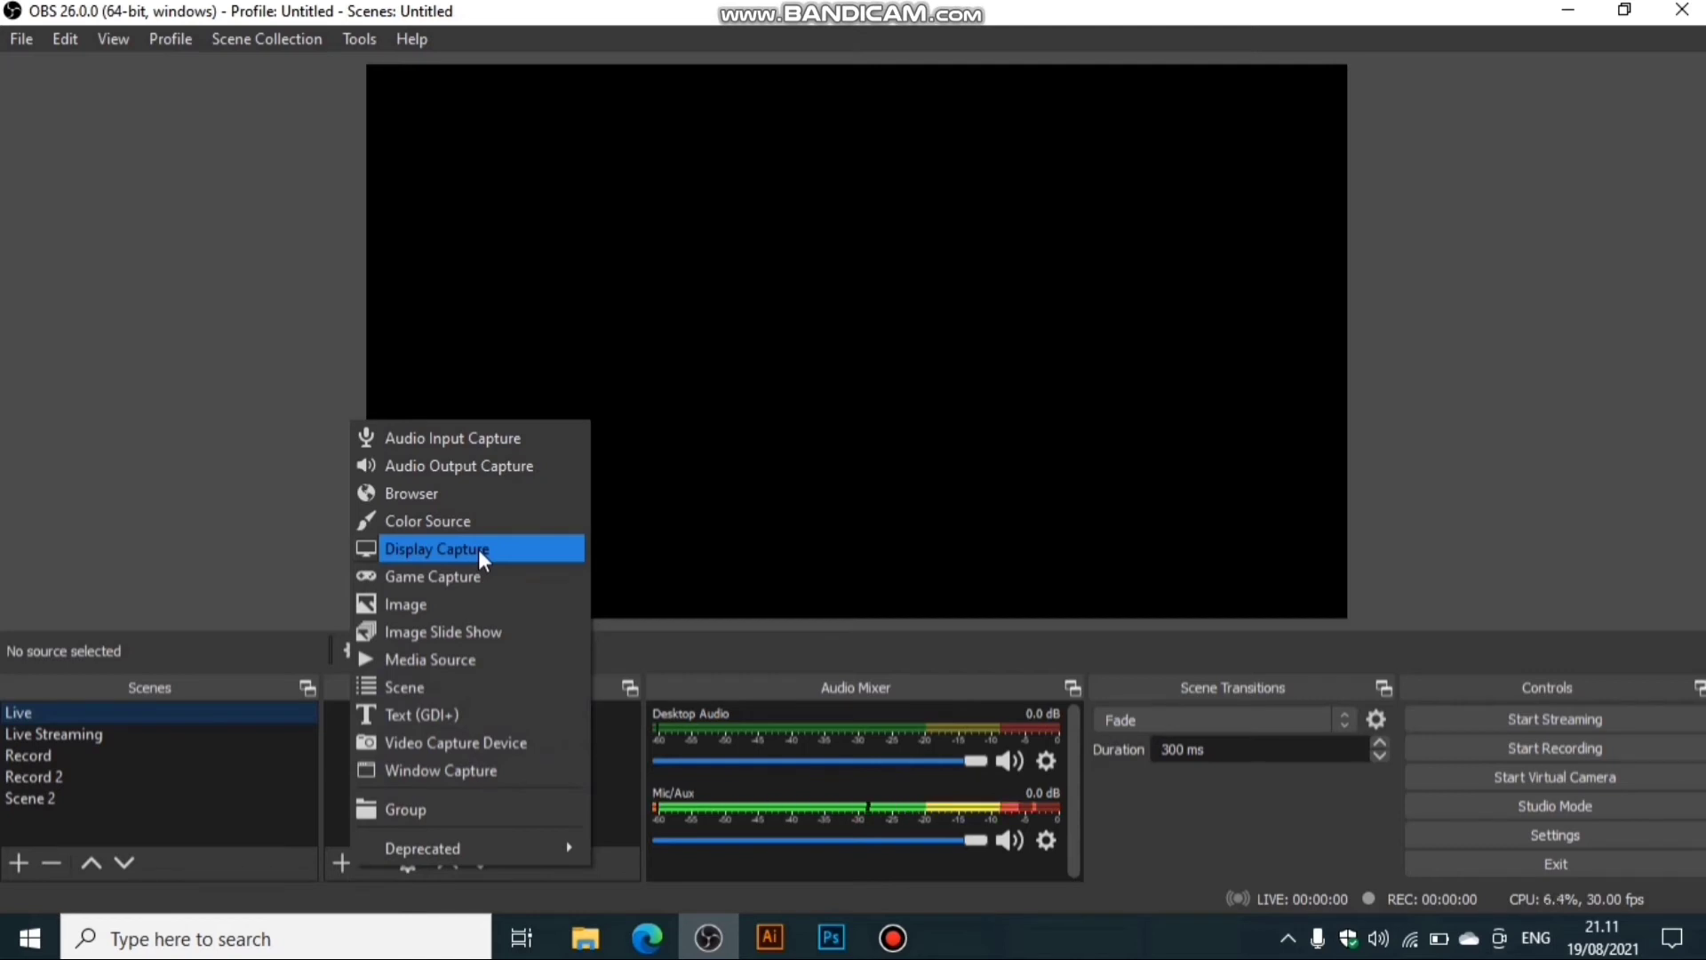
pyautogui.click(467, 766)
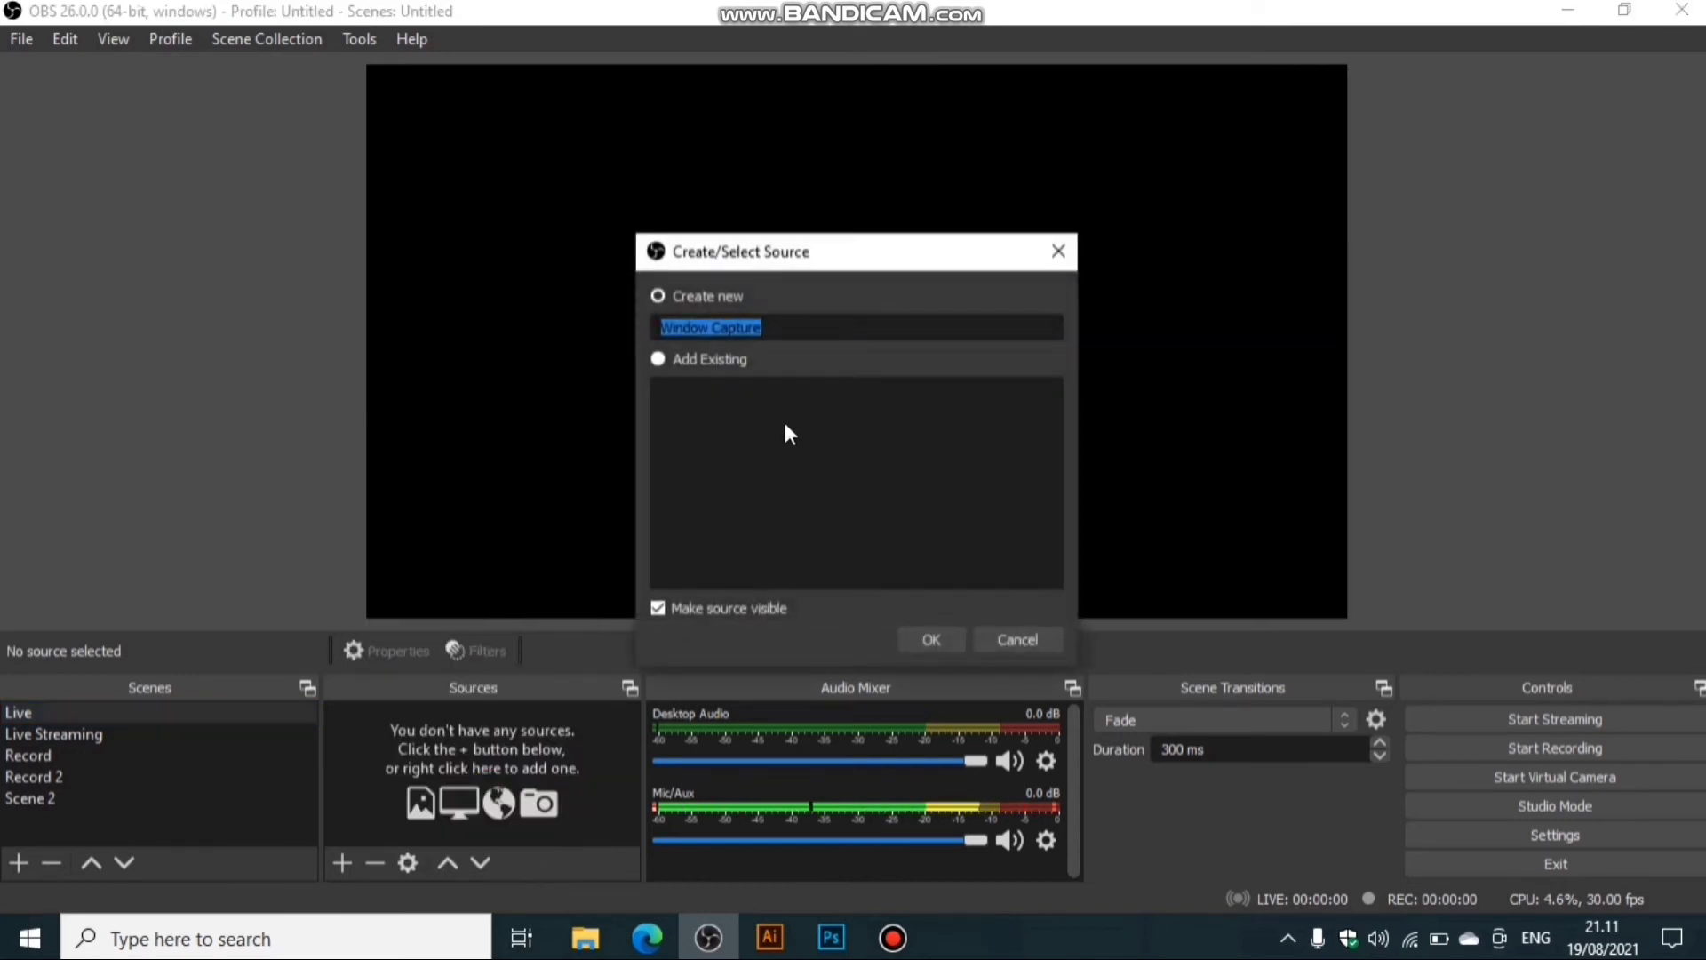
pyautogui.click(936, 640)
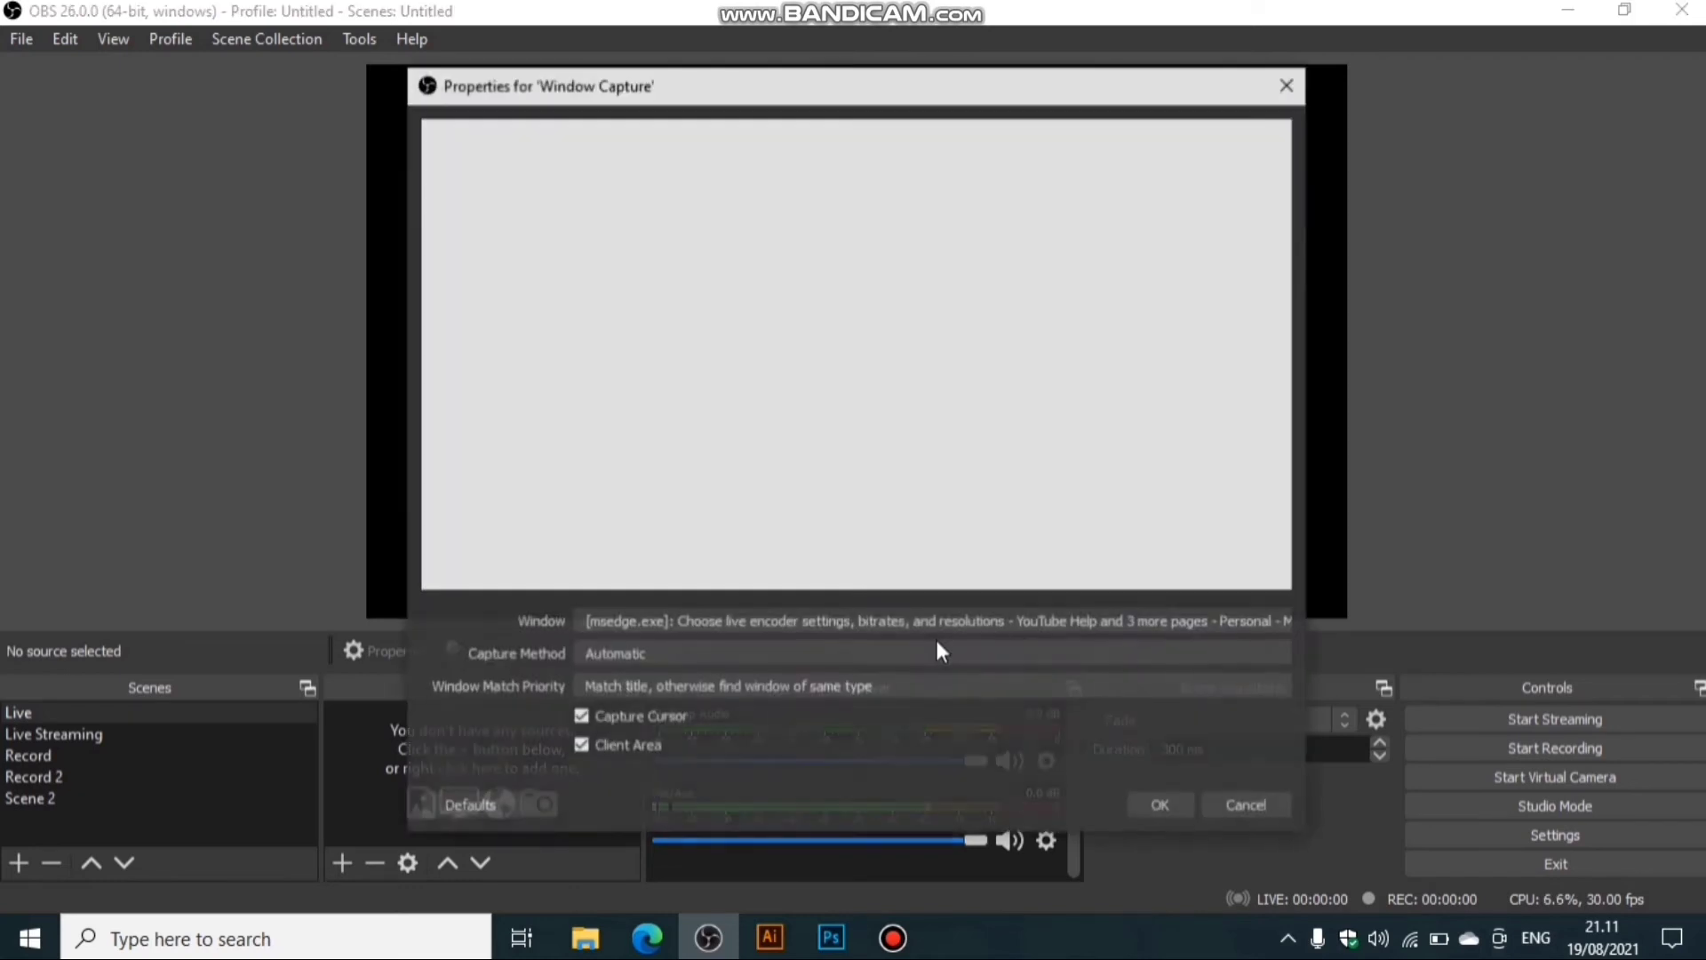
pyautogui.click(803, 621)
pyautogui.click(803, 621)
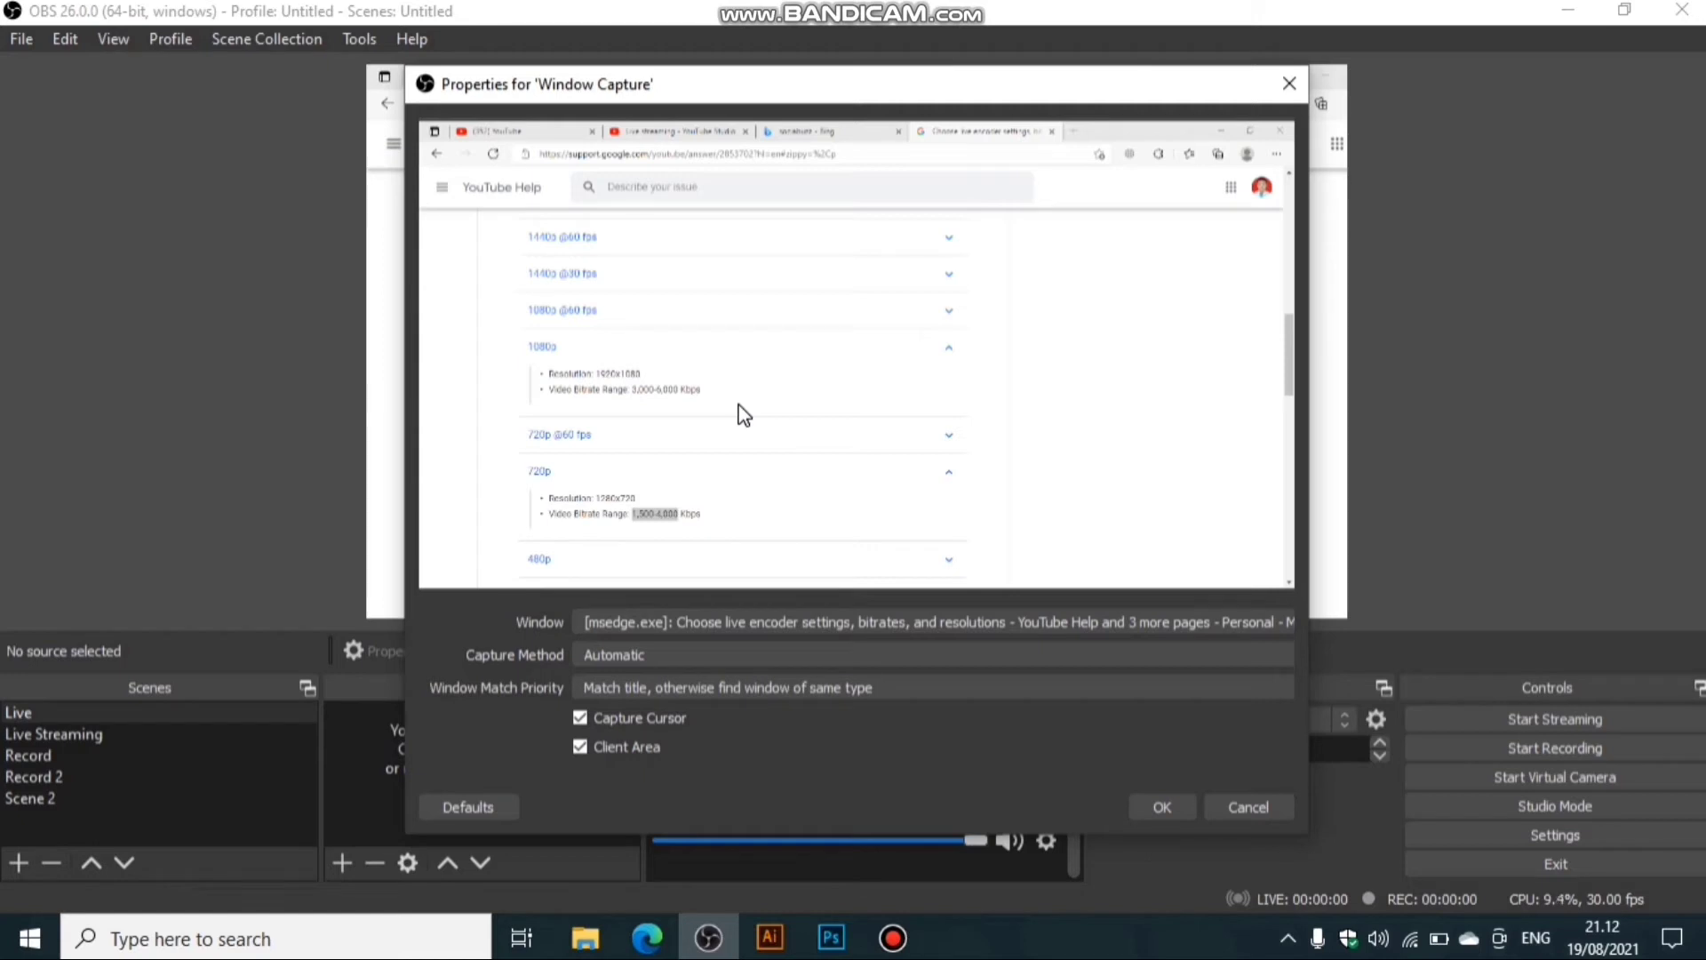
pyautogui.click(1162, 809)
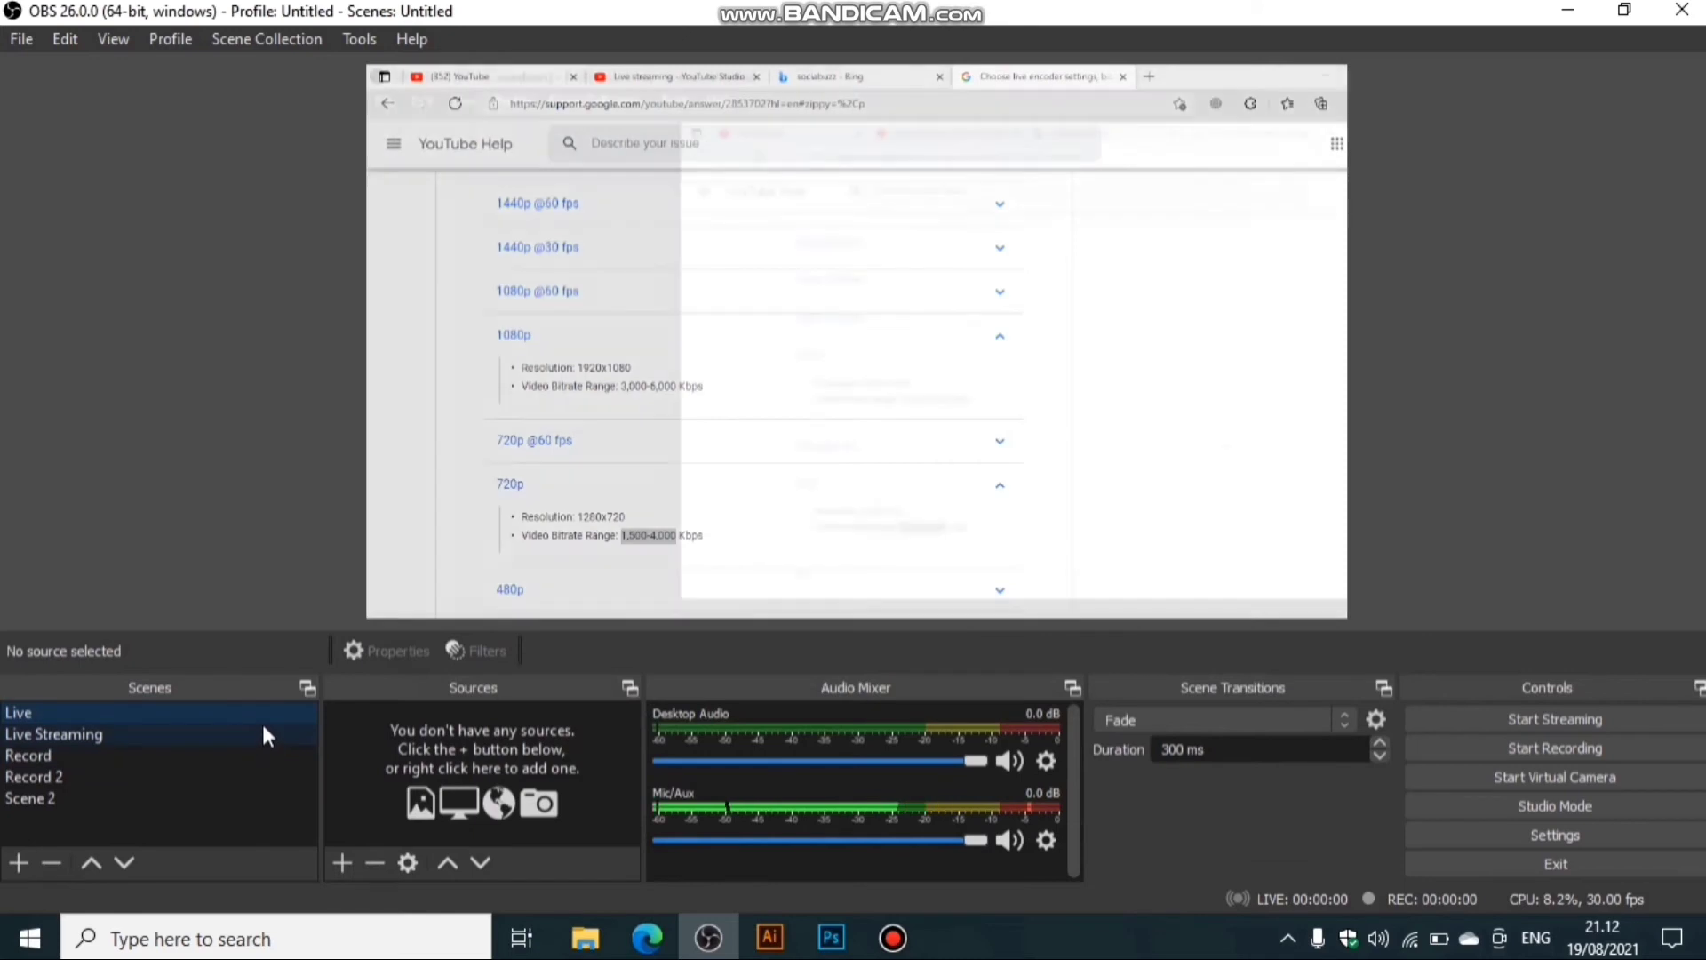
pyautogui.click(261, 712)
pyautogui.click(406, 711)
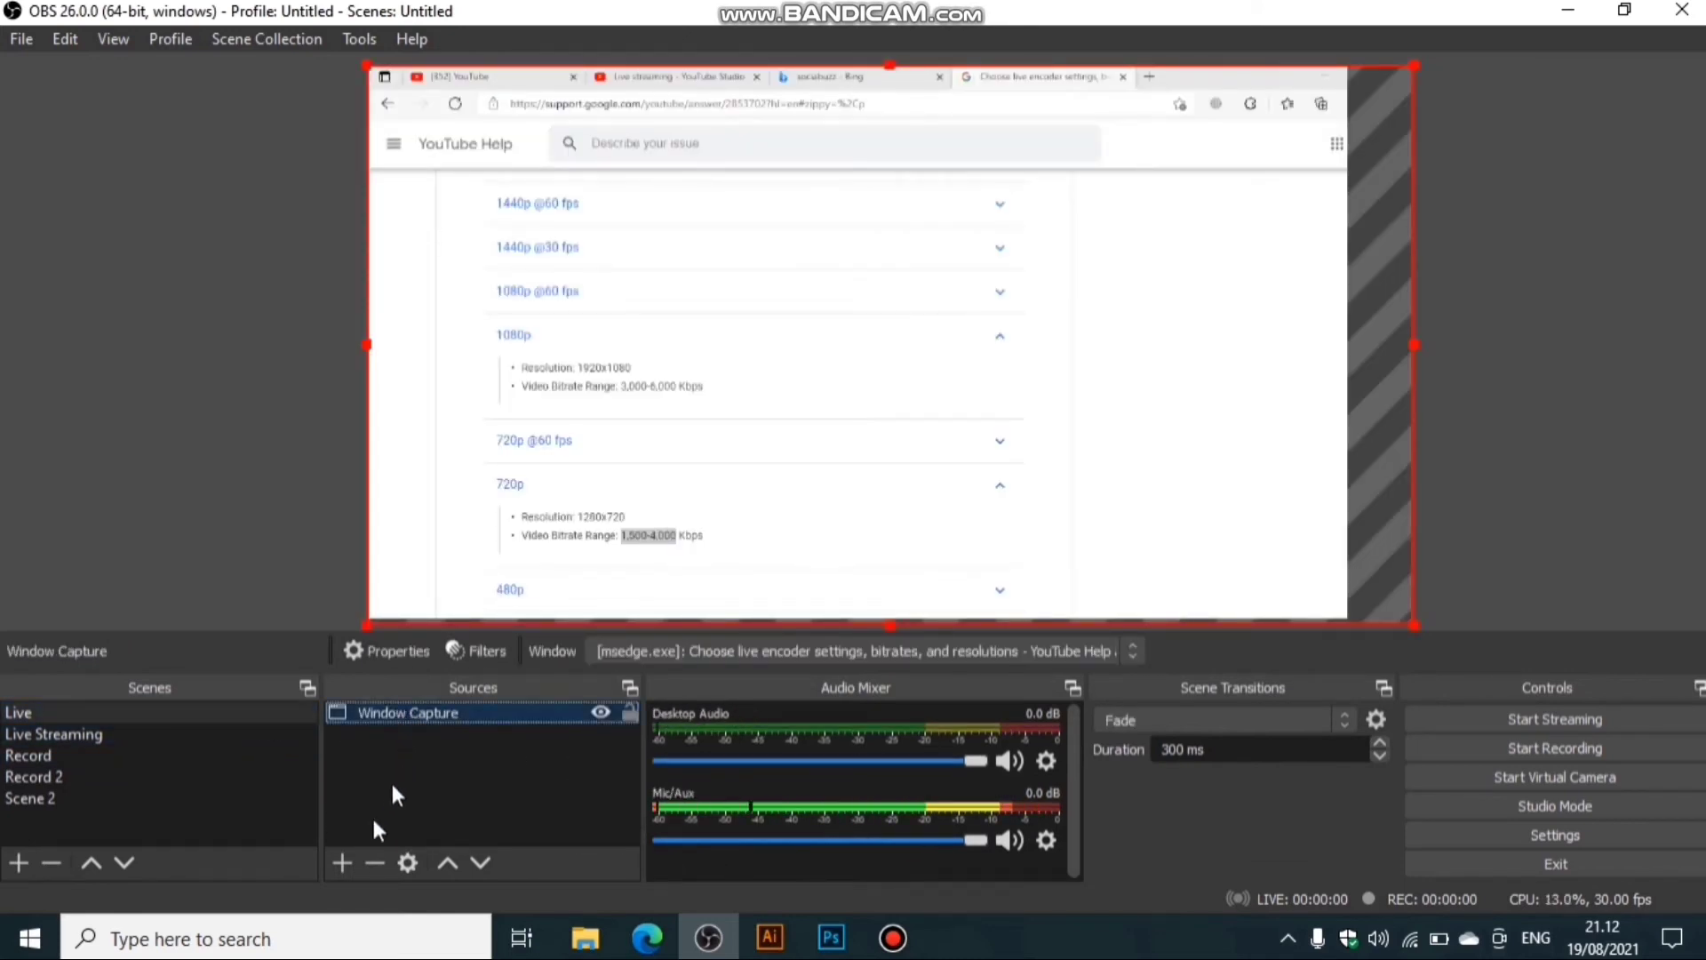
# Remove the Window Capture source from the Live scene and confirm the removal.
pyautogui.rightClick(408, 714)
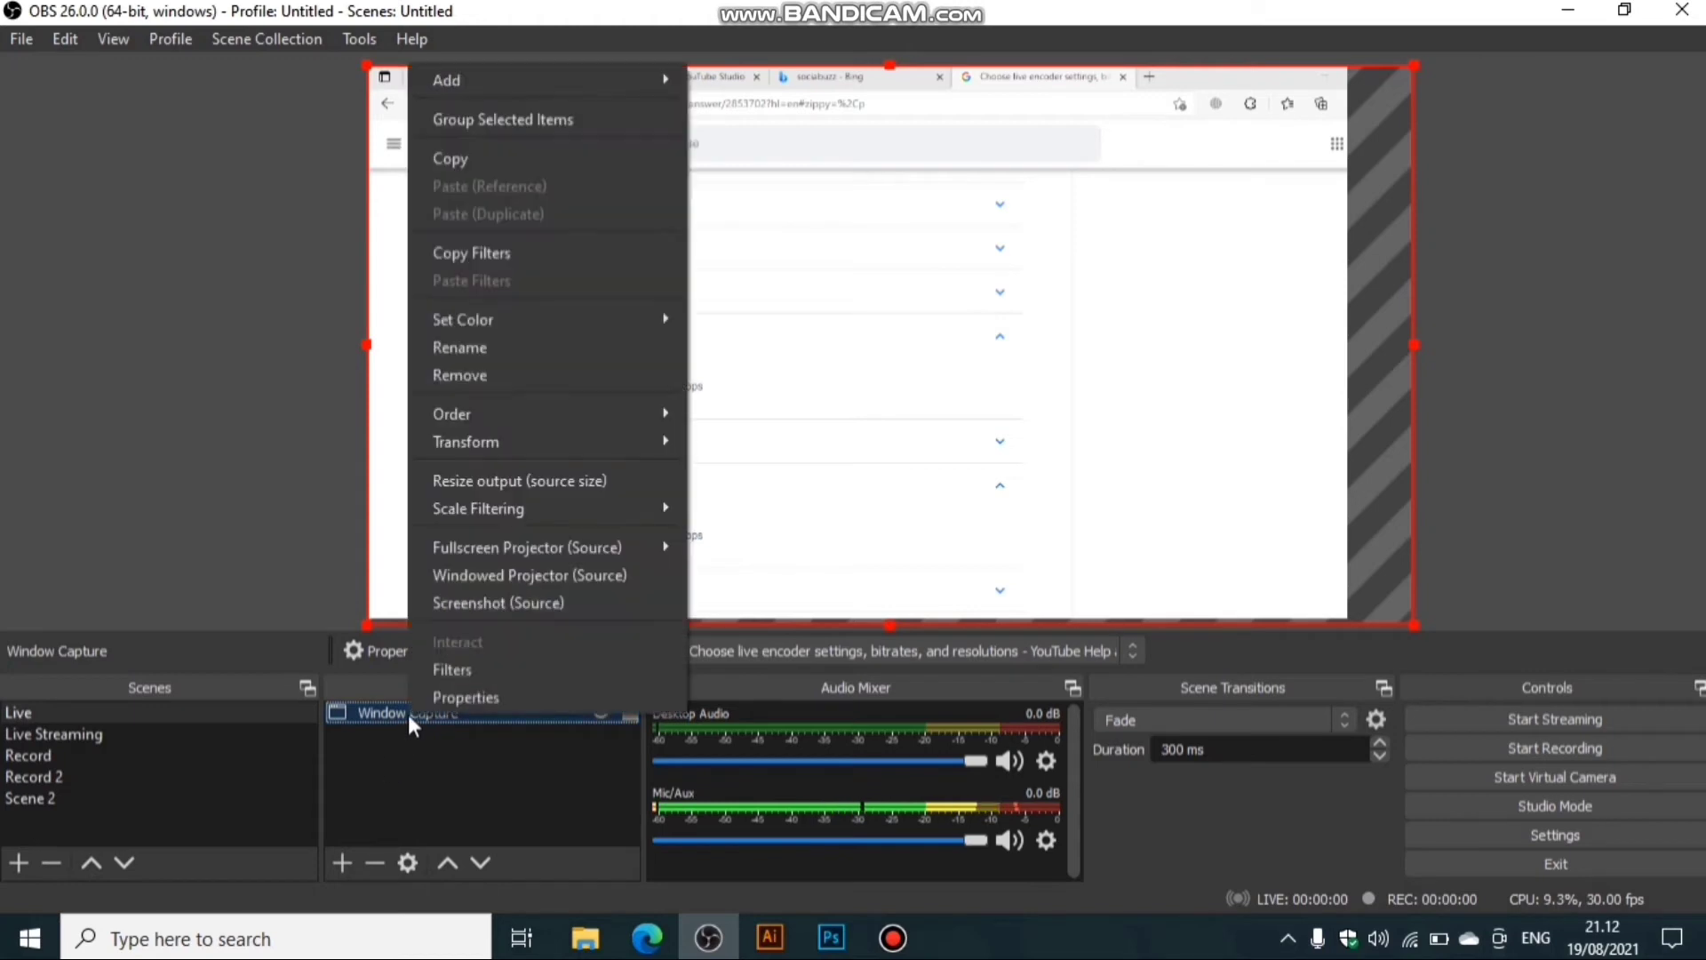
pyautogui.click(531, 373)
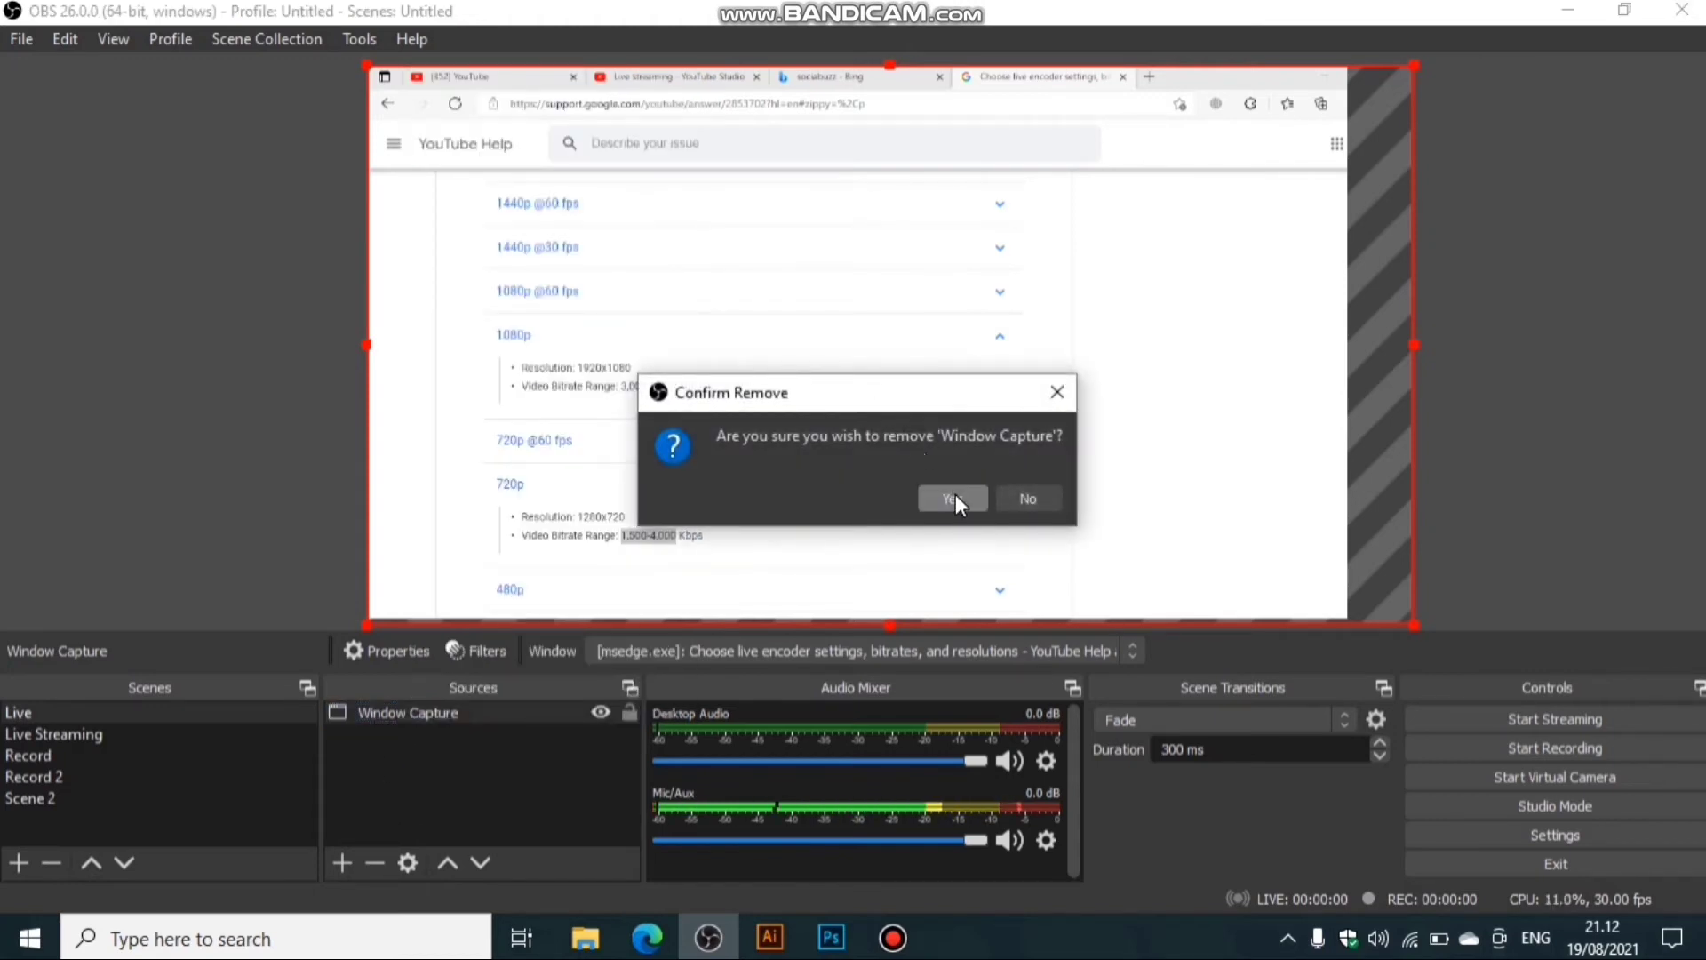
pyautogui.click(954, 498)
# Add a new Display Capture source to the Live scene, capturing Display 1: 1366x768 with the cursor included.
pyautogui.click(342, 862)
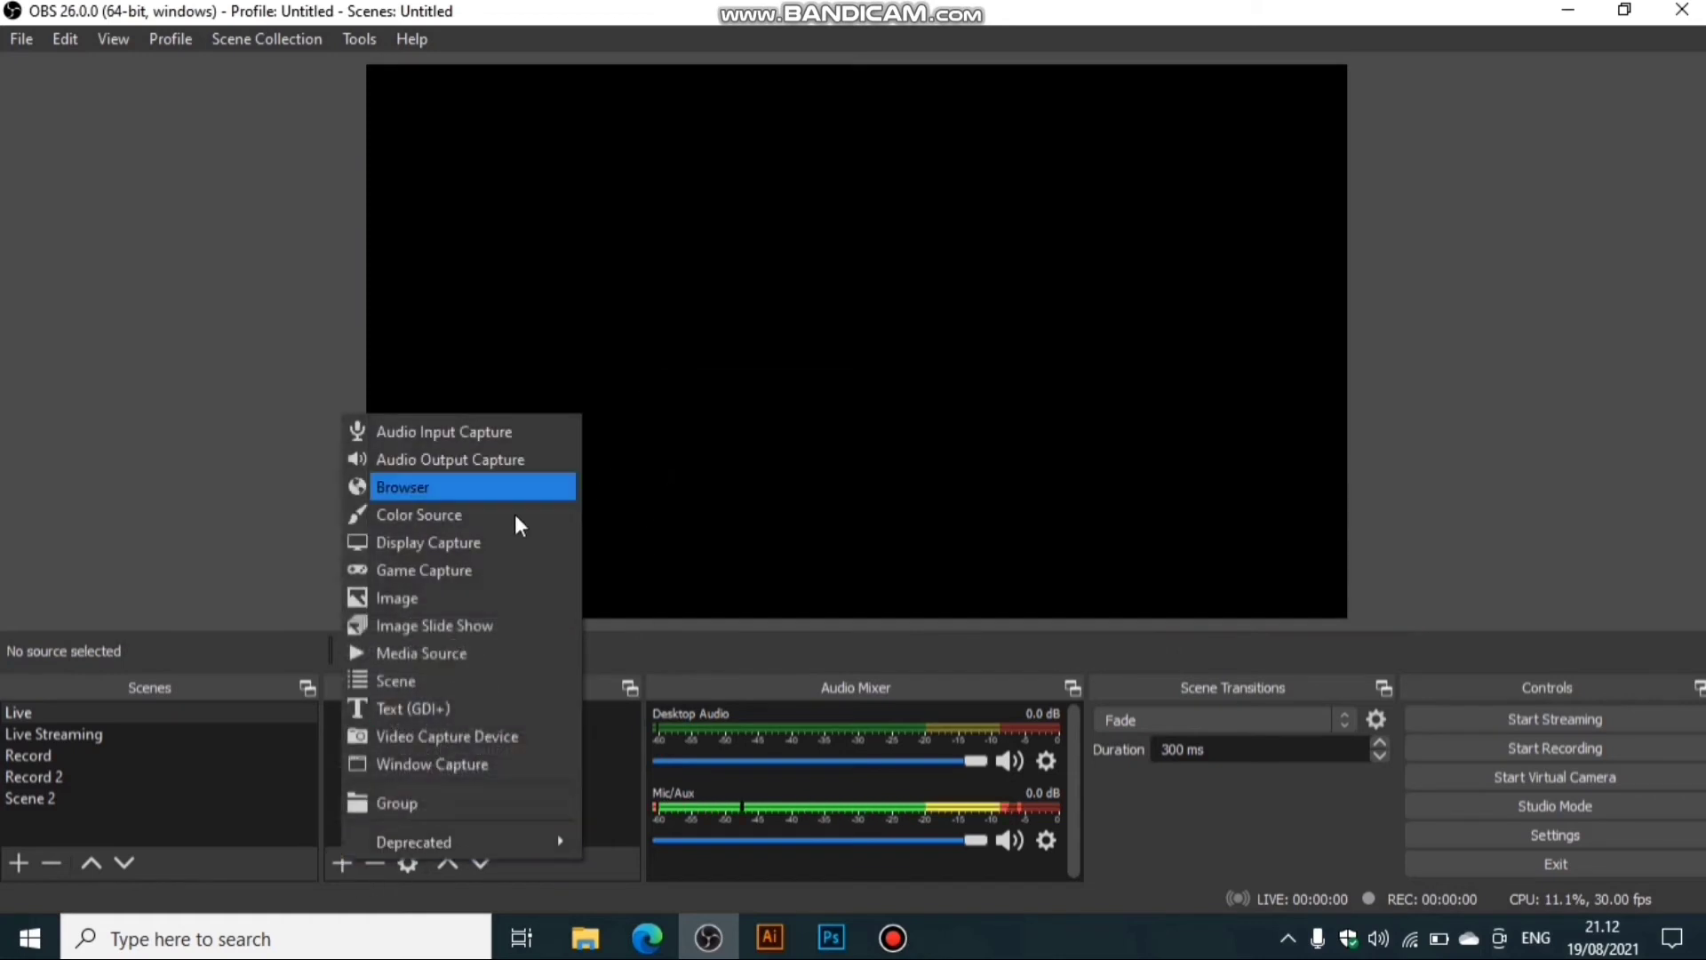
pyautogui.click(474, 549)
pyautogui.click(905, 642)
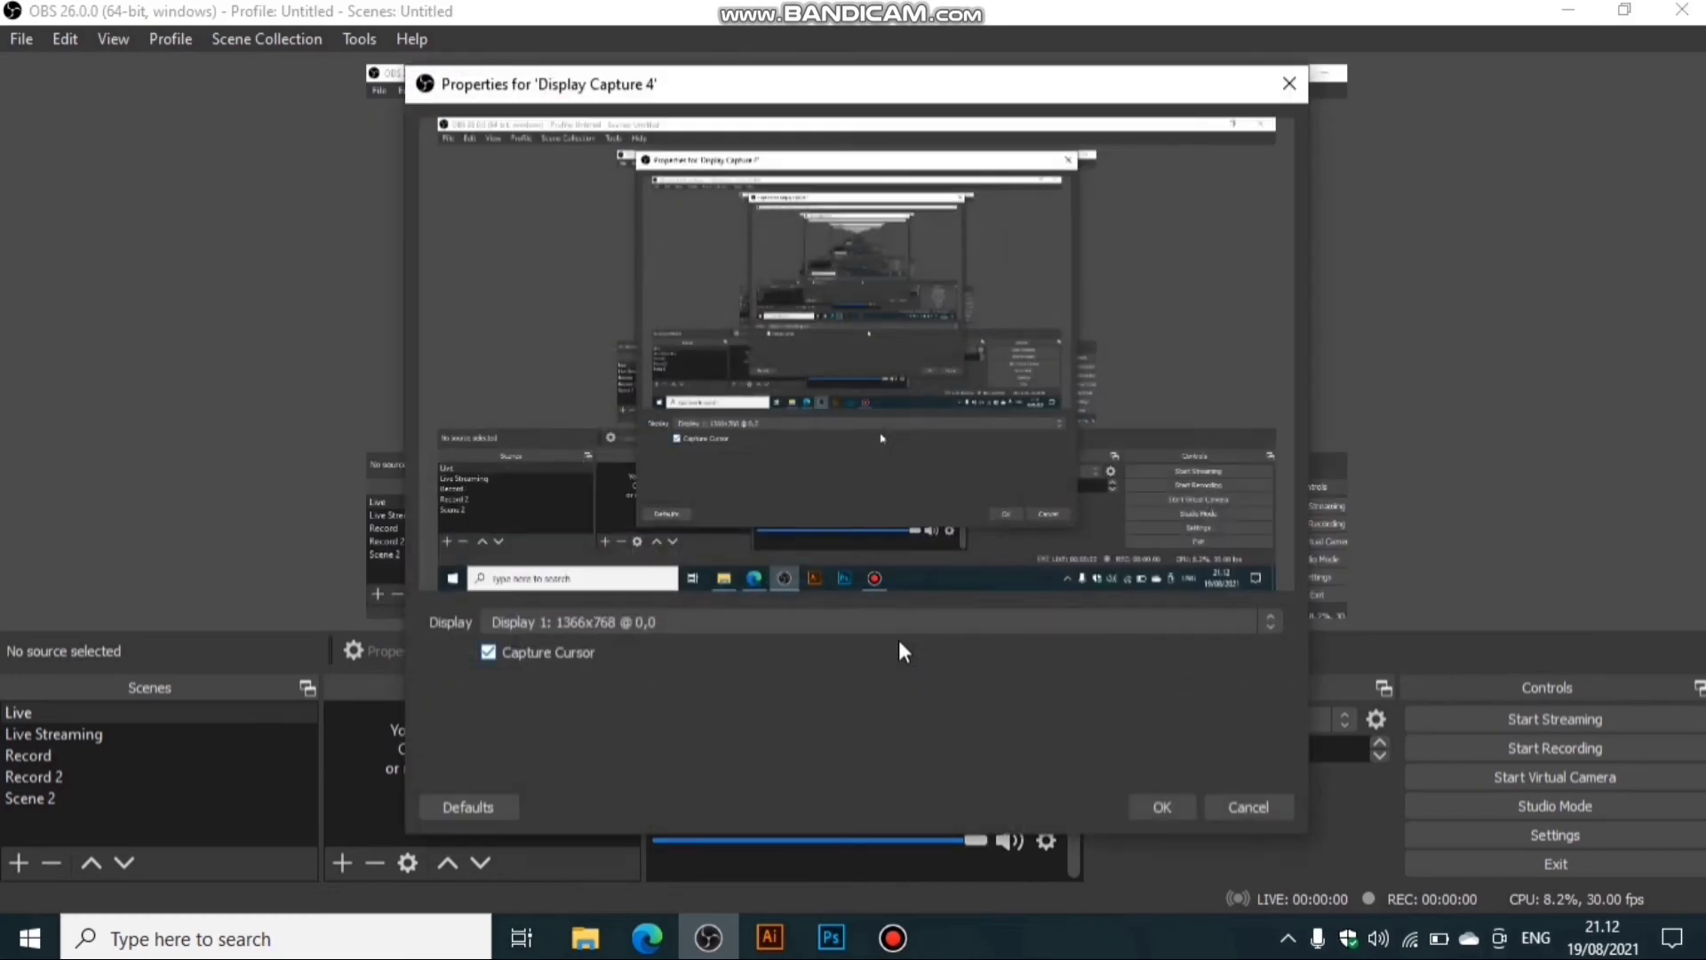
pyautogui.click(1145, 803)
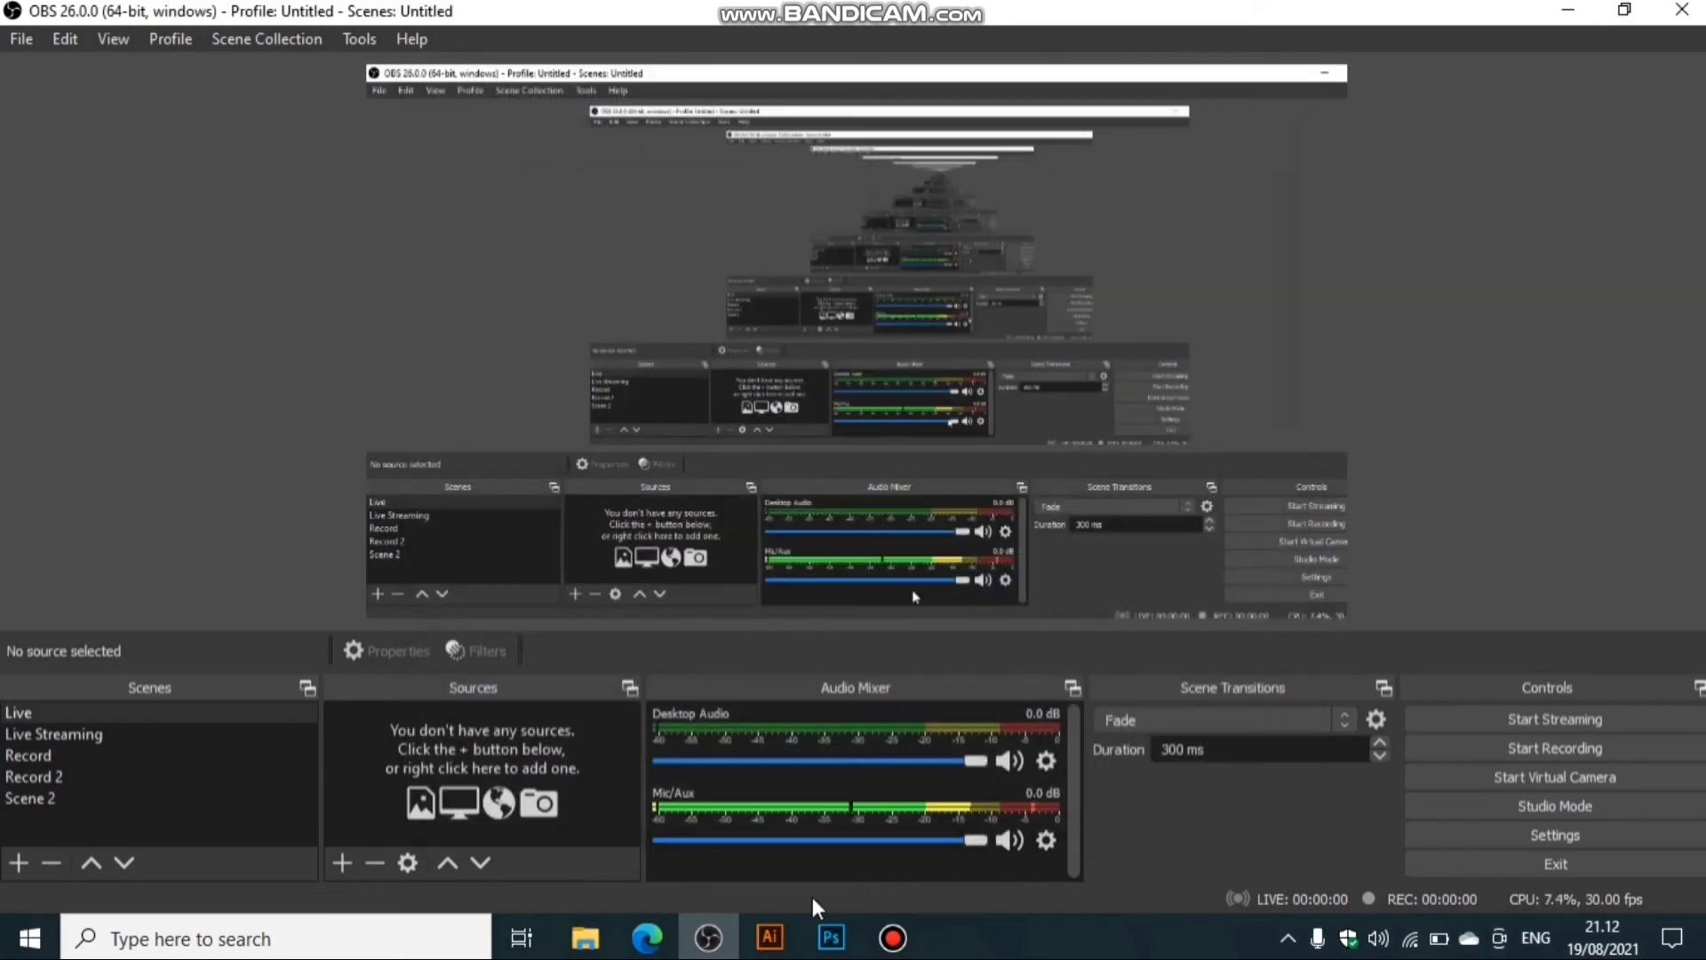
# Look at the YouTube Help page in Edge, return to OBS, and switch to the Live Streaming scene and back to Live.
pyautogui.click(665, 949)
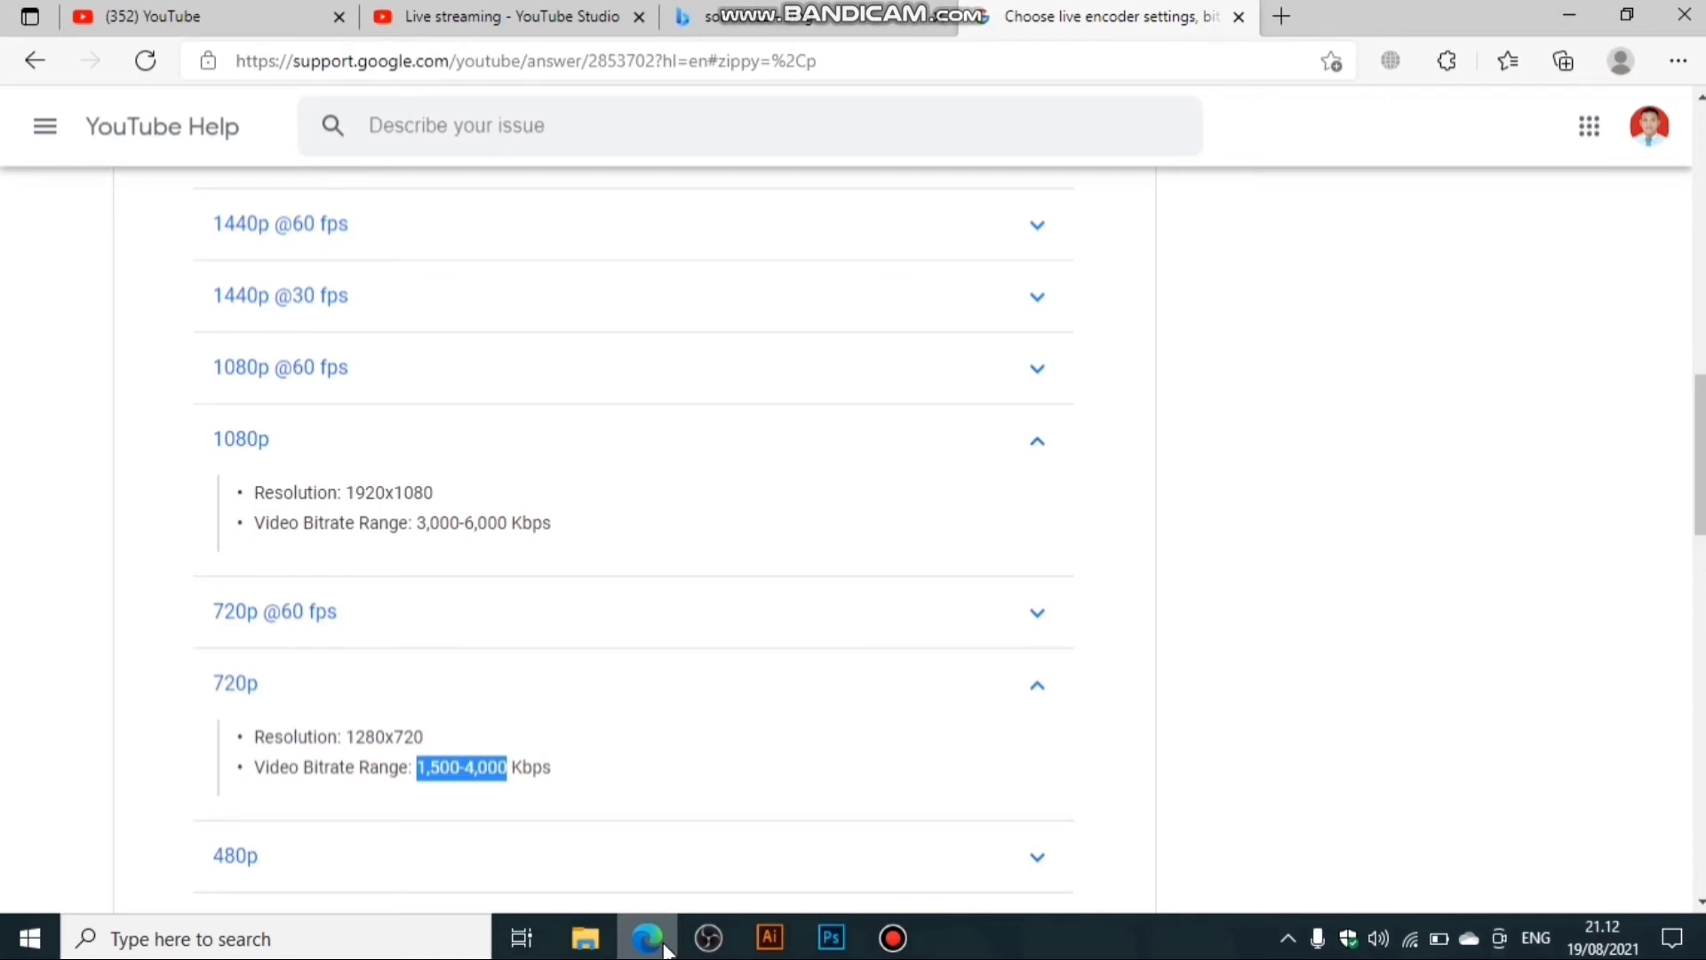
pyautogui.click(708, 938)
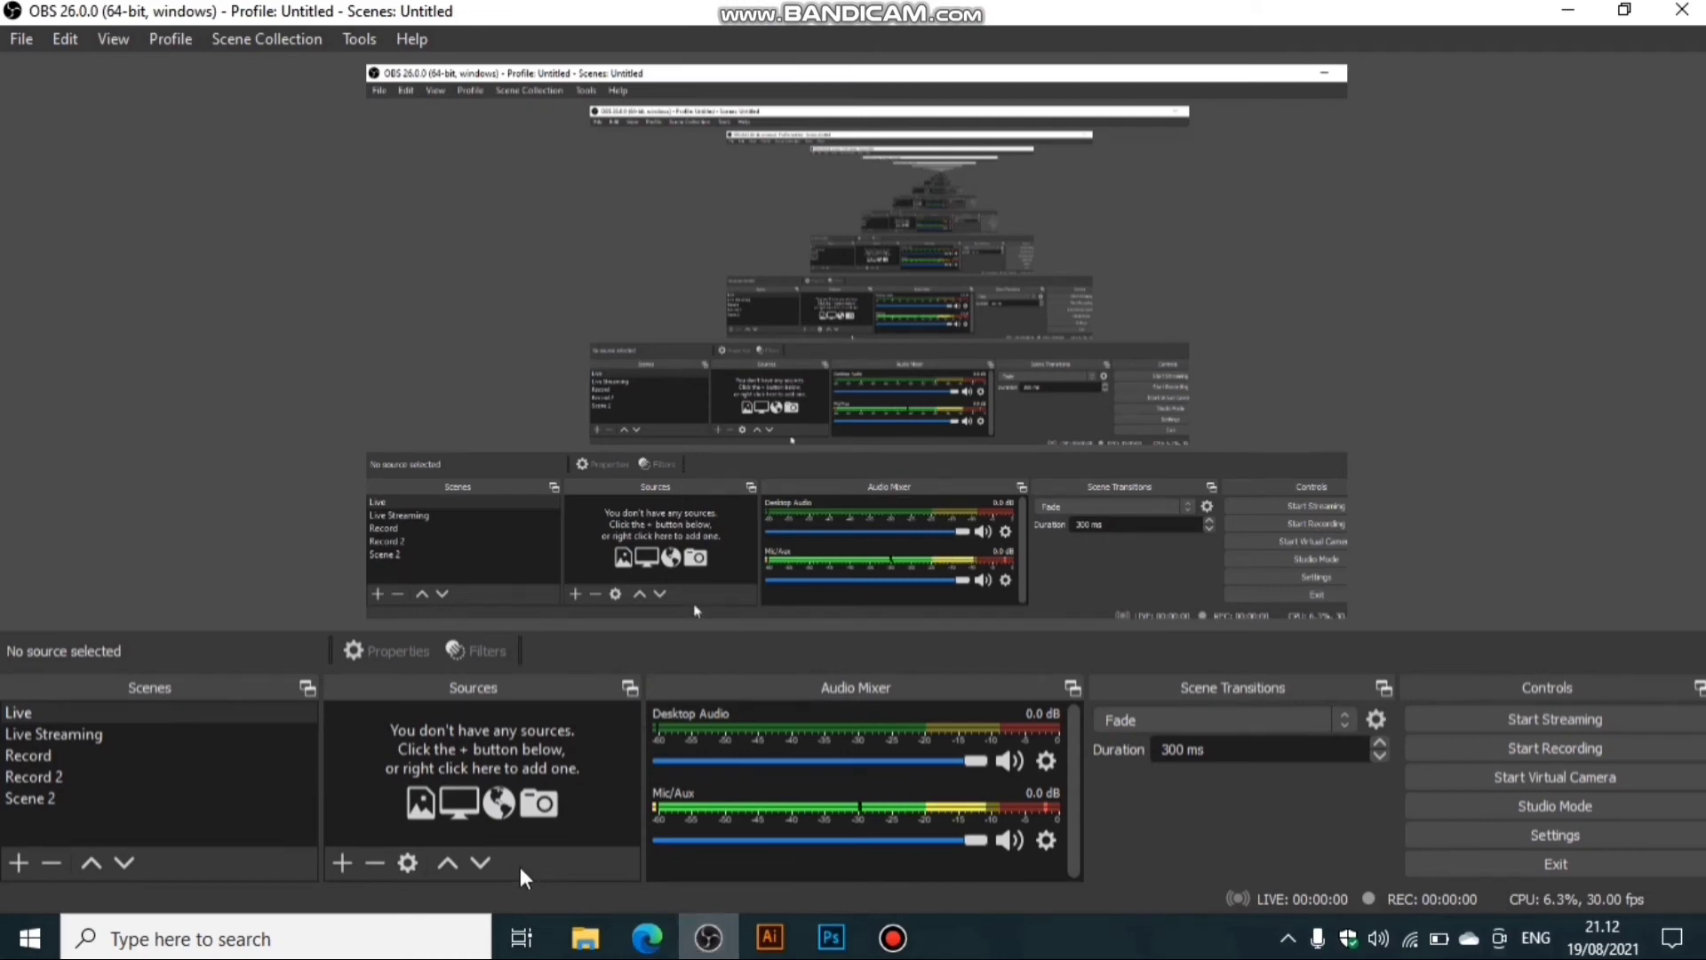
pyautogui.click(265, 732)
pyautogui.click(268, 709)
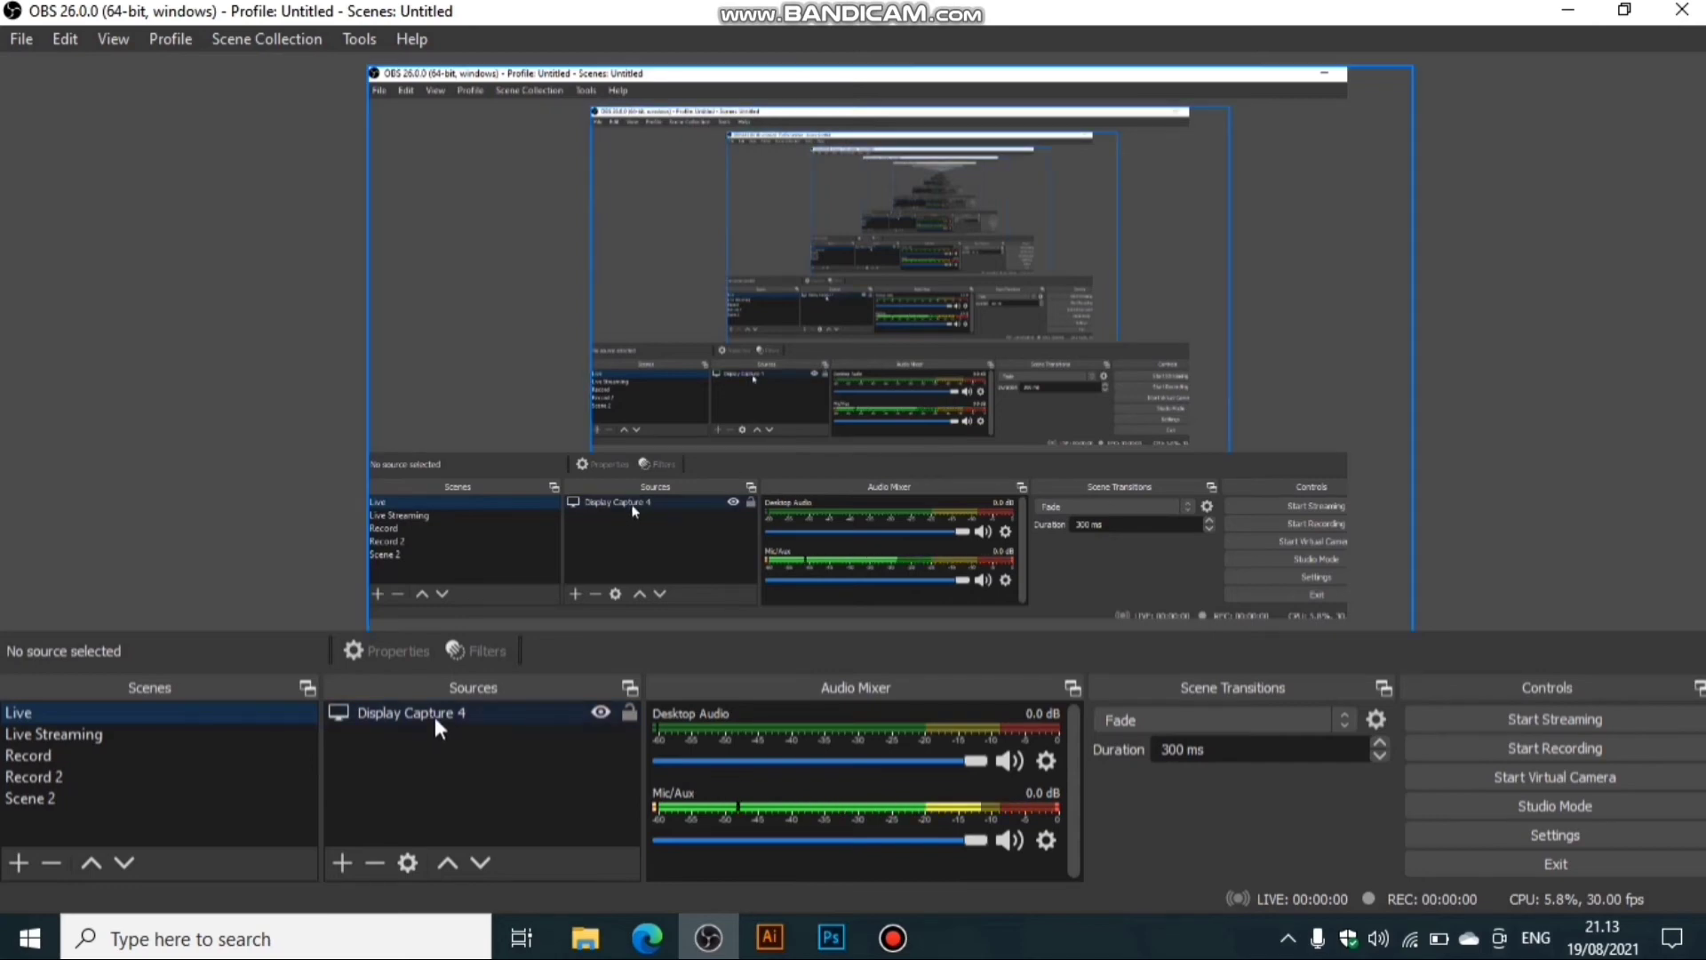
# Select the unlocked display capture in the preview, fit it to the screen and lock the source.
pyautogui.click(629, 712)
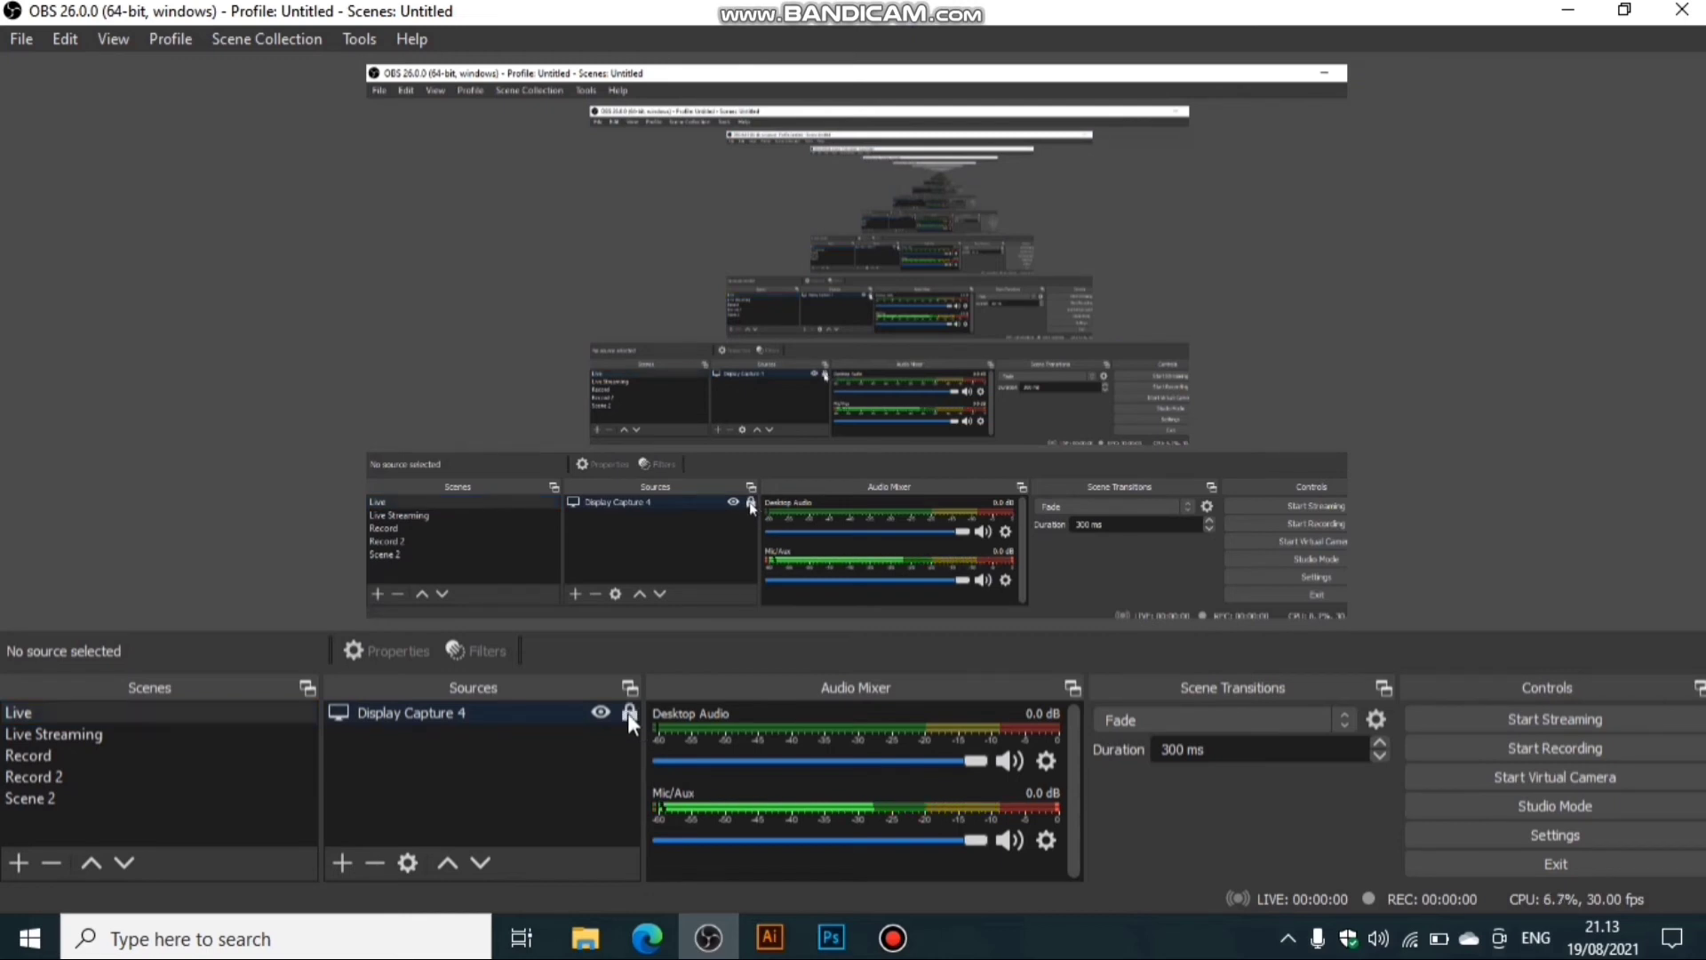
pyautogui.click(629, 712)
pyautogui.click(887, 360)
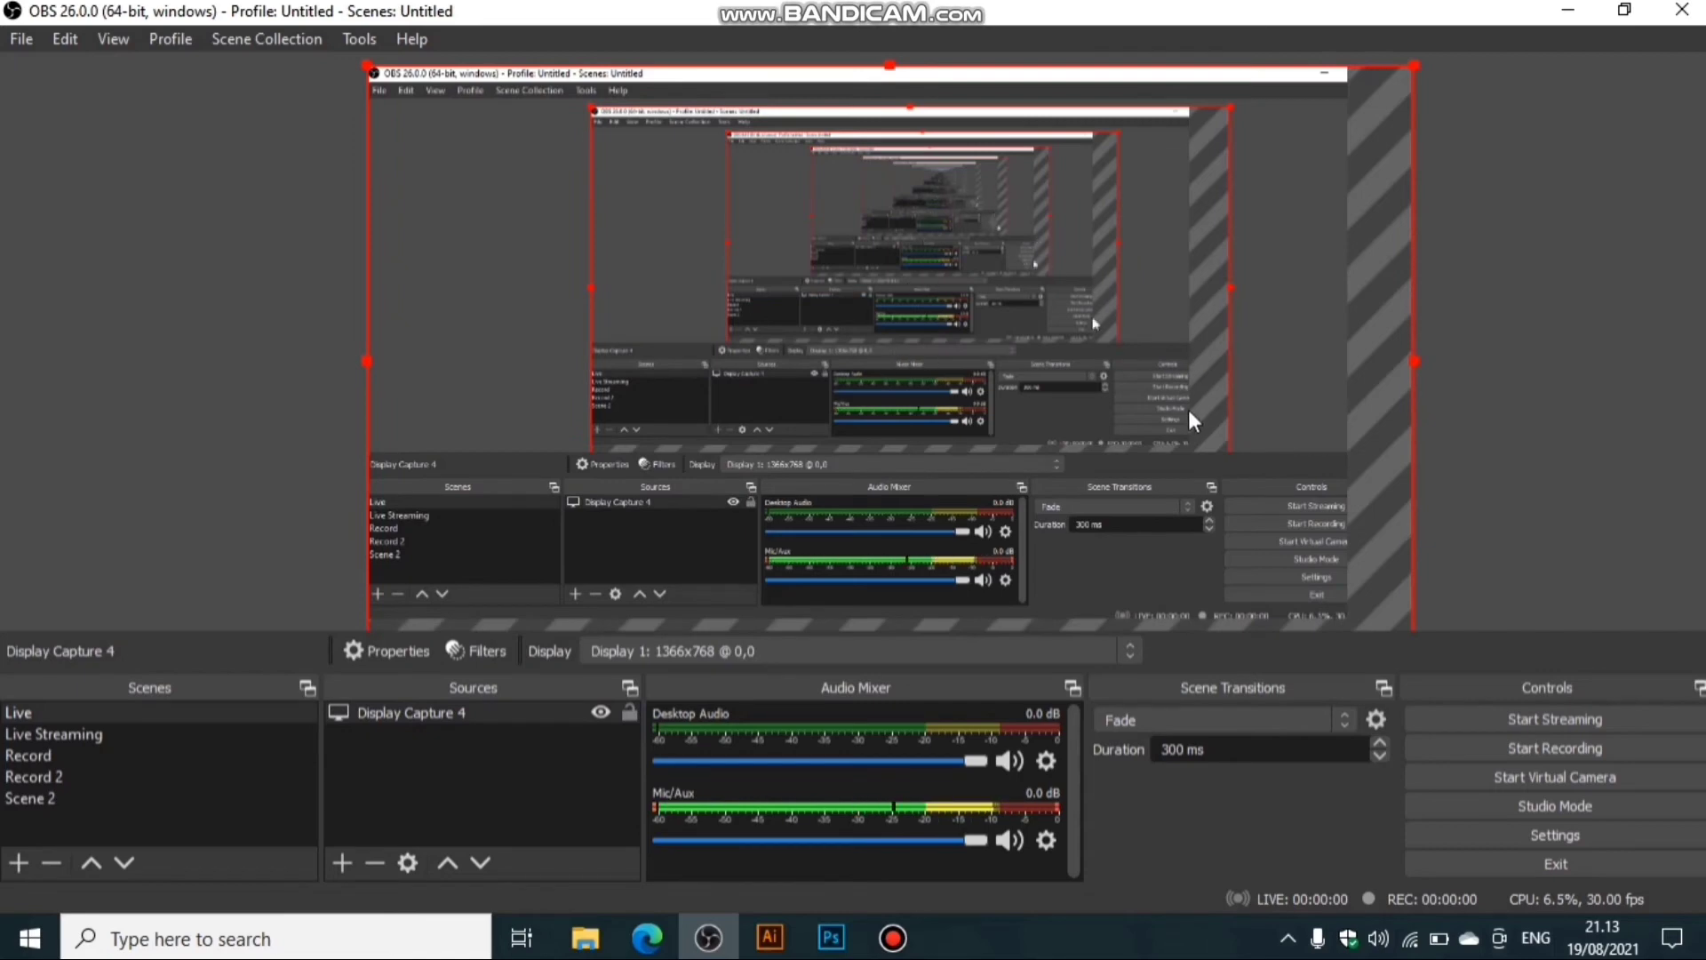
pyautogui.moveTo(1188, 409)
pyautogui.mouseDown()
pyautogui.moveTo(1124, 406)
pyautogui.moveTo(1166, 397)
pyautogui.moveTo(1182, 422)
pyautogui.mouseUp()
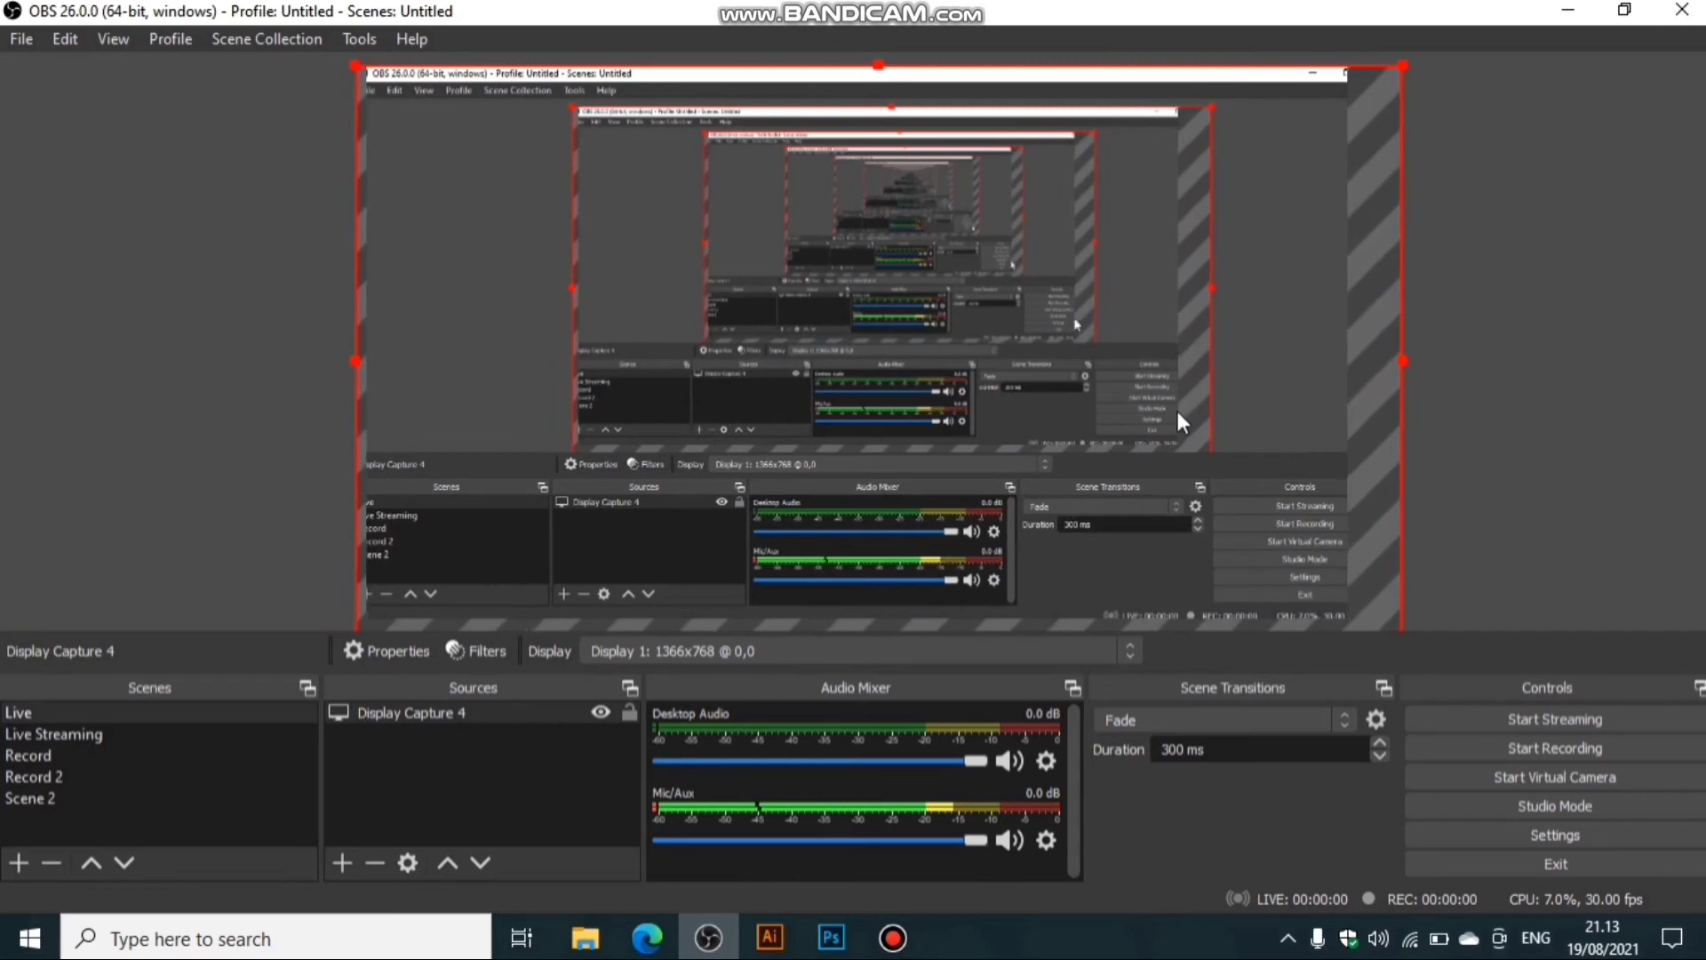
pyautogui.rightClick(1178, 413)
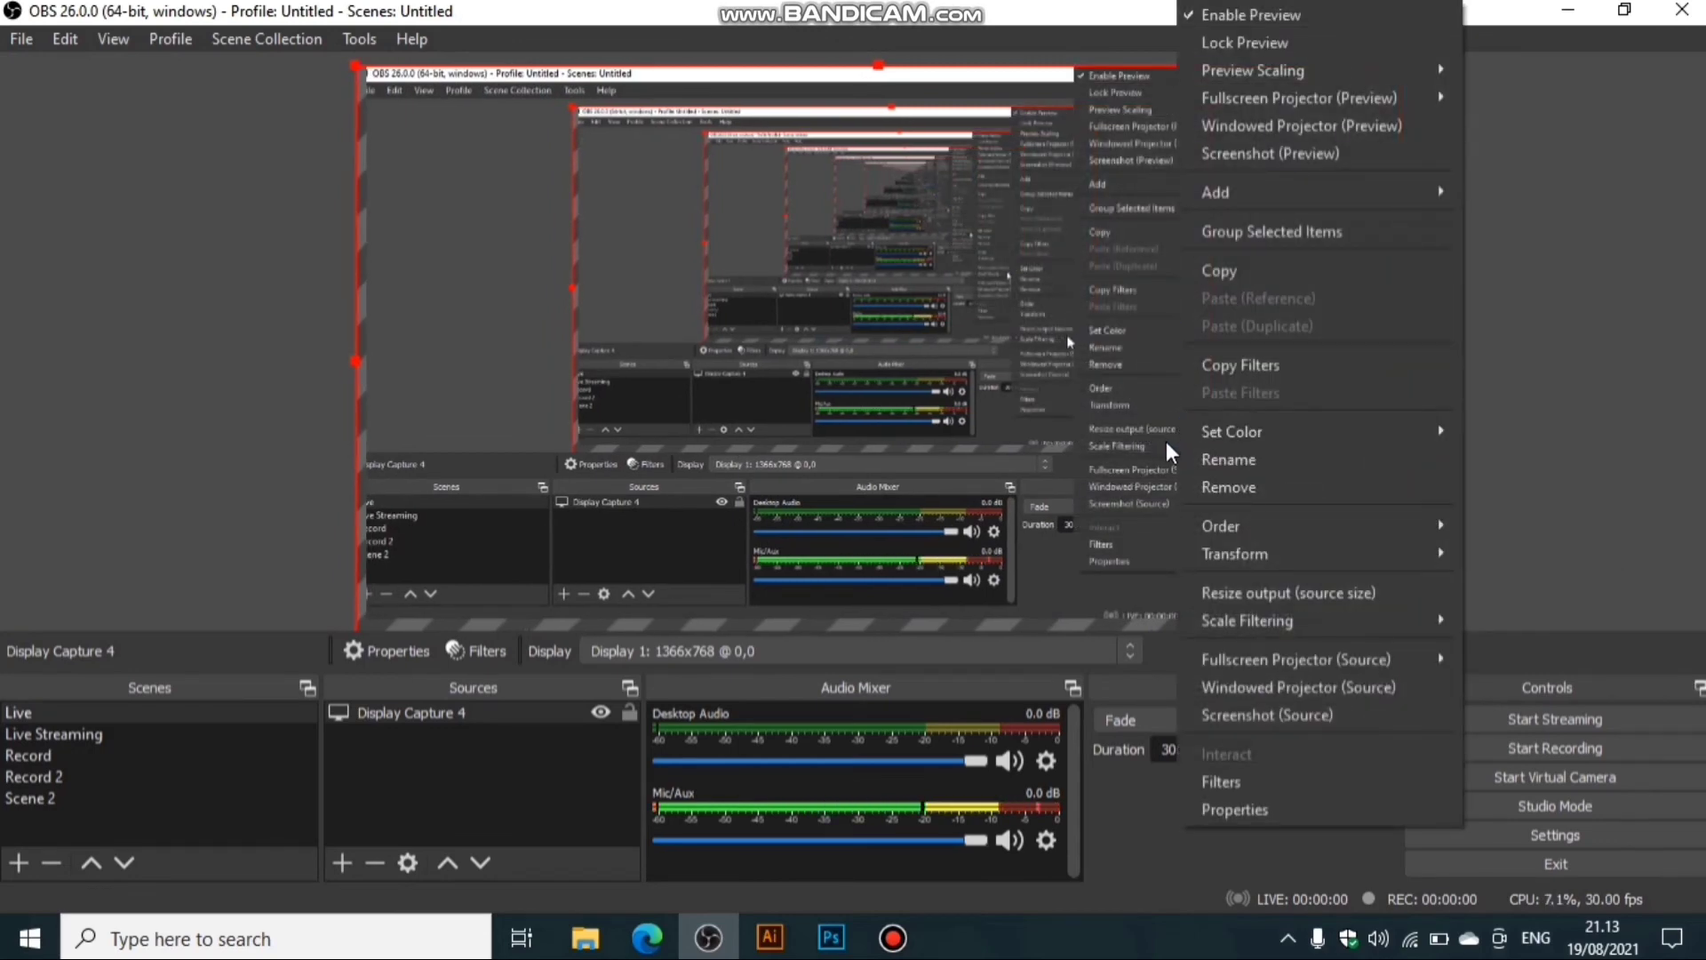
pyautogui.moveTo(1332, 569)
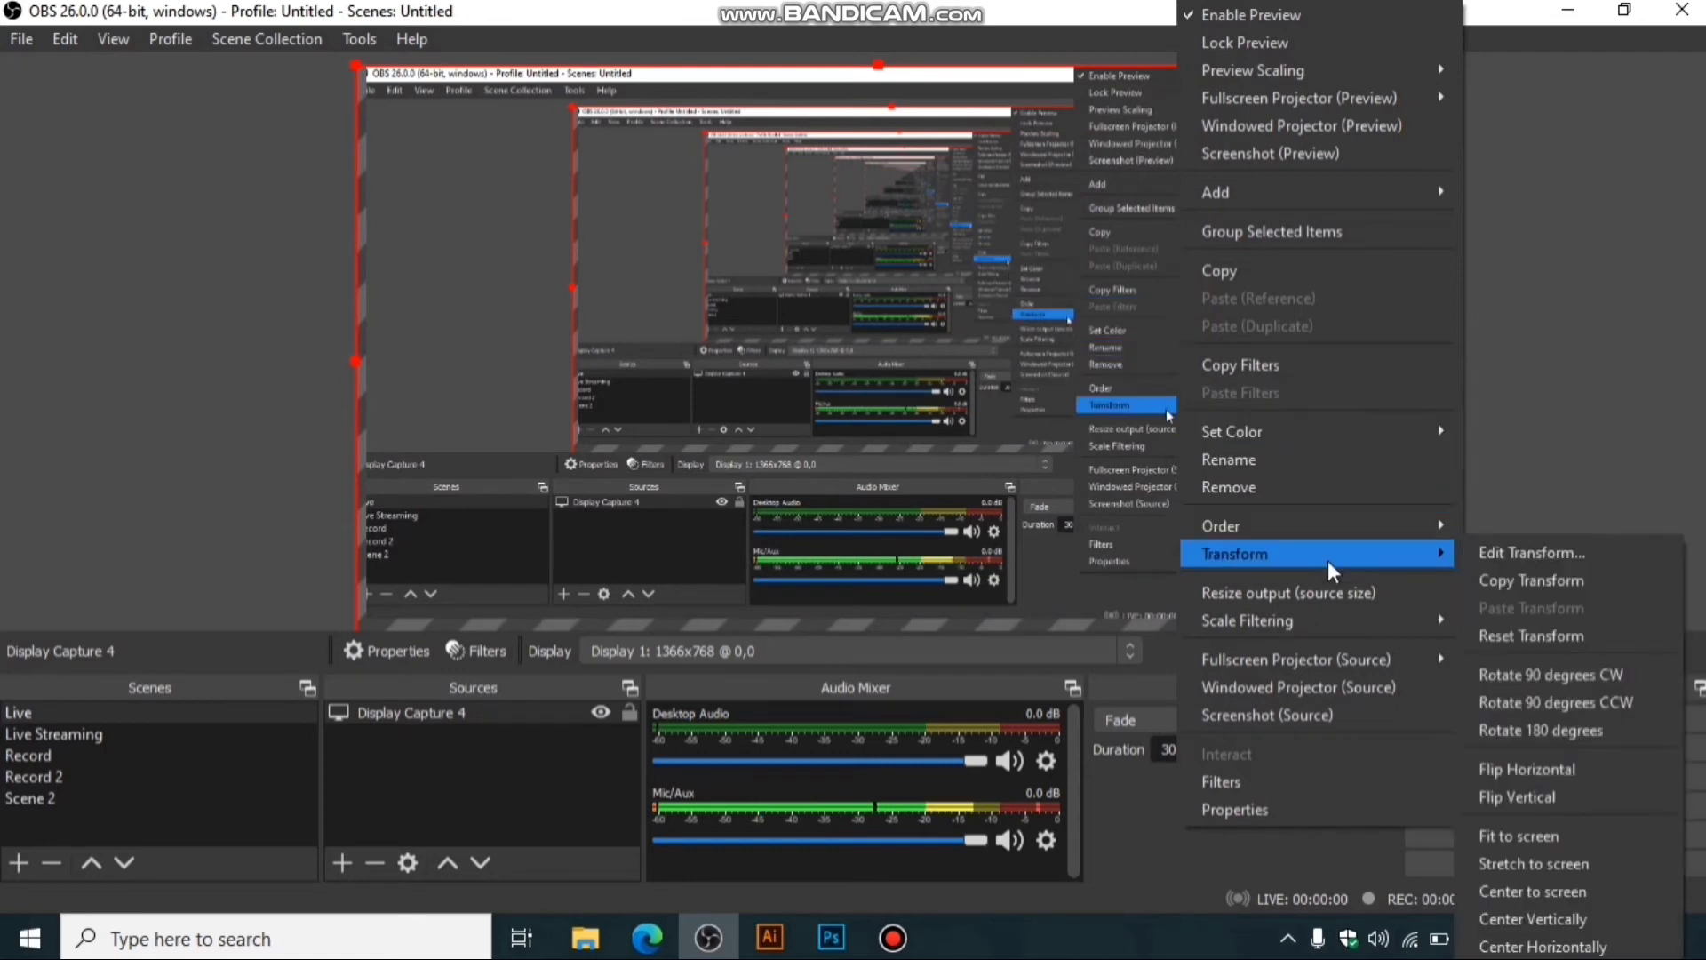
pyautogui.click(1550, 826)
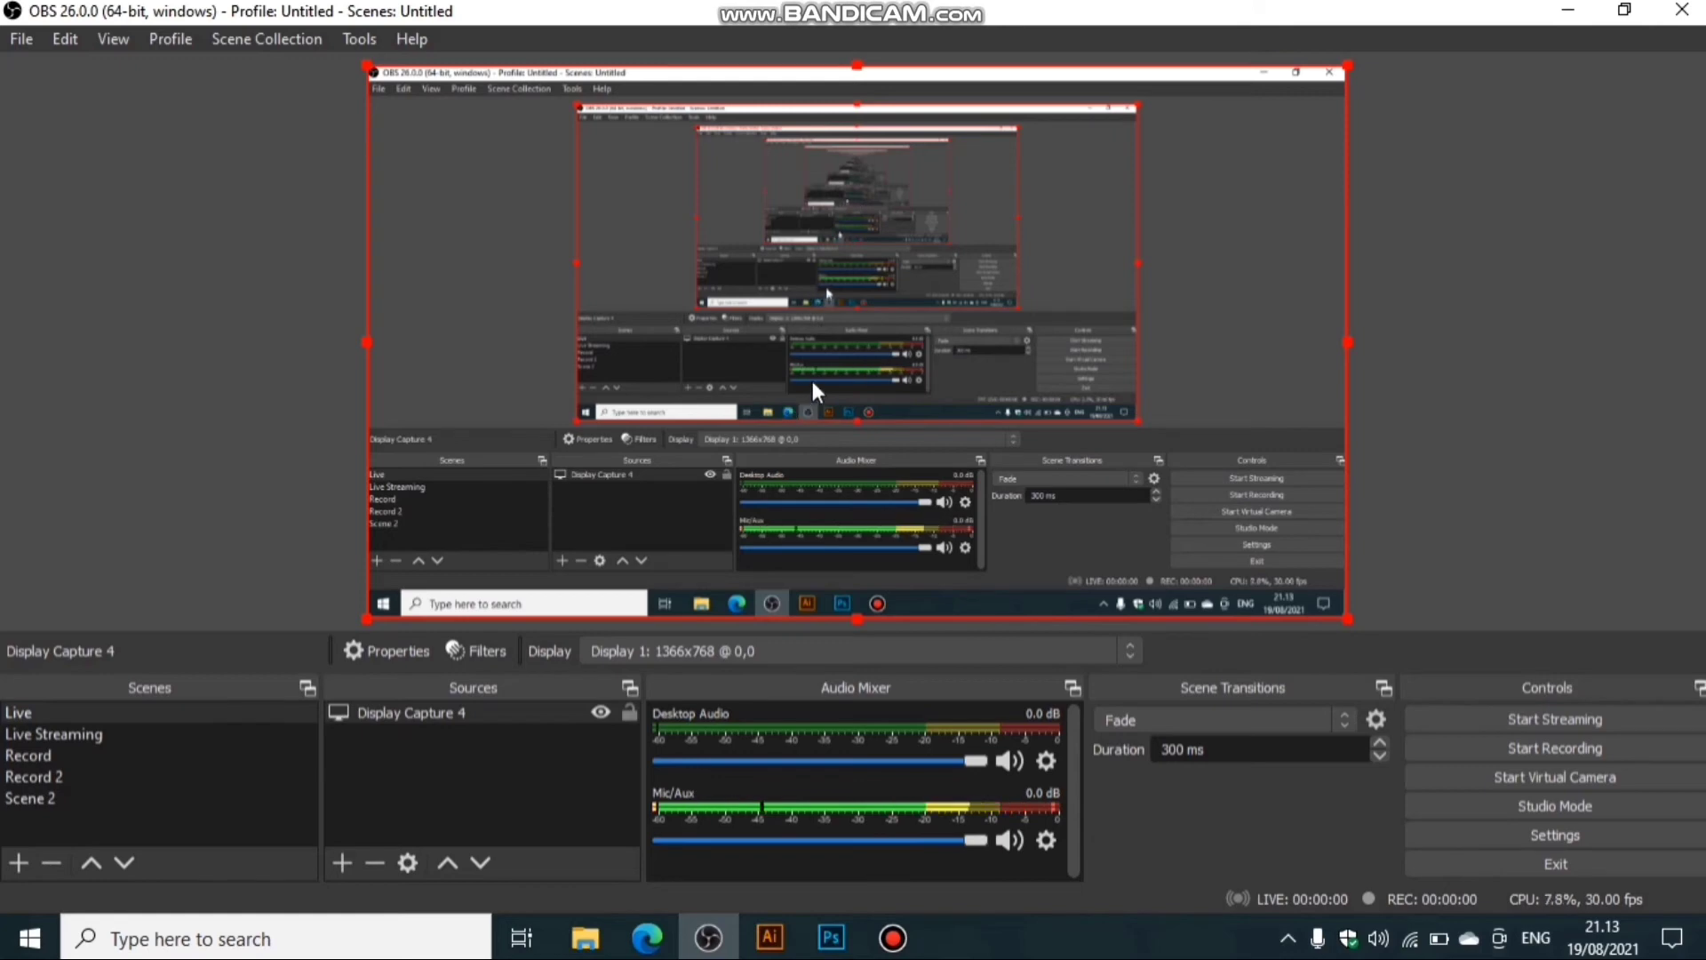
pyautogui.click(629, 712)
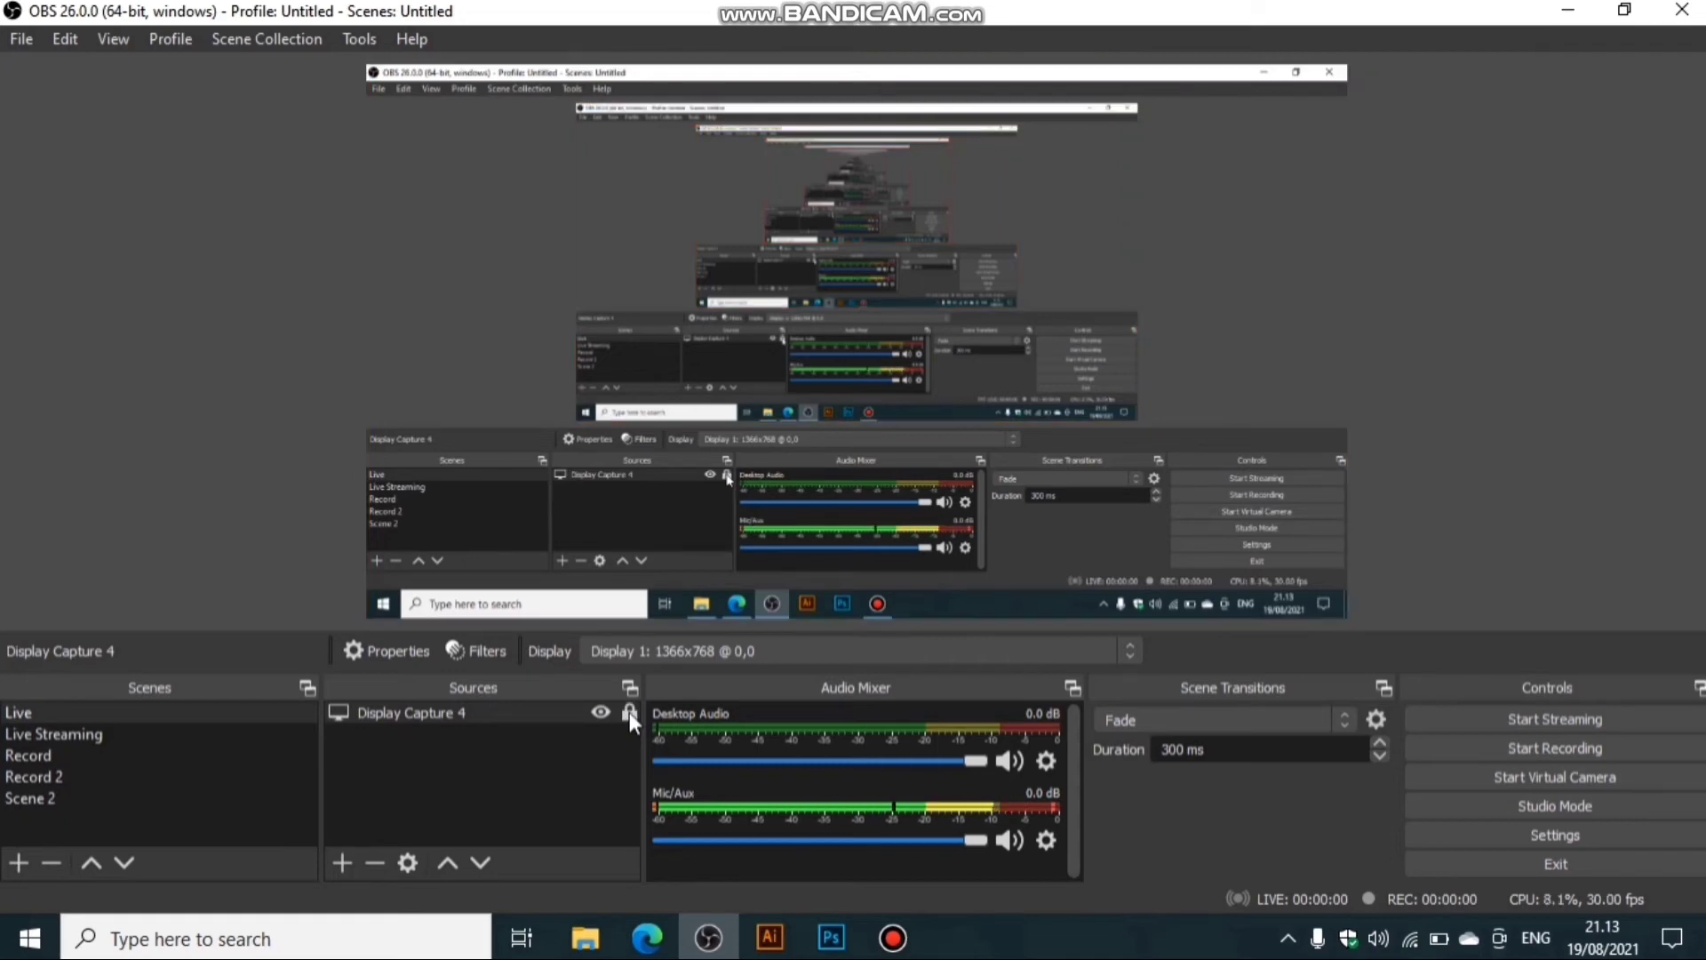
# Add a new Audio Output Capture source to the Live scene and set its device to Speakers (Realtek(R) Audio).
pyautogui.click(346, 867)
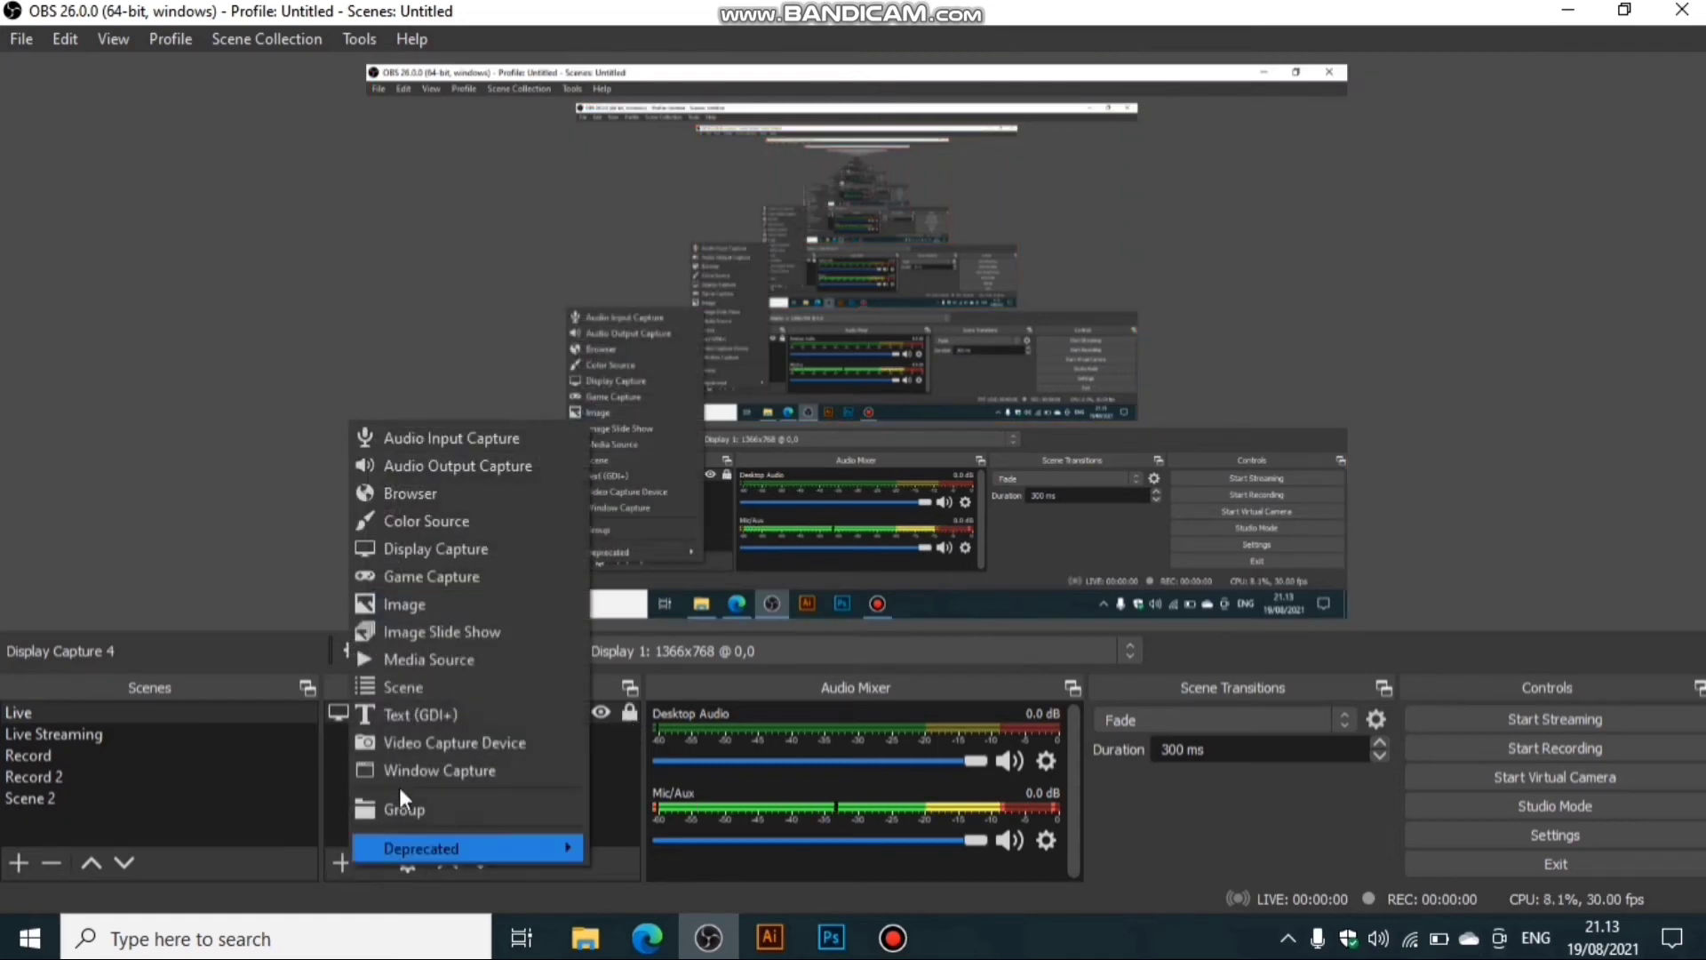
pyautogui.click(448, 471)
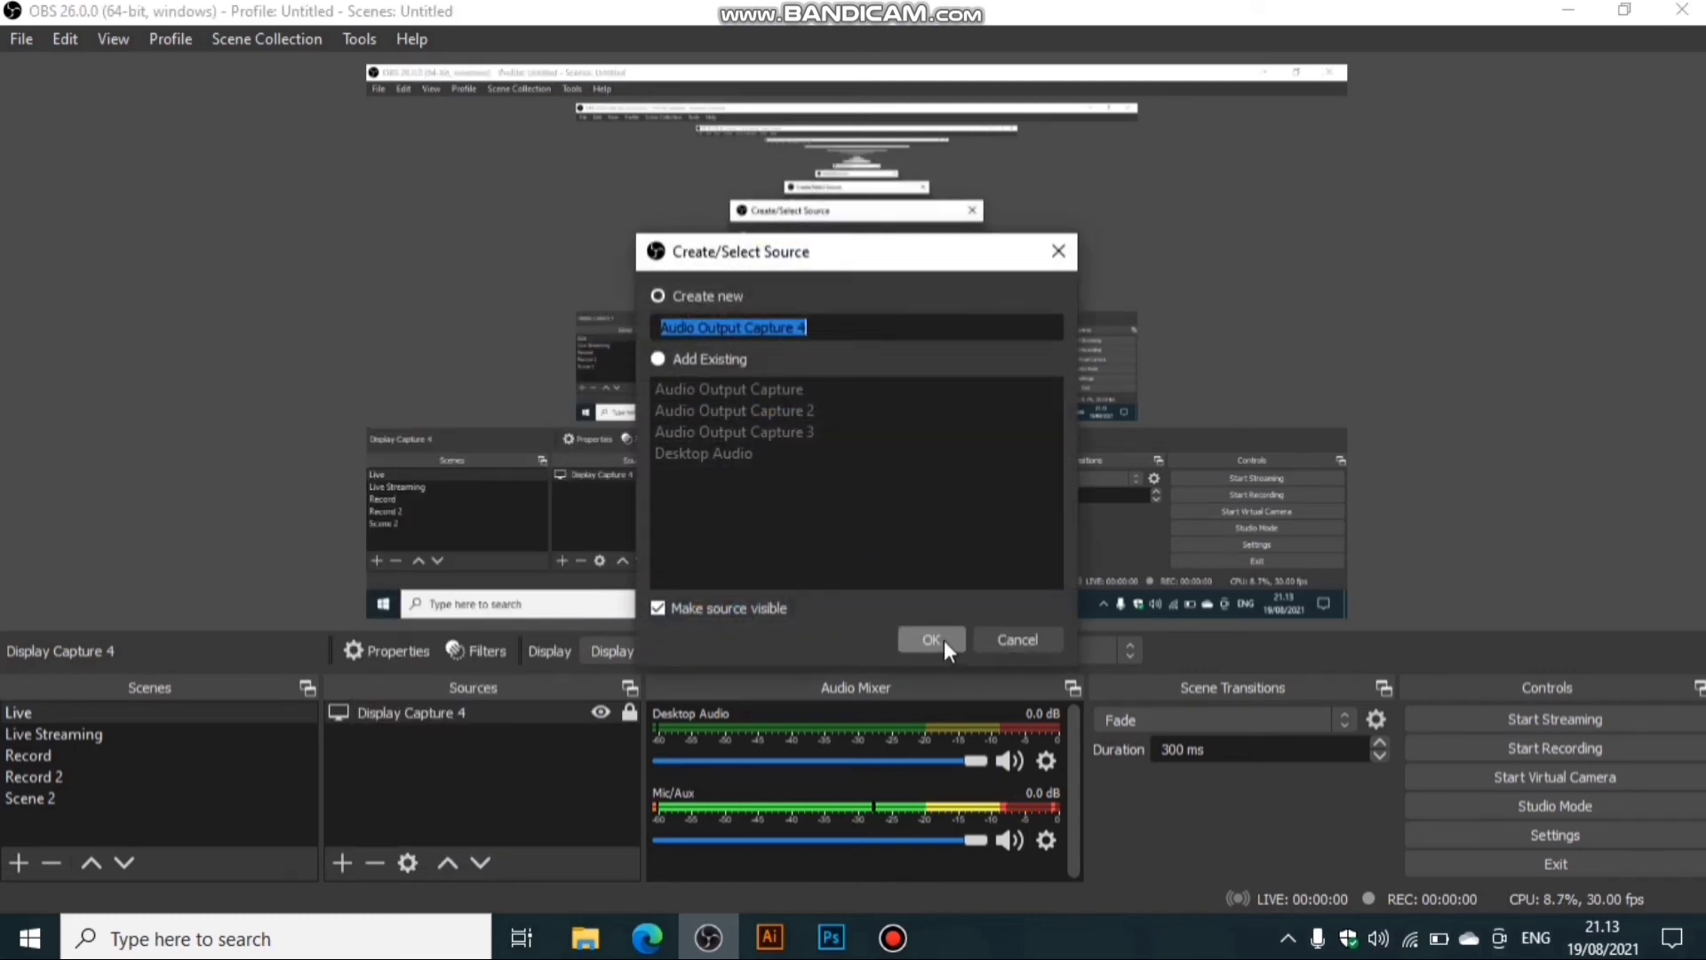
pyautogui.click(931, 640)
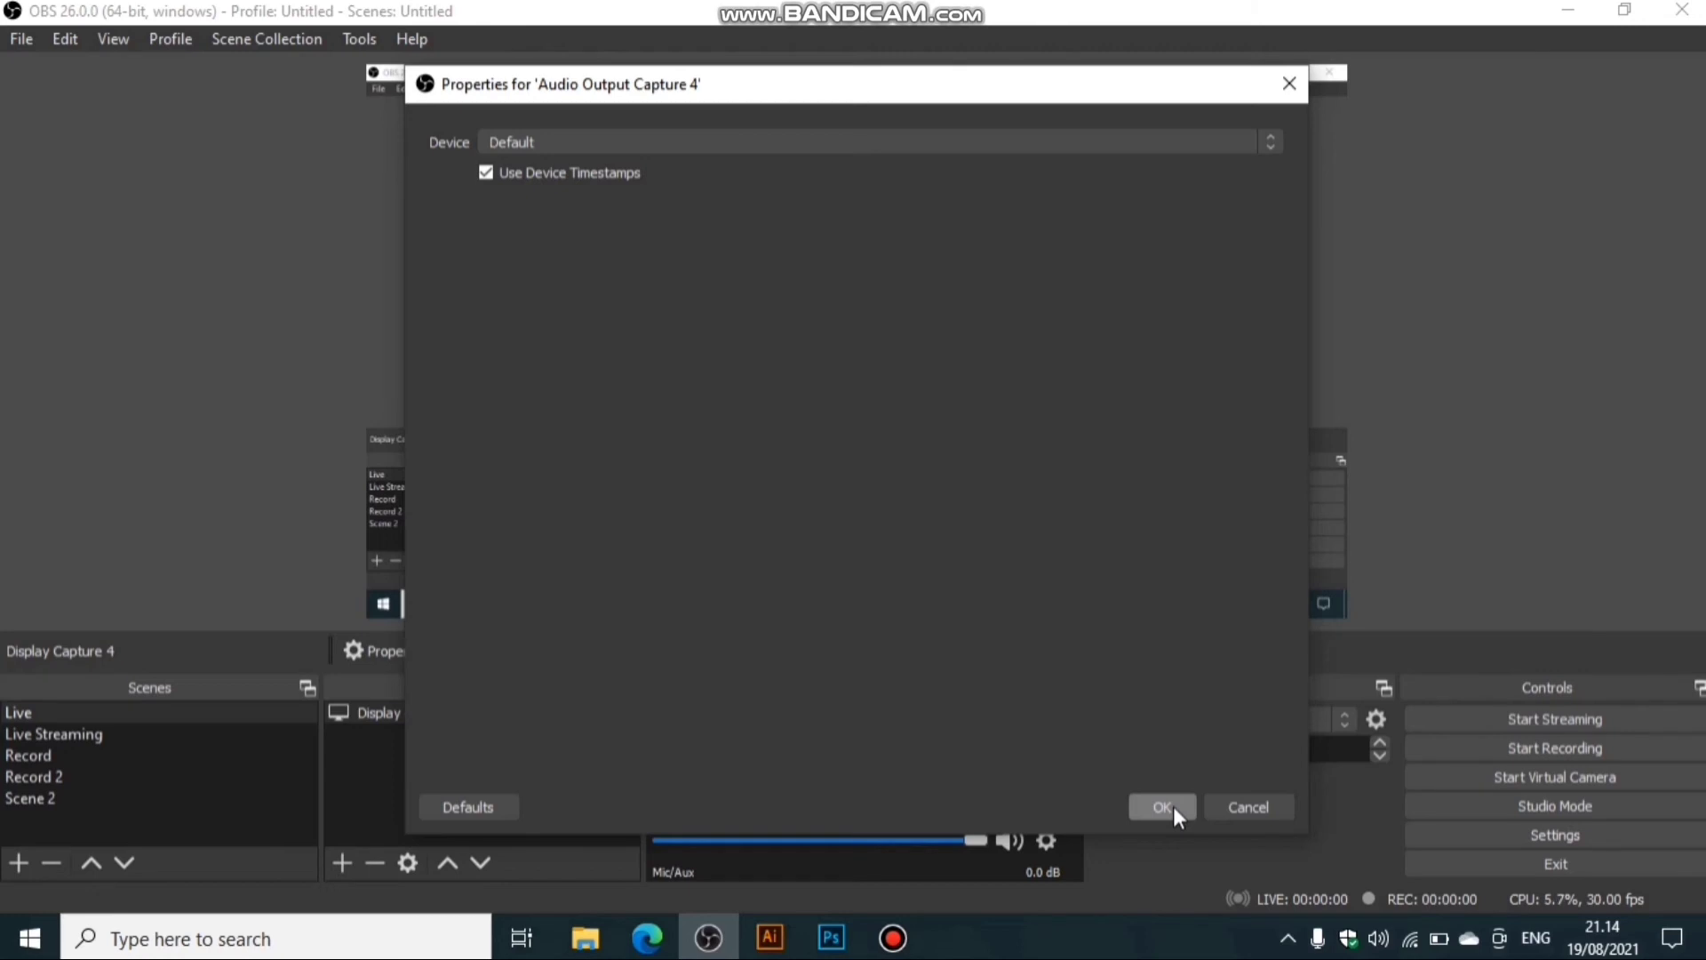
pyautogui.click(1173, 806)
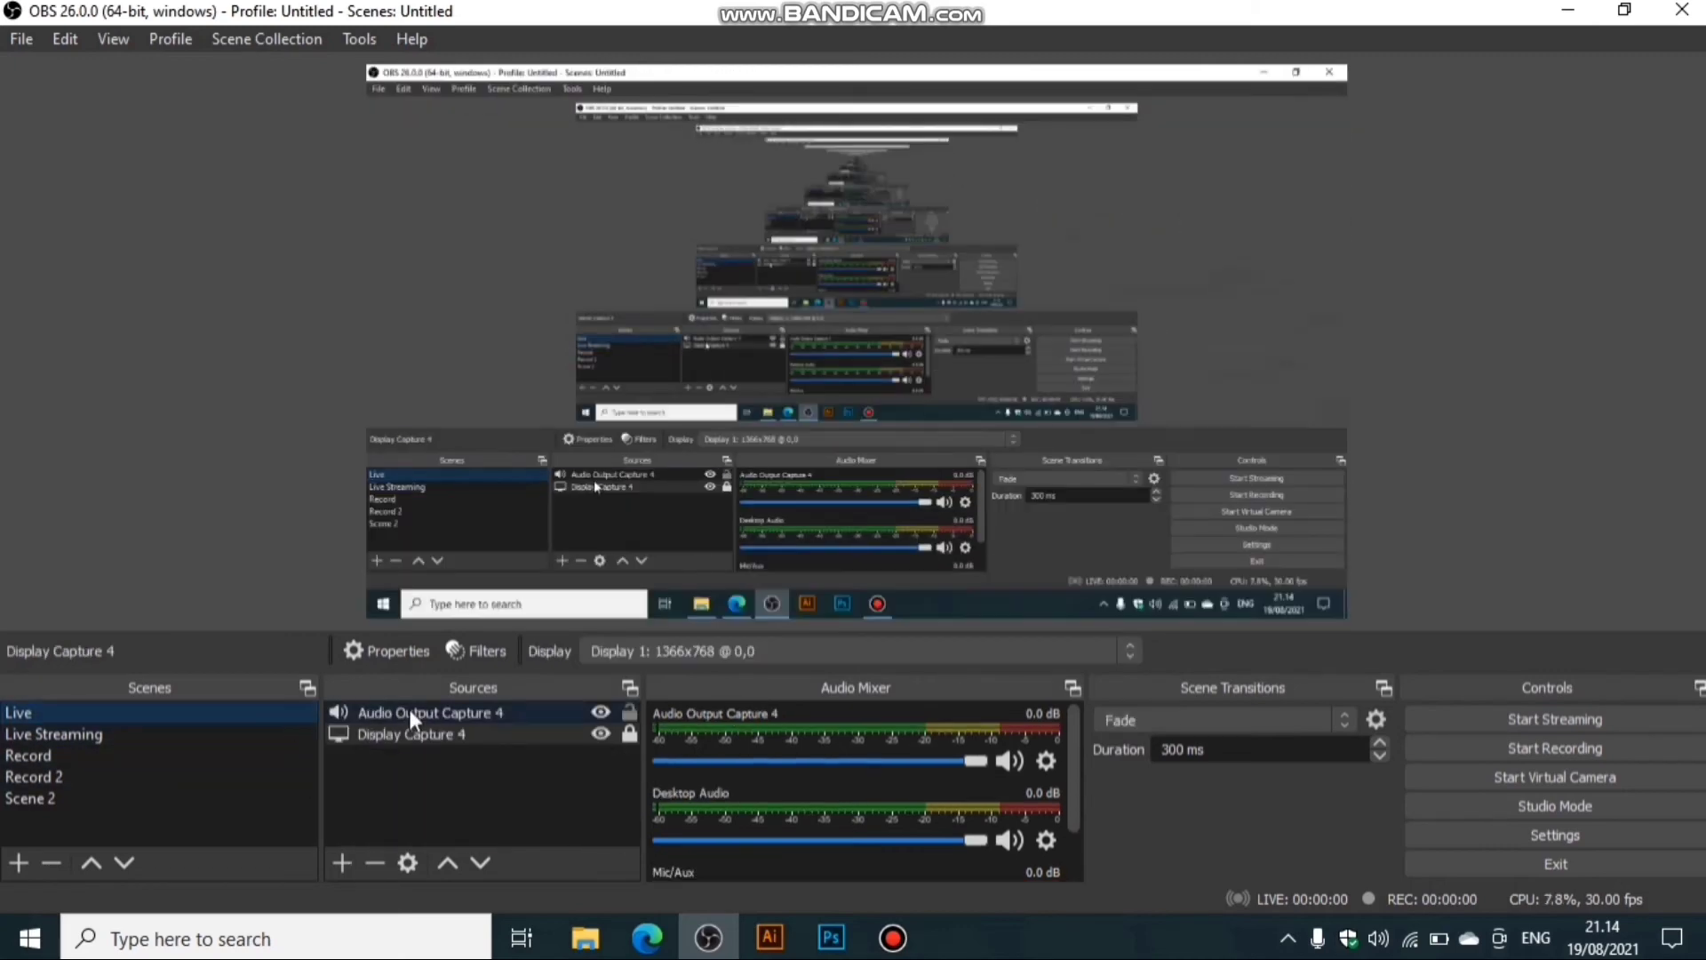
pyautogui.doubleClick(408, 709)
pyautogui.click(625, 144)
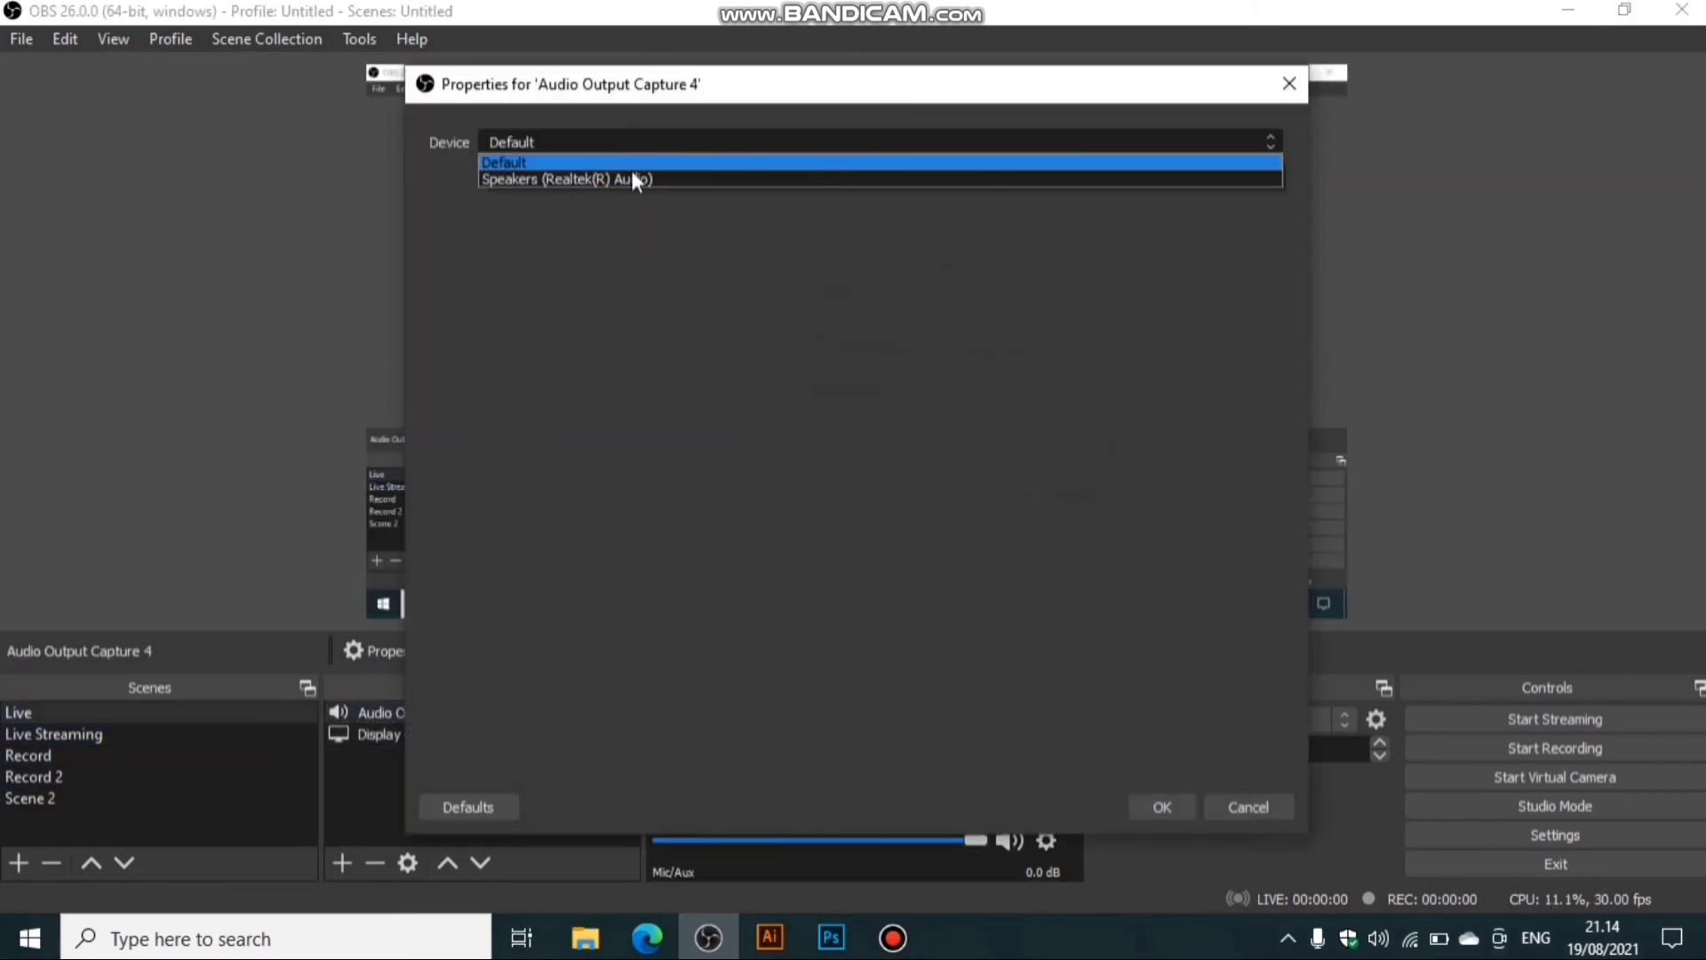
pyautogui.click(633, 178)
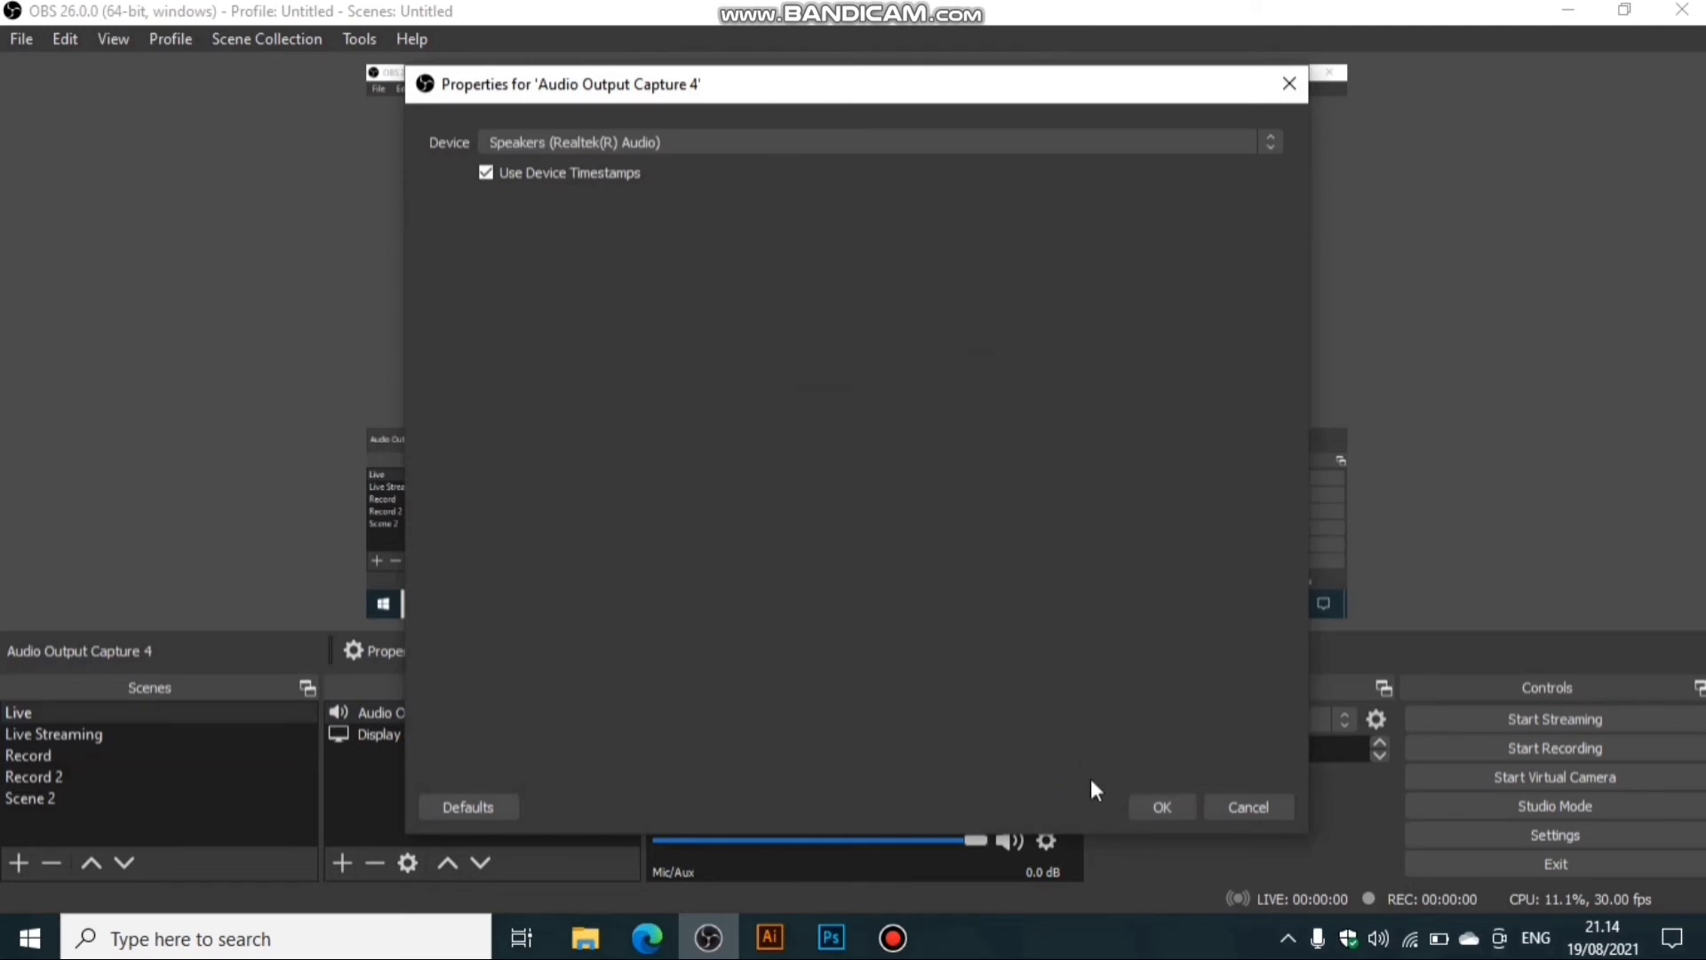
pyautogui.click(1150, 804)
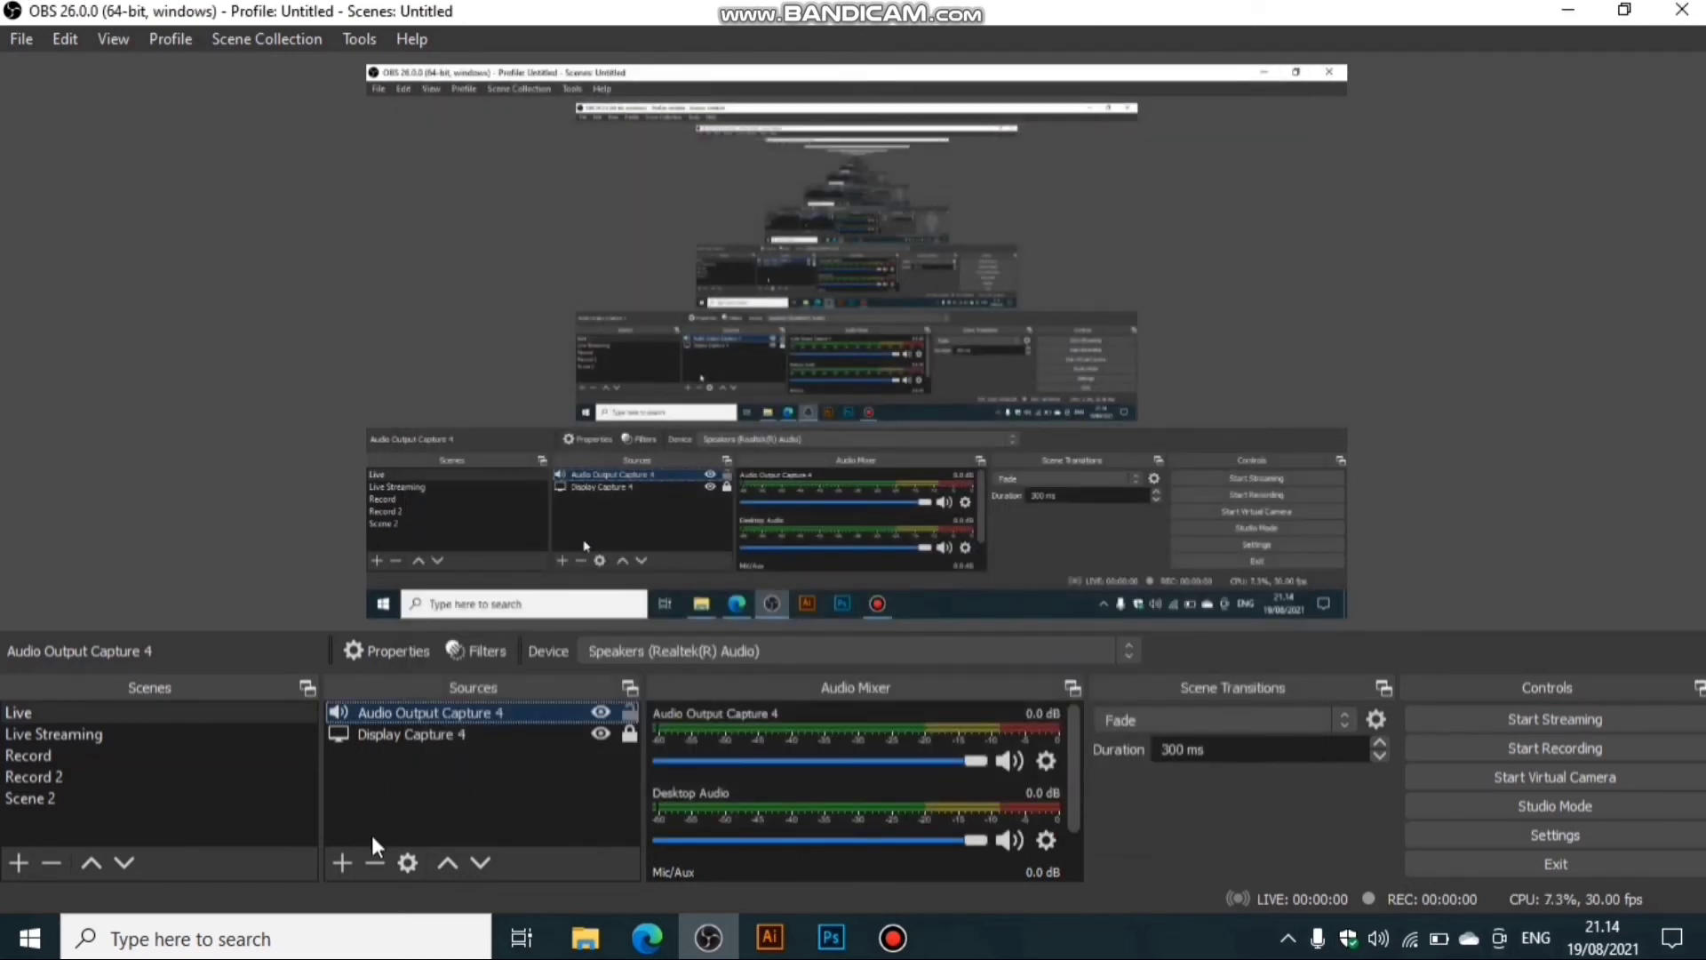
# Add a new Audio Input Capture source to the Live scene with Microphone (Realtek(R) Audio) as its device.
pyautogui.click(343, 853)
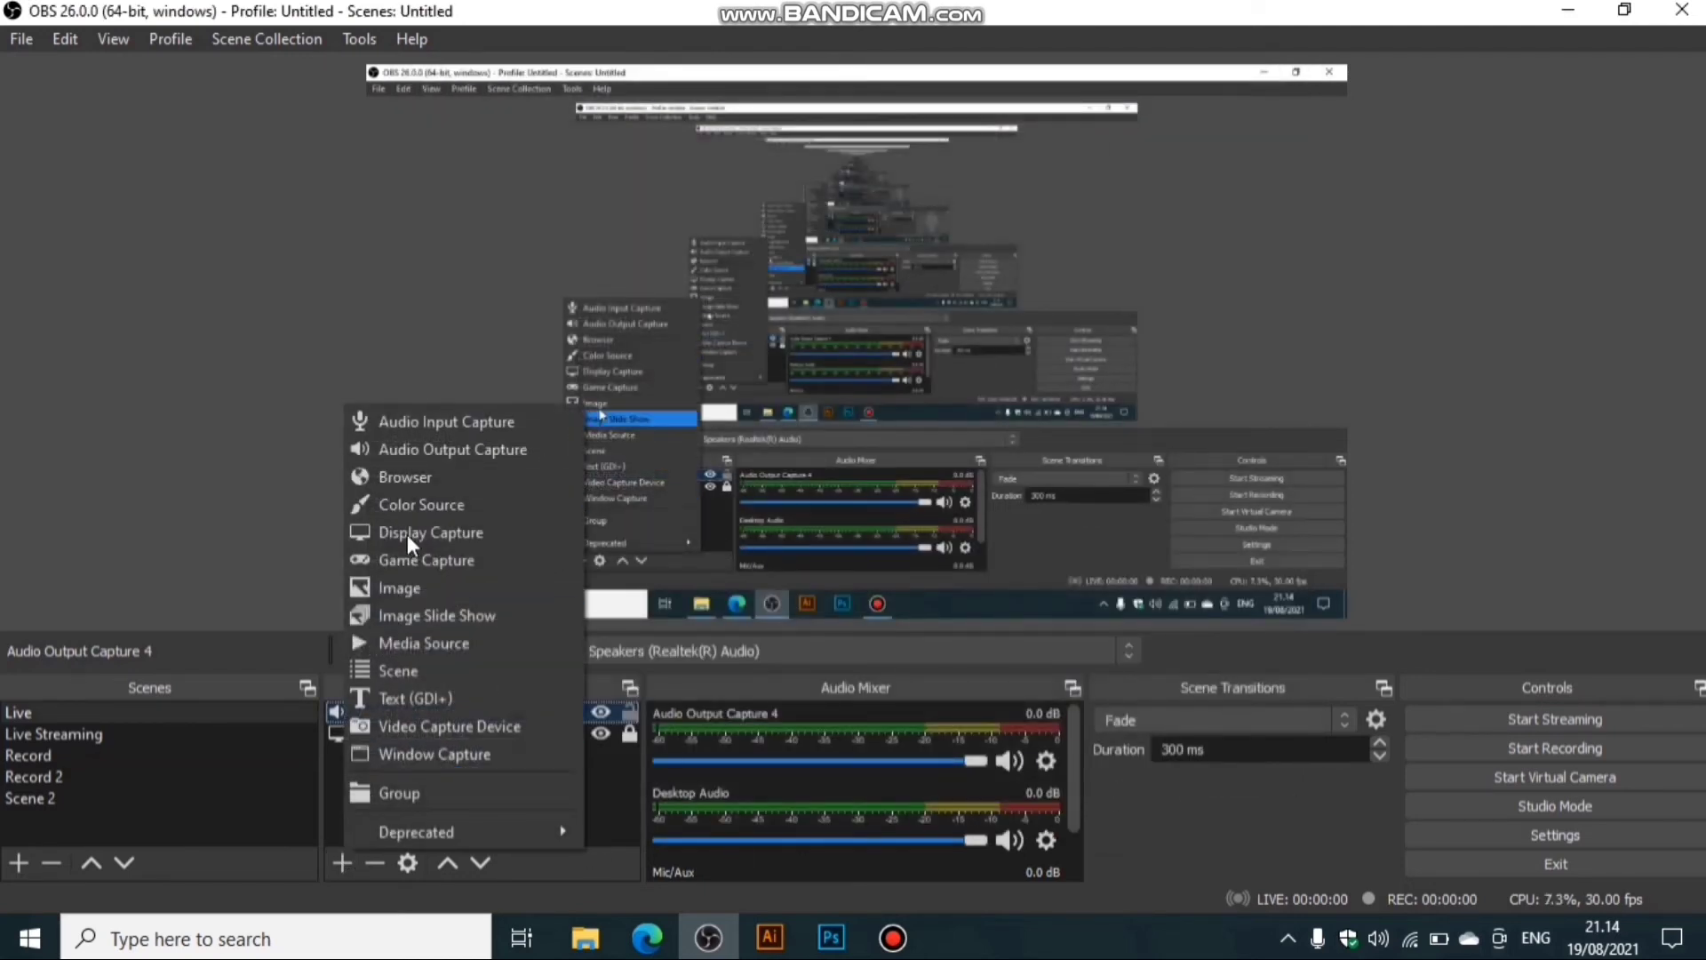
pyautogui.click(432, 413)
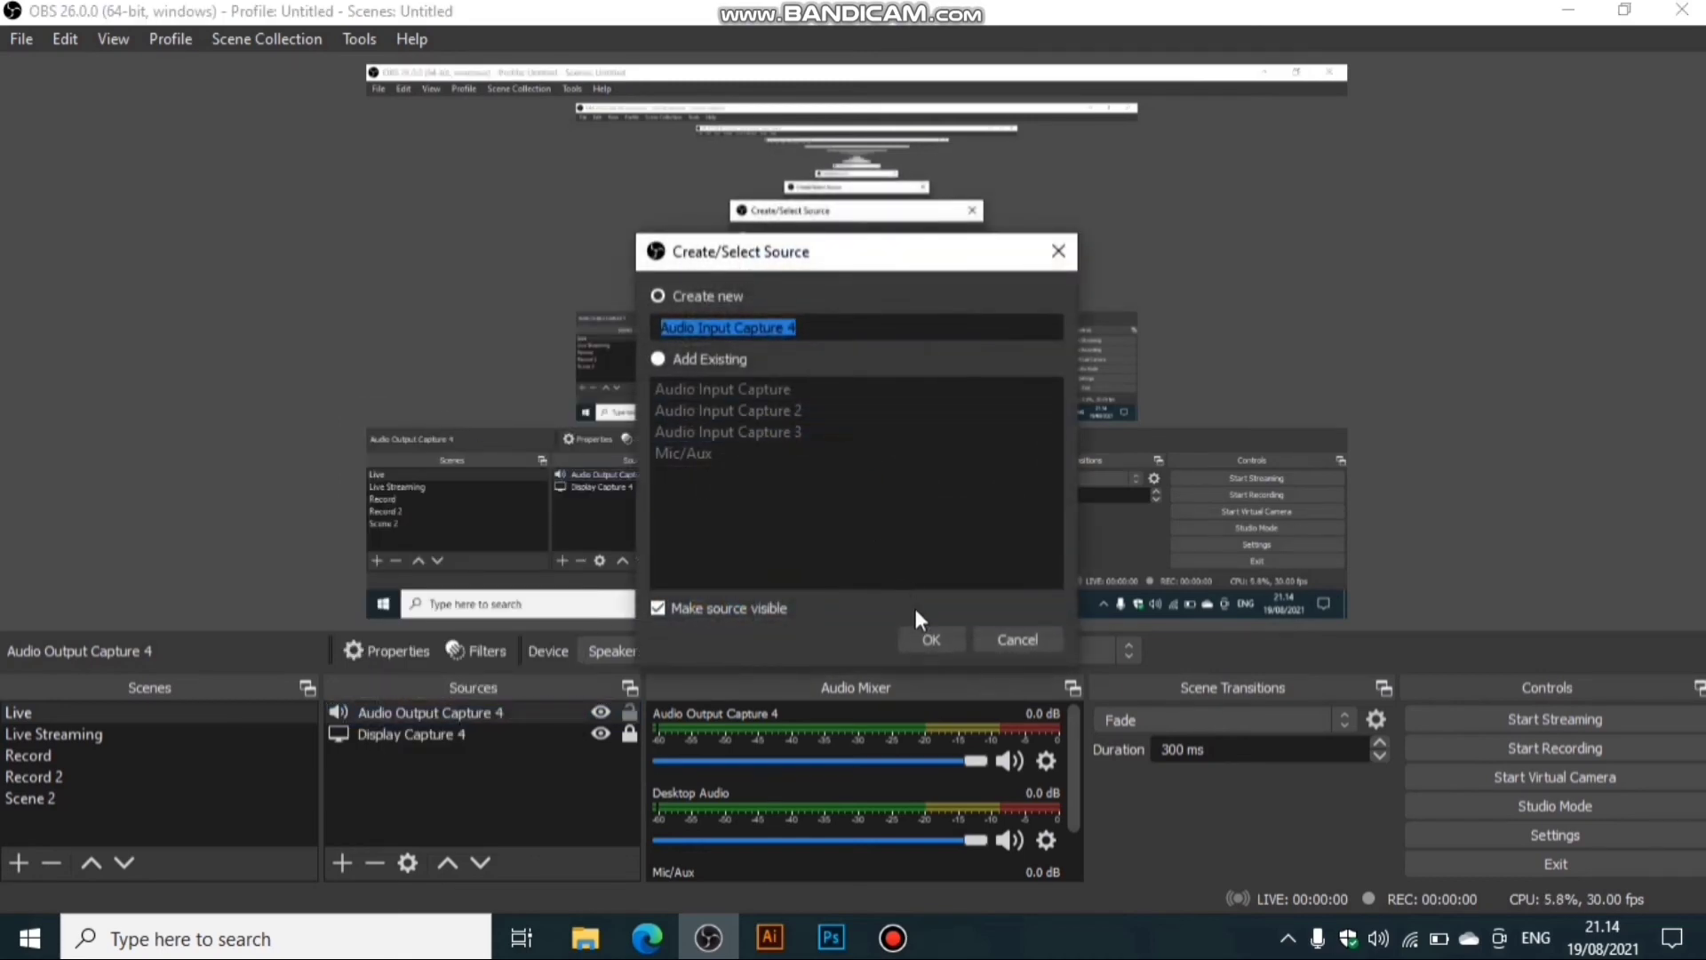
pyautogui.click(924, 634)
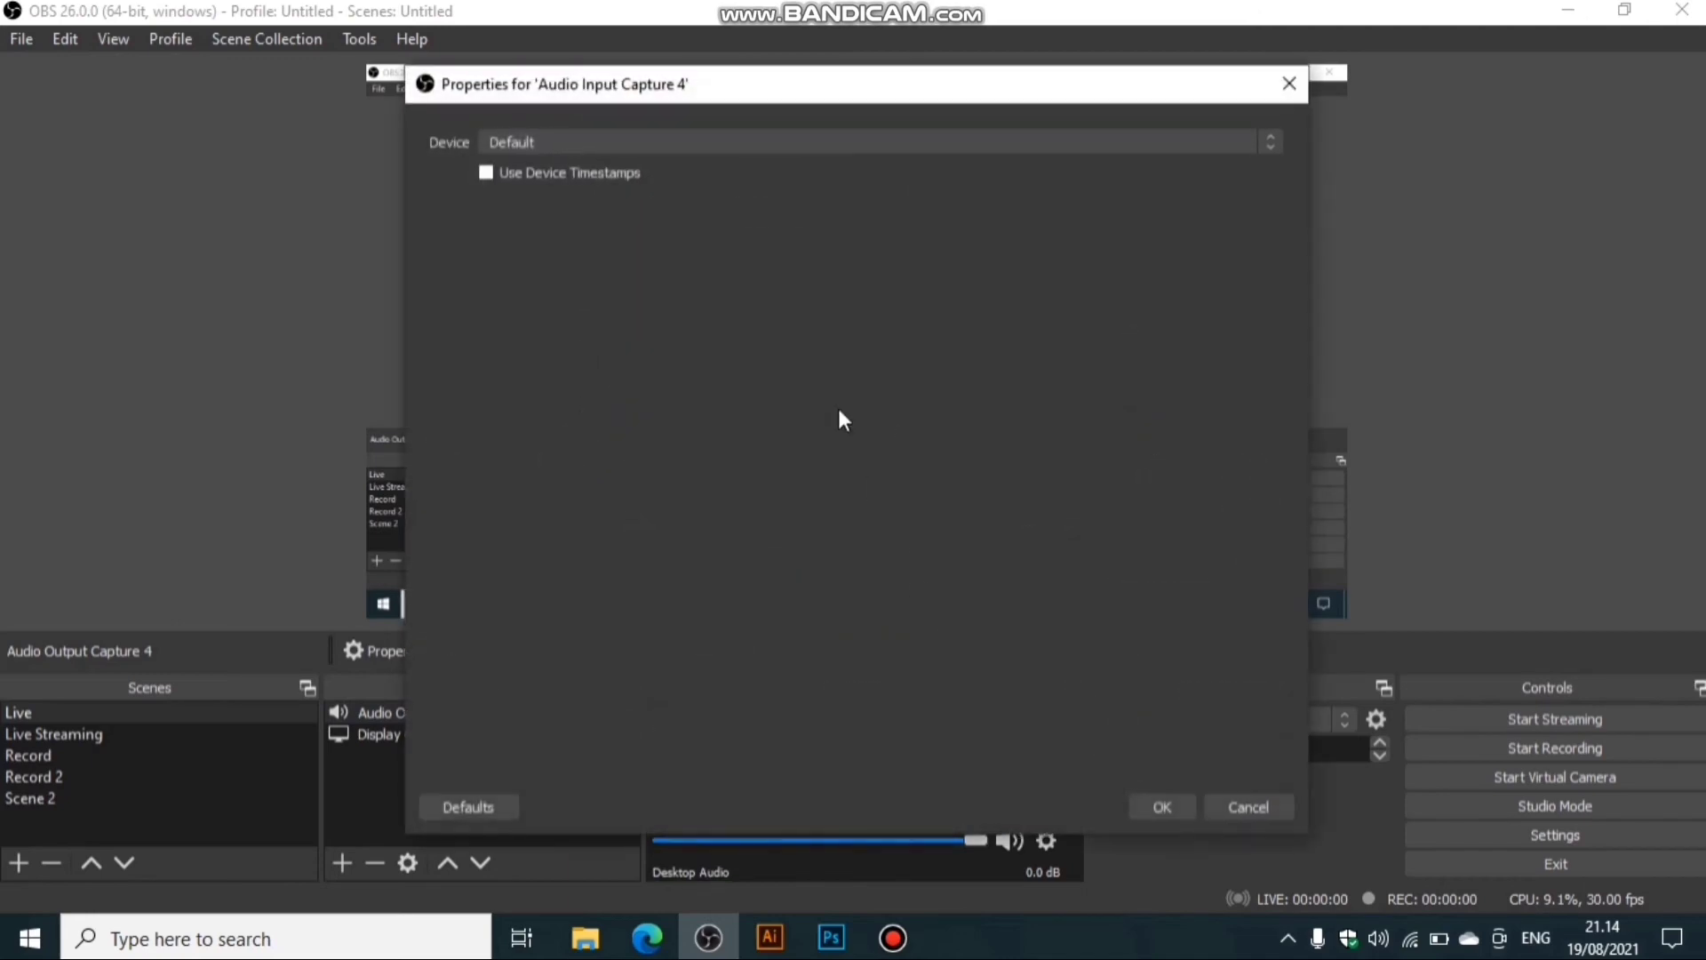
pyautogui.click(777, 144)
pyautogui.click(773, 178)
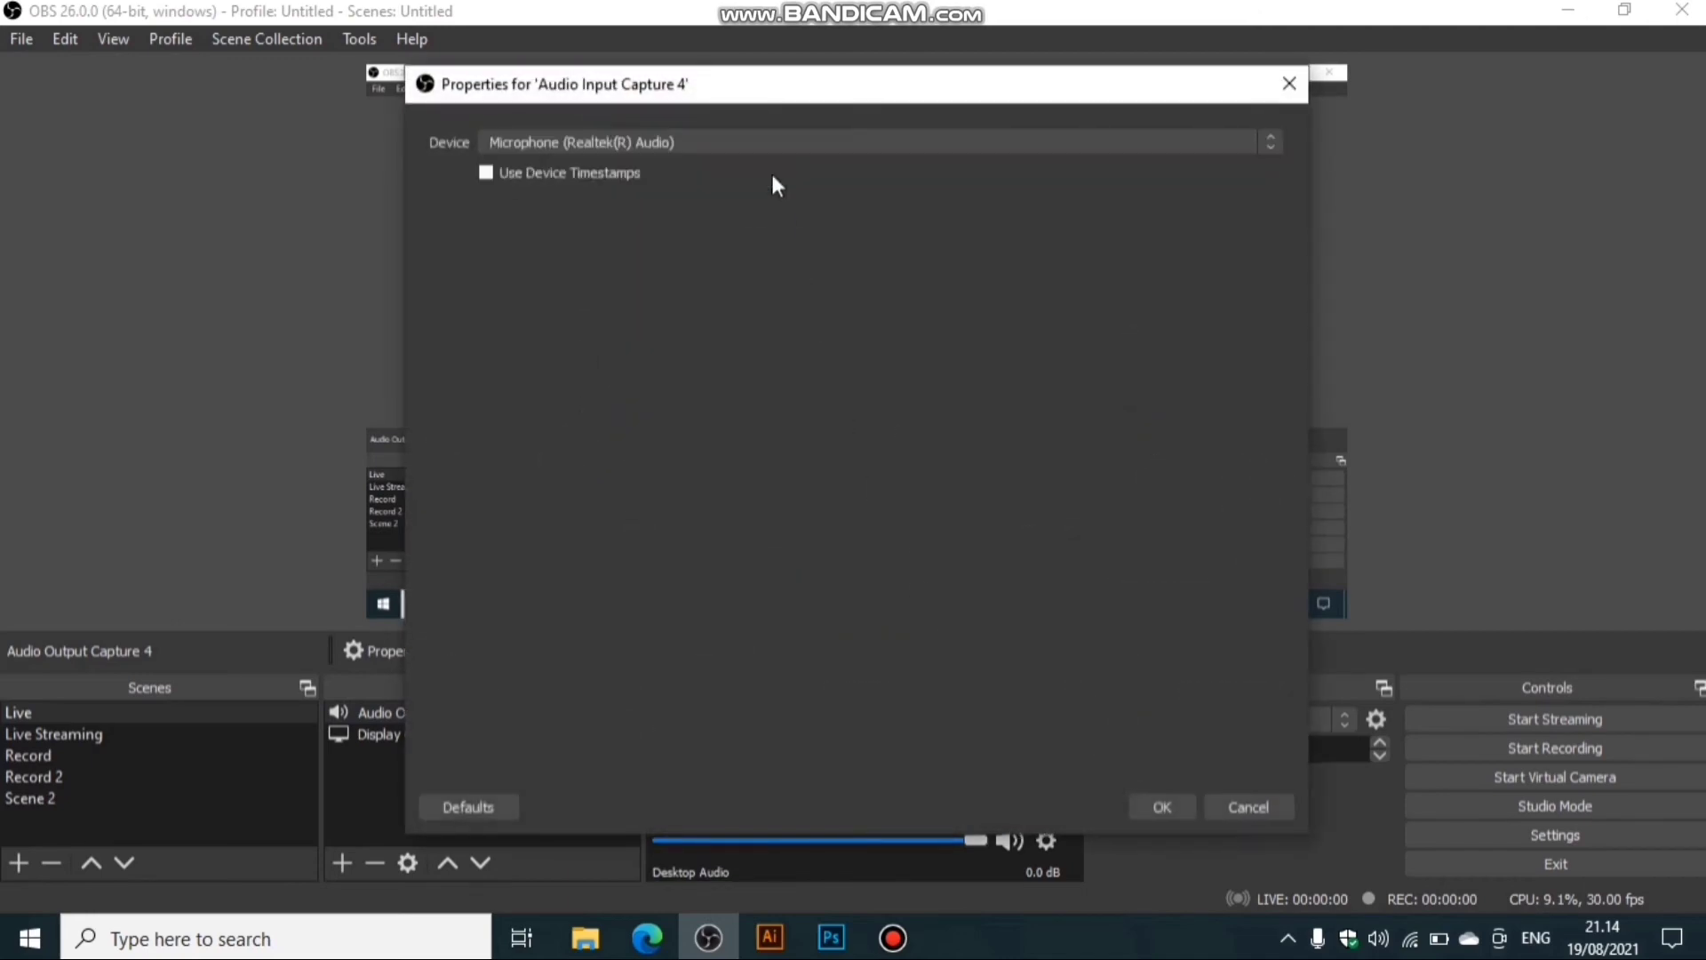
pyautogui.click(1162, 807)
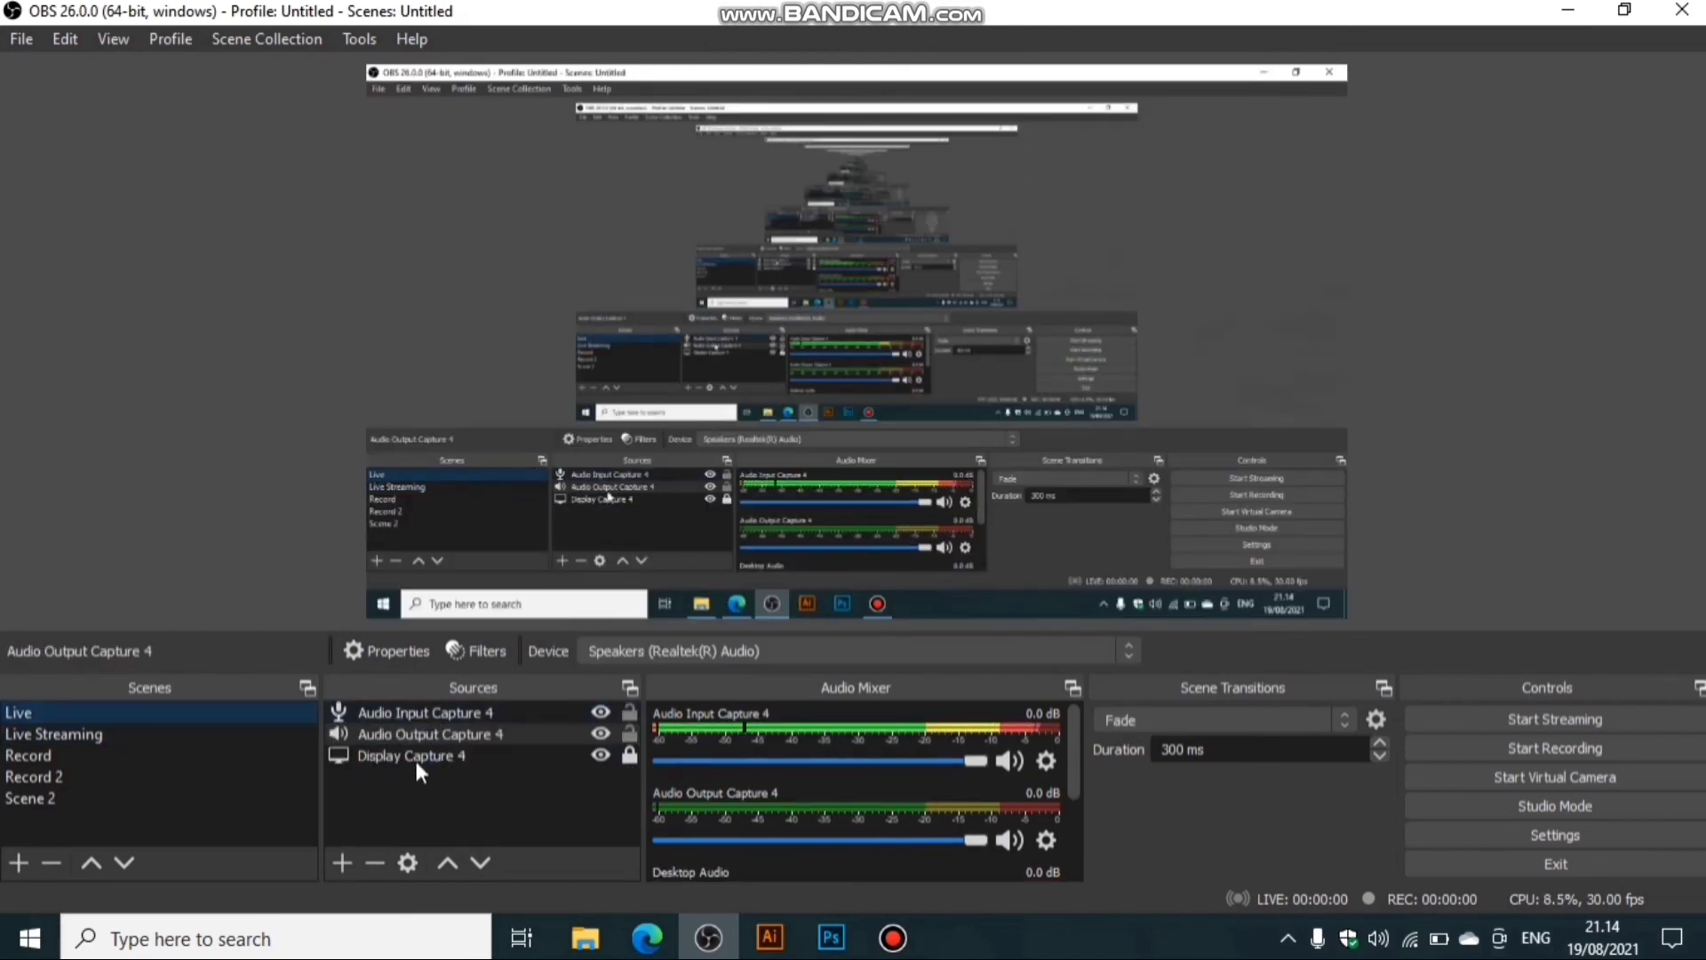
# Review the Live scene's display, audio output and audio input capture sources by selecting each in turn.
pyautogui.keyDown('ctrl'); pyautogui.click(412, 757); pyautogui.keyUp('ctrl')
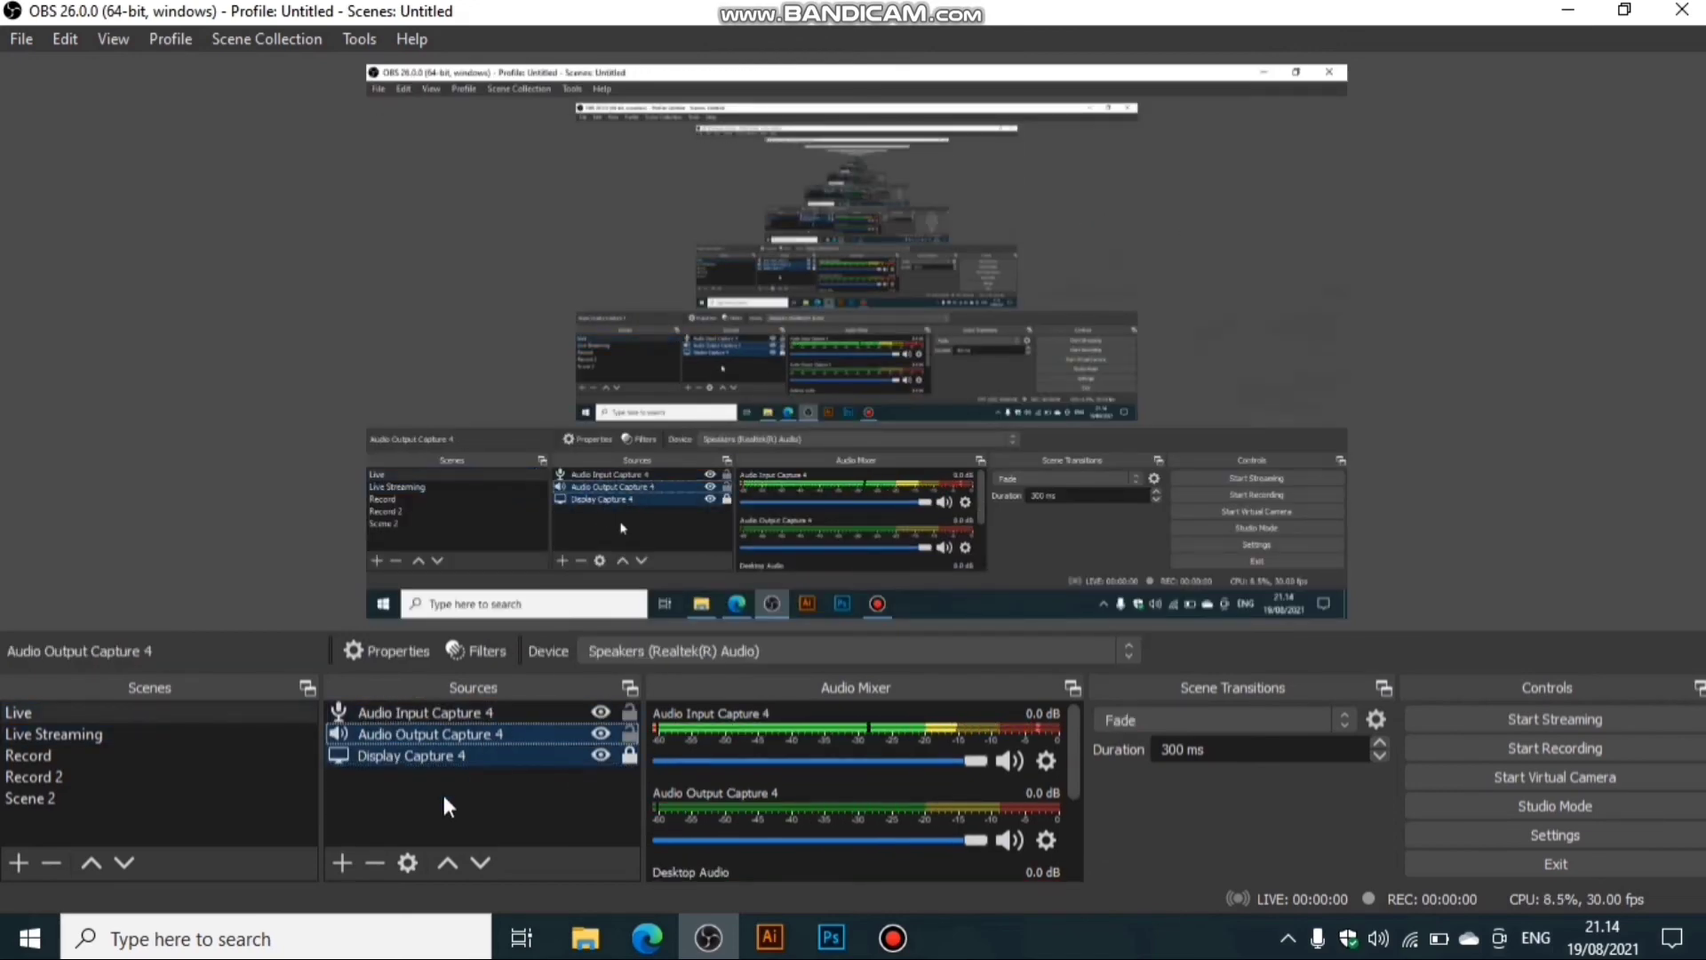
pyautogui.click(440, 782)
pyautogui.click(483, 755)
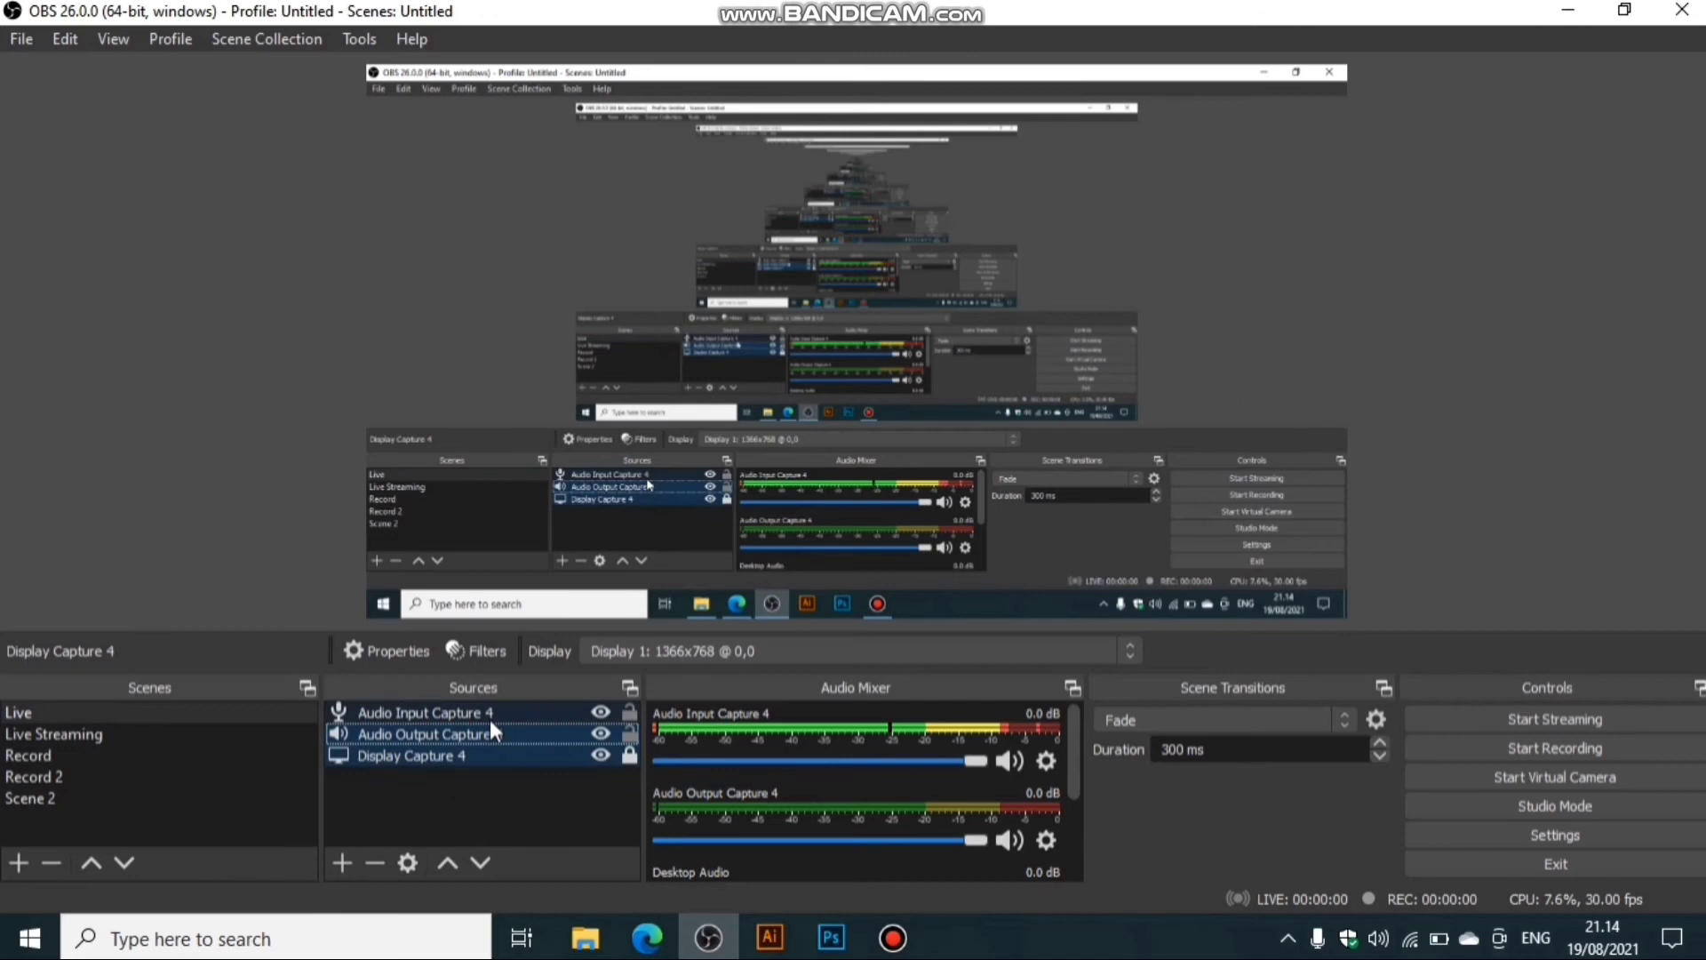
pyautogui.click(457, 791)
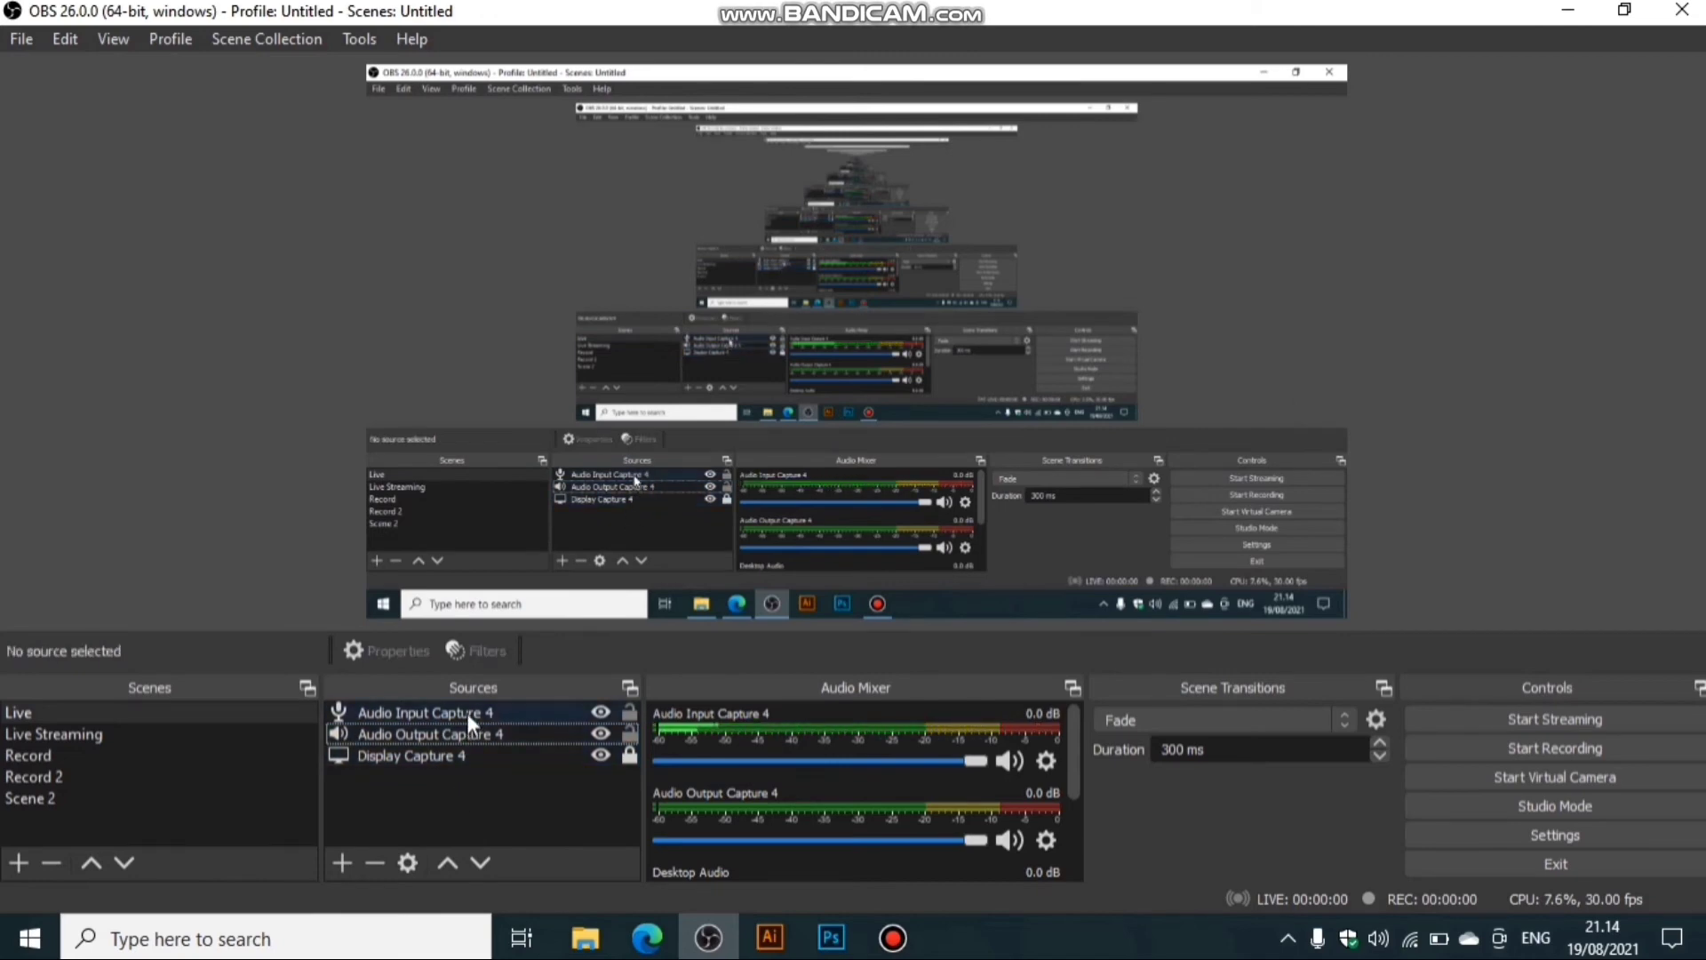
pyautogui.click(391, 756)
pyautogui.click(396, 715)
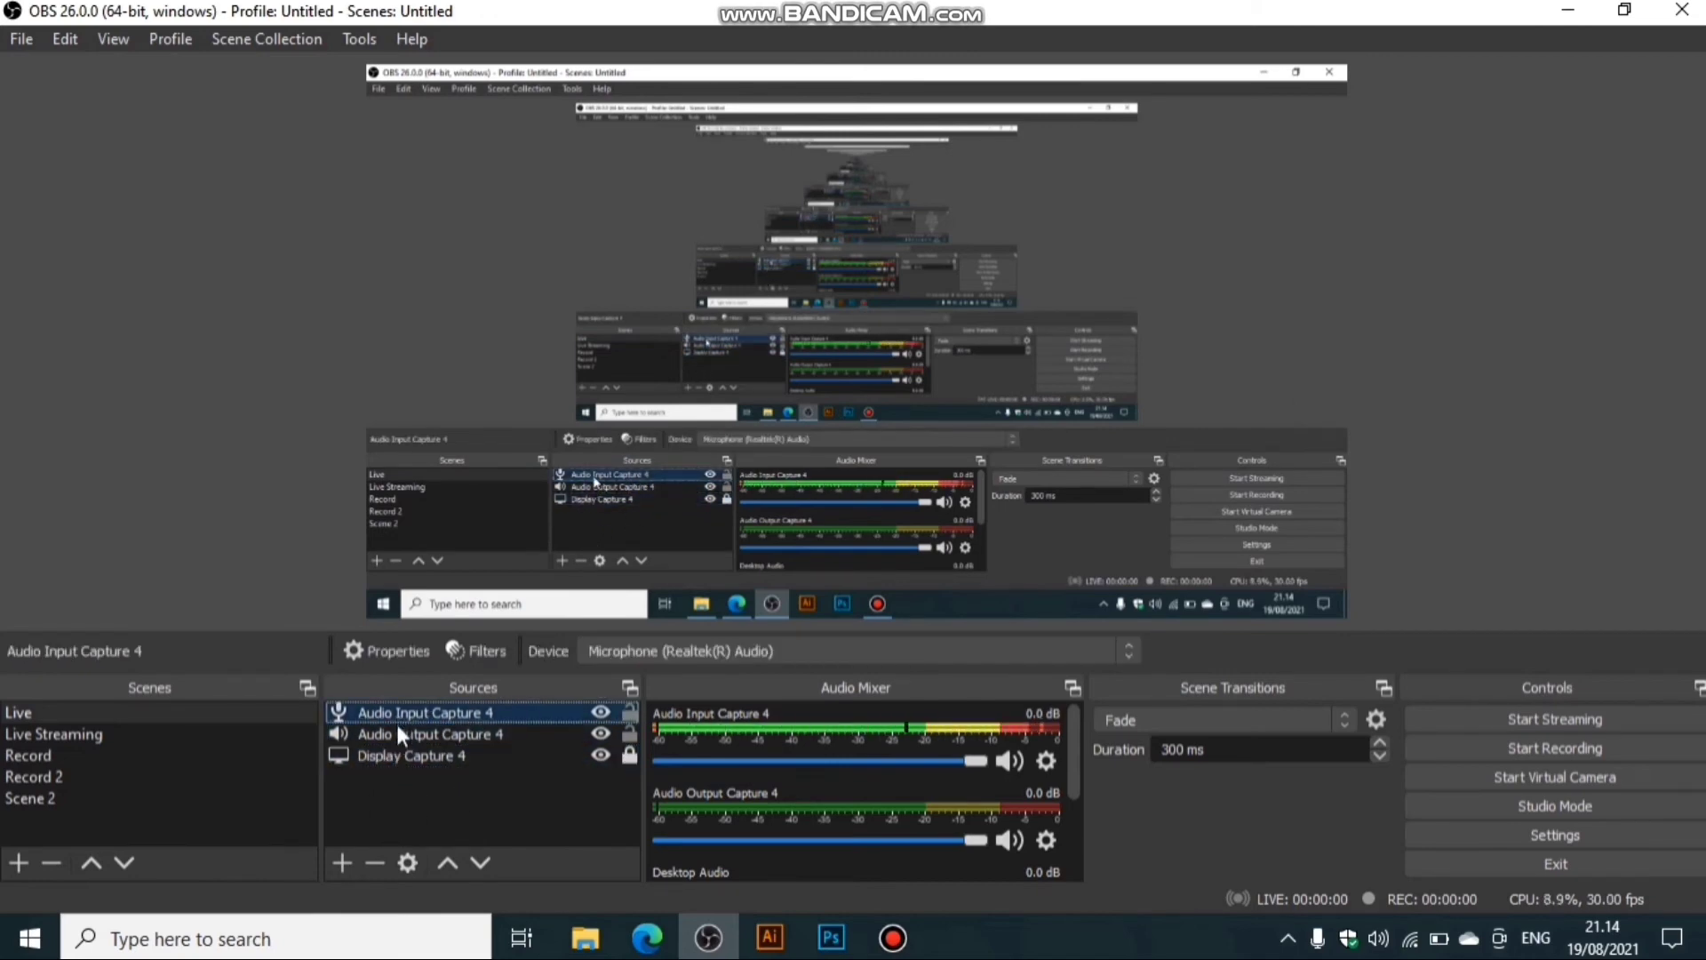
pyautogui.click(396, 732)
pyautogui.click(401, 711)
pyautogui.click(398, 751)
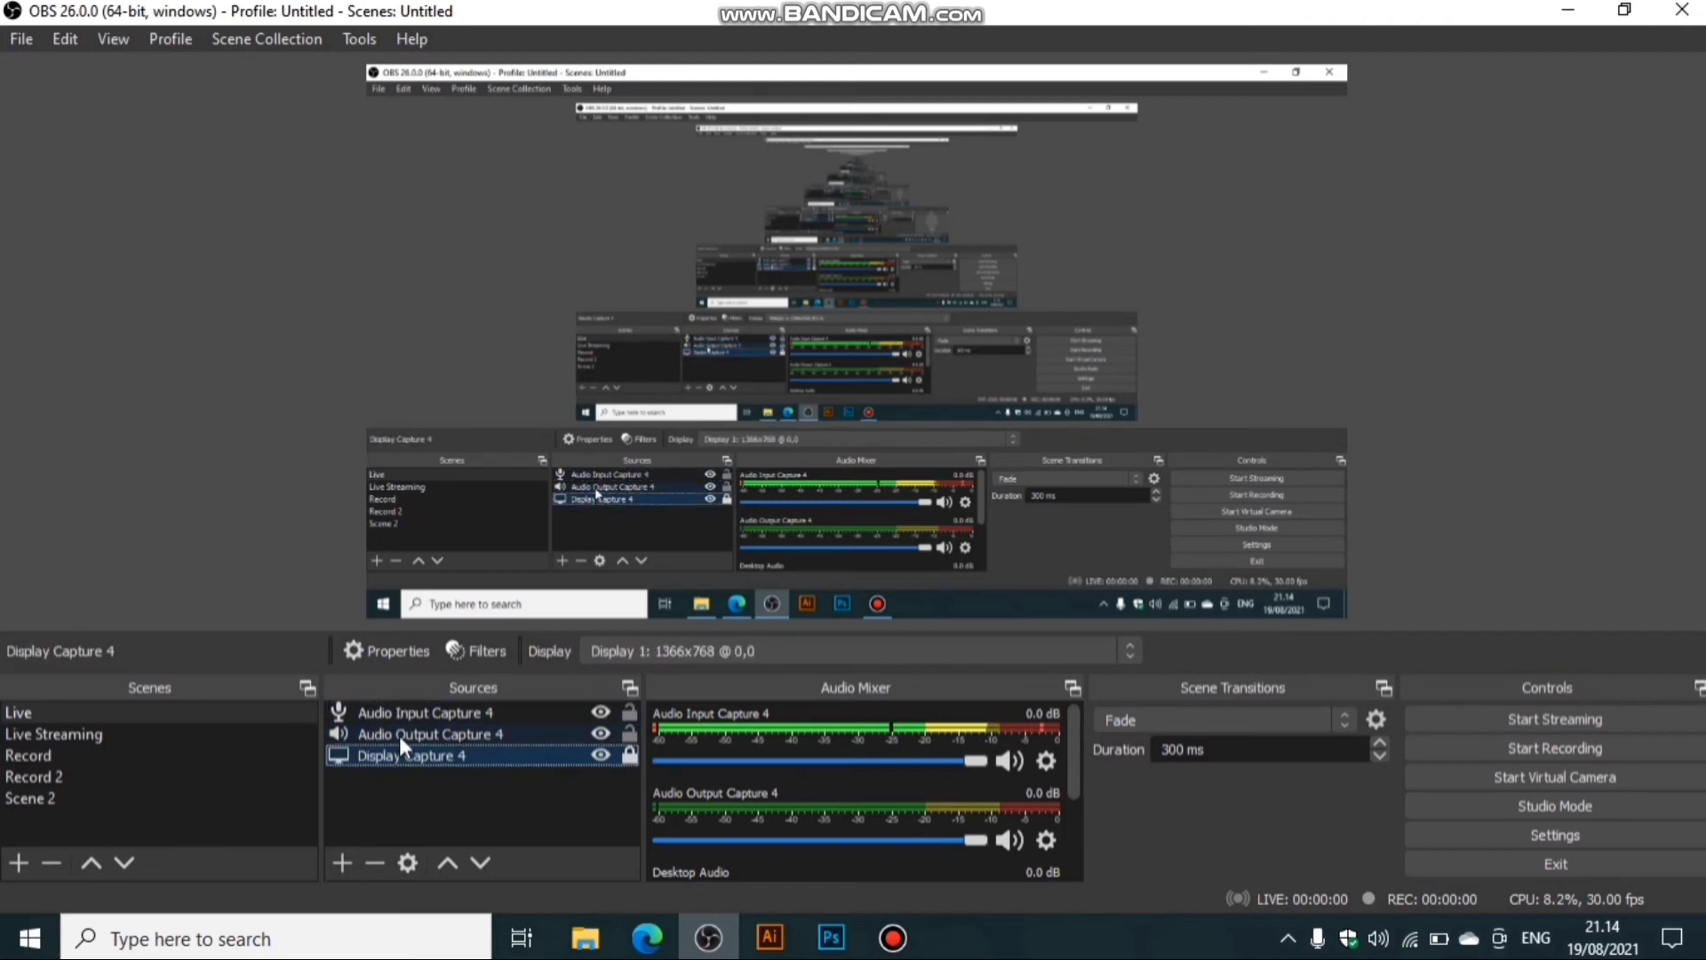
pyautogui.click(398, 735)
pyautogui.click(407, 710)
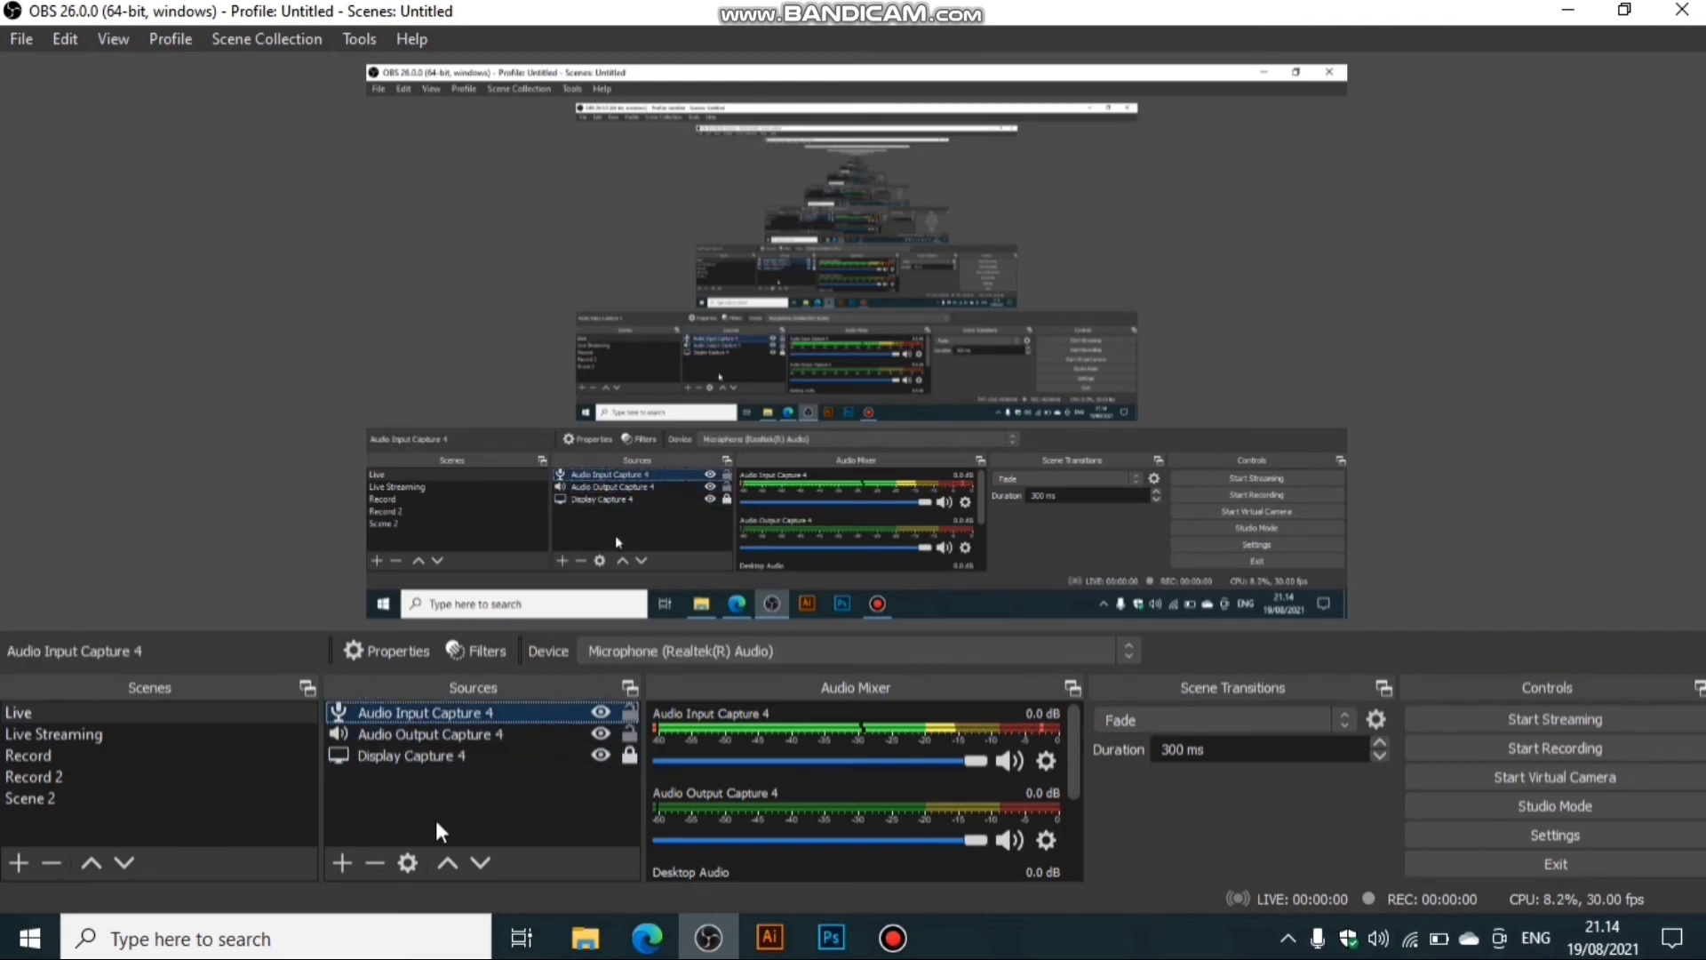
pyautogui.click(432, 753)
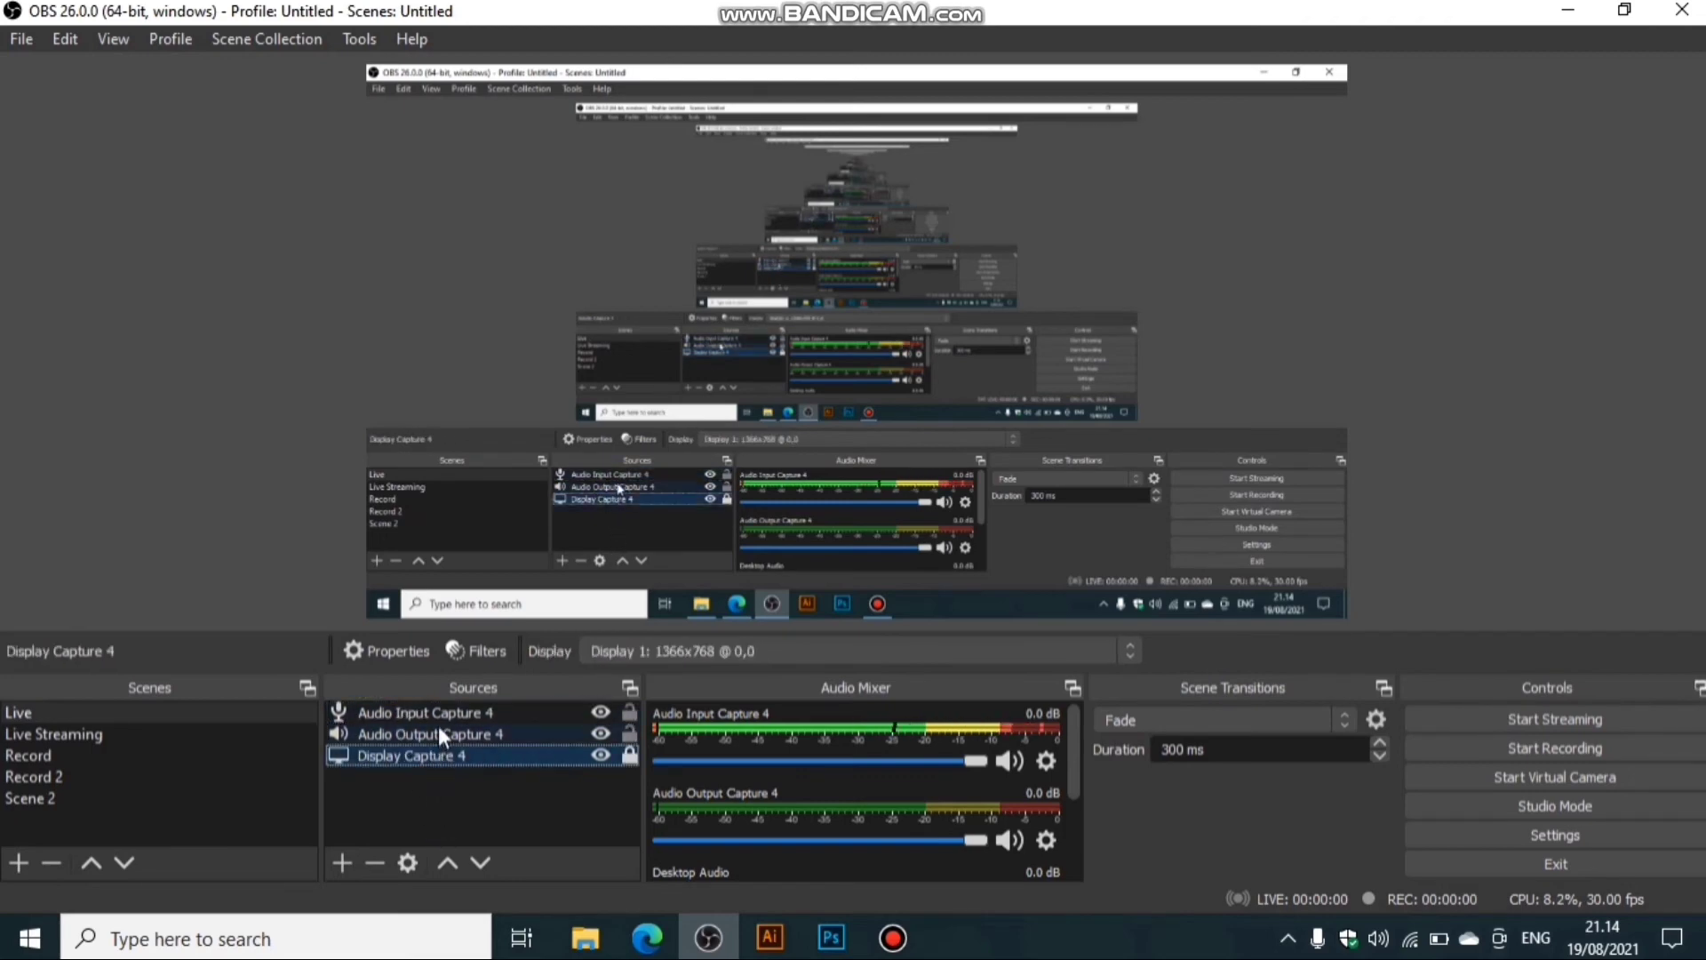
pyautogui.click(439, 727)
pyautogui.click(440, 711)
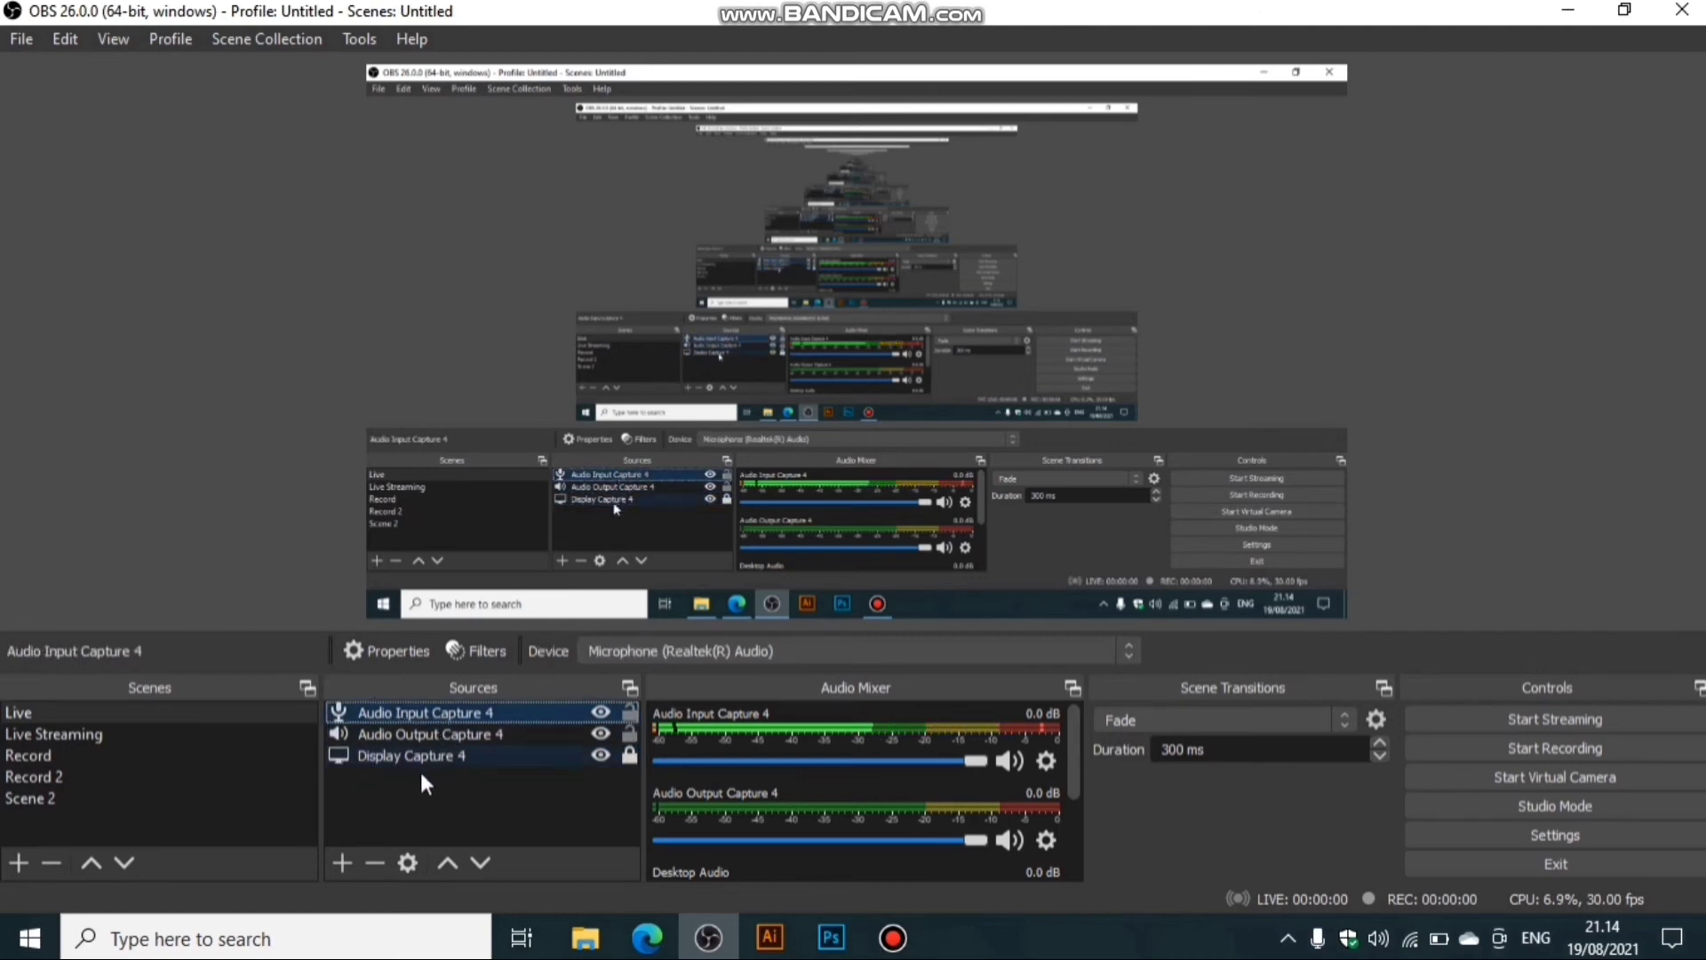
# Add a new Browser source named Alert Donasi to the Live scene.
pyautogui.click(415, 760)
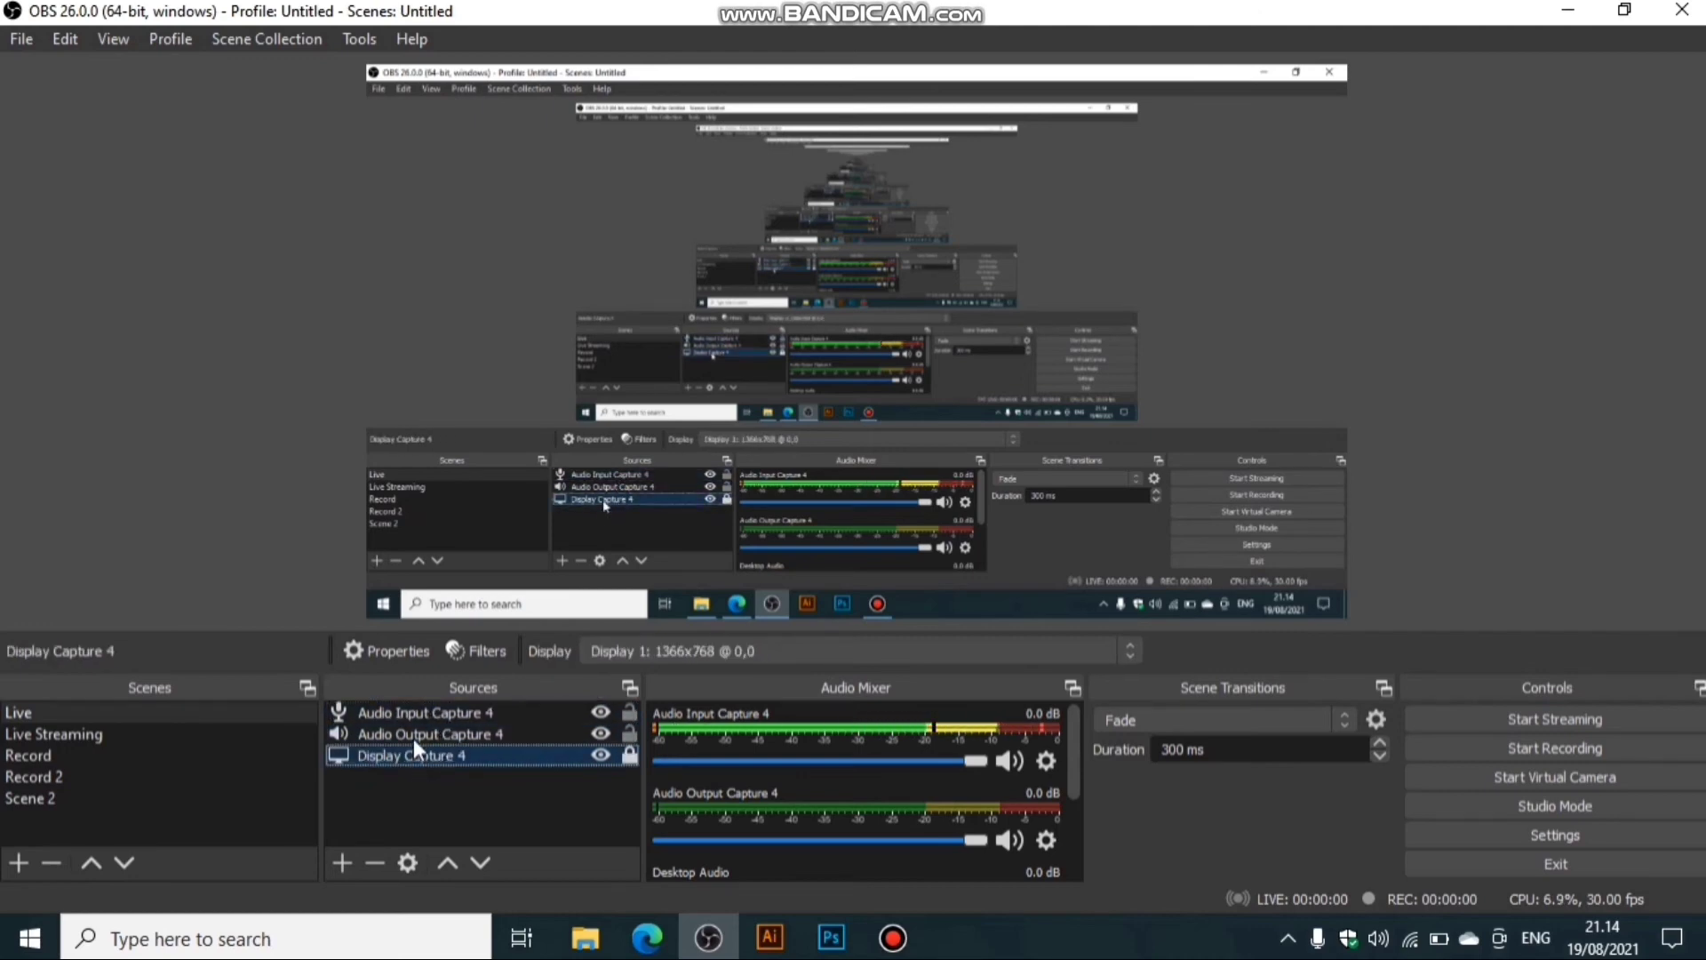
pyautogui.click(380, 803)
pyautogui.click(337, 862)
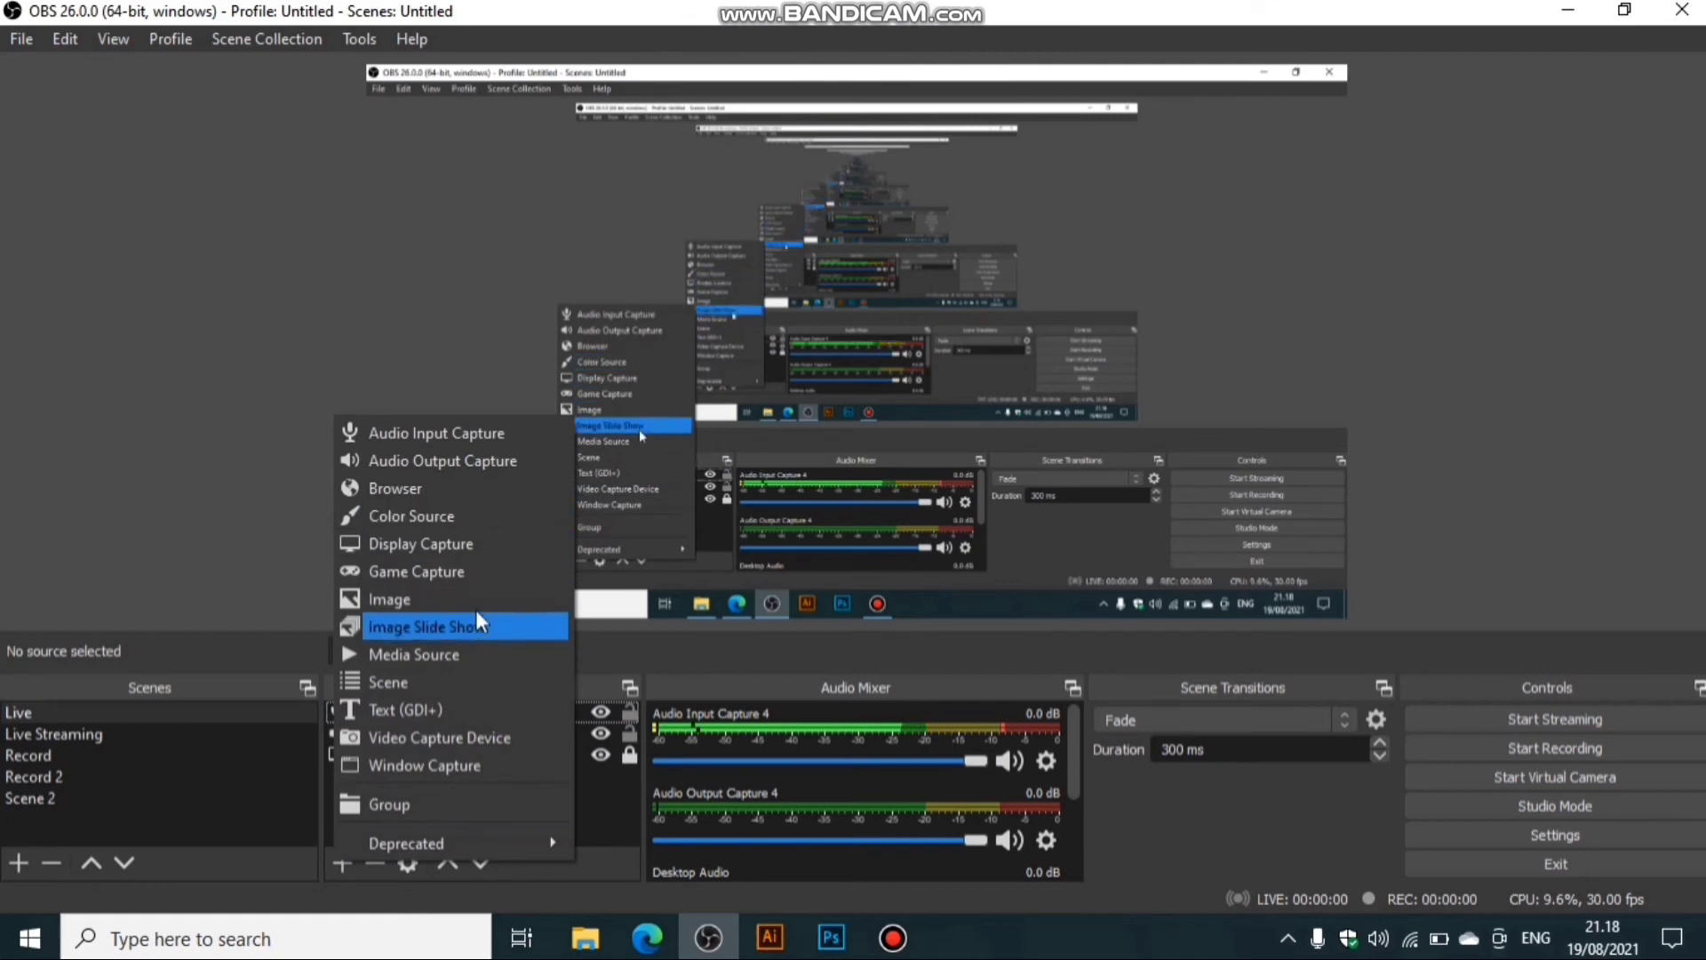
pyautogui.click(465, 492)
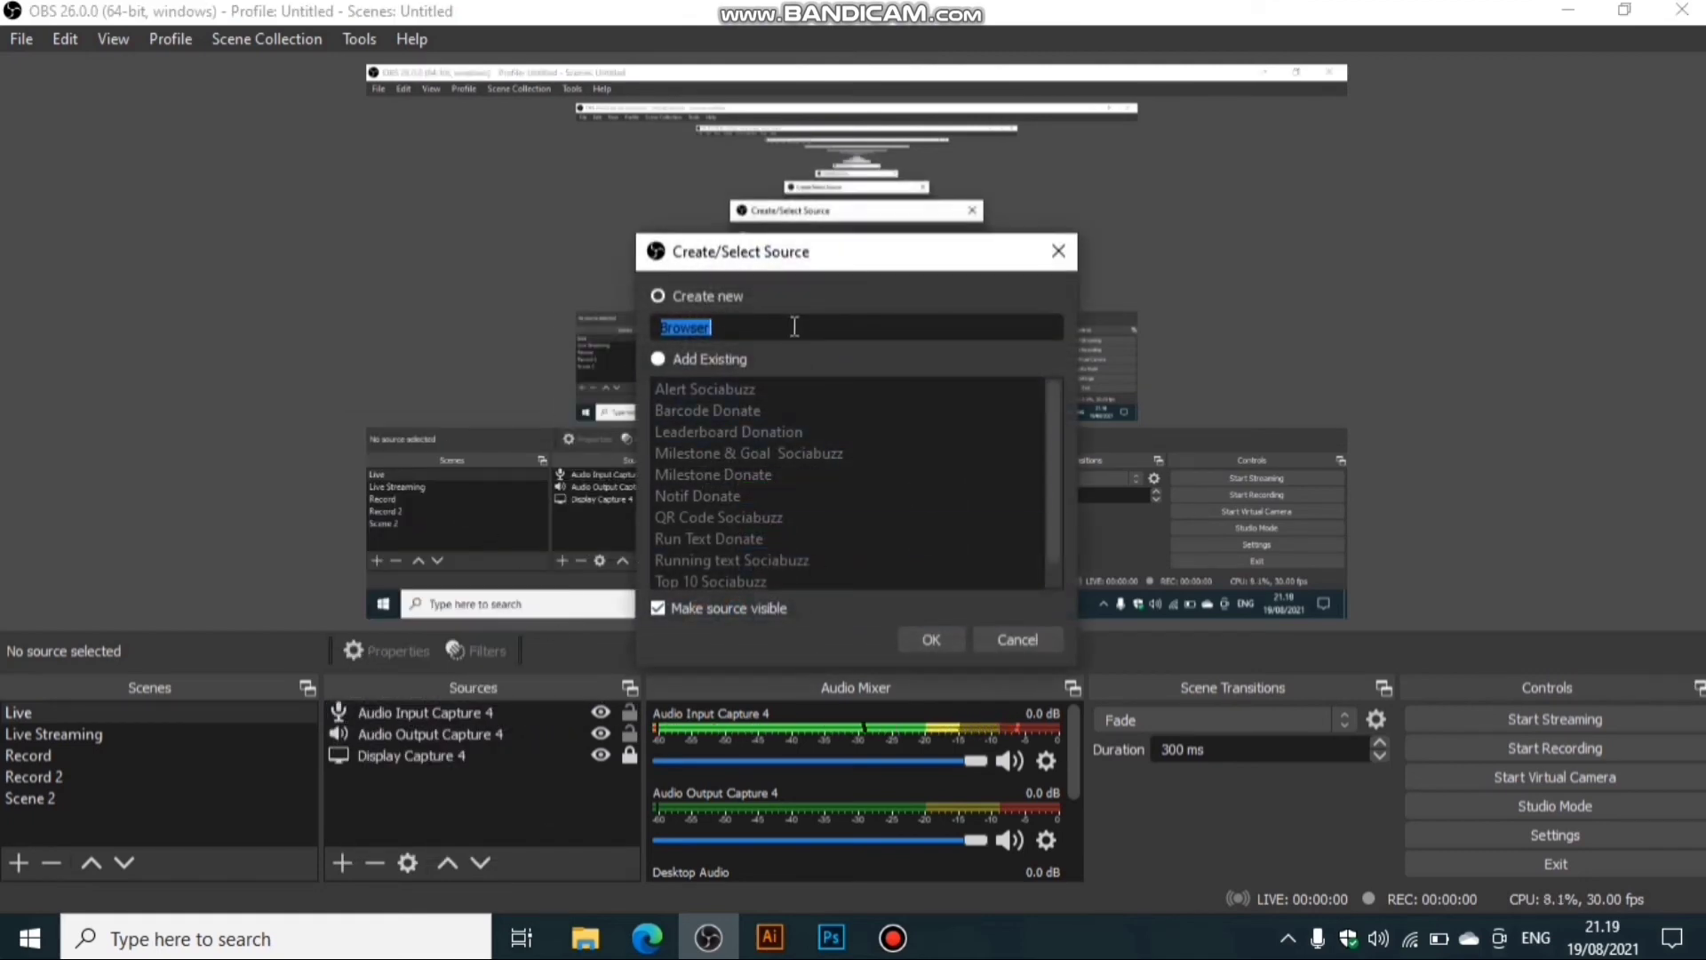
pyautogui.write('Ale')
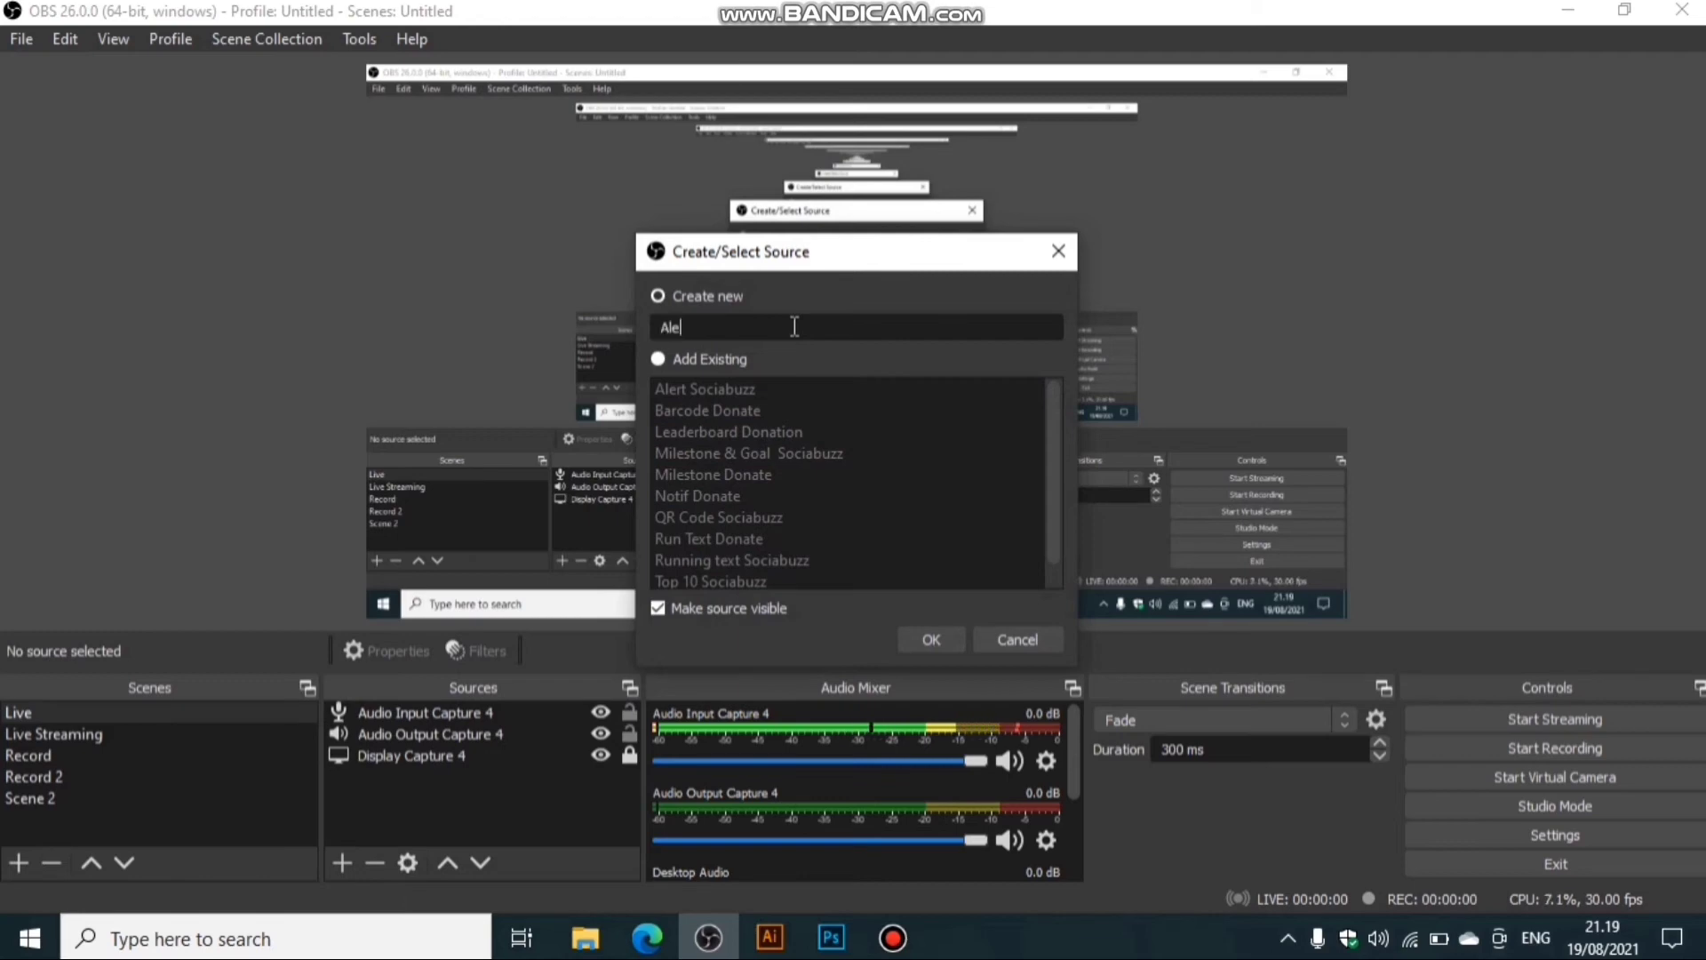
pyautogui.write('rt Do')
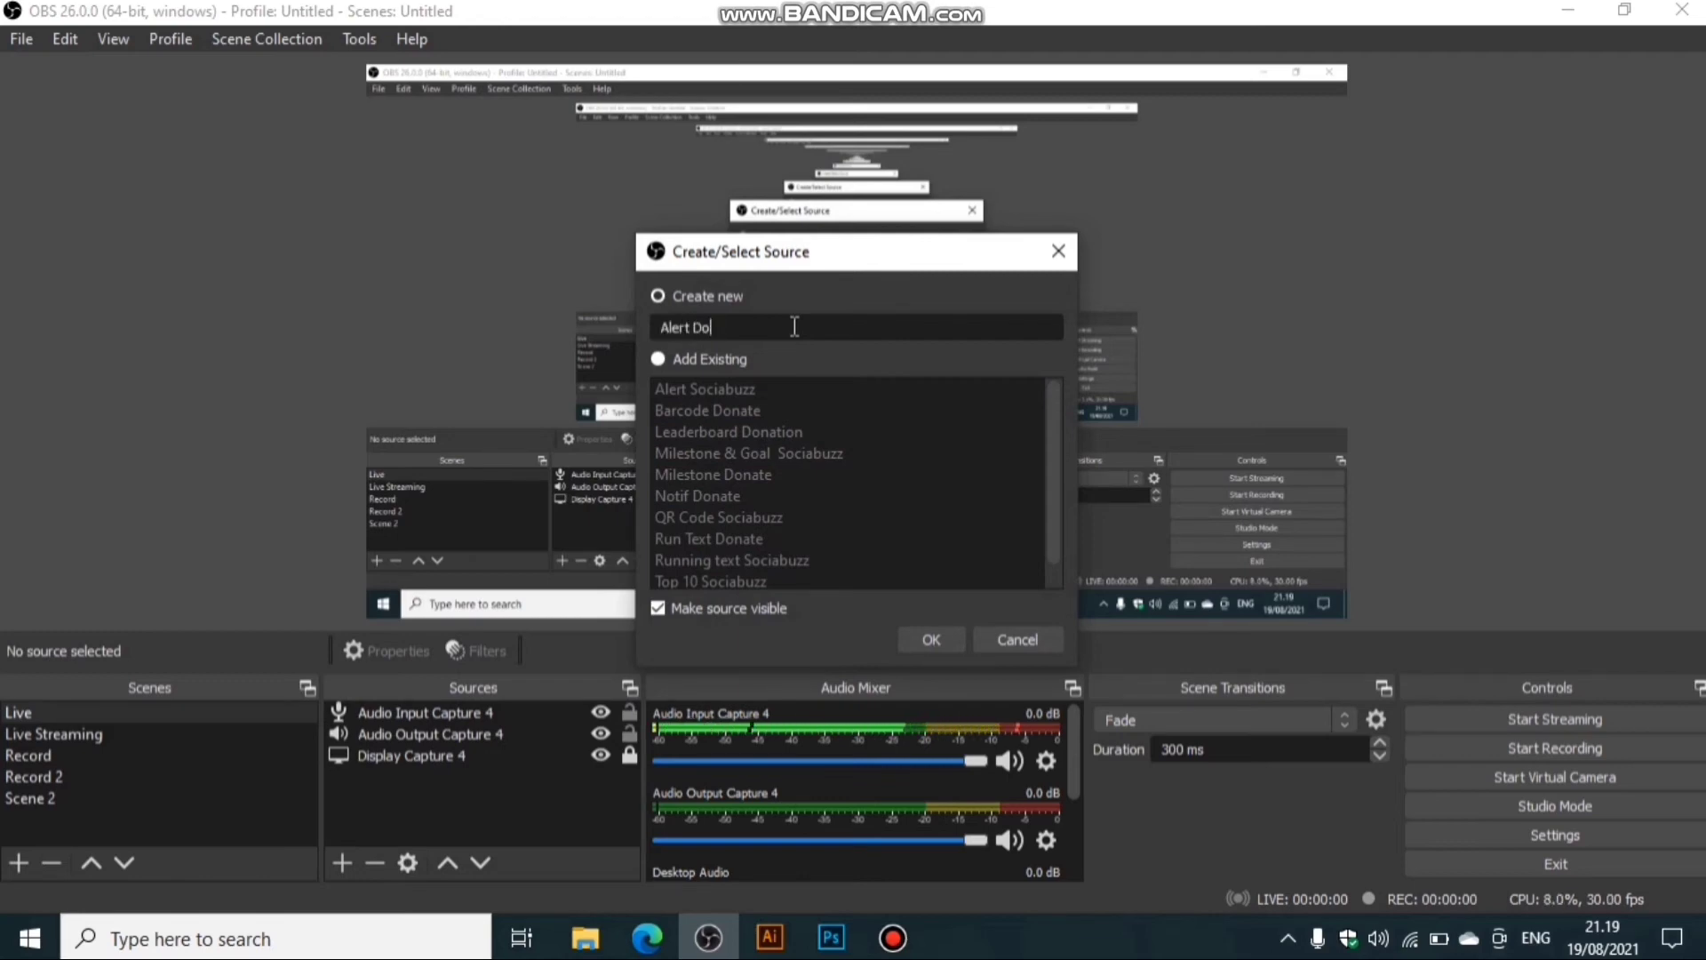
pyautogui.write('anasi')
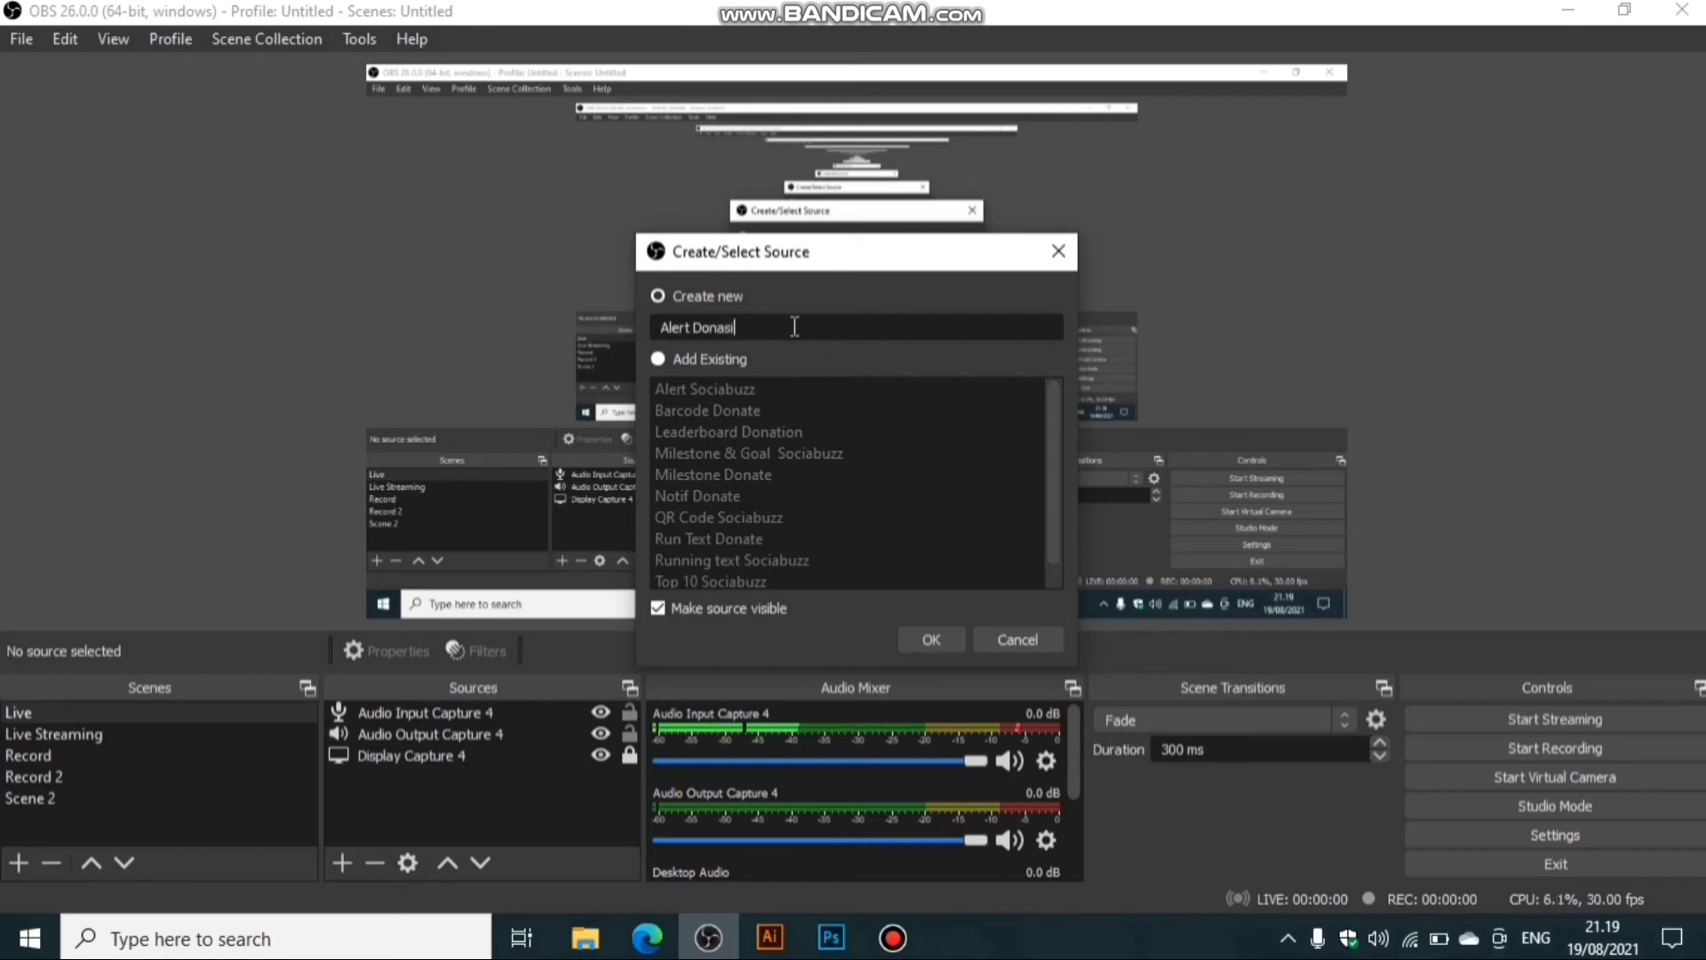
pyautogui.click(934, 641)
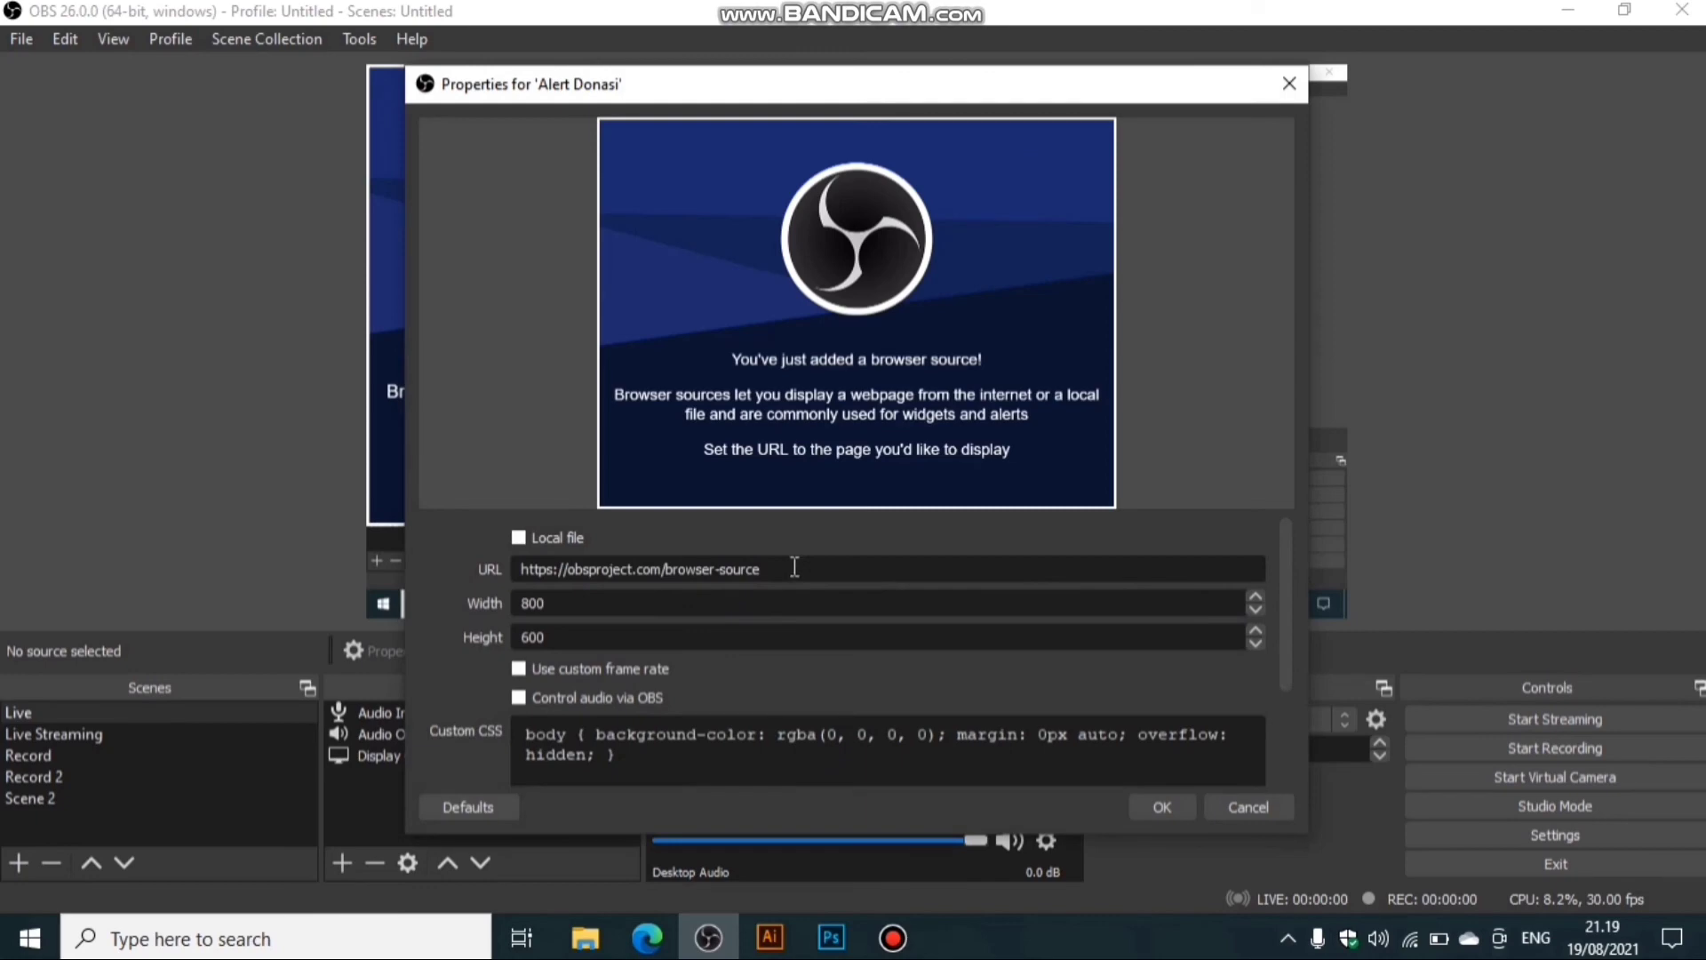
# Set the Alert Donasi source's URL to the copied SociaBuzz alert link and move the alert to the top centre of the canvas.
pyautogui.moveTo(794, 567); pyautogui.dragTo(516, 567)
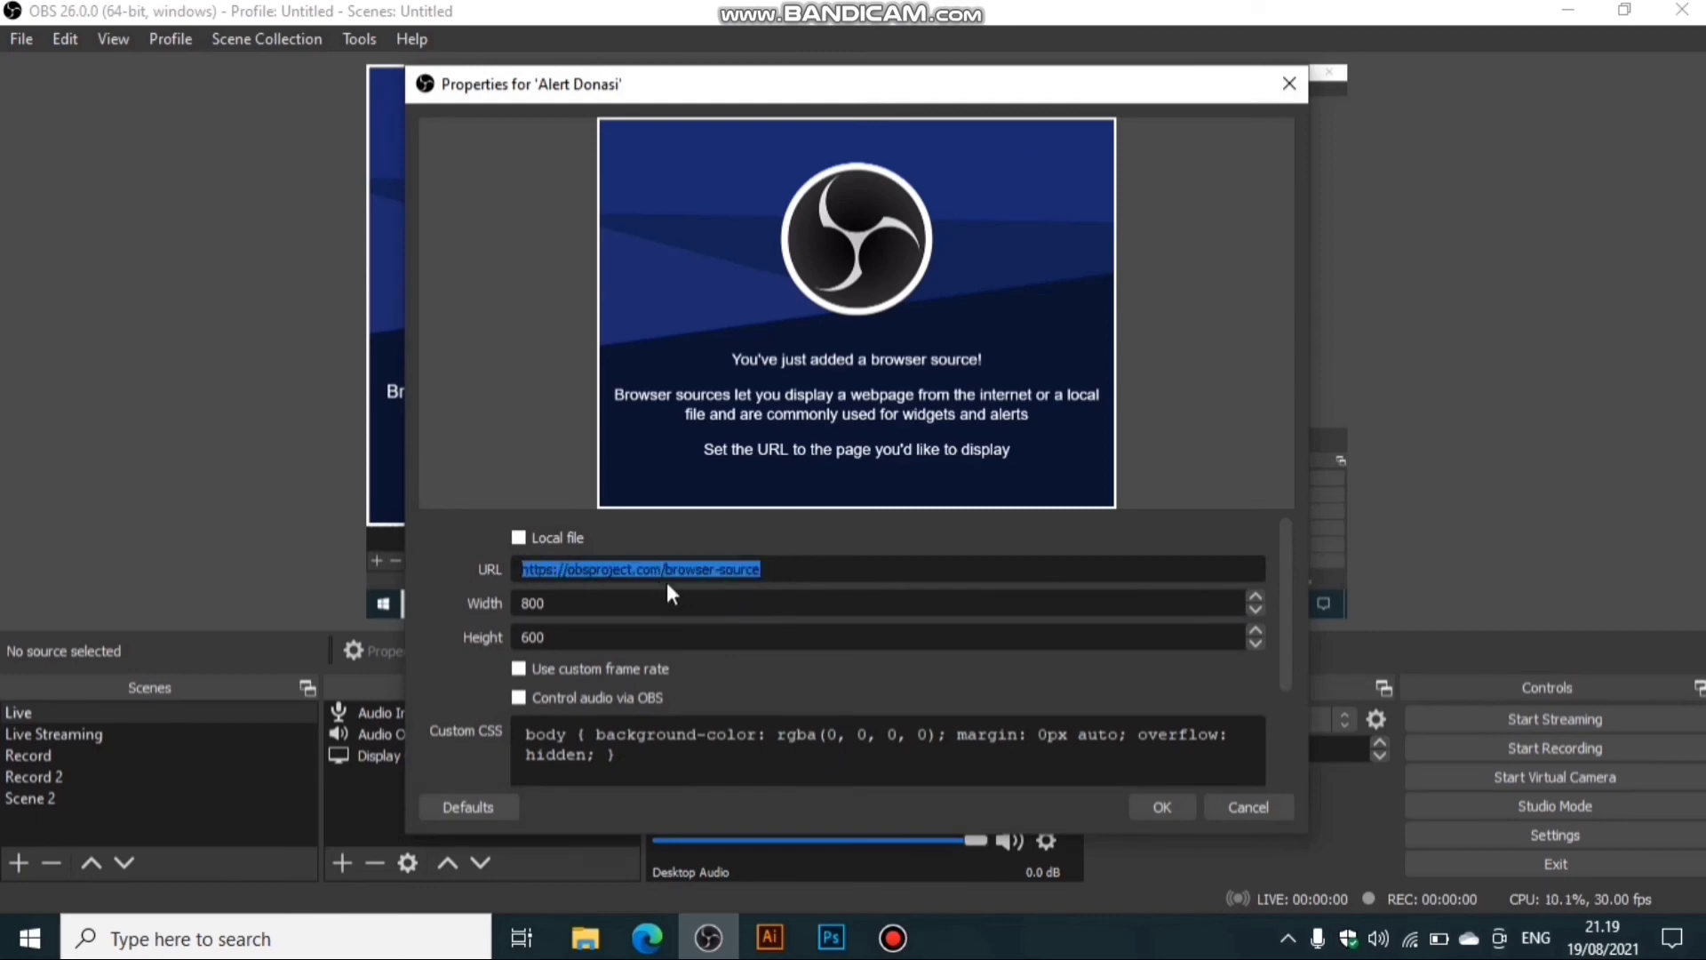
pyautogui.hotkey('ctrl', 'v')
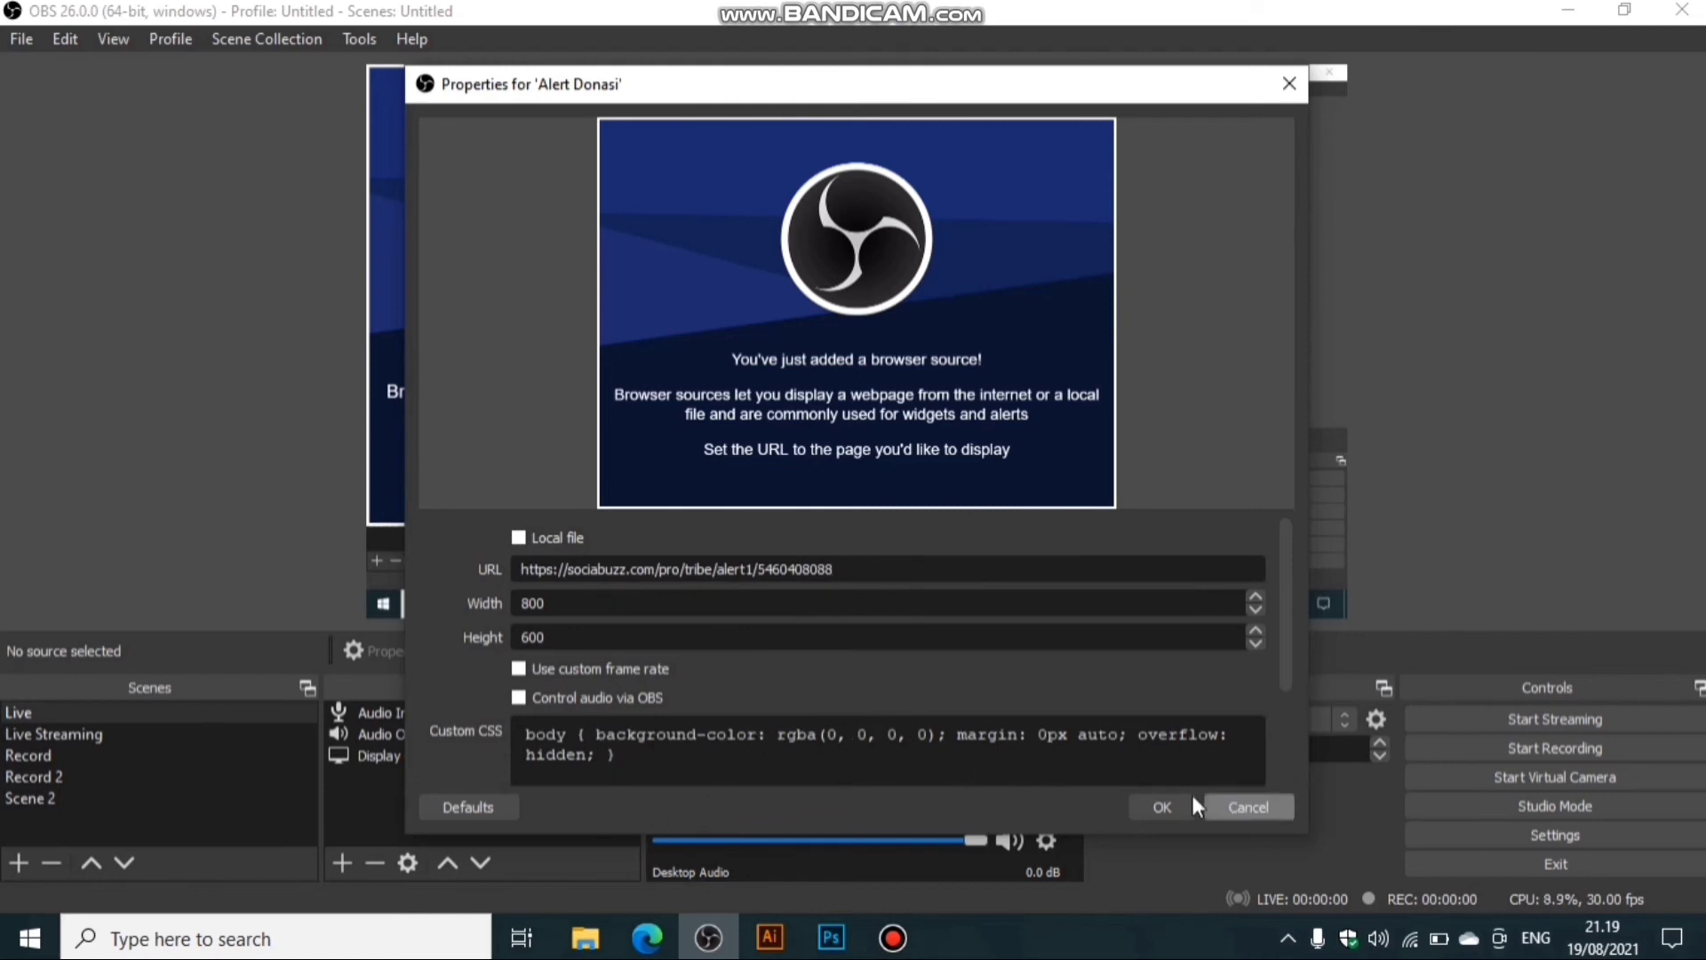
pyautogui.click(1166, 798)
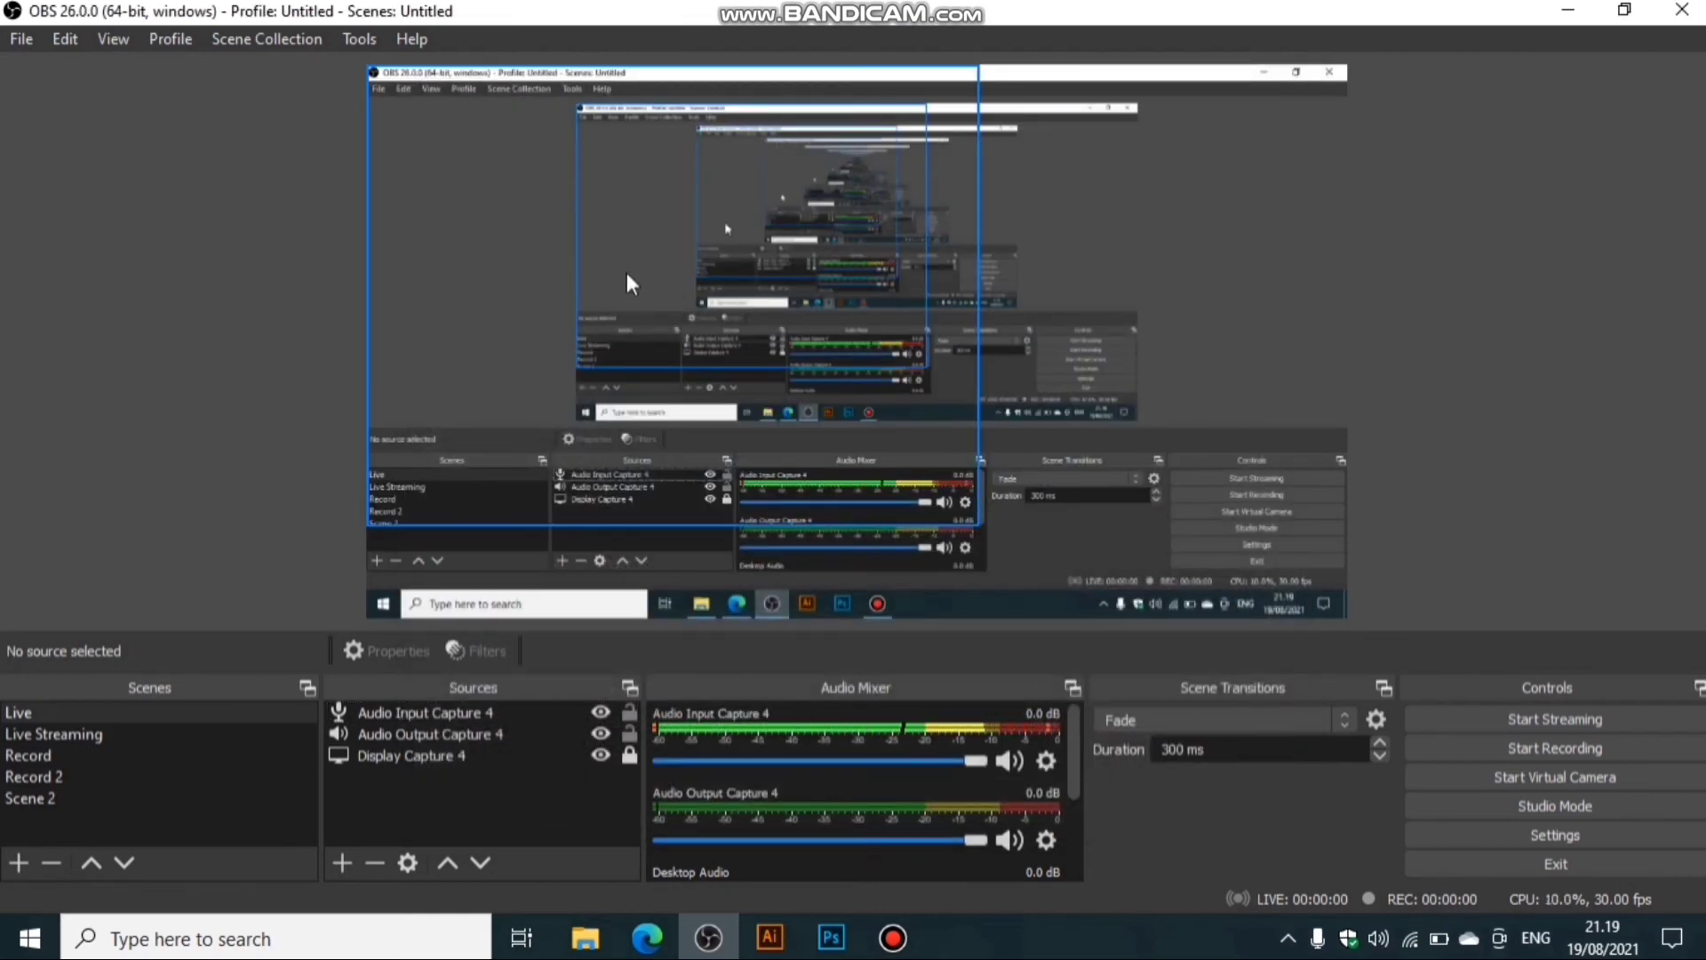
pyautogui.moveTo(631, 284); pyautogui.dragTo(815, 267)
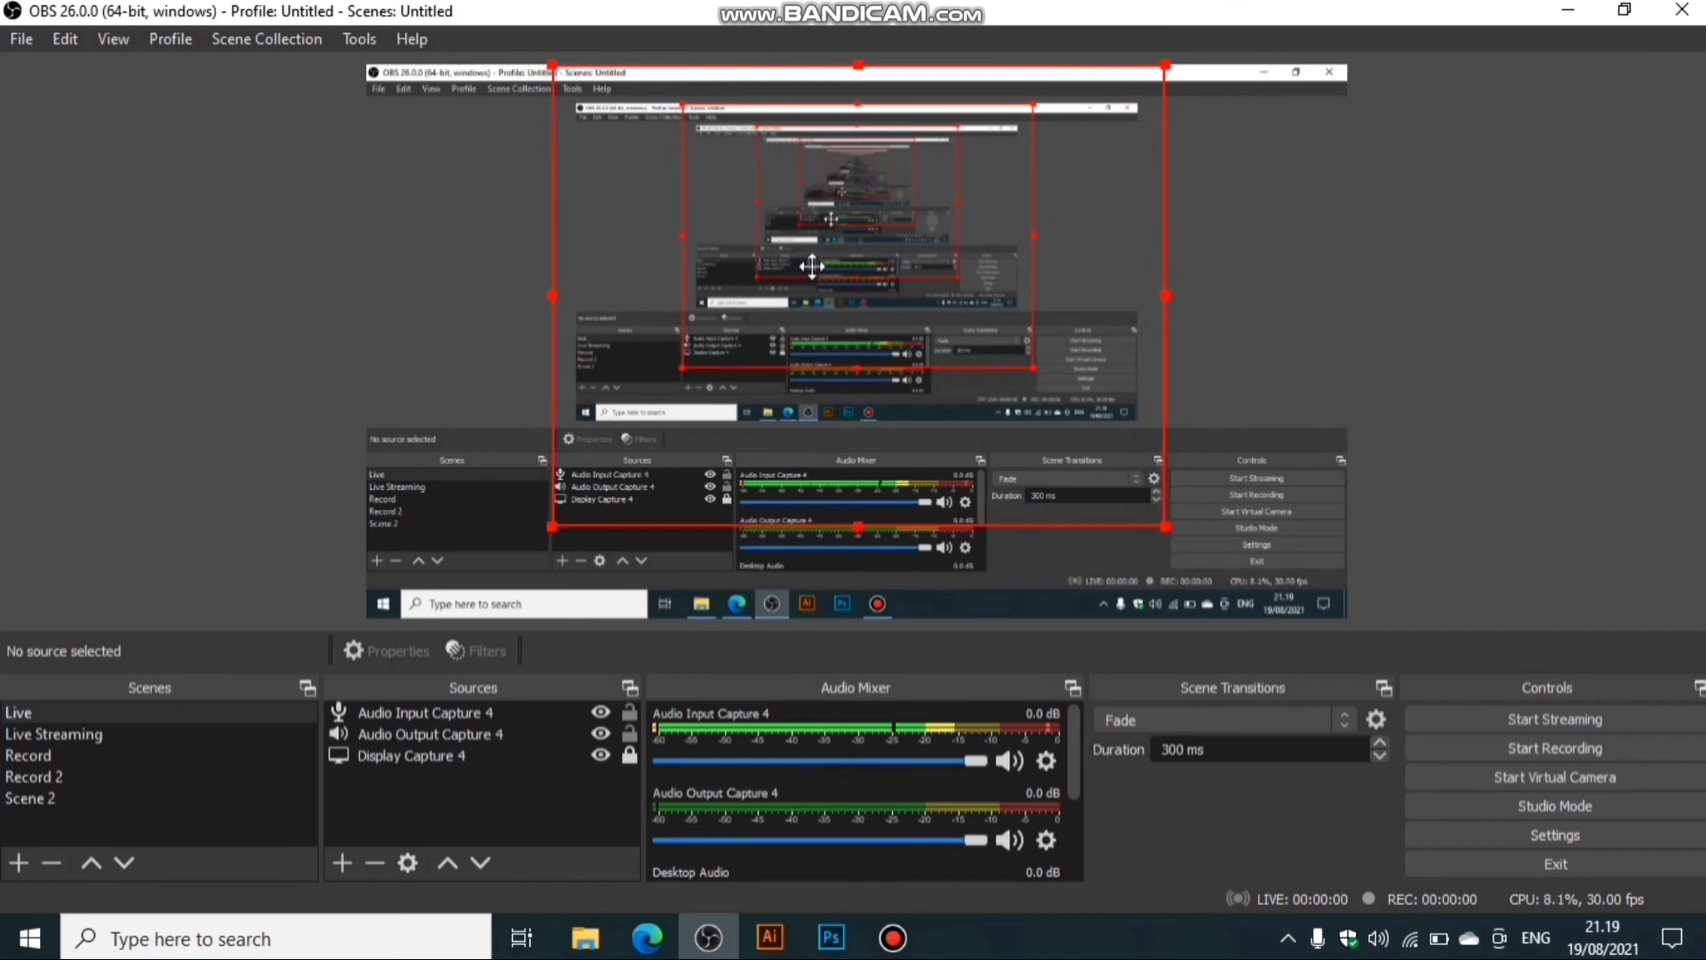
pyautogui.click(1280, 358)
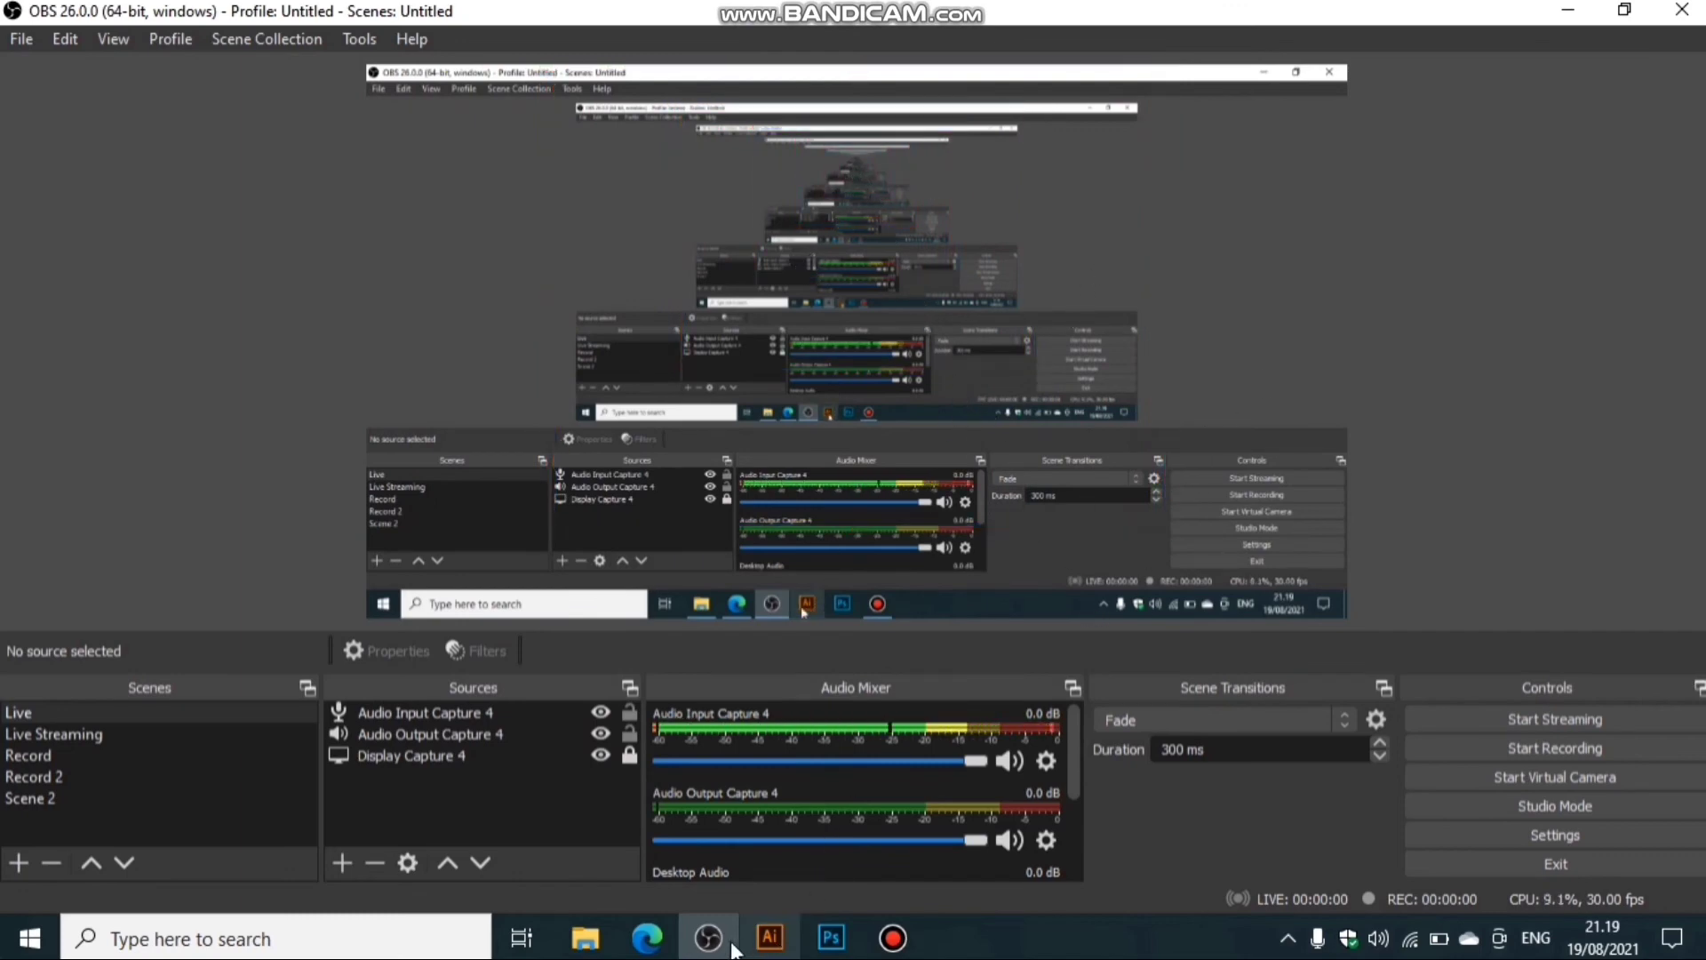
# Switch to the SociaBuzz overlay page in Edge, send a test alert and return to OBS to check it in the preview.
pyautogui.moveTo(648, 951)
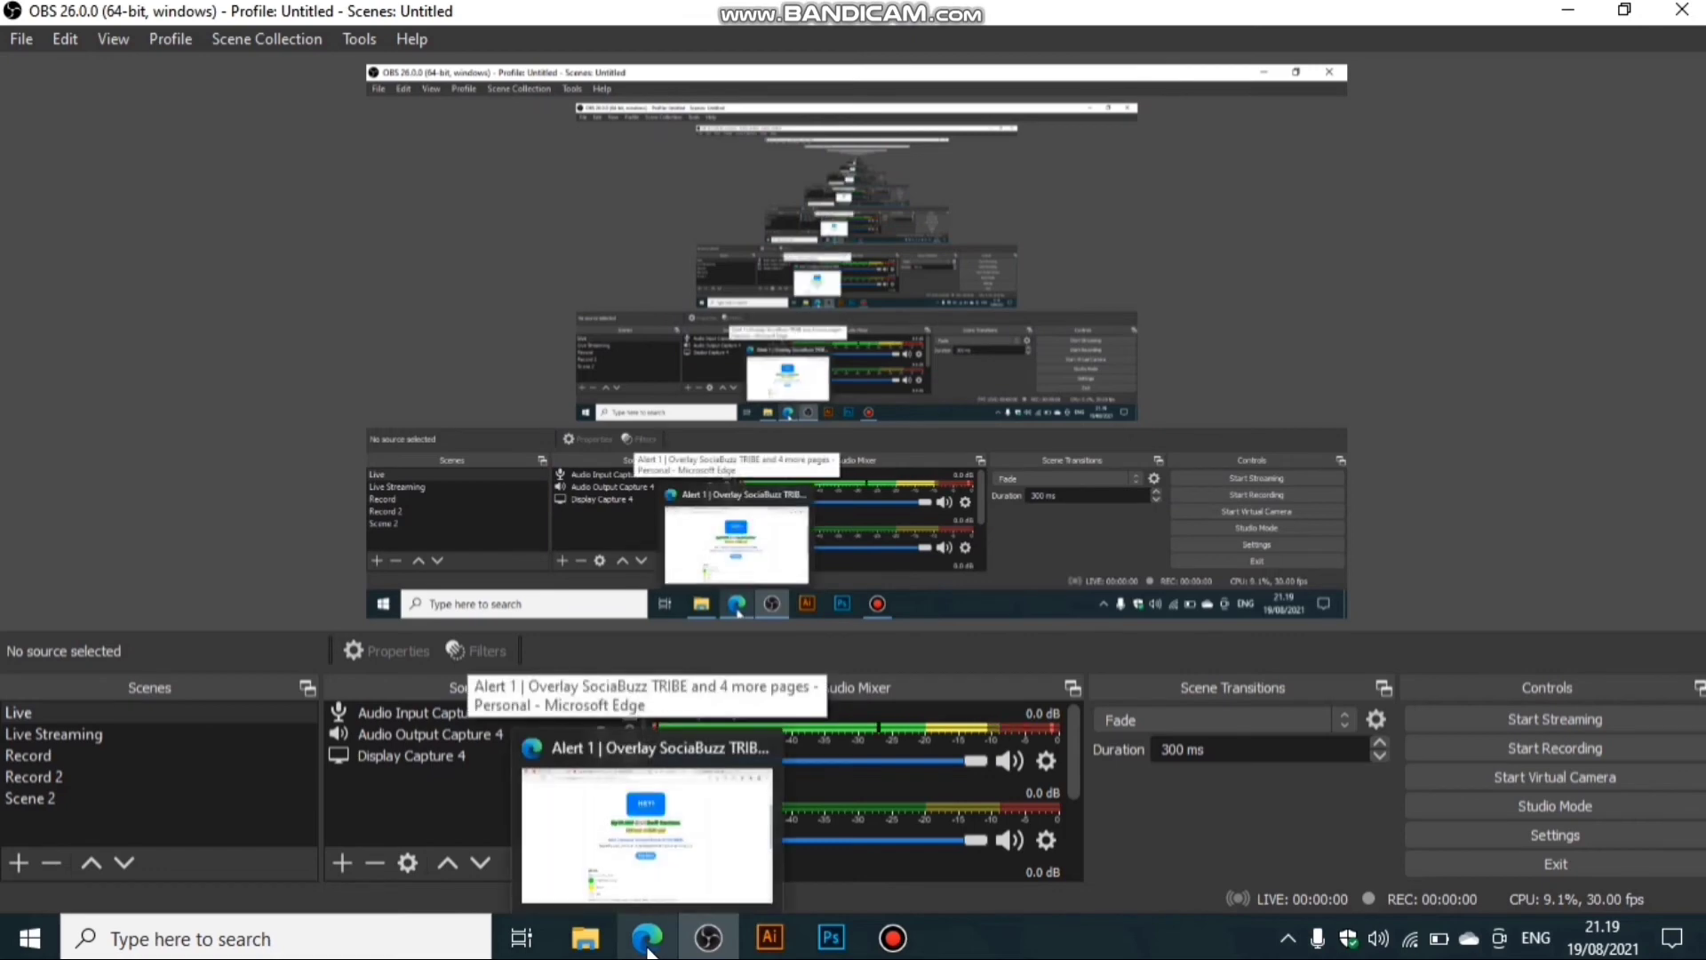
pyautogui.click(649, 951)
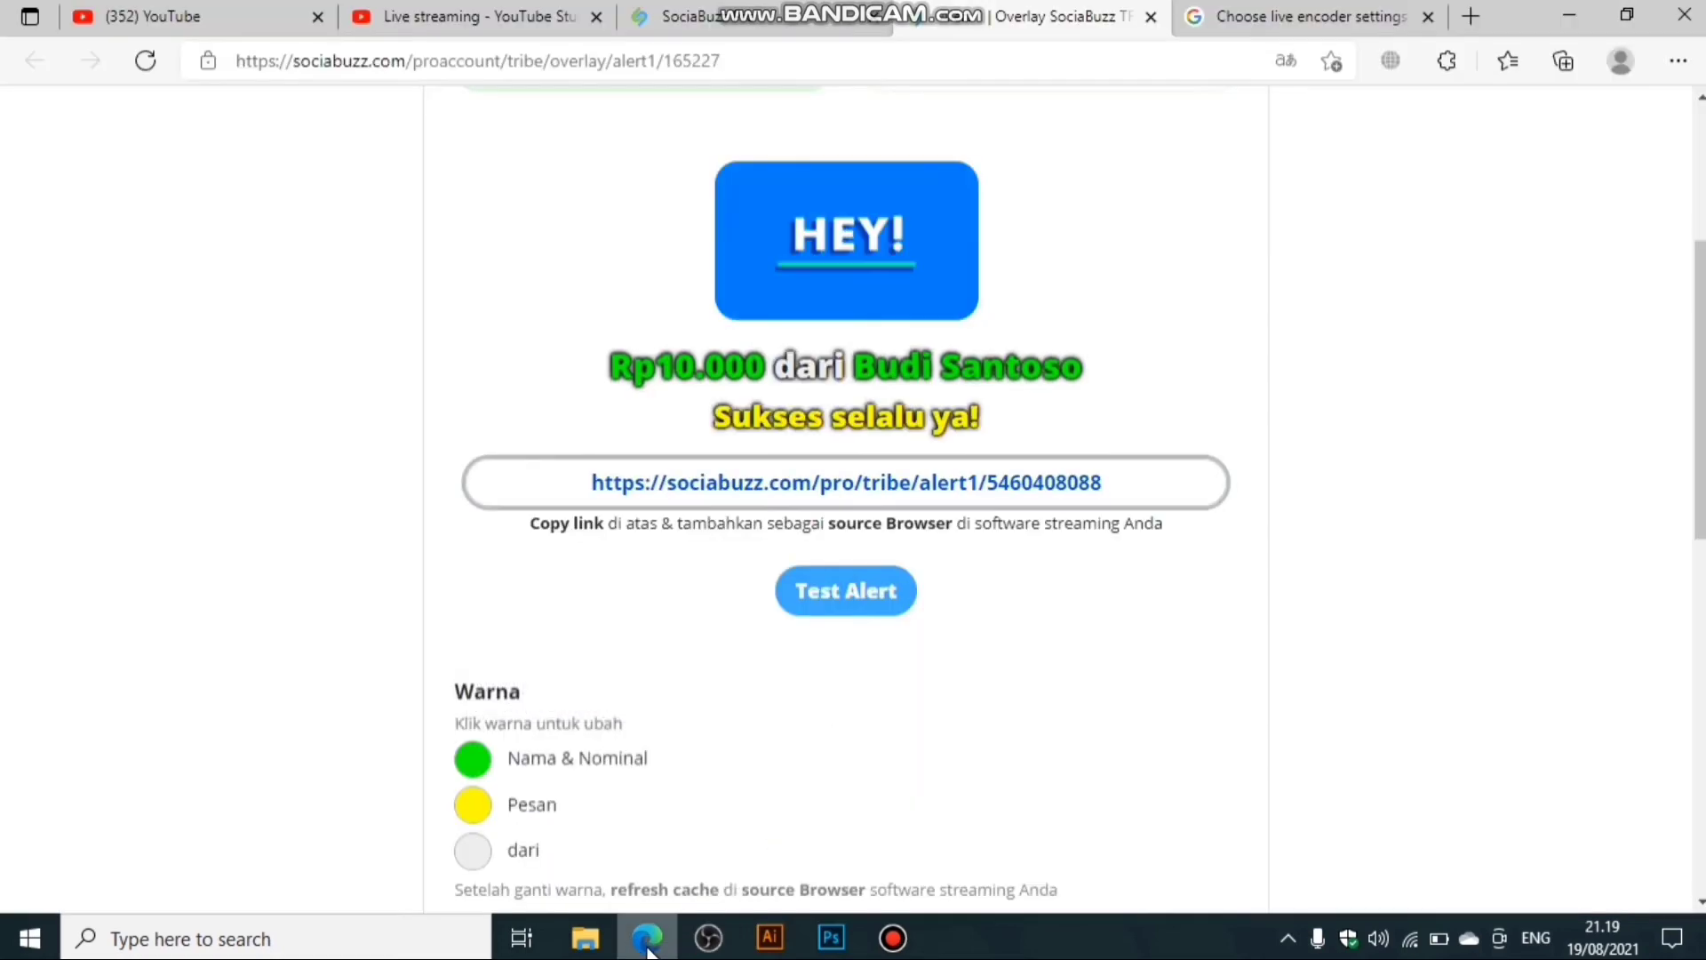
pyautogui.scroll(3, 930, 782)
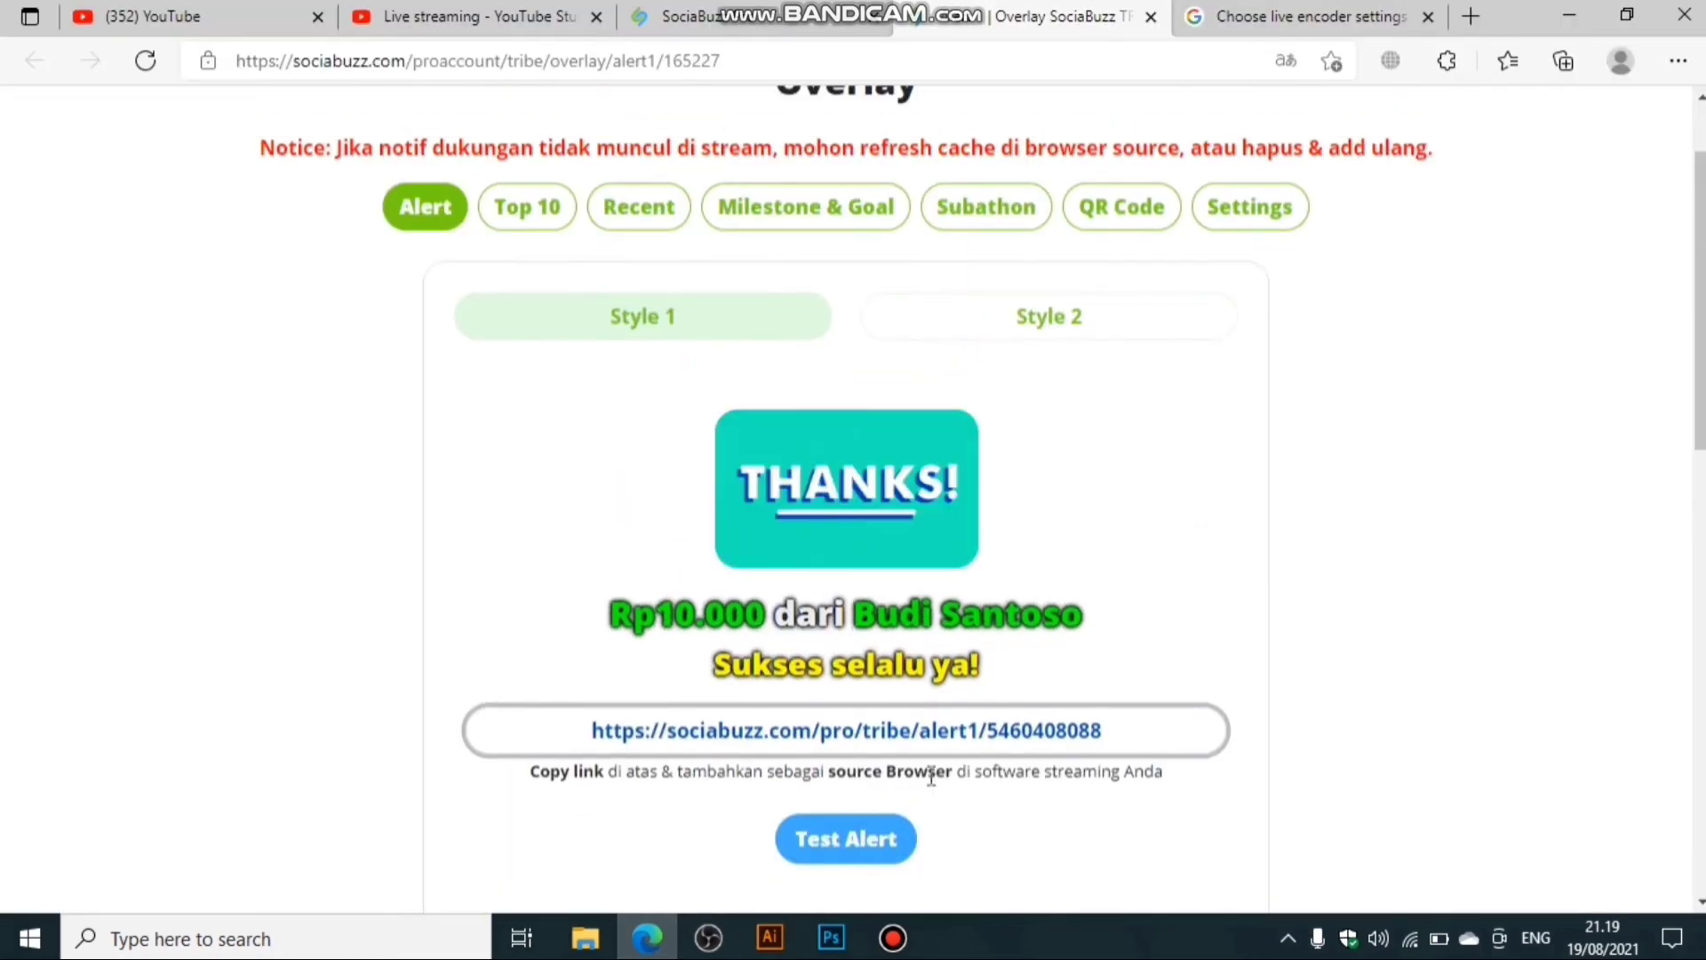
pyautogui.scroll(-3, 929, 778)
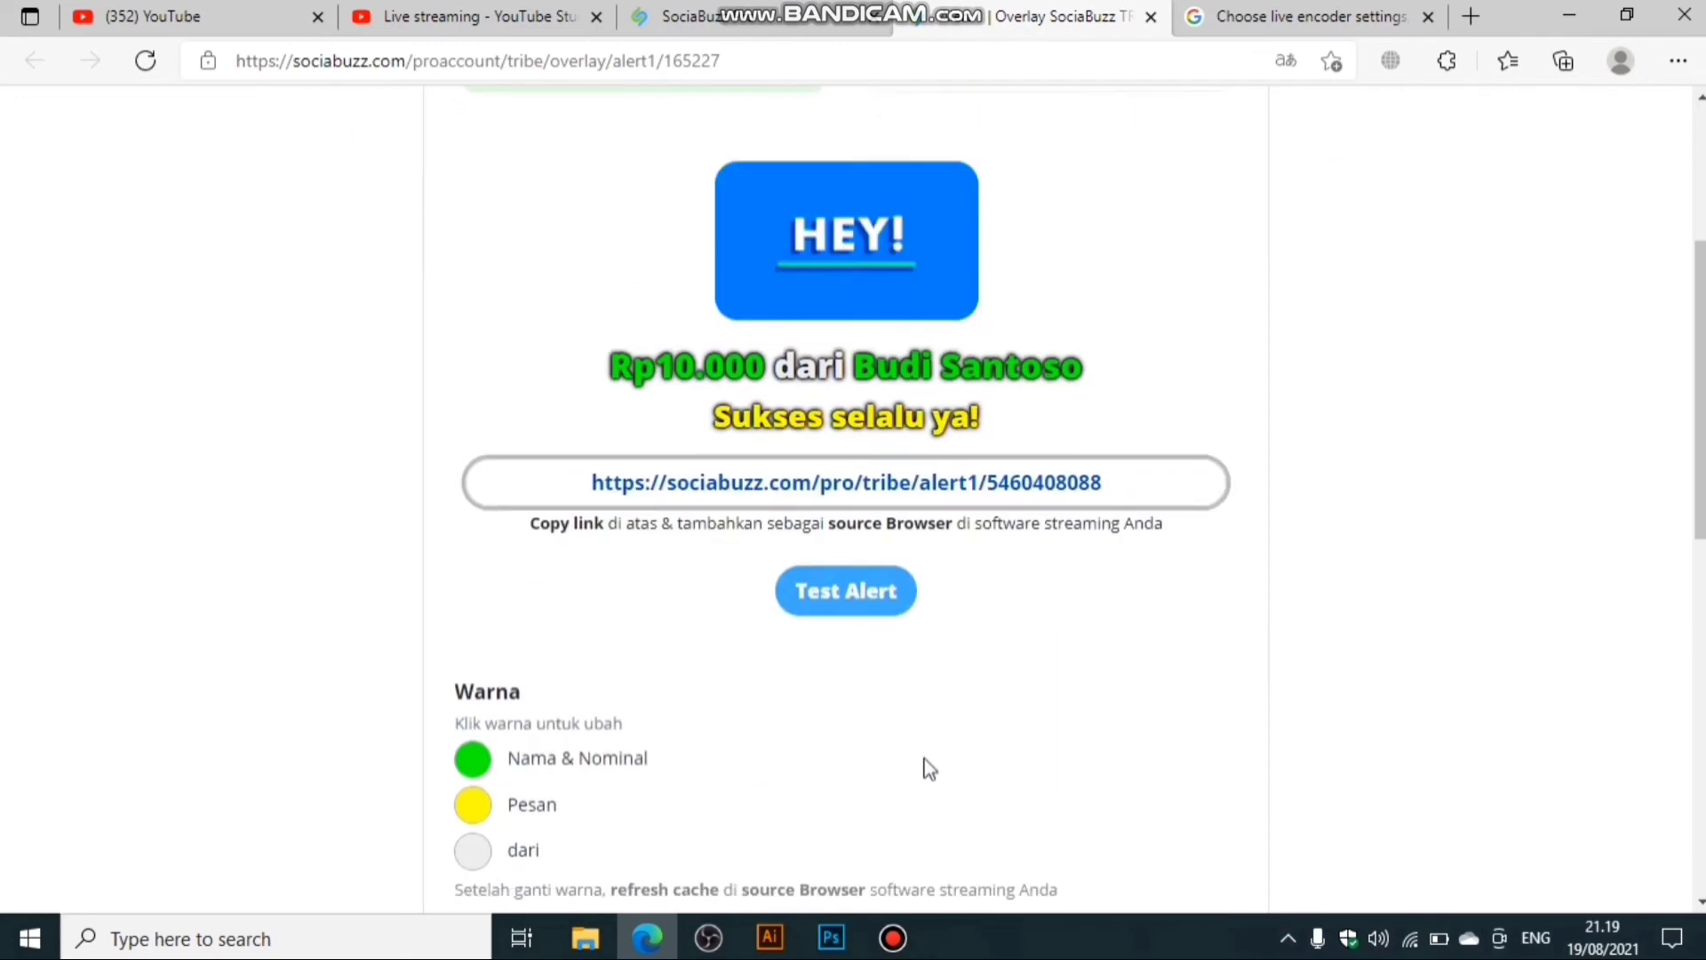
pyautogui.click(865, 607)
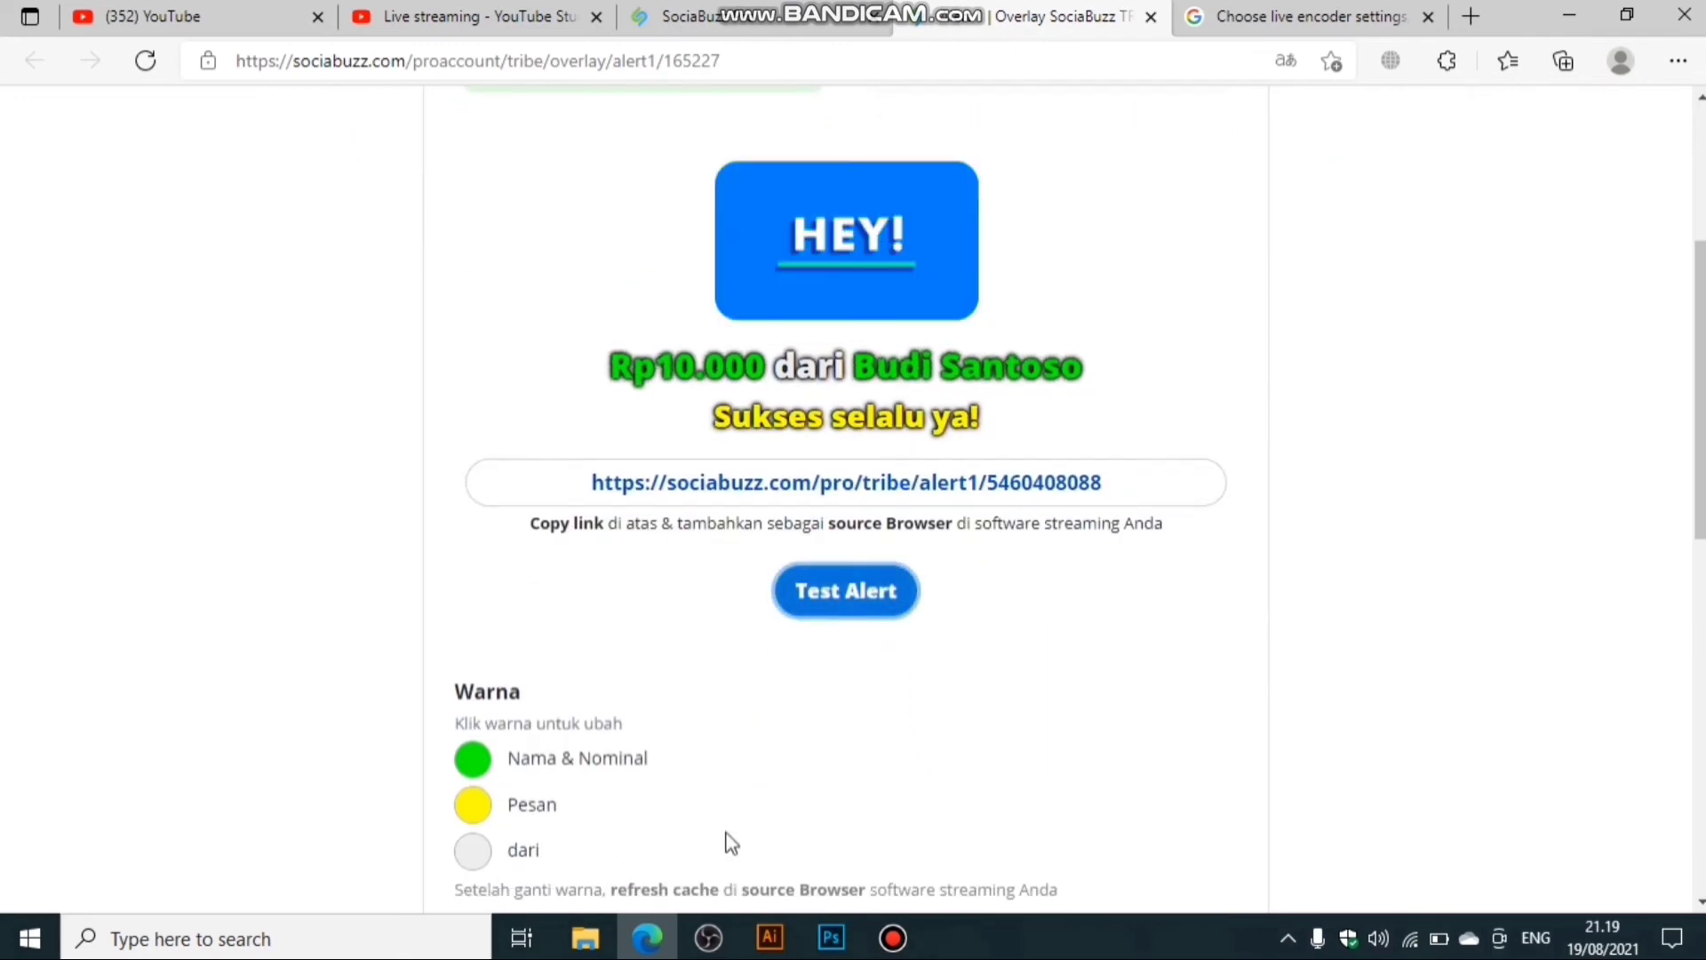
pyautogui.click(697, 944)
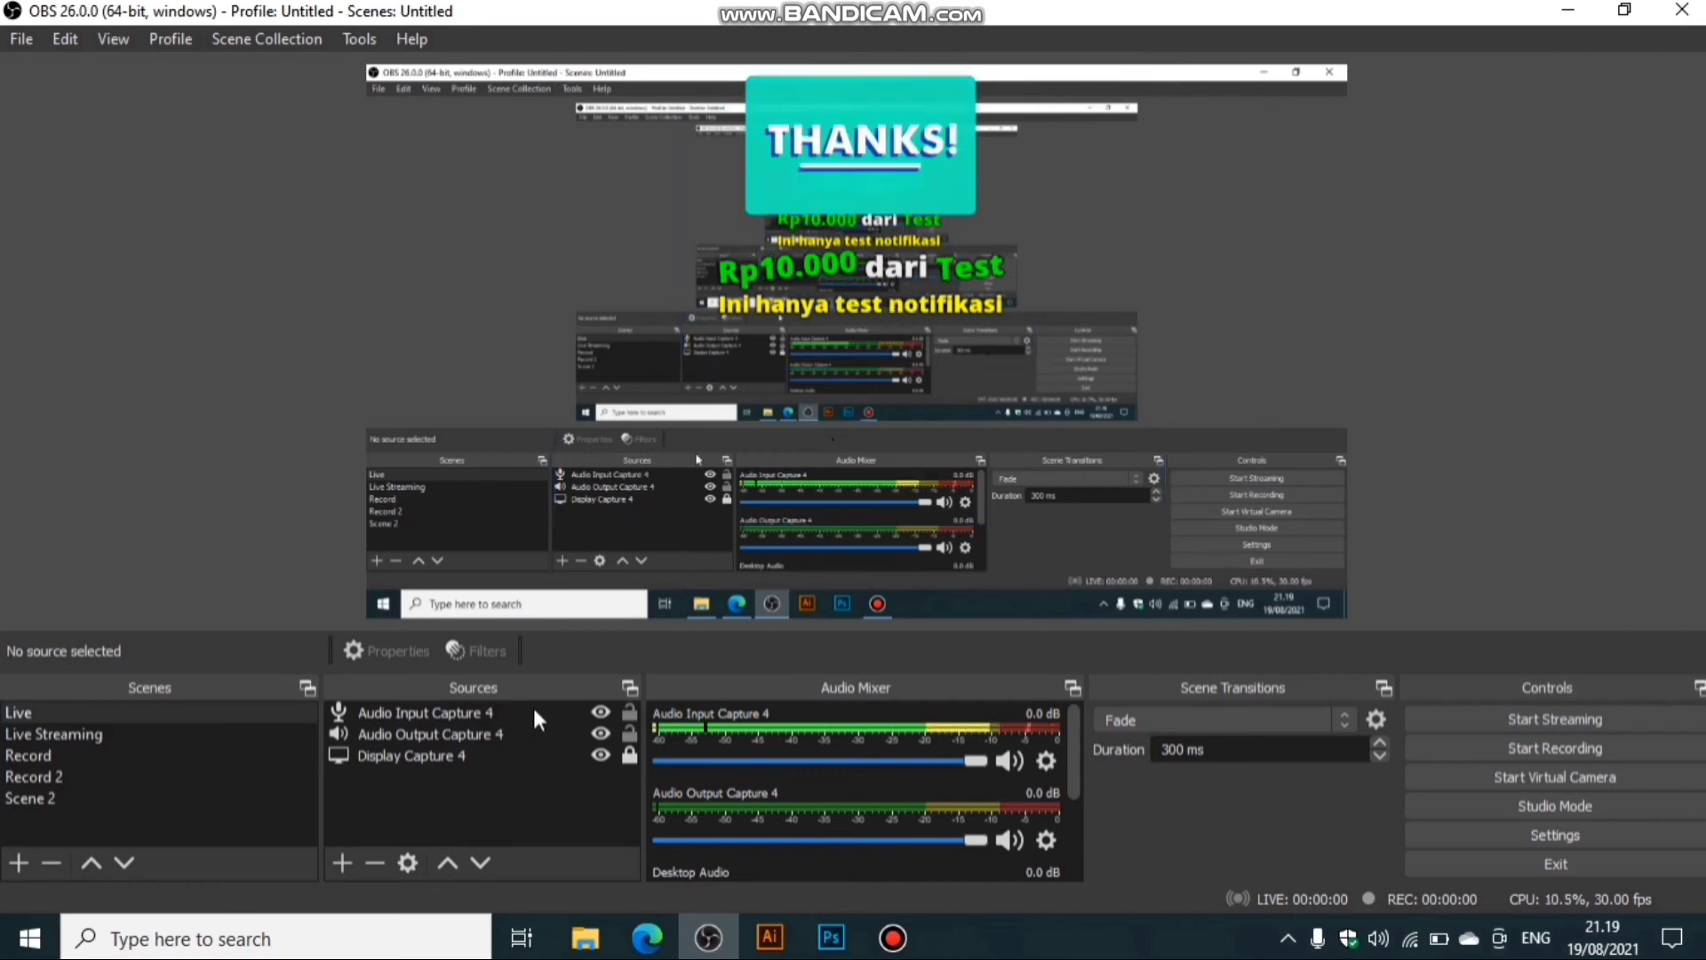
# Reselect the Live scene and lock its Alert Donasi source.
pyautogui.click(264, 733)
pyautogui.click(264, 718)
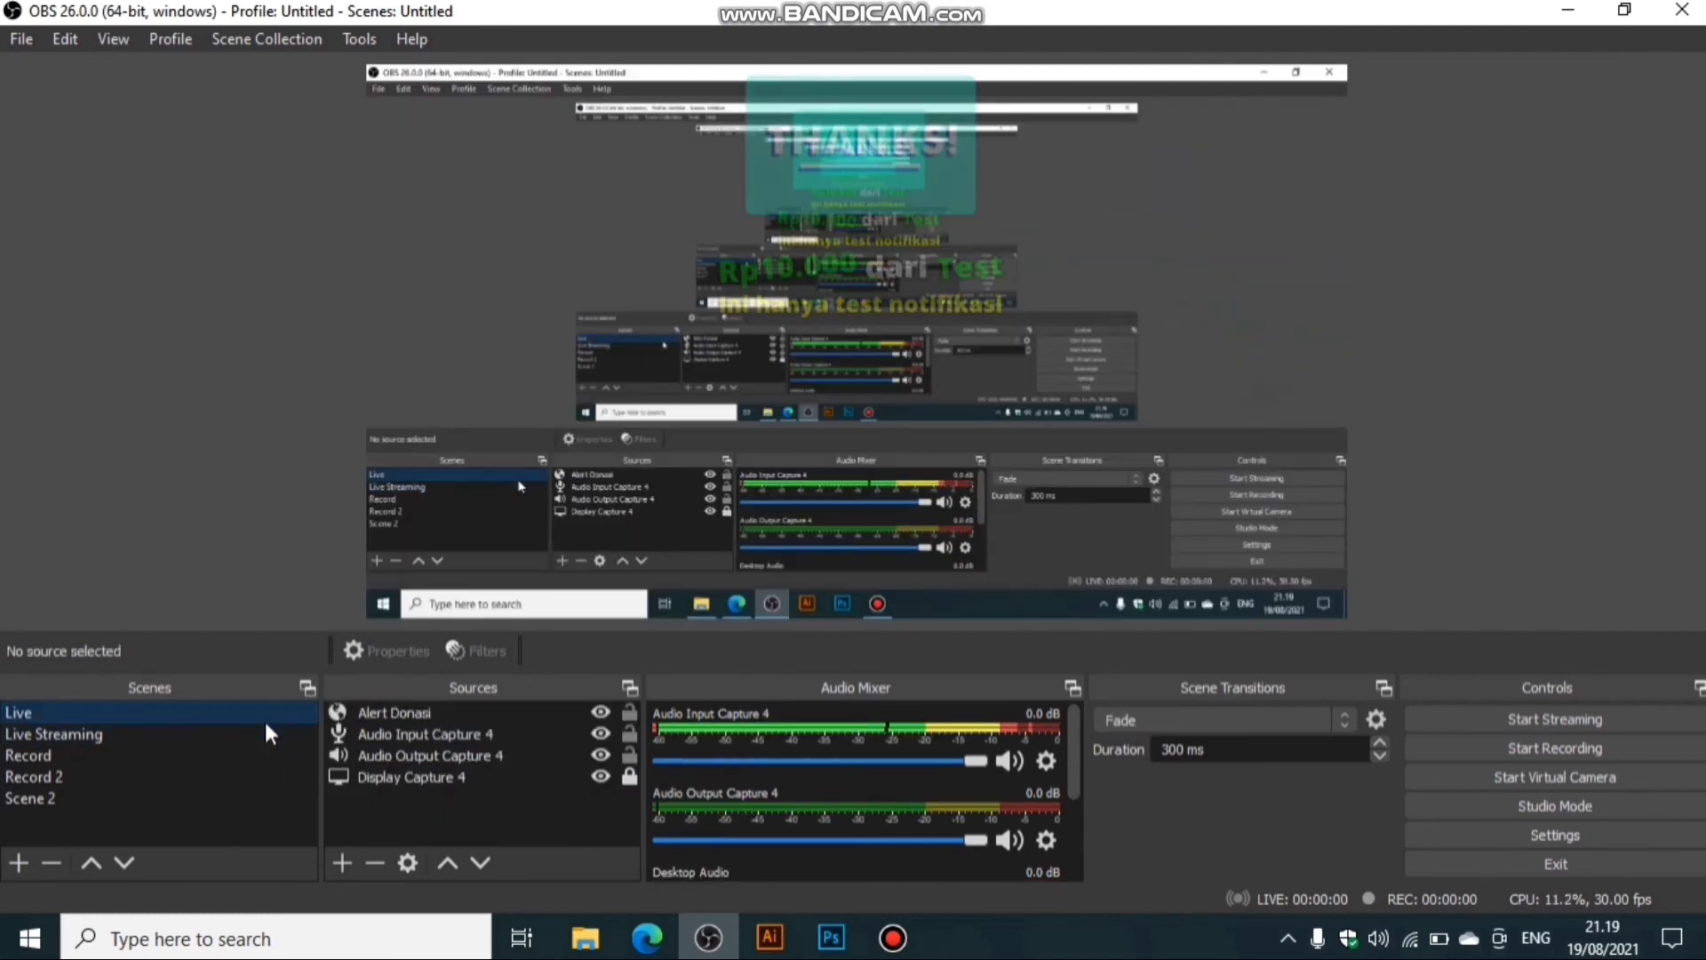
pyautogui.click(411, 720)
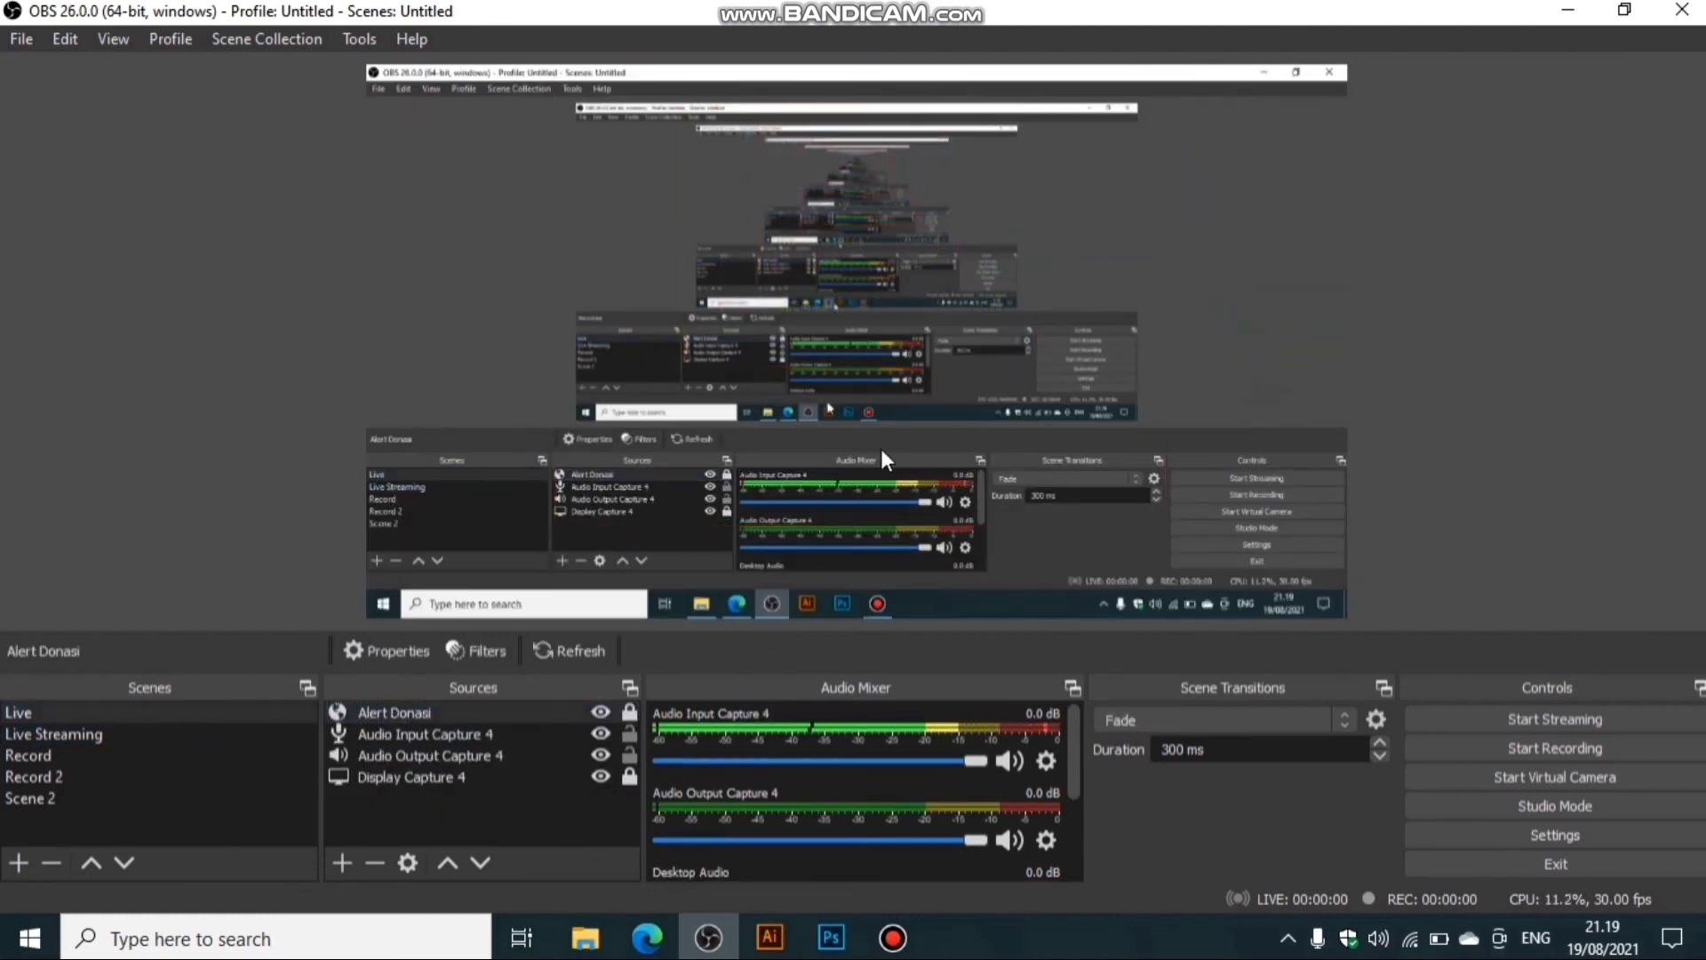
pyautogui.click(487, 818)
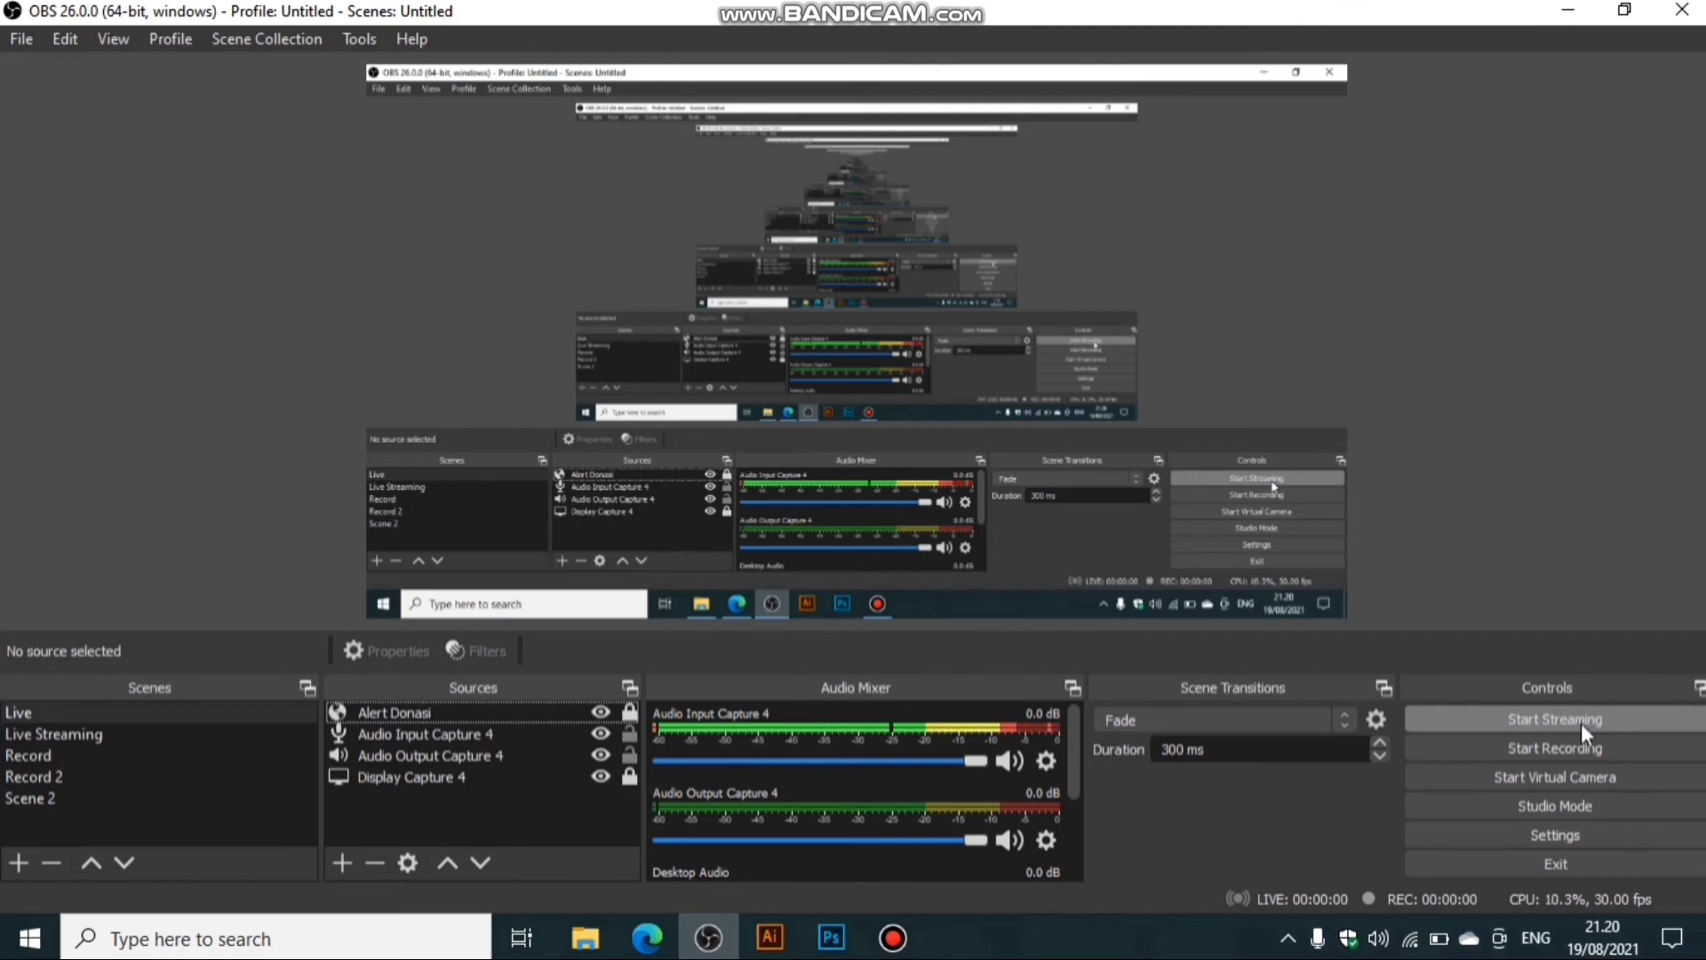
# Switch to the YouTube Studio live streaming page in Edge, open the stream's edit settings and check the title and description.
pyautogui.click(1566, 13)
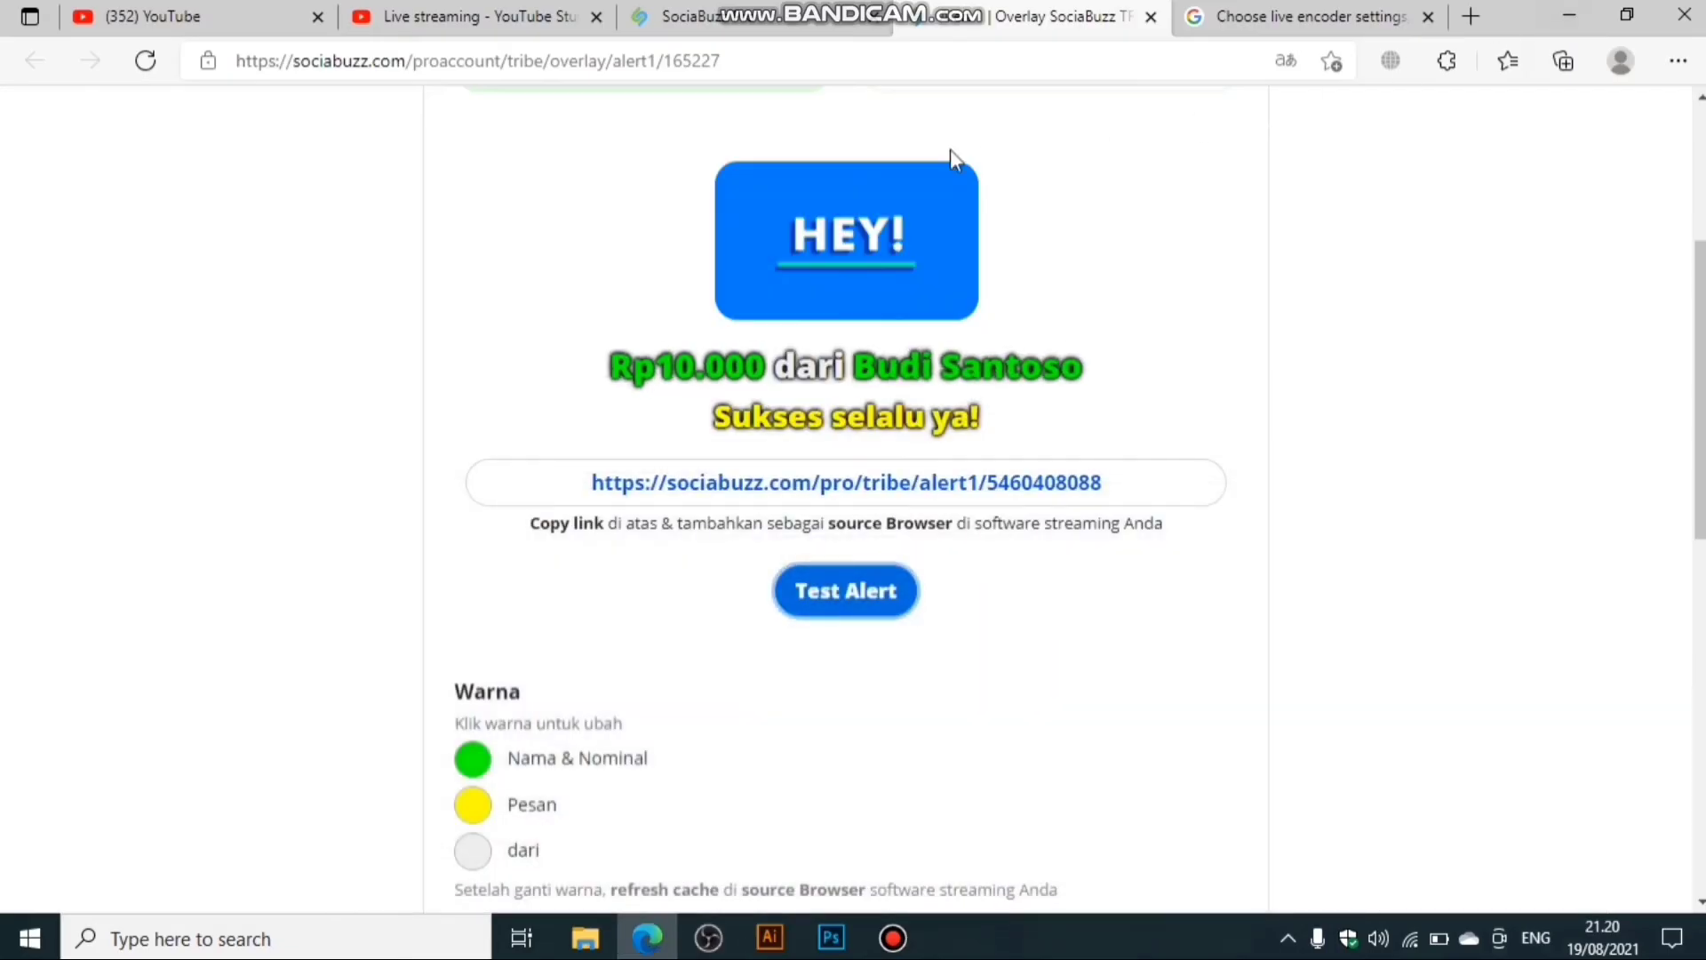
pyautogui.click(529, 18)
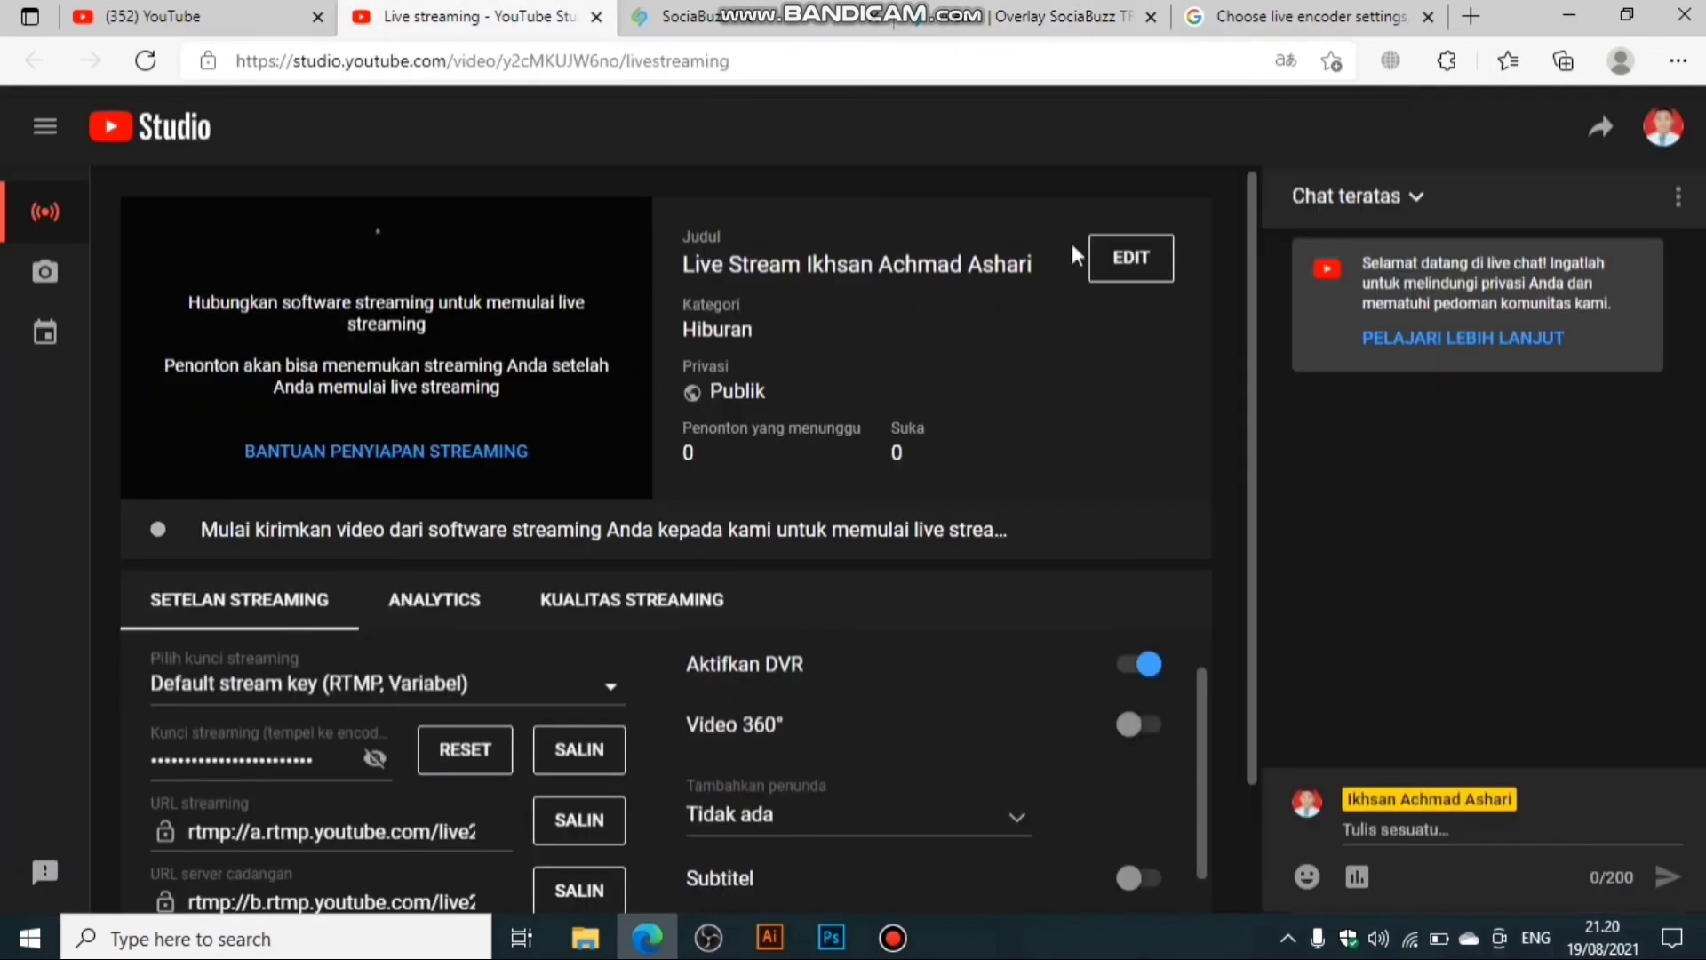
pyautogui.click(1126, 265)
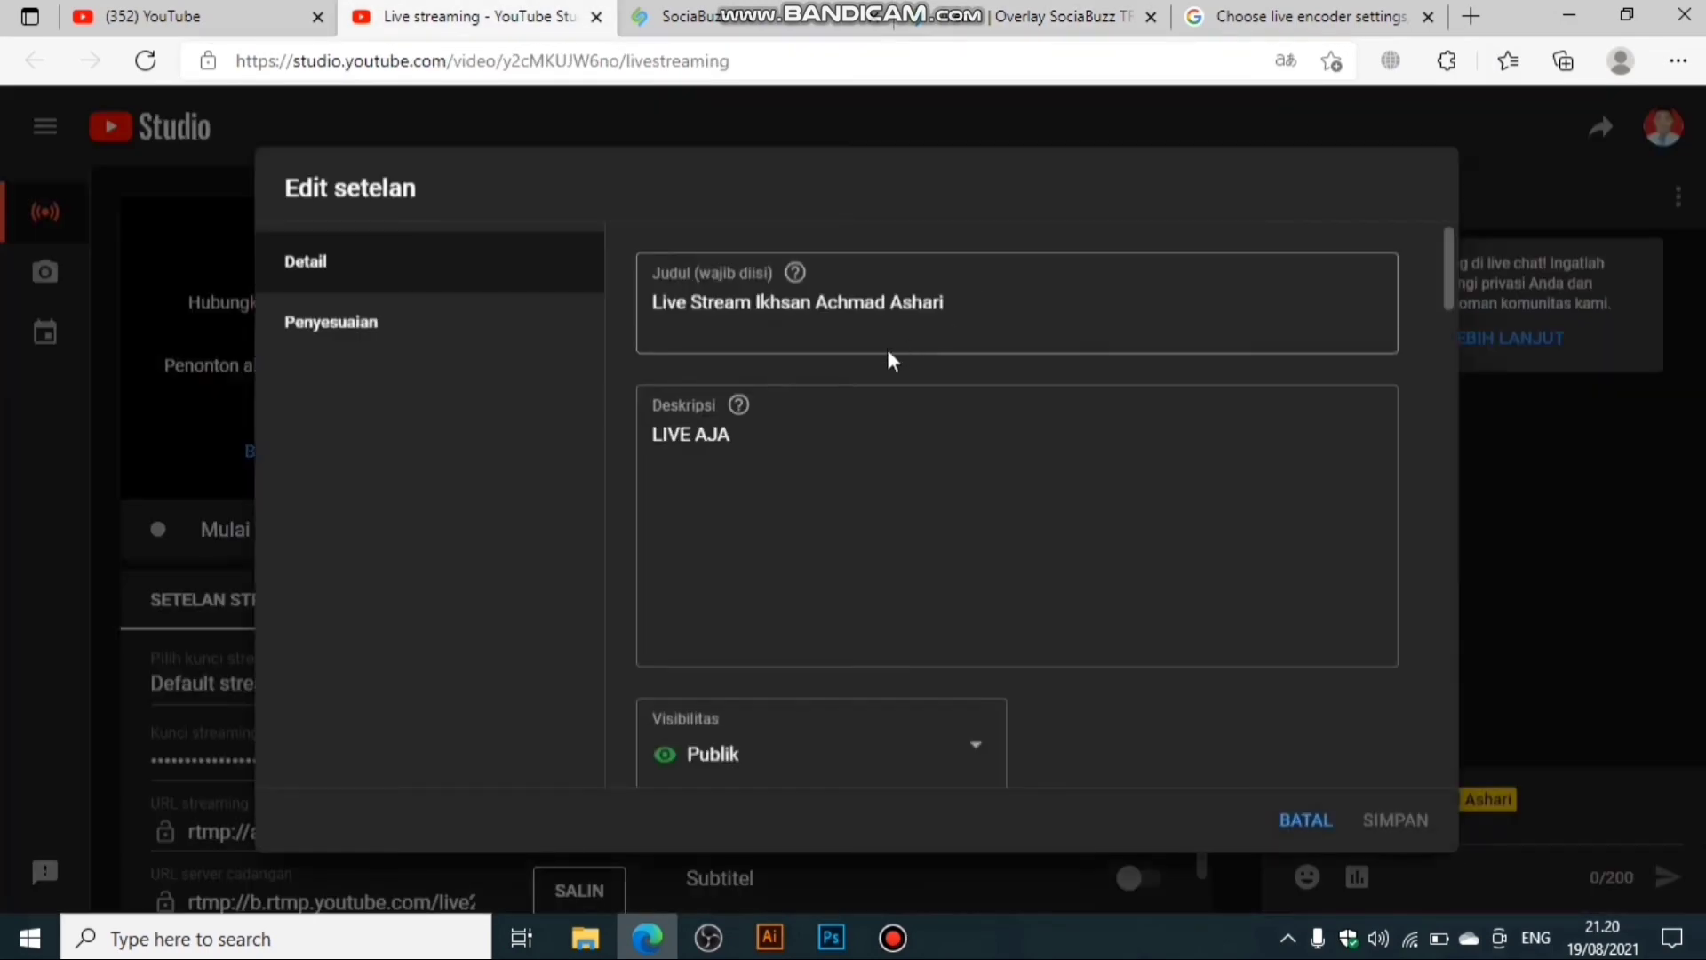
pyautogui.click(777, 423)
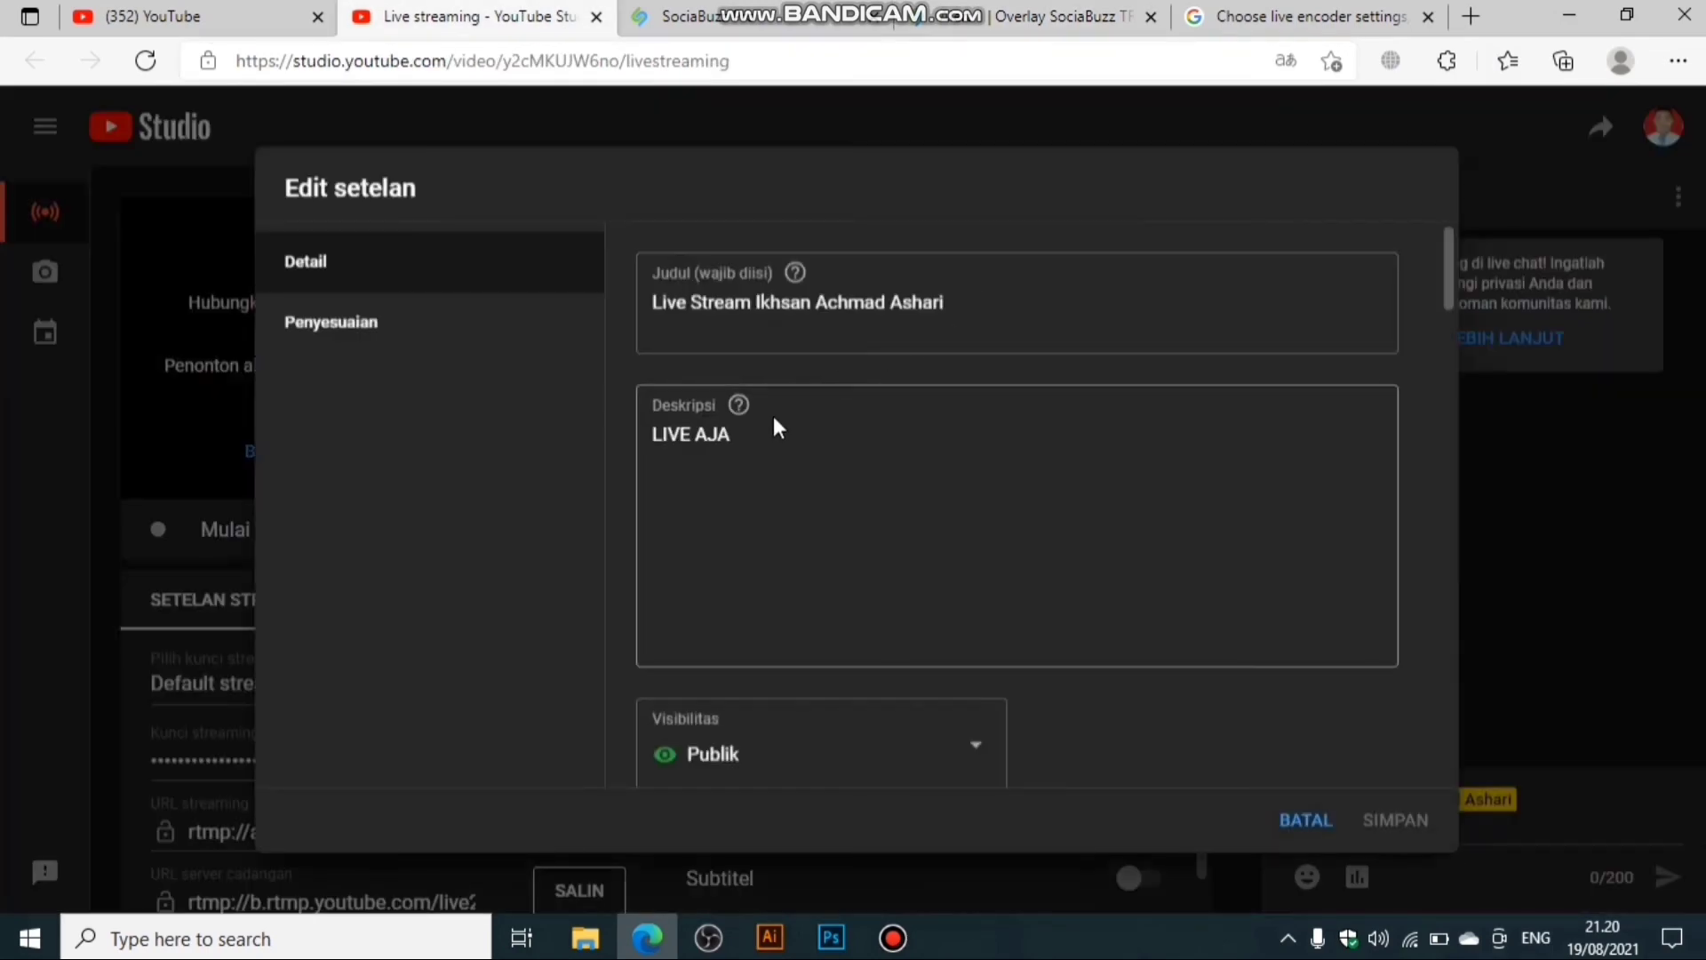
pyautogui.tripleClick(972, 343)
pyautogui.click(918, 441)
pyautogui.click(1034, 294)
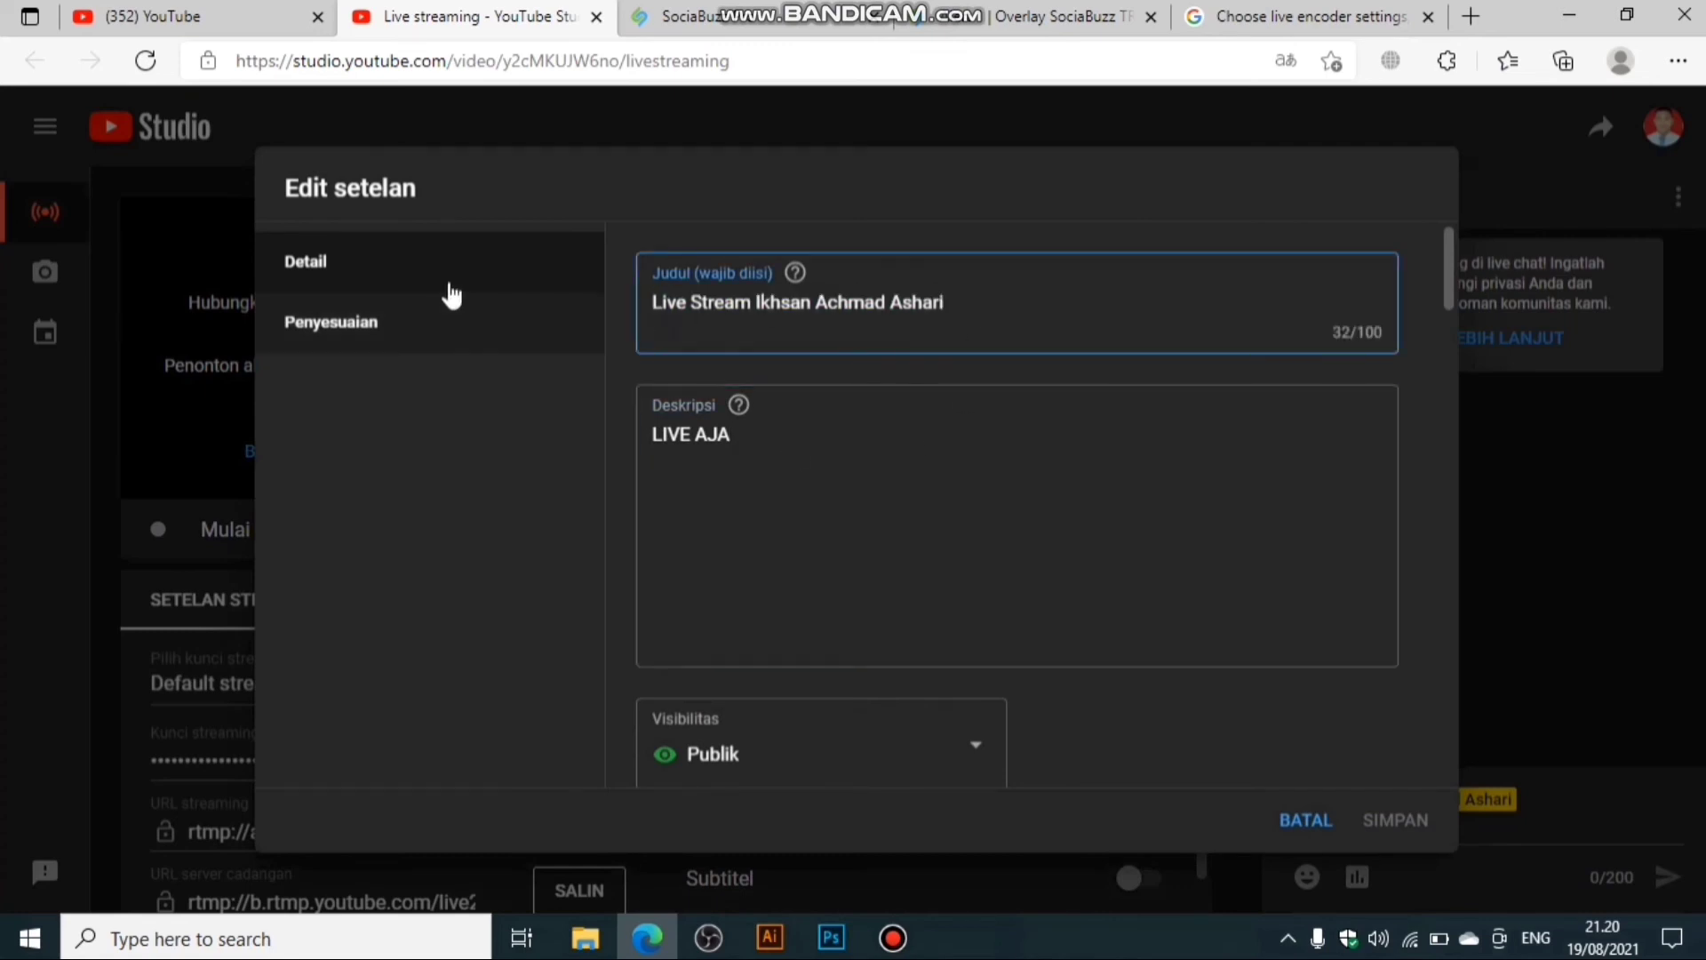
# Enable live chat recording (Rekaman live chat) in the stream's customization (Penyesuaian) settings.
pyautogui.click(484, 325)
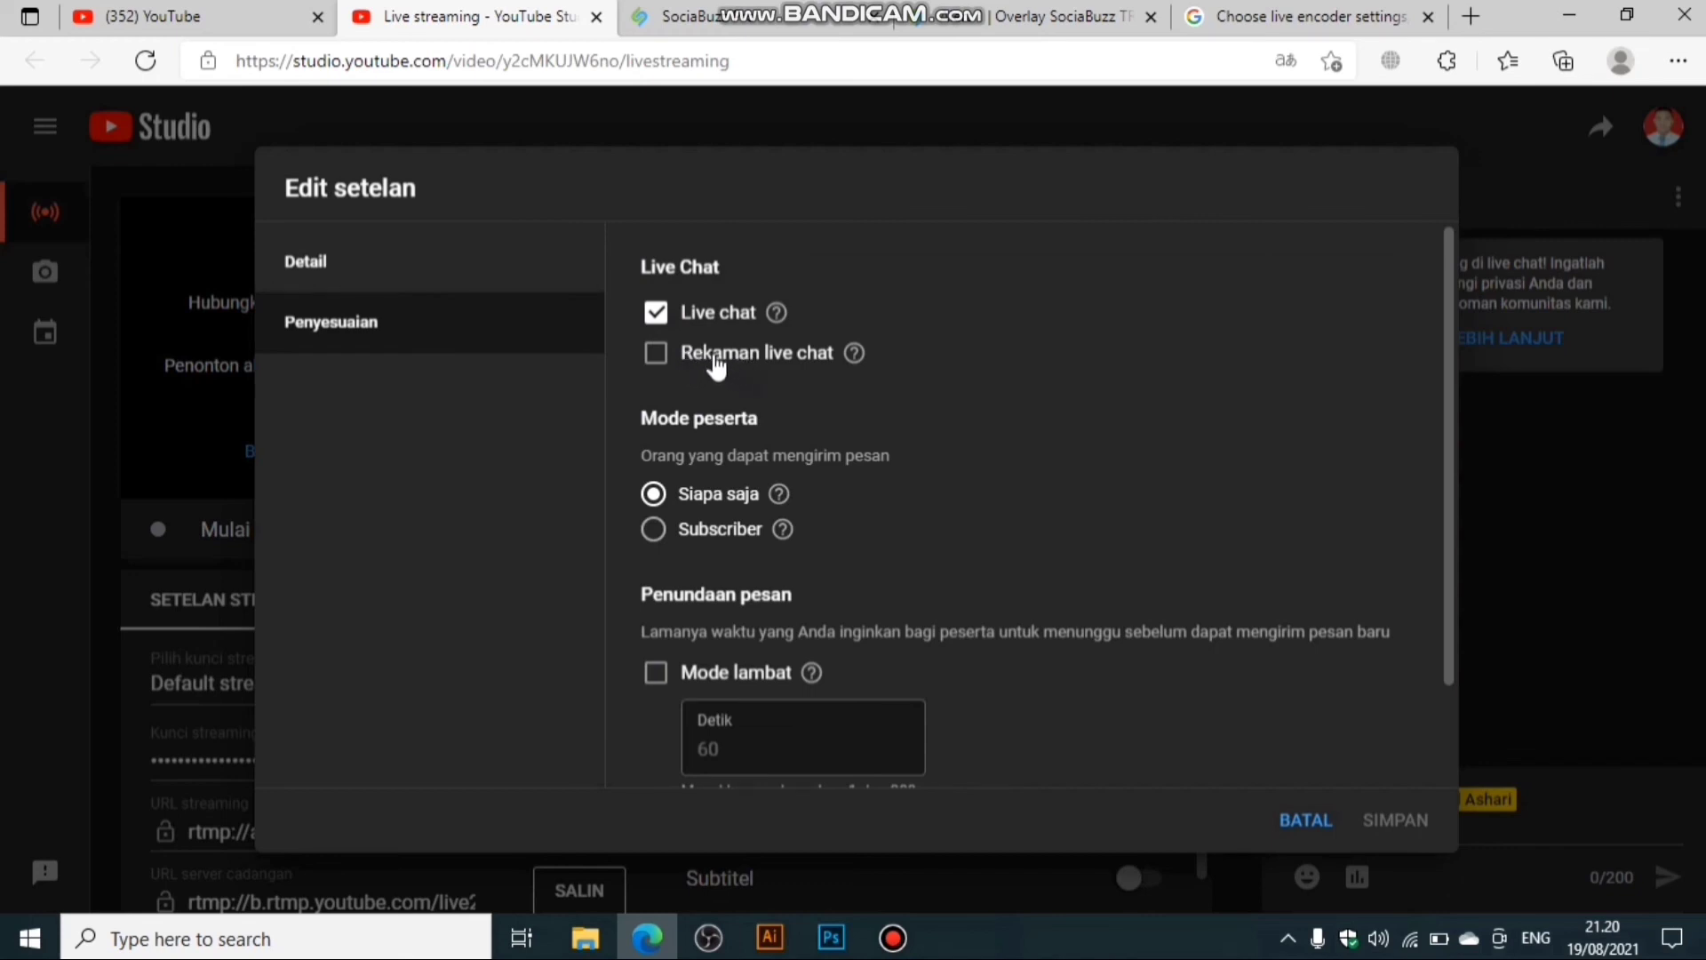
pyautogui.click(657, 369)
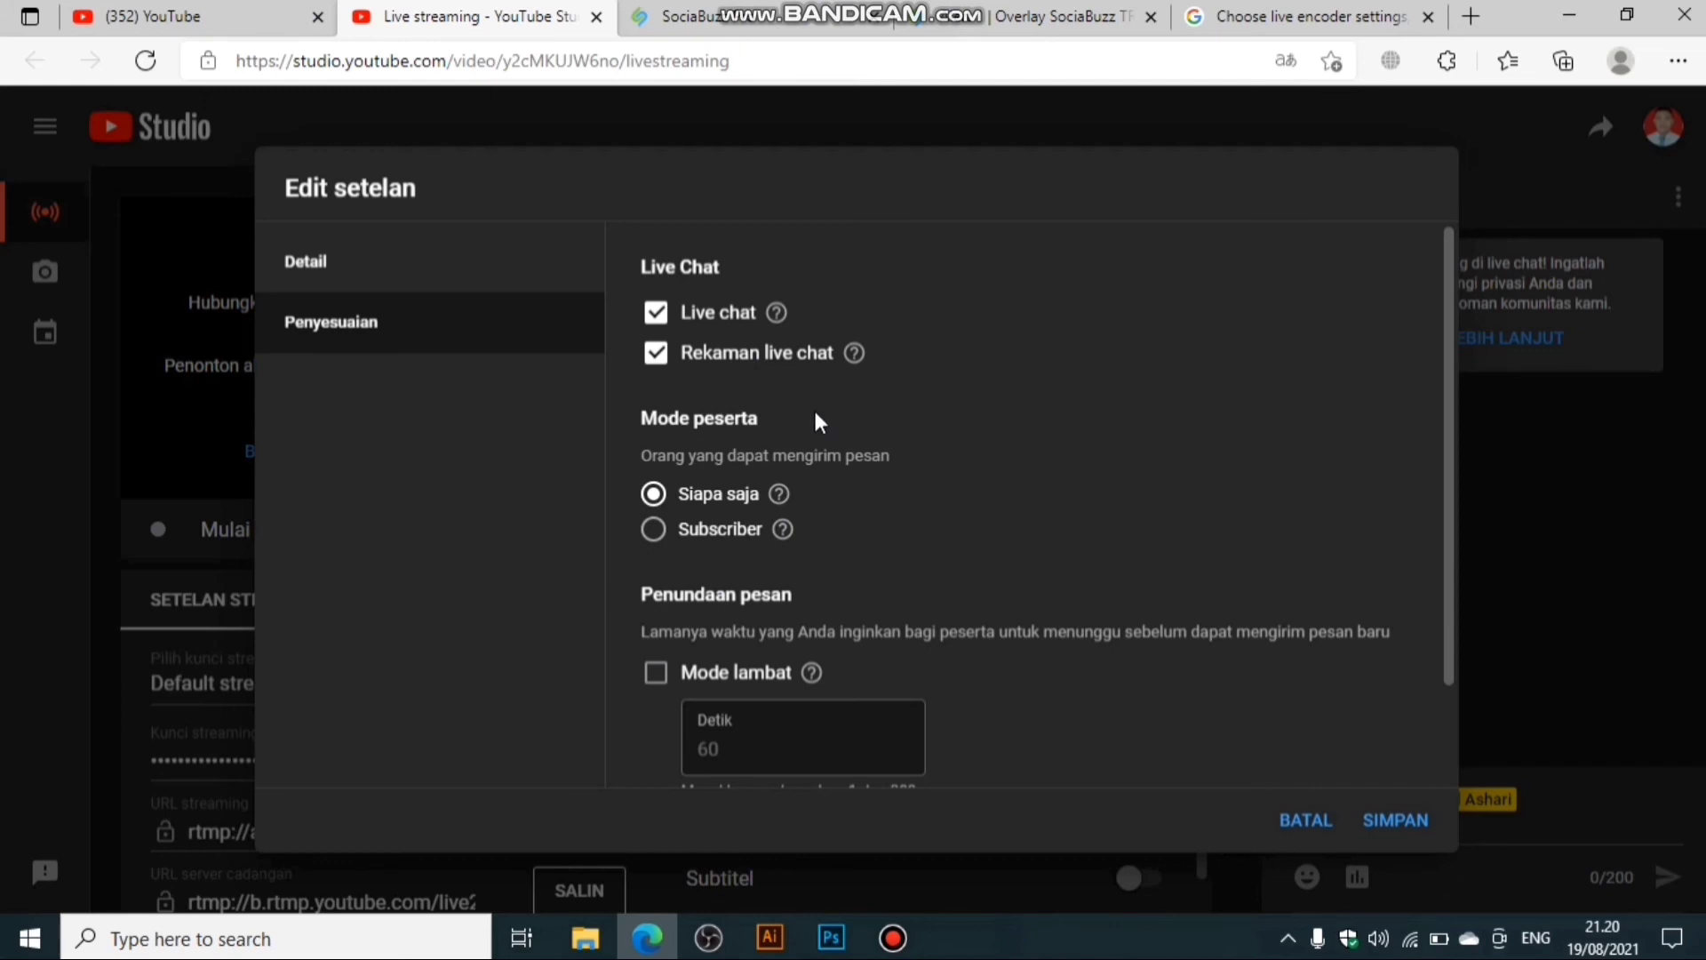
pyautogui.scroll(-2, 834, 426)
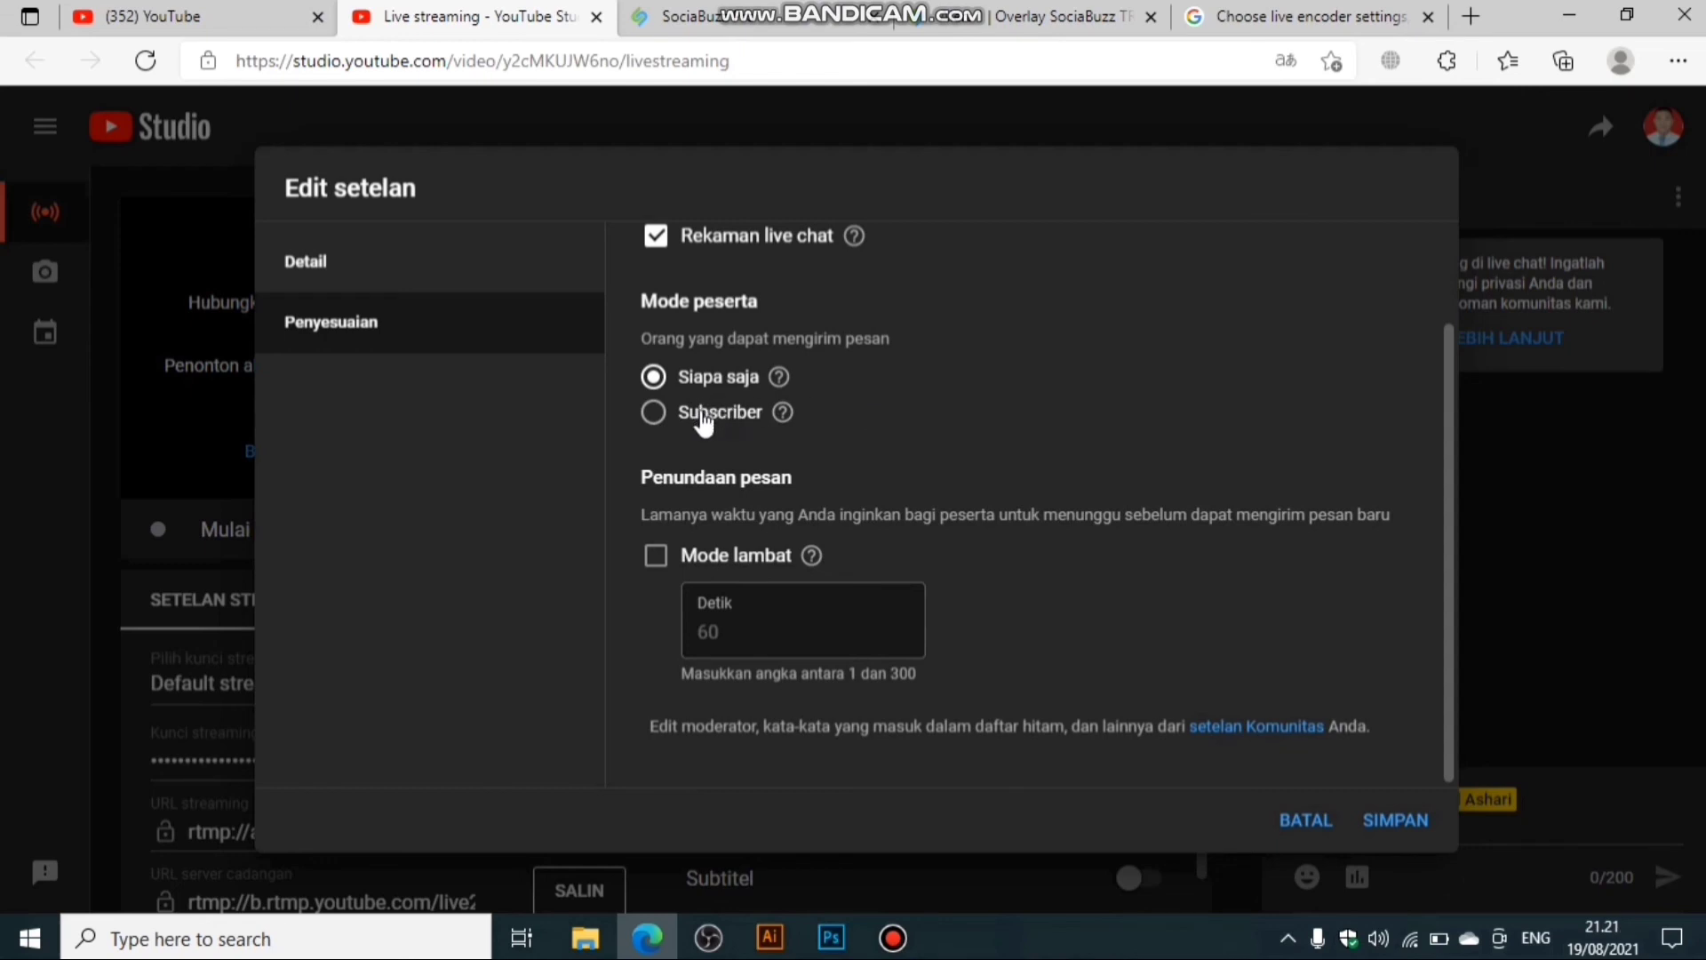
# Restrict live chat participation to Subscriber and set the minimum subscription duration to 1 menit.
pyautogui.moveTo(783, 412)
pyautogui.scroll(1, 790, 414)
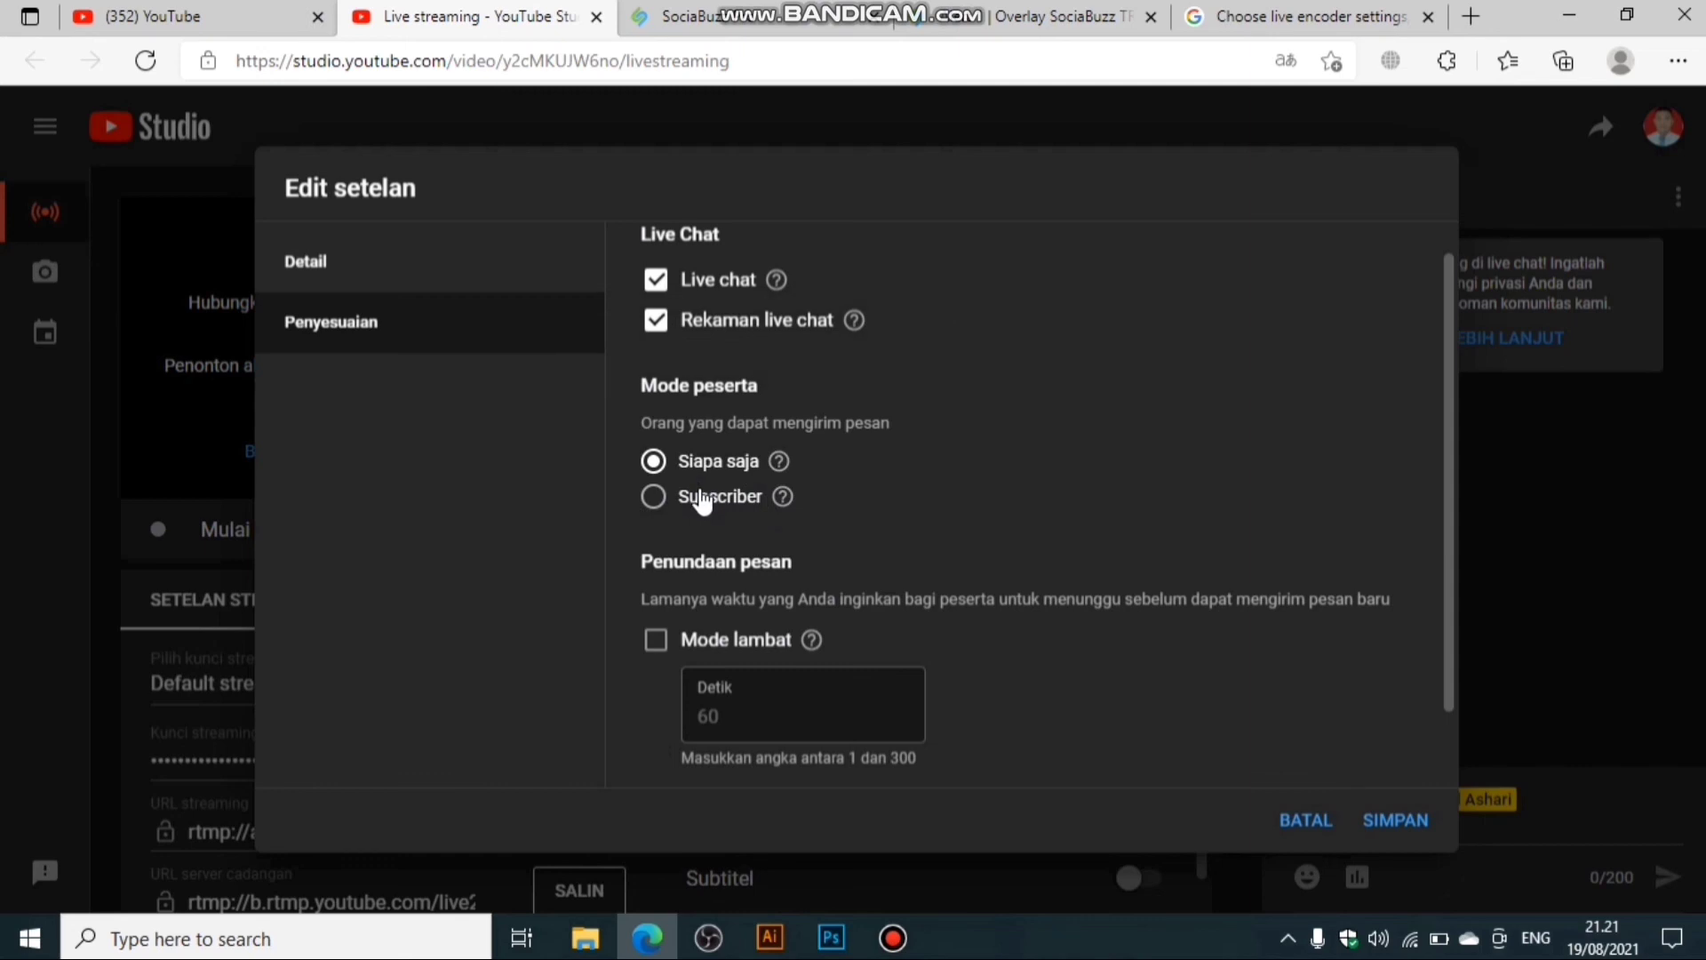
pyautogui.click(658, 503)
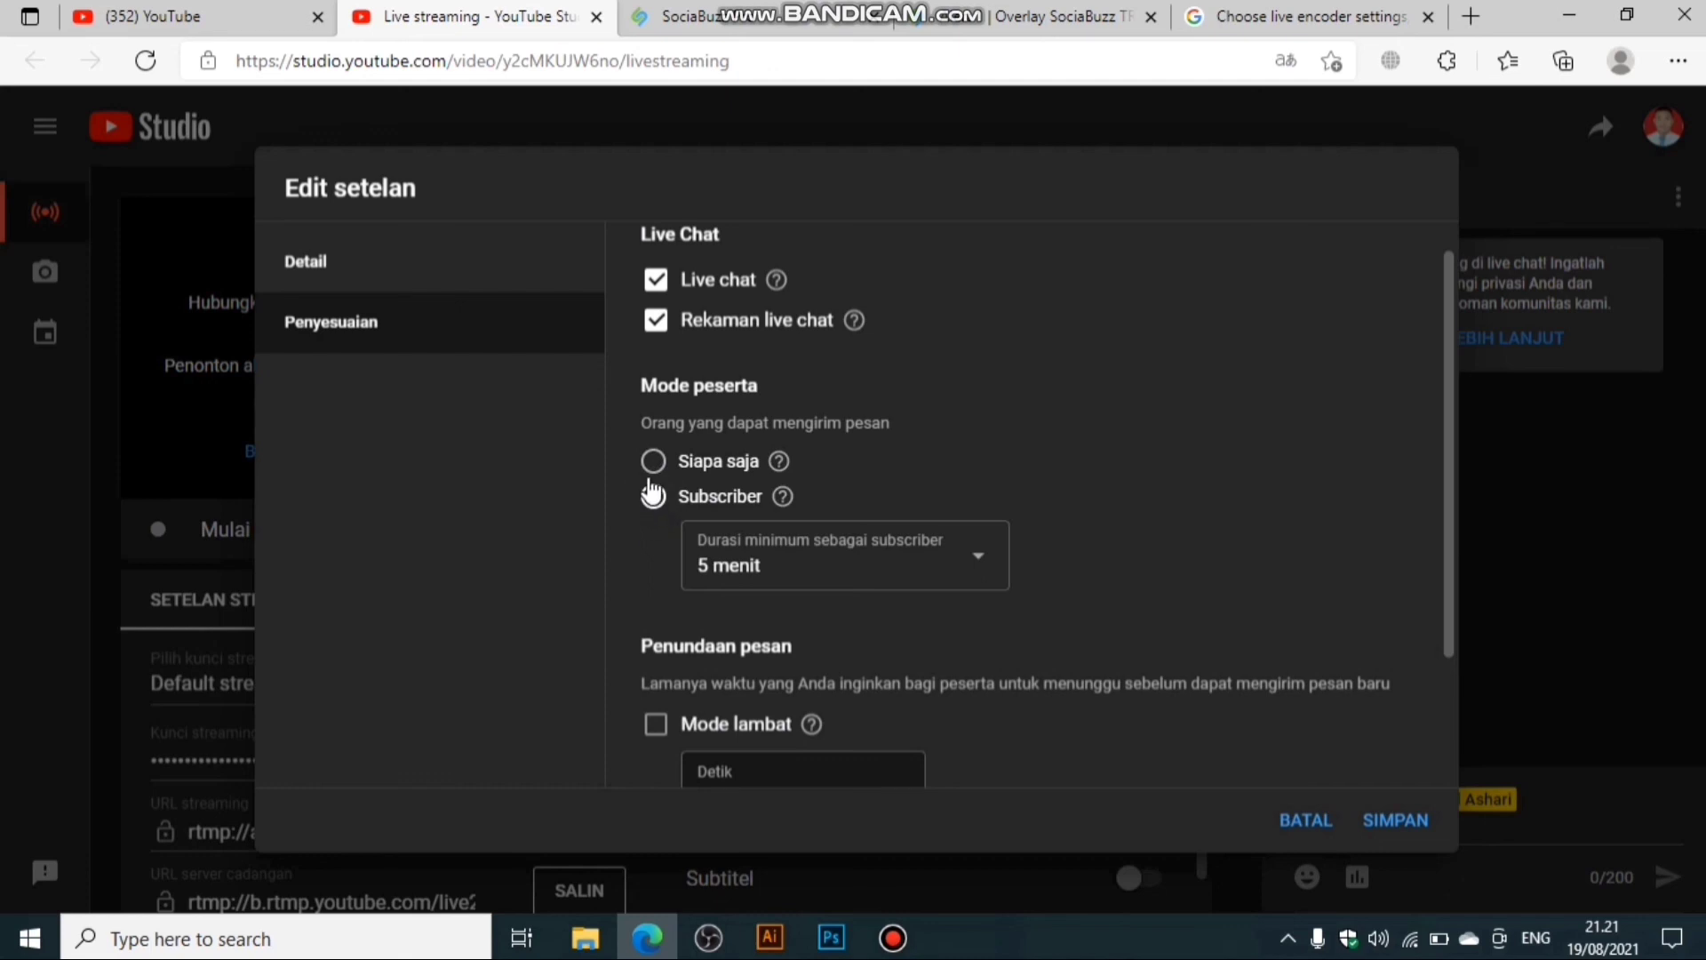
pyautogui.click(819, 576)
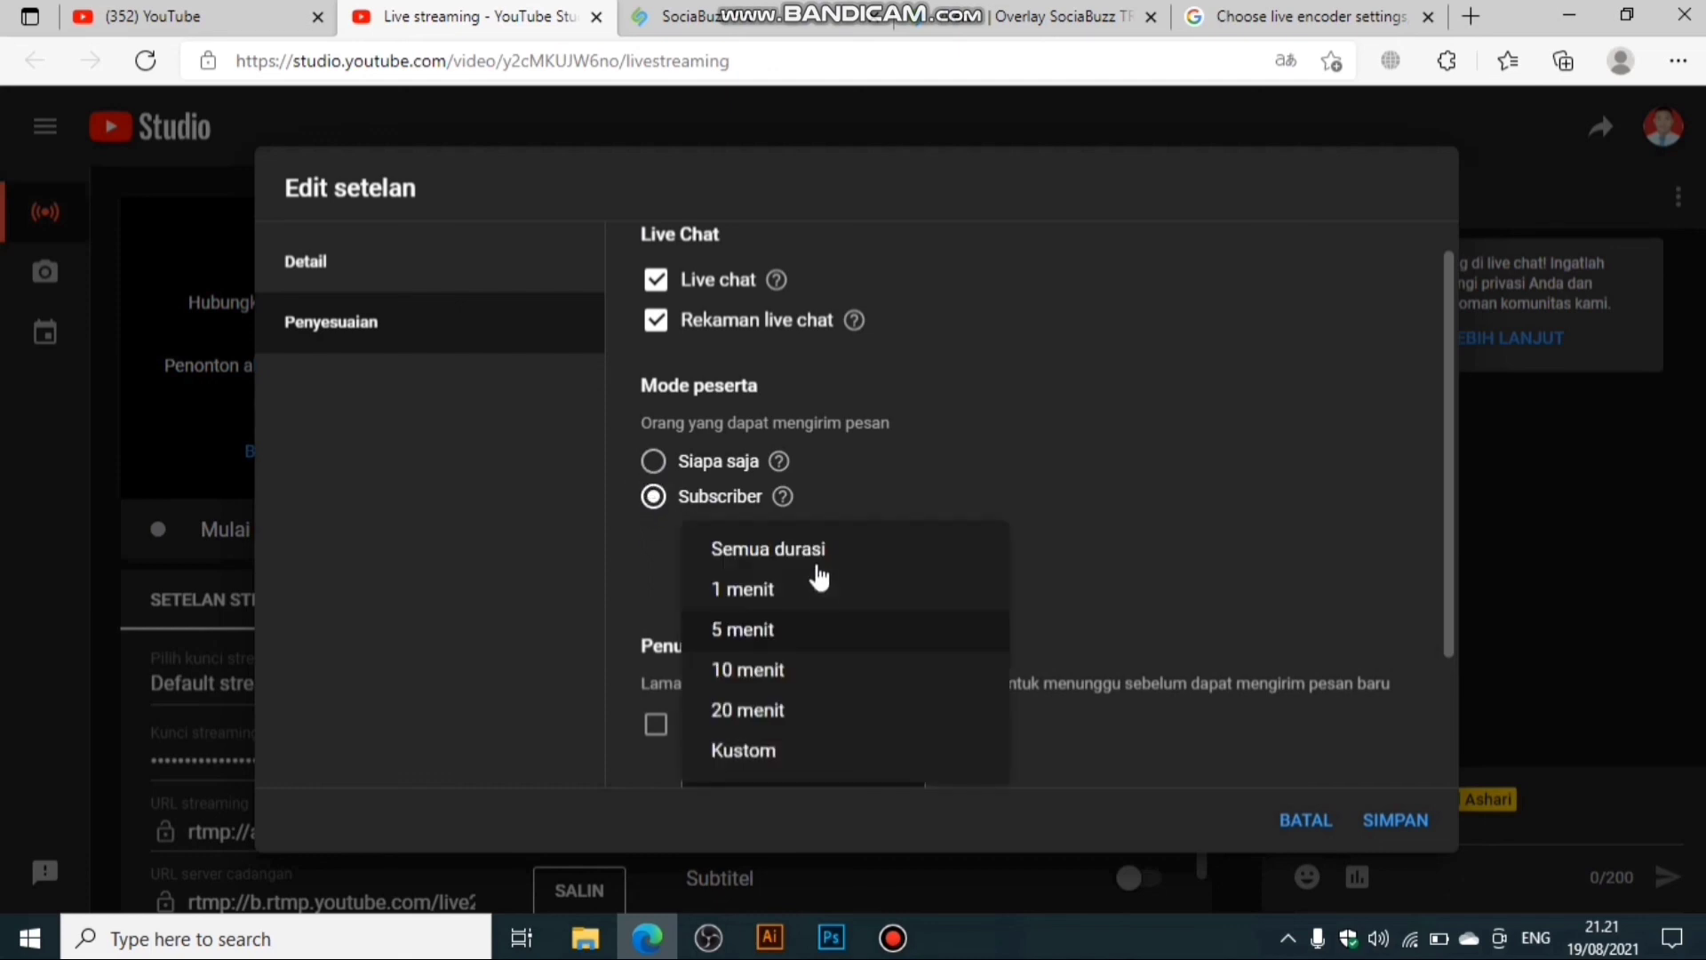
pyautogui.click(789, 588)
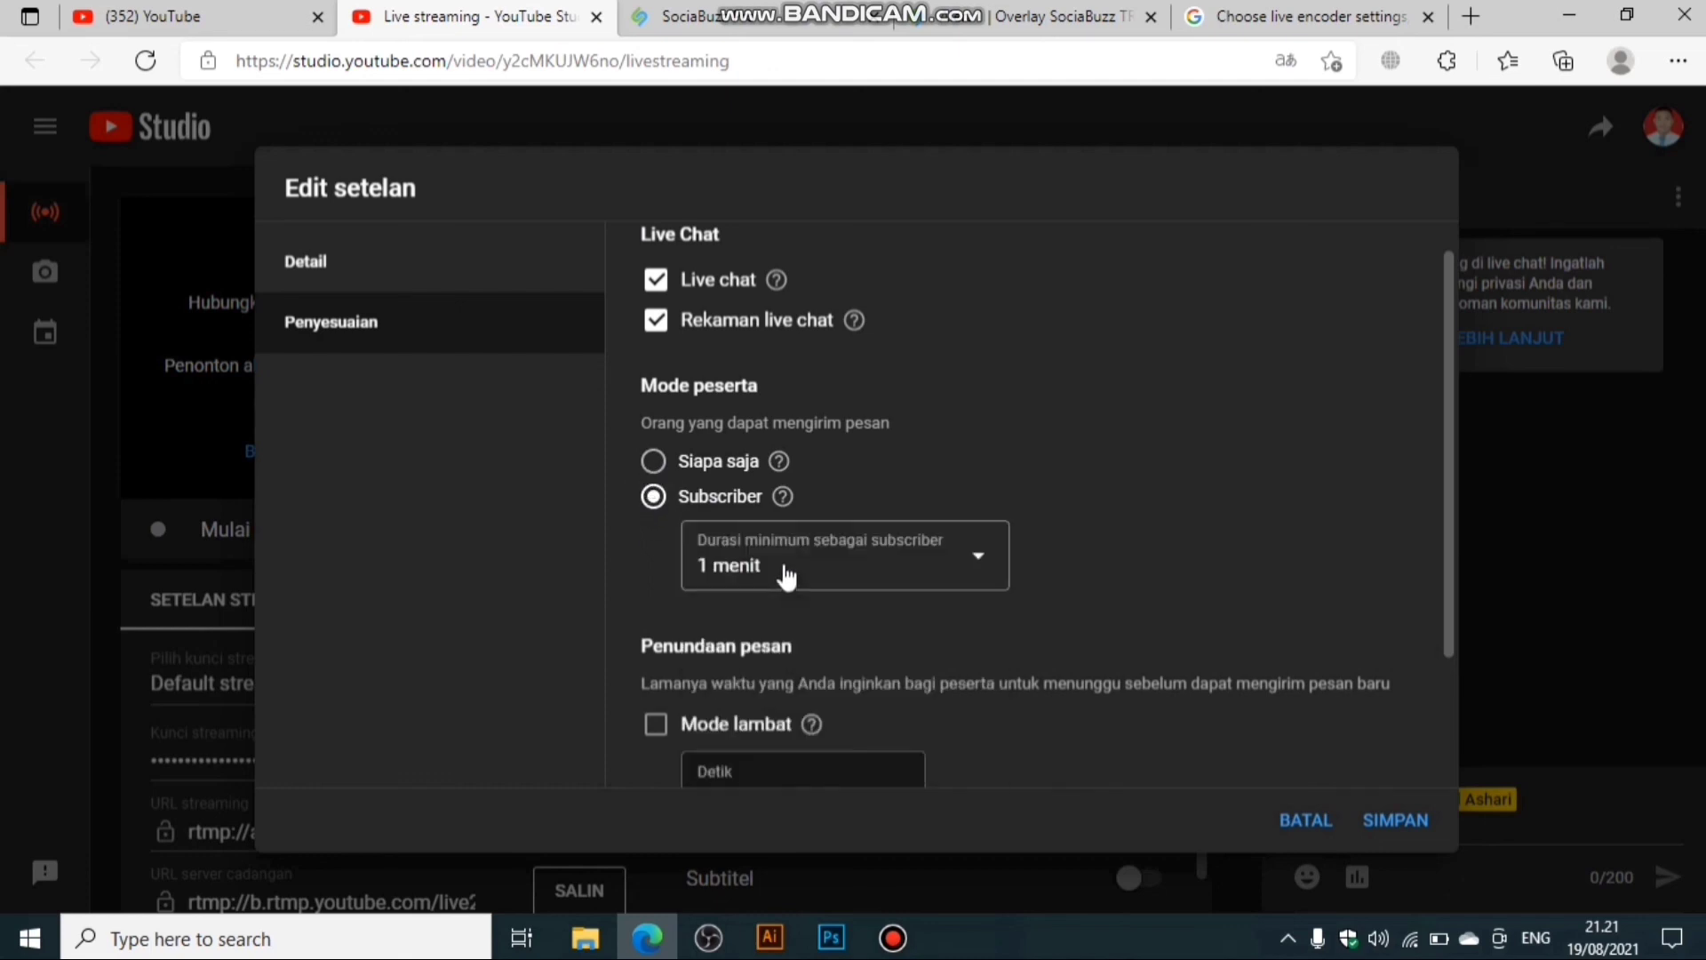
pyautogui.click(787, 578)
pyautogui.click(789, 554)
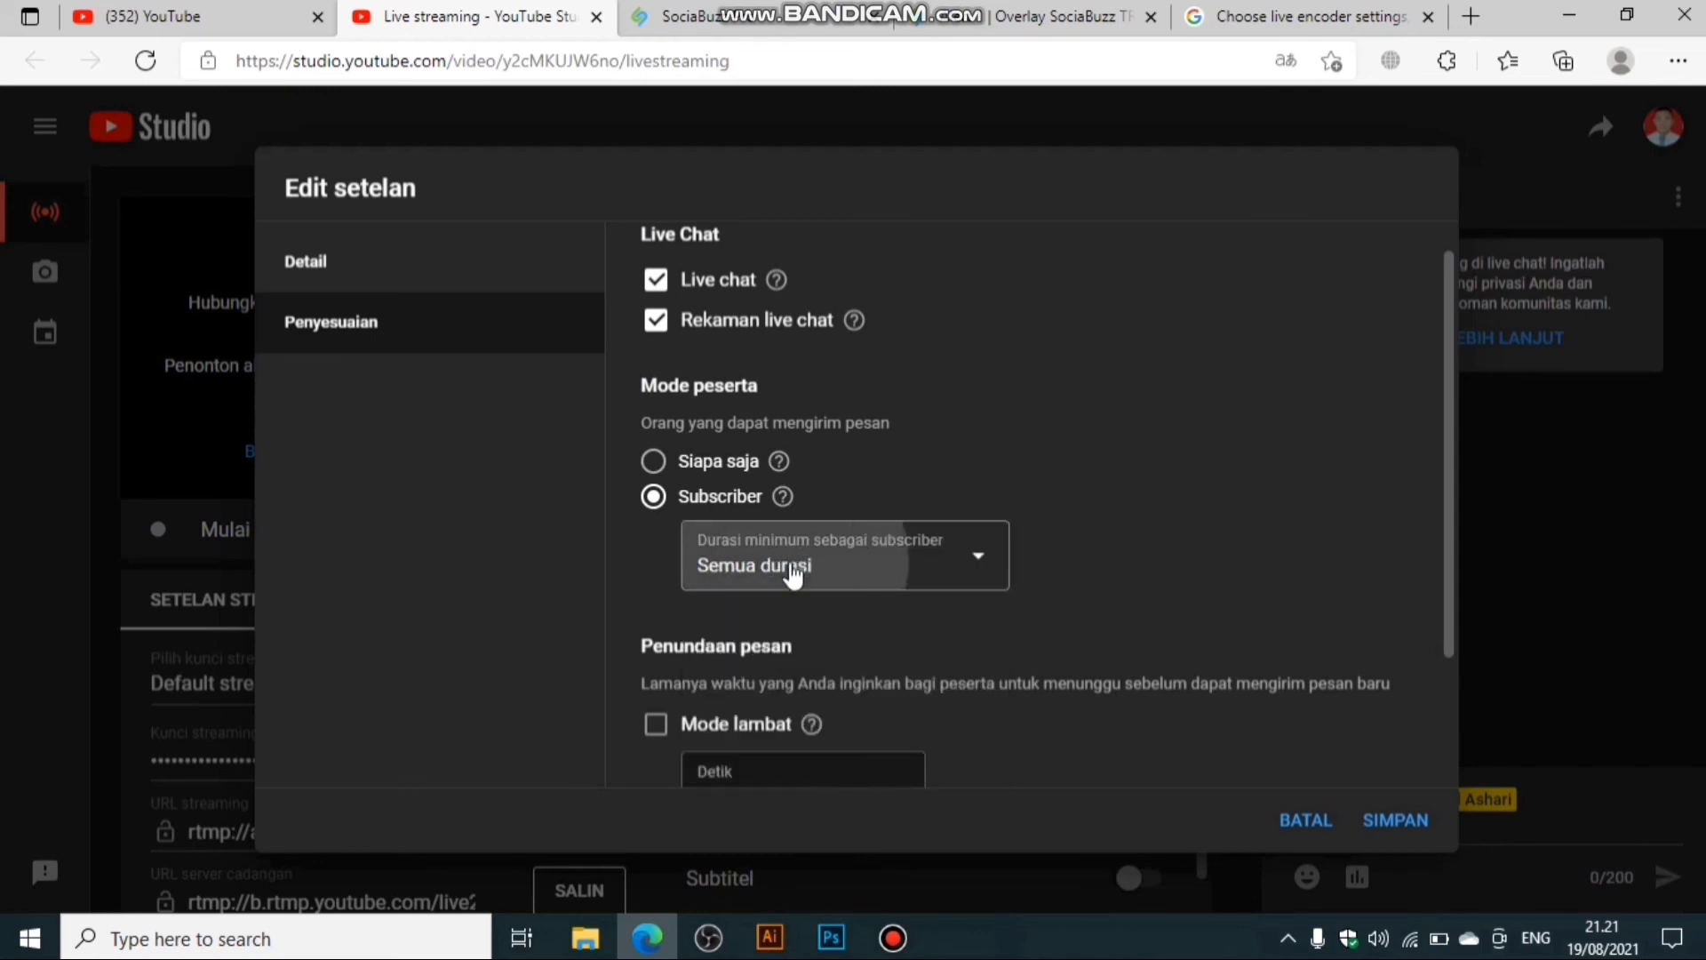
pyautogui.click(793, 576)
pyautogui.click(782, 590)
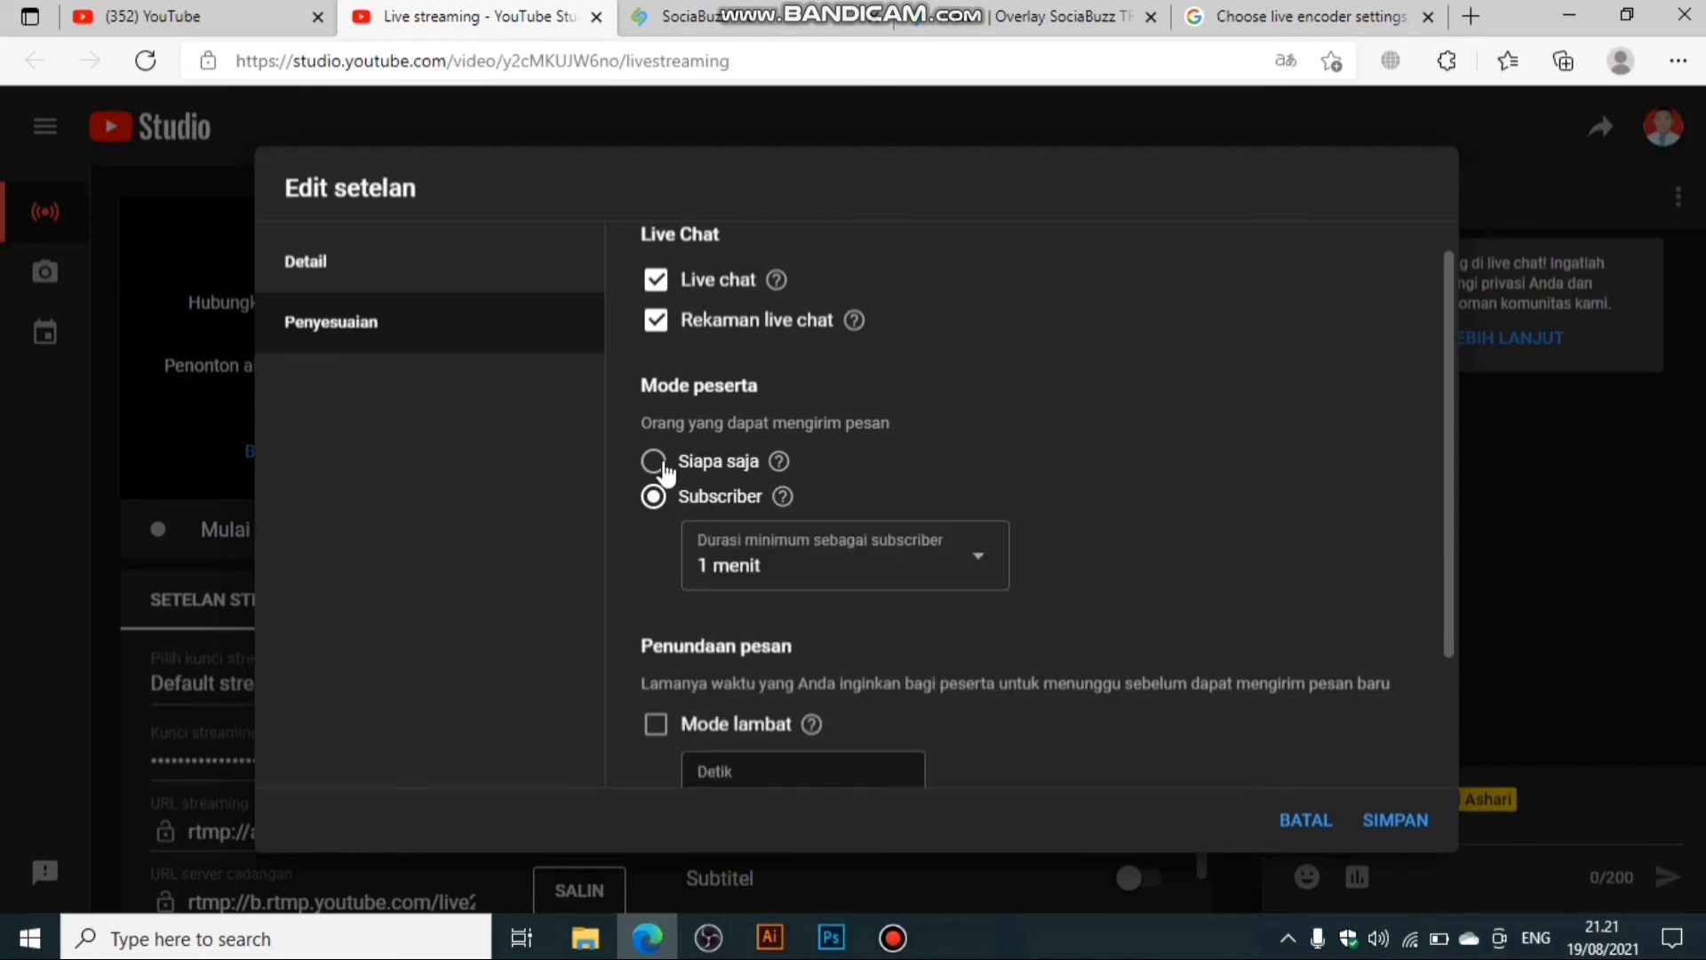
# Set the live chat participant mode (Mode peserta) to Siapa saja and save the stream settings.
pyautogui.click(654, 461)
pyautogui.scroll(-1, 884, 518)
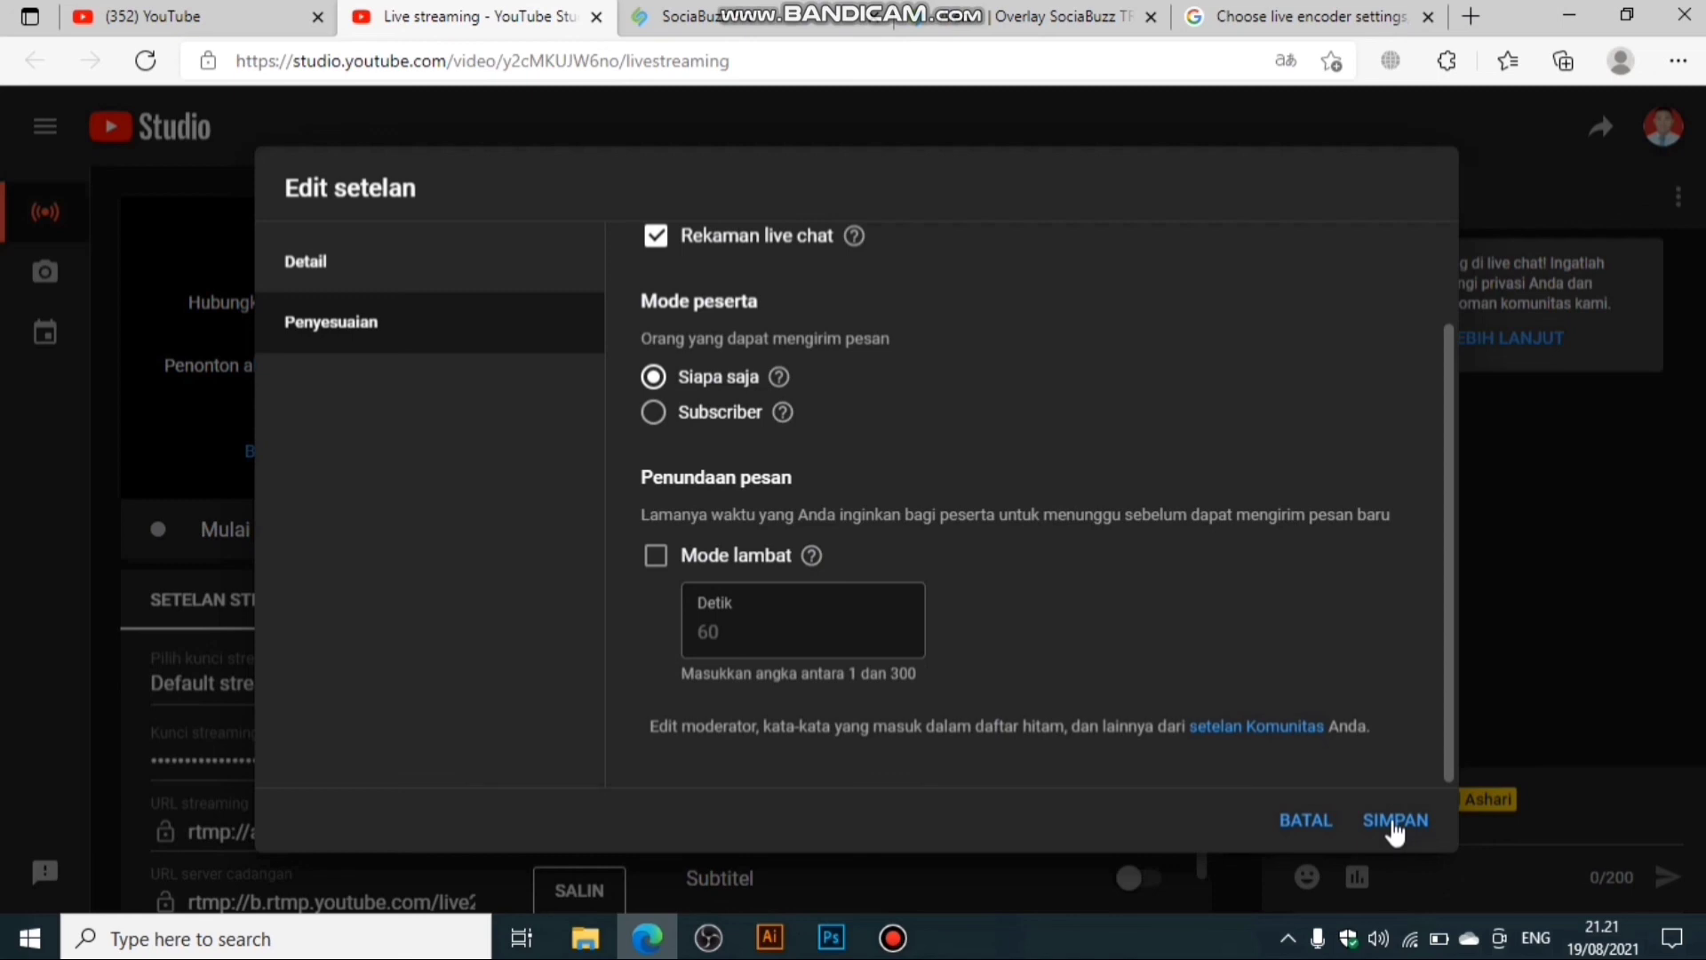
pyautogui.click(1395, 831)
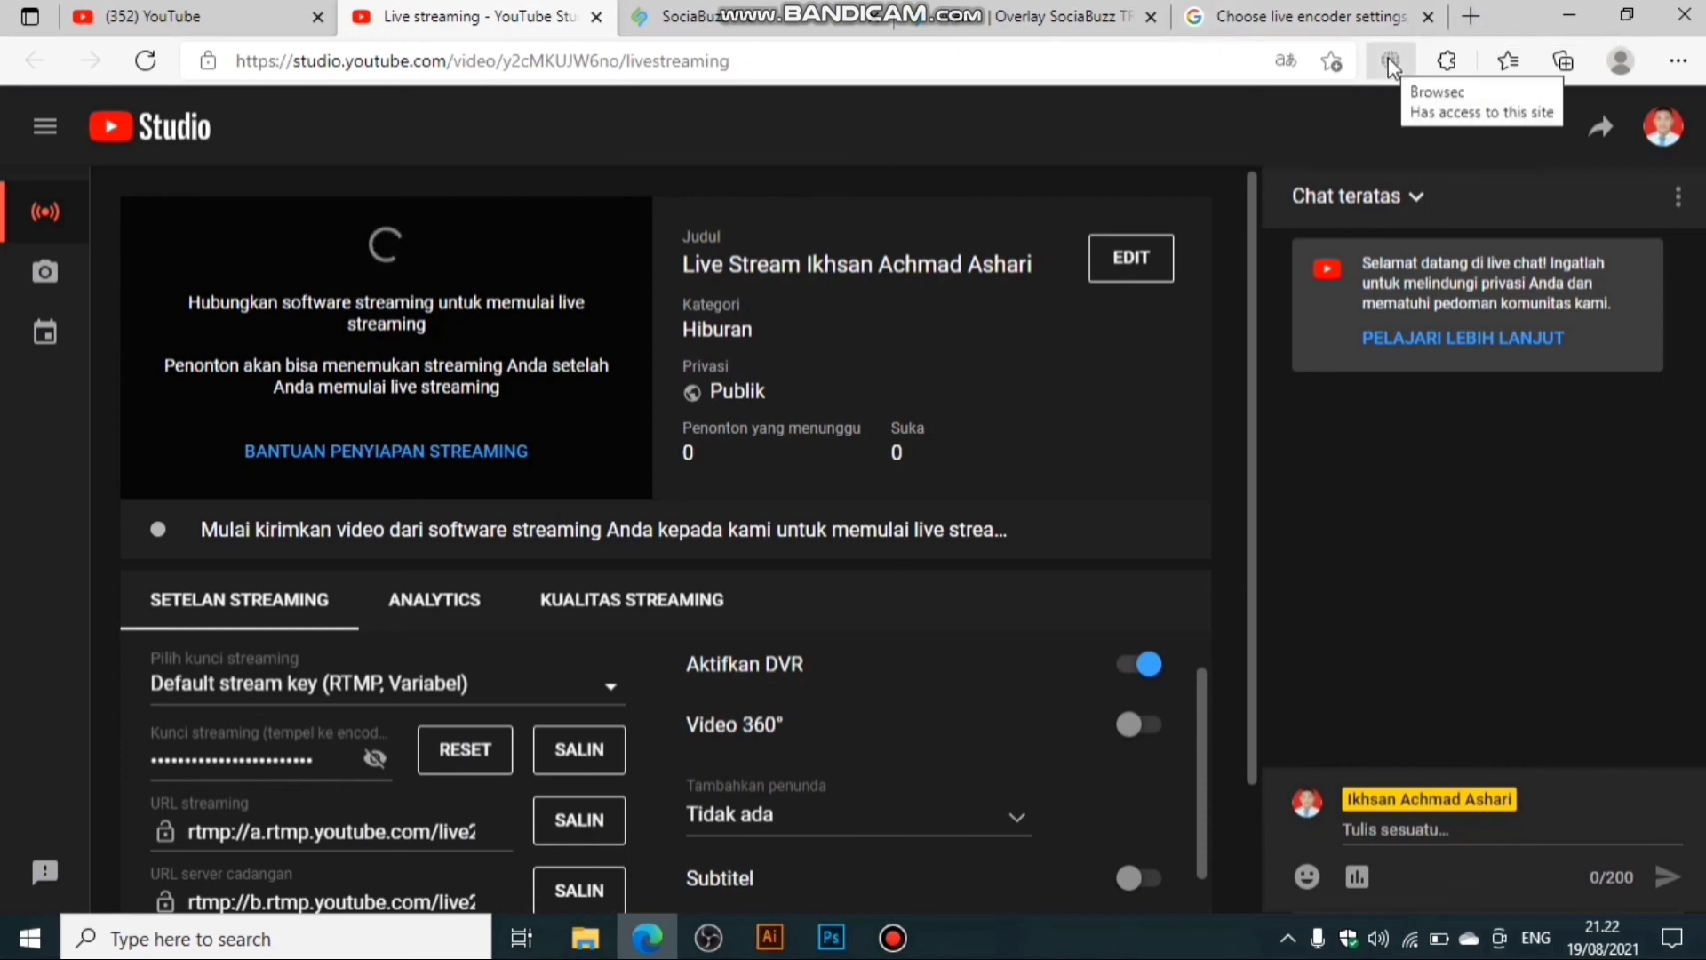
# Open the browser's extensions management page and go from there to the Microsoft Edge Add-ons store.
pyautogui.click(1678, 60)
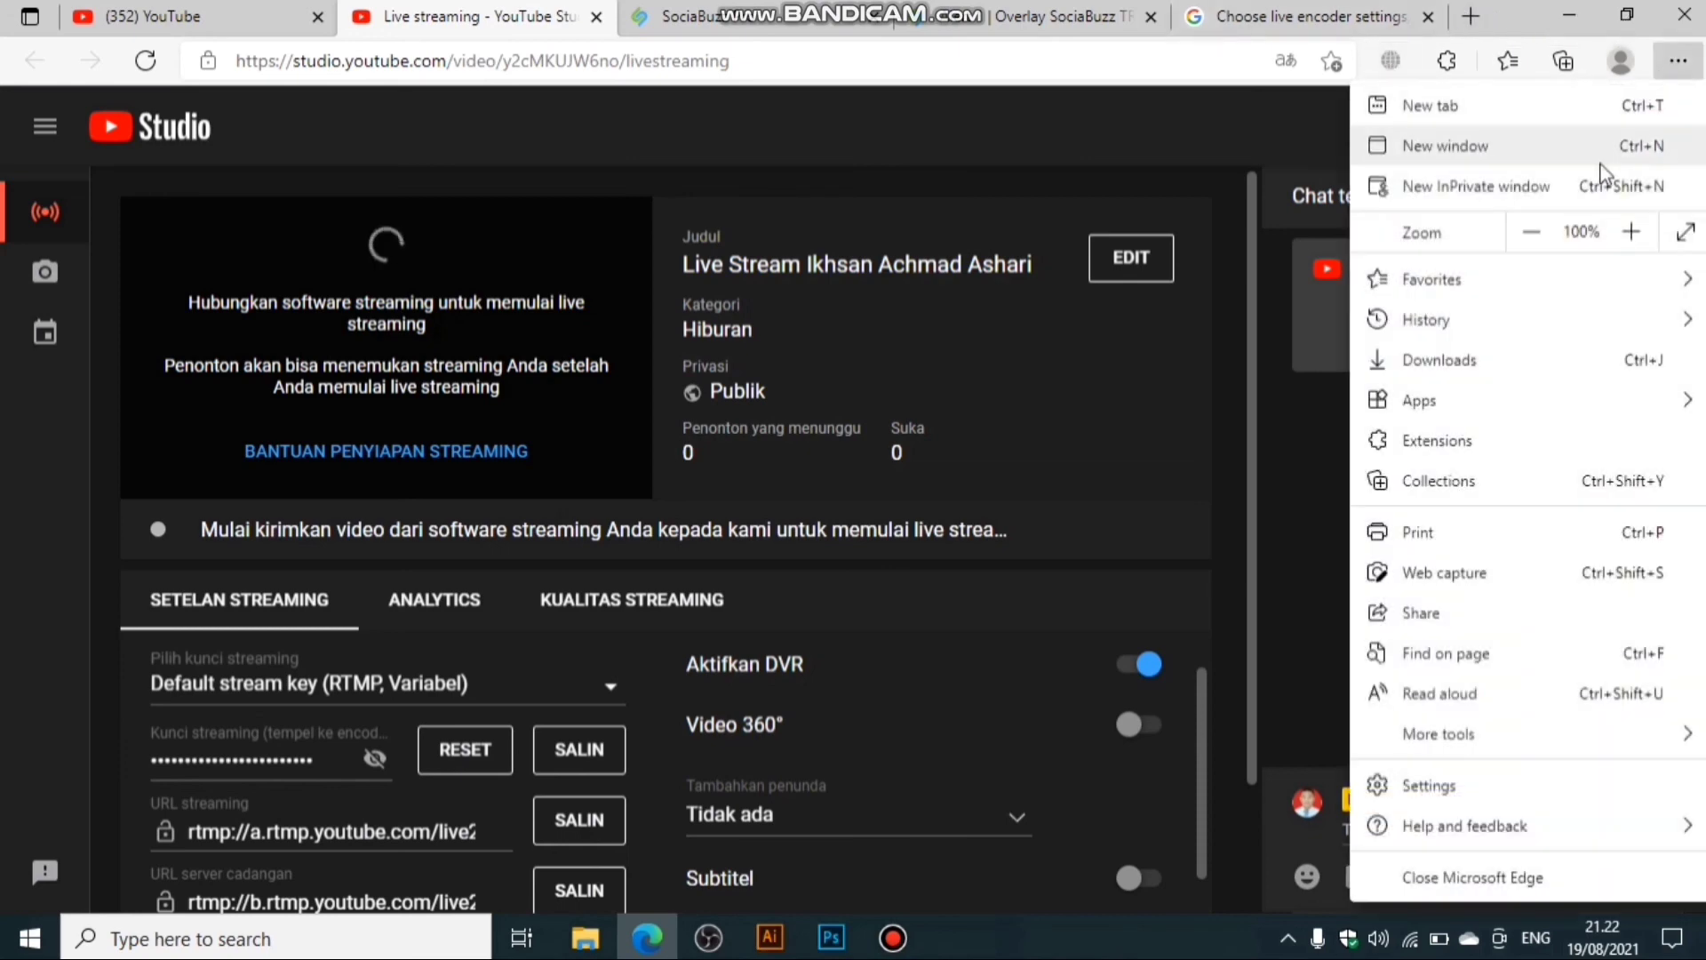
pyautogui.click(1522, 445)
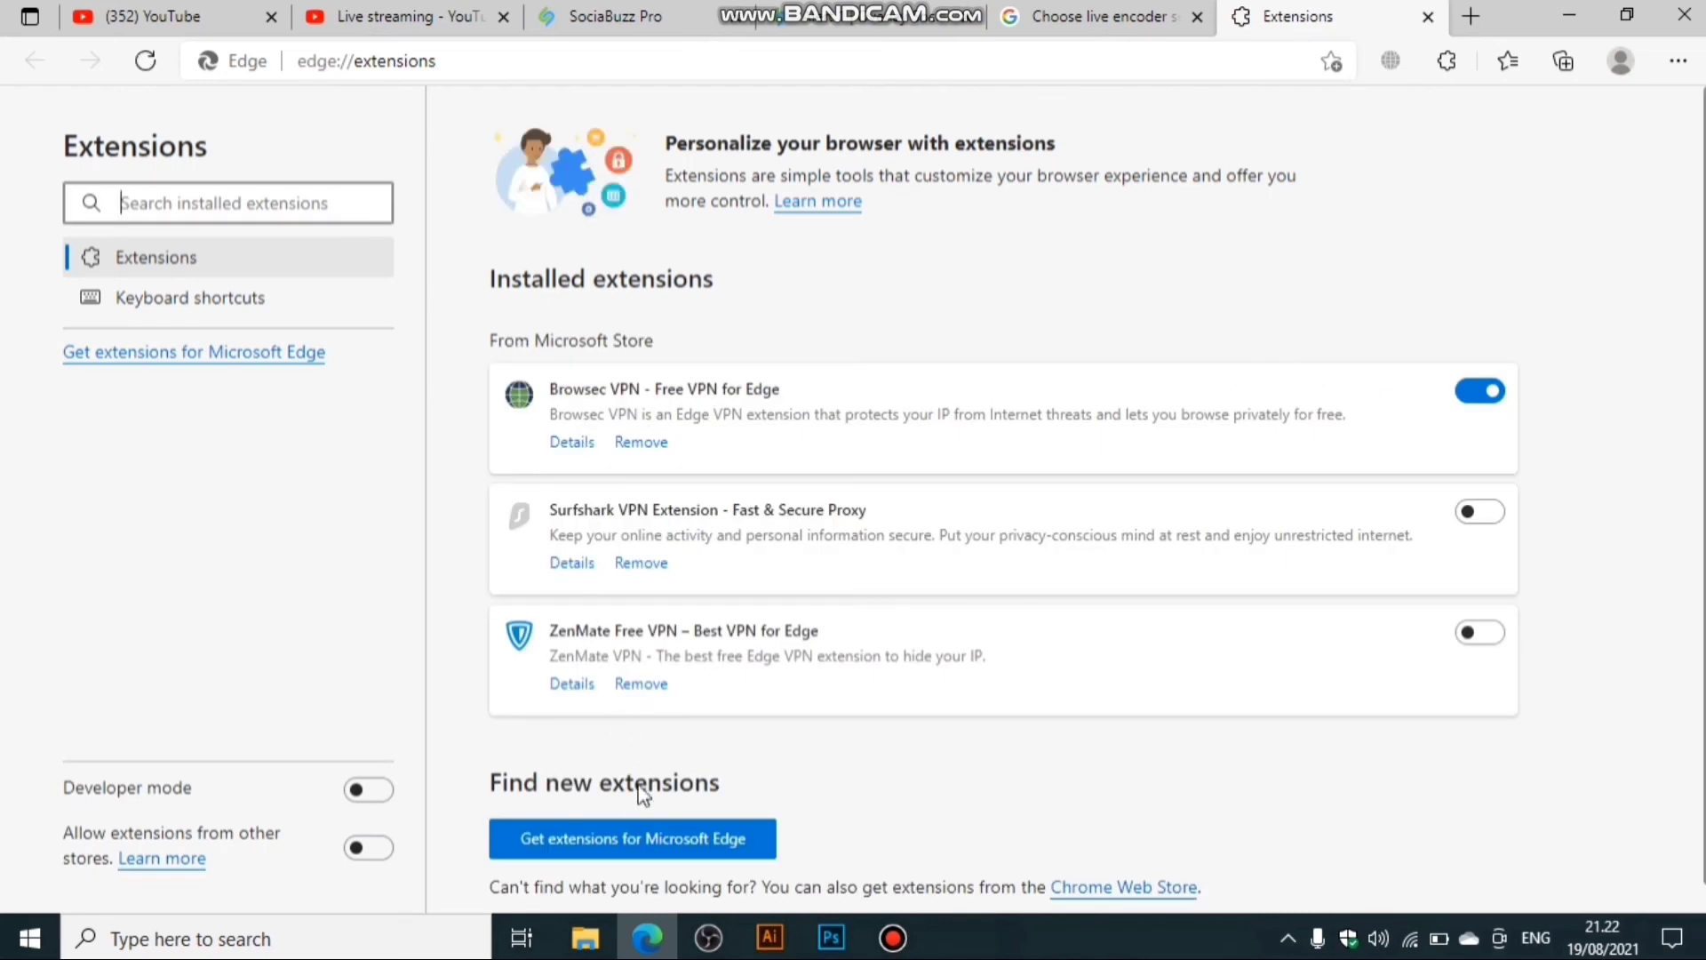
pyautogui.click(638, 833)
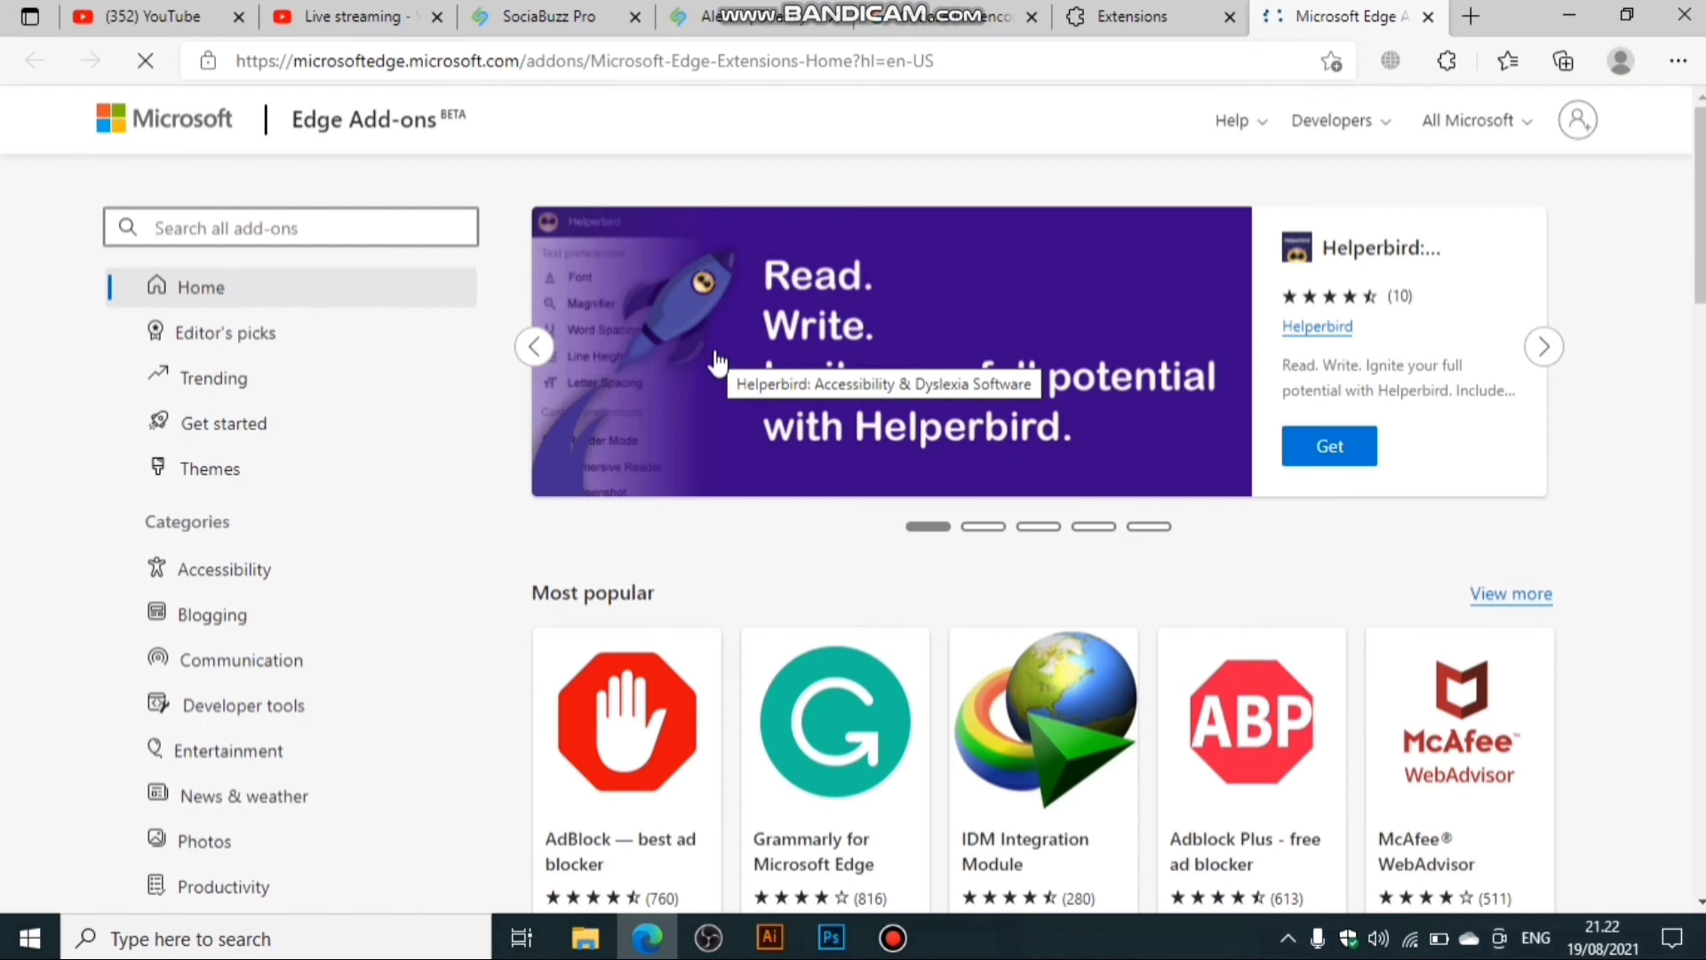
# Search the add-ons store for browsec, view the Browsec VPN - Free VPN for Edge page and close the store.
pyautogui.click(322, 236)
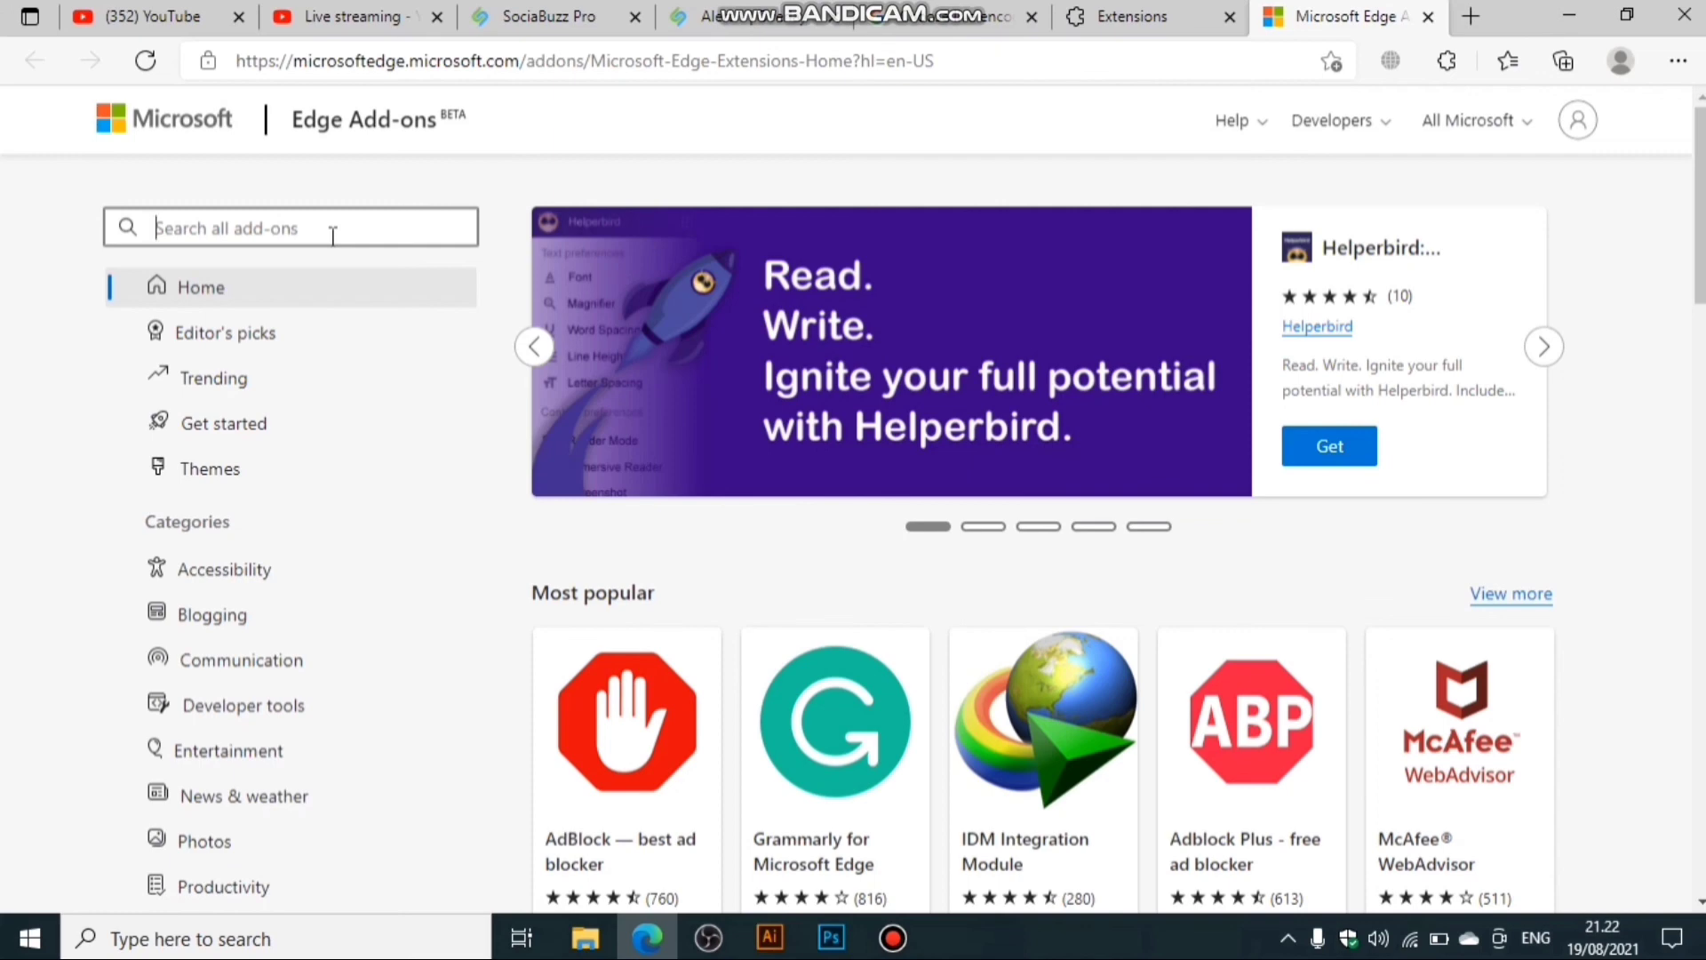
pyautogui.write('b')
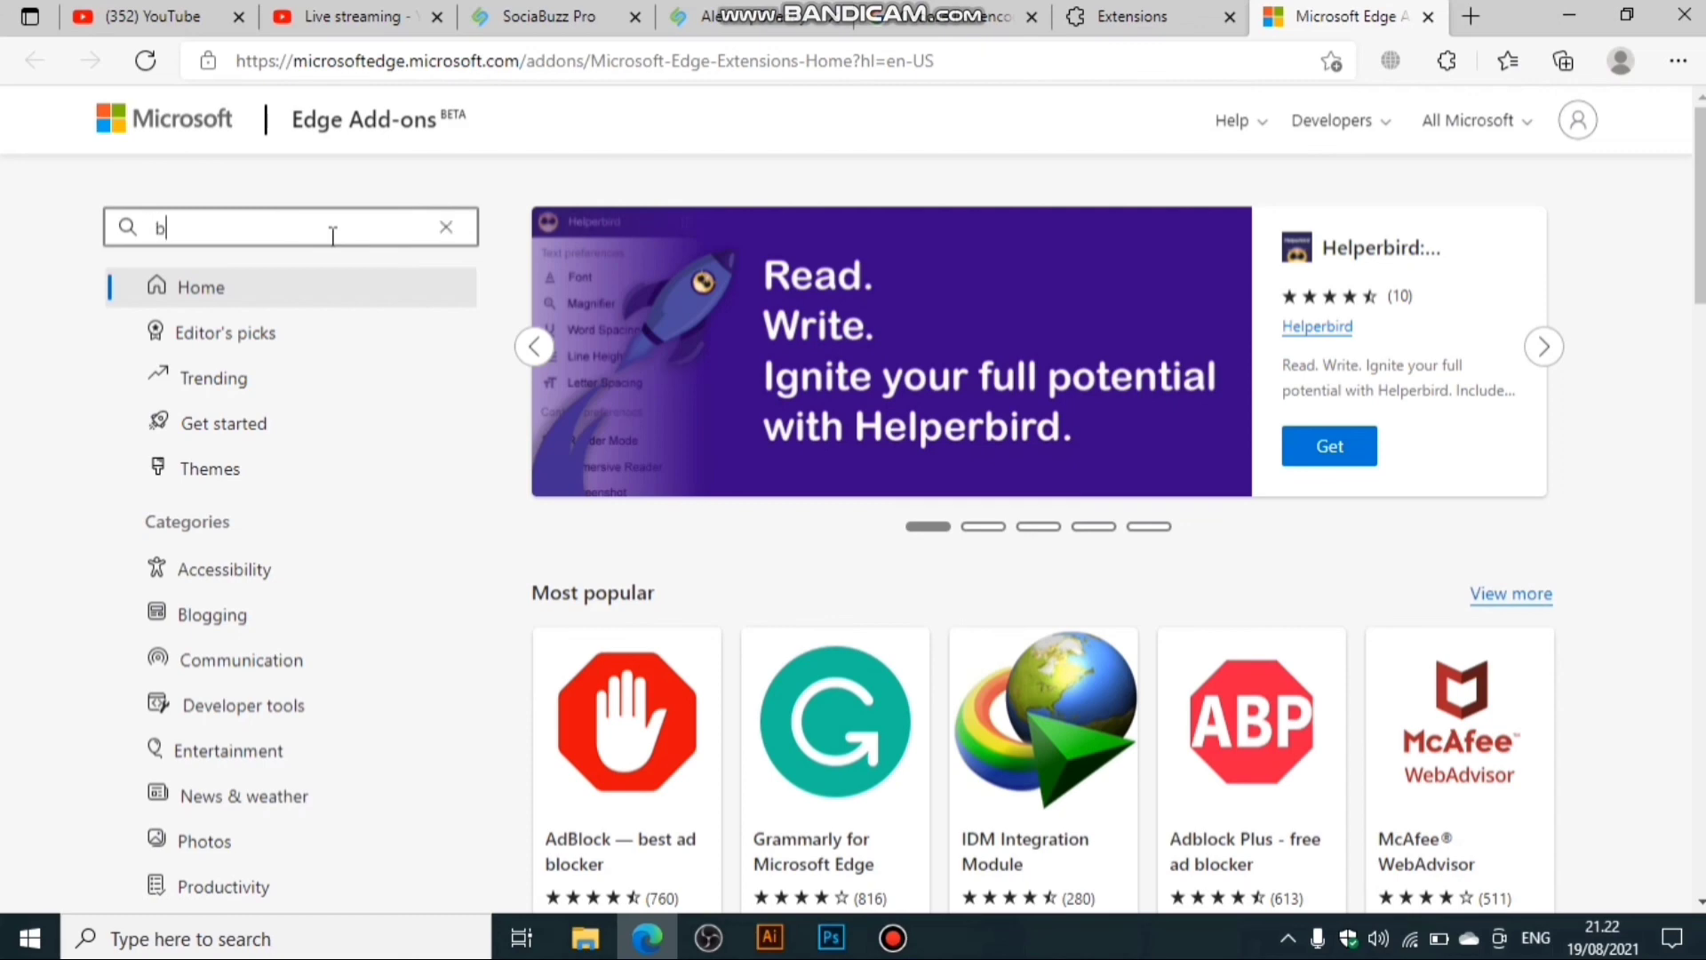
pyautogui.write('row')
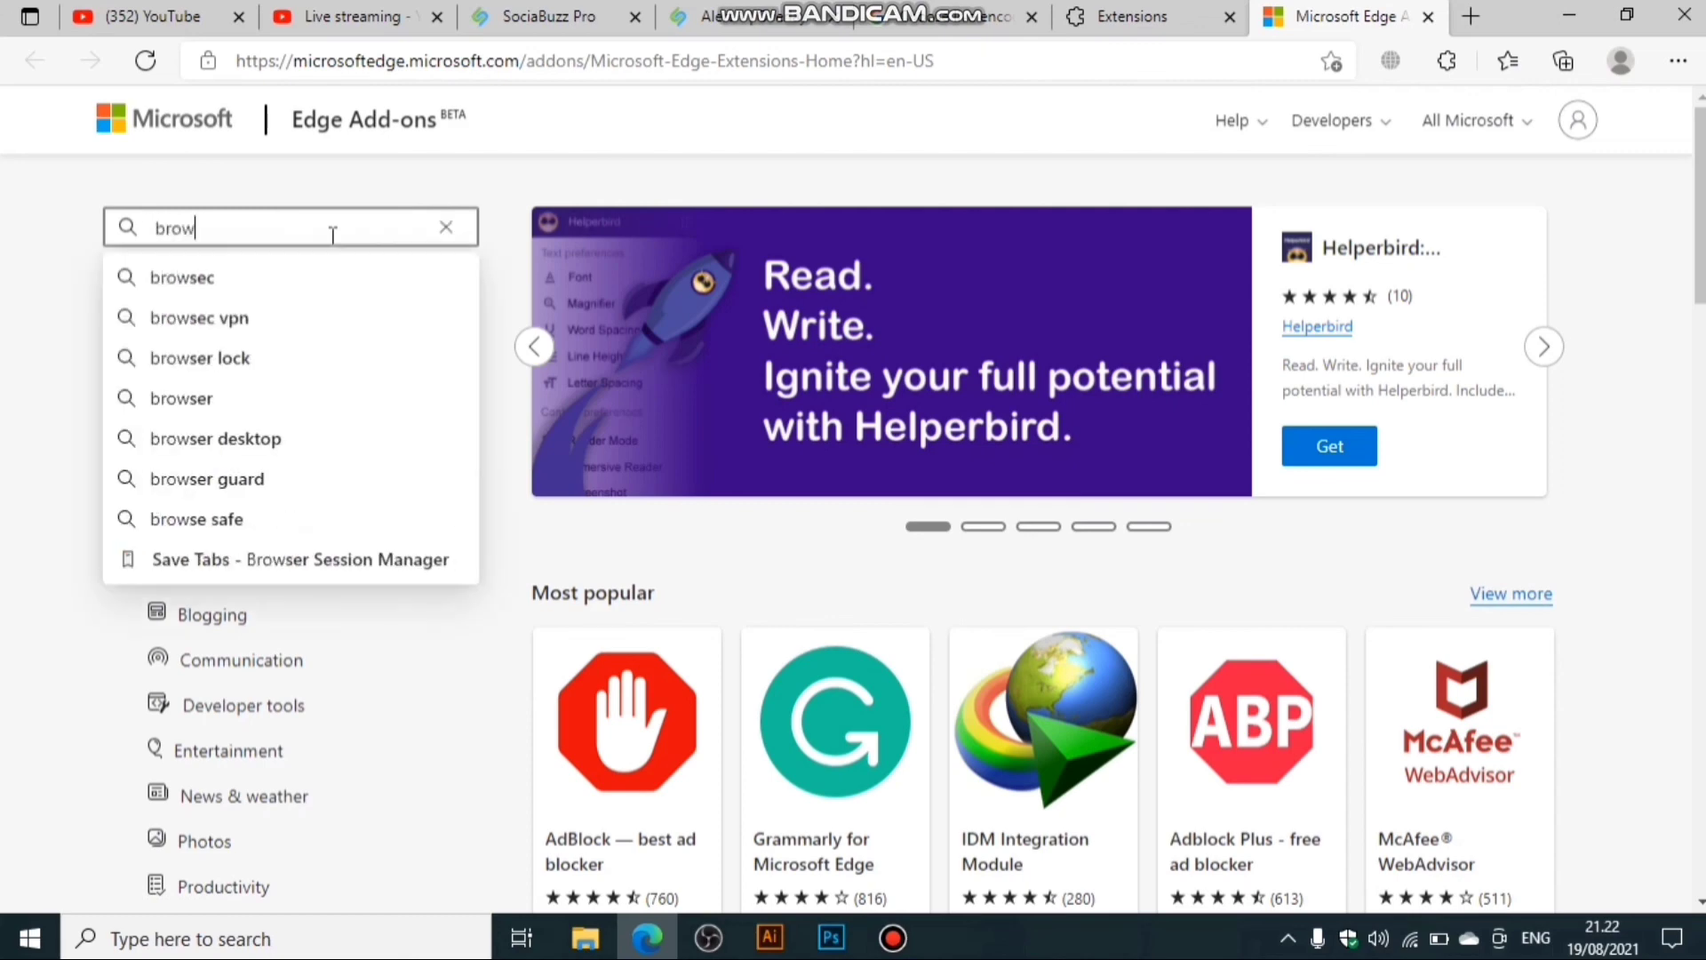
pyautogui.write('sec')
pyautogui.press('Return')
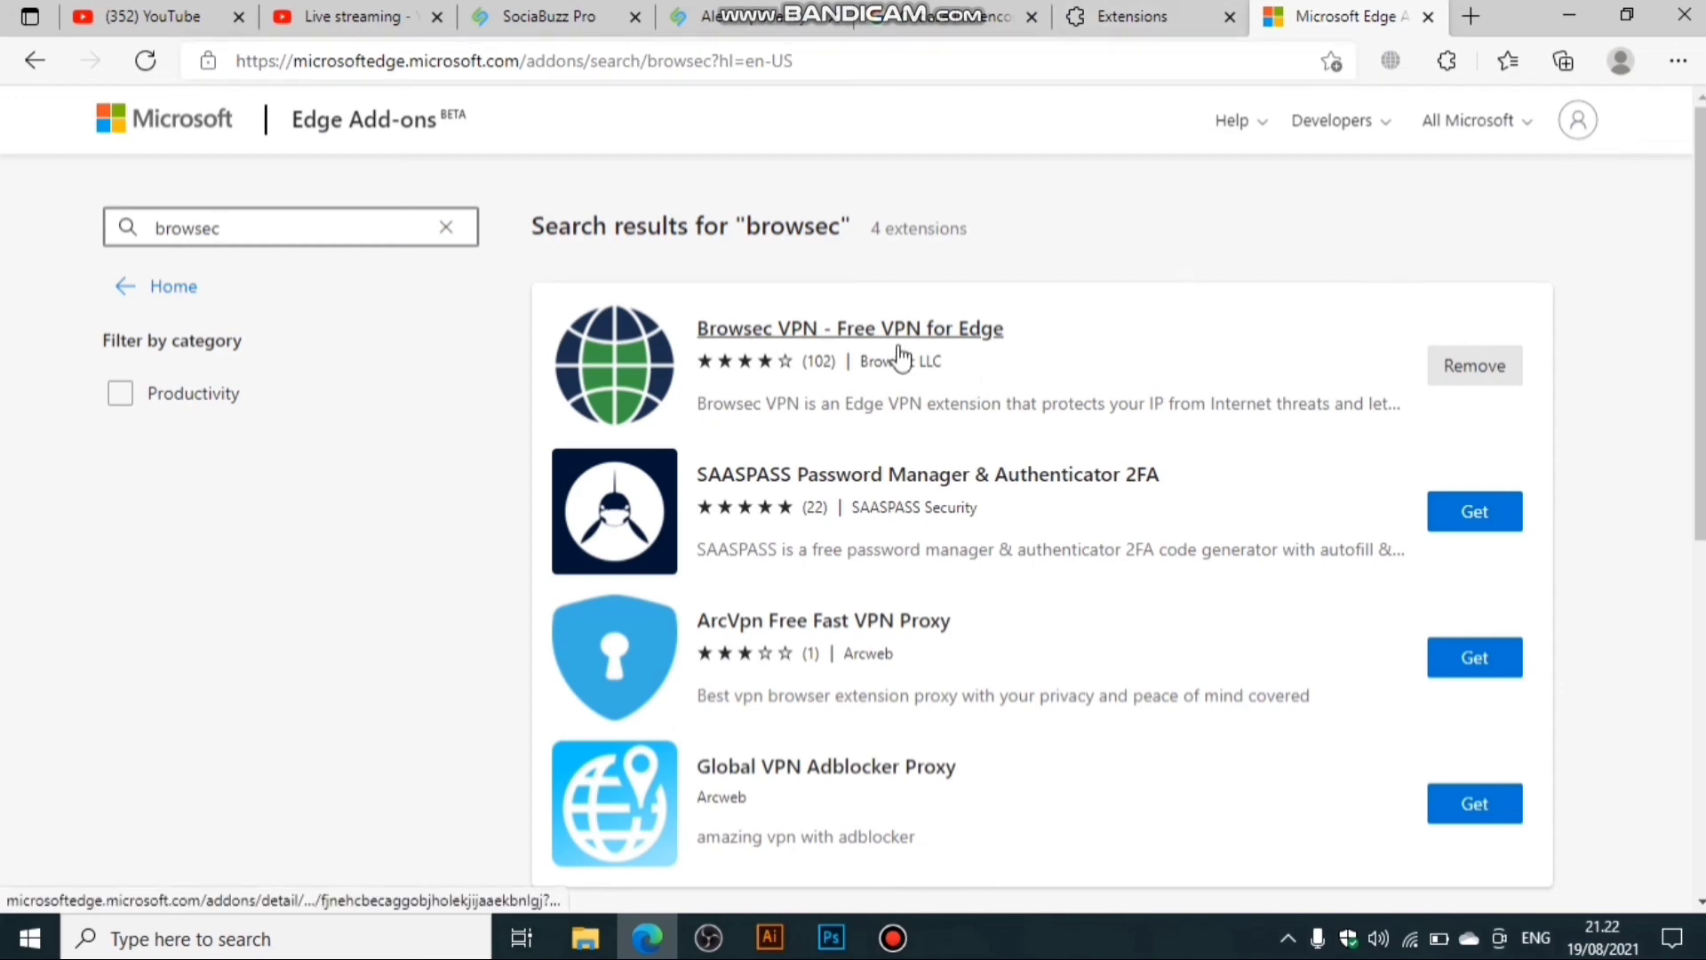
pyautogui.click(871, 334)
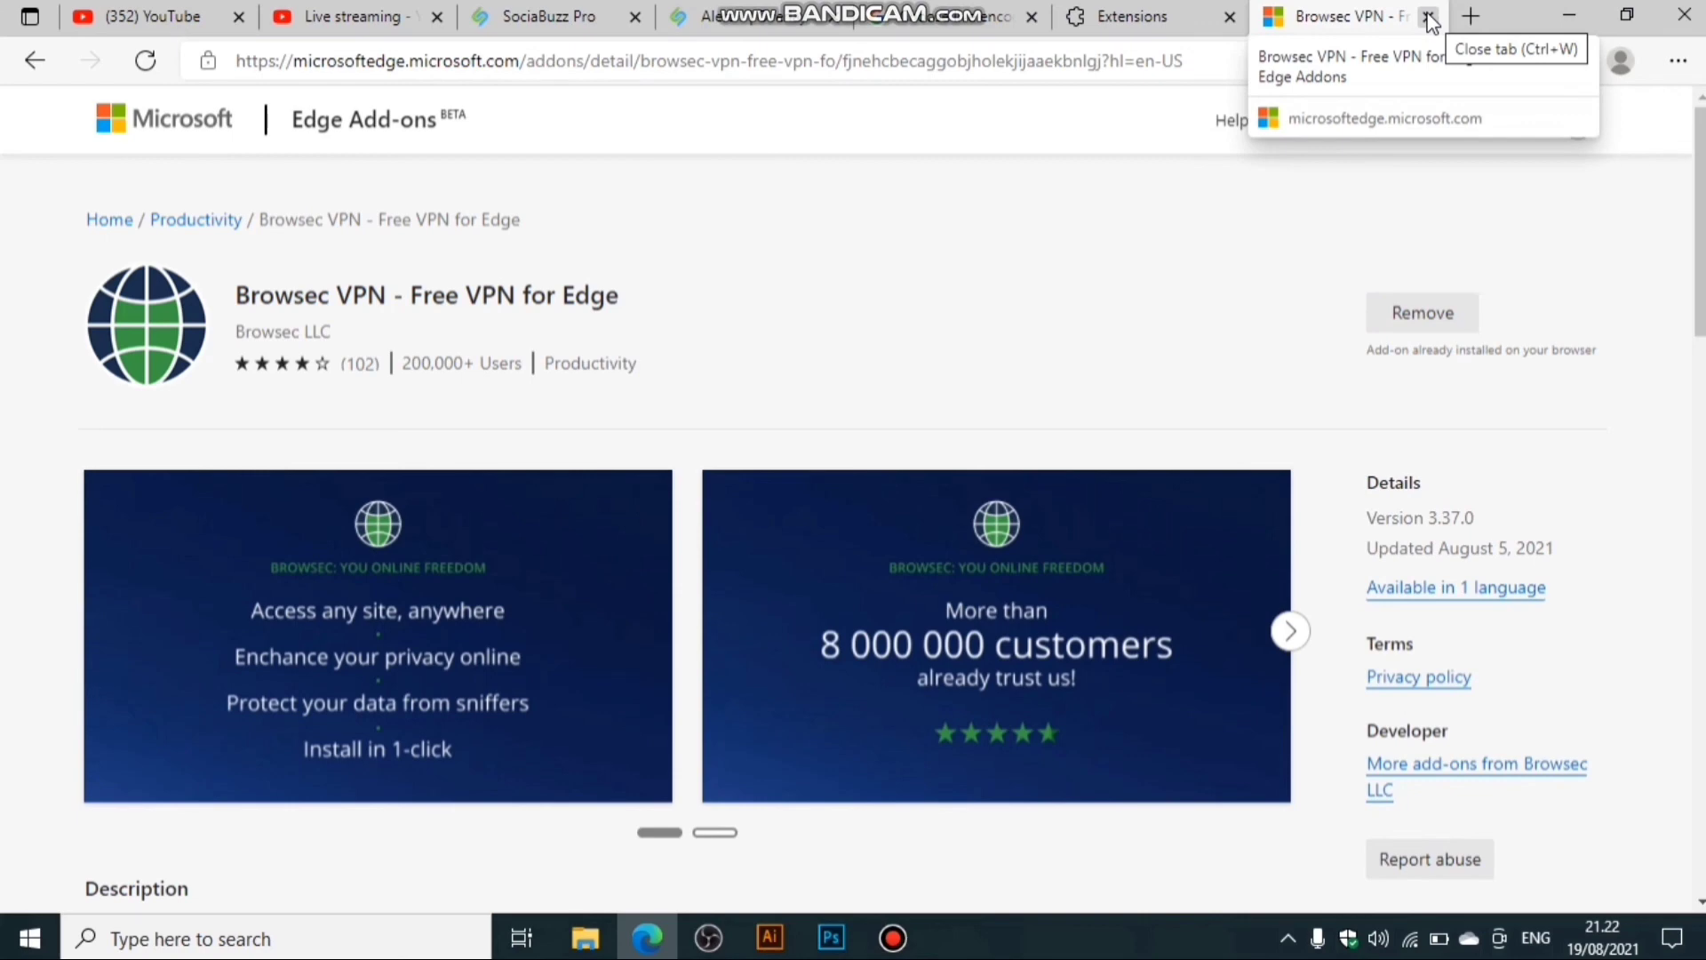
pyautogui.click(1429, 17)
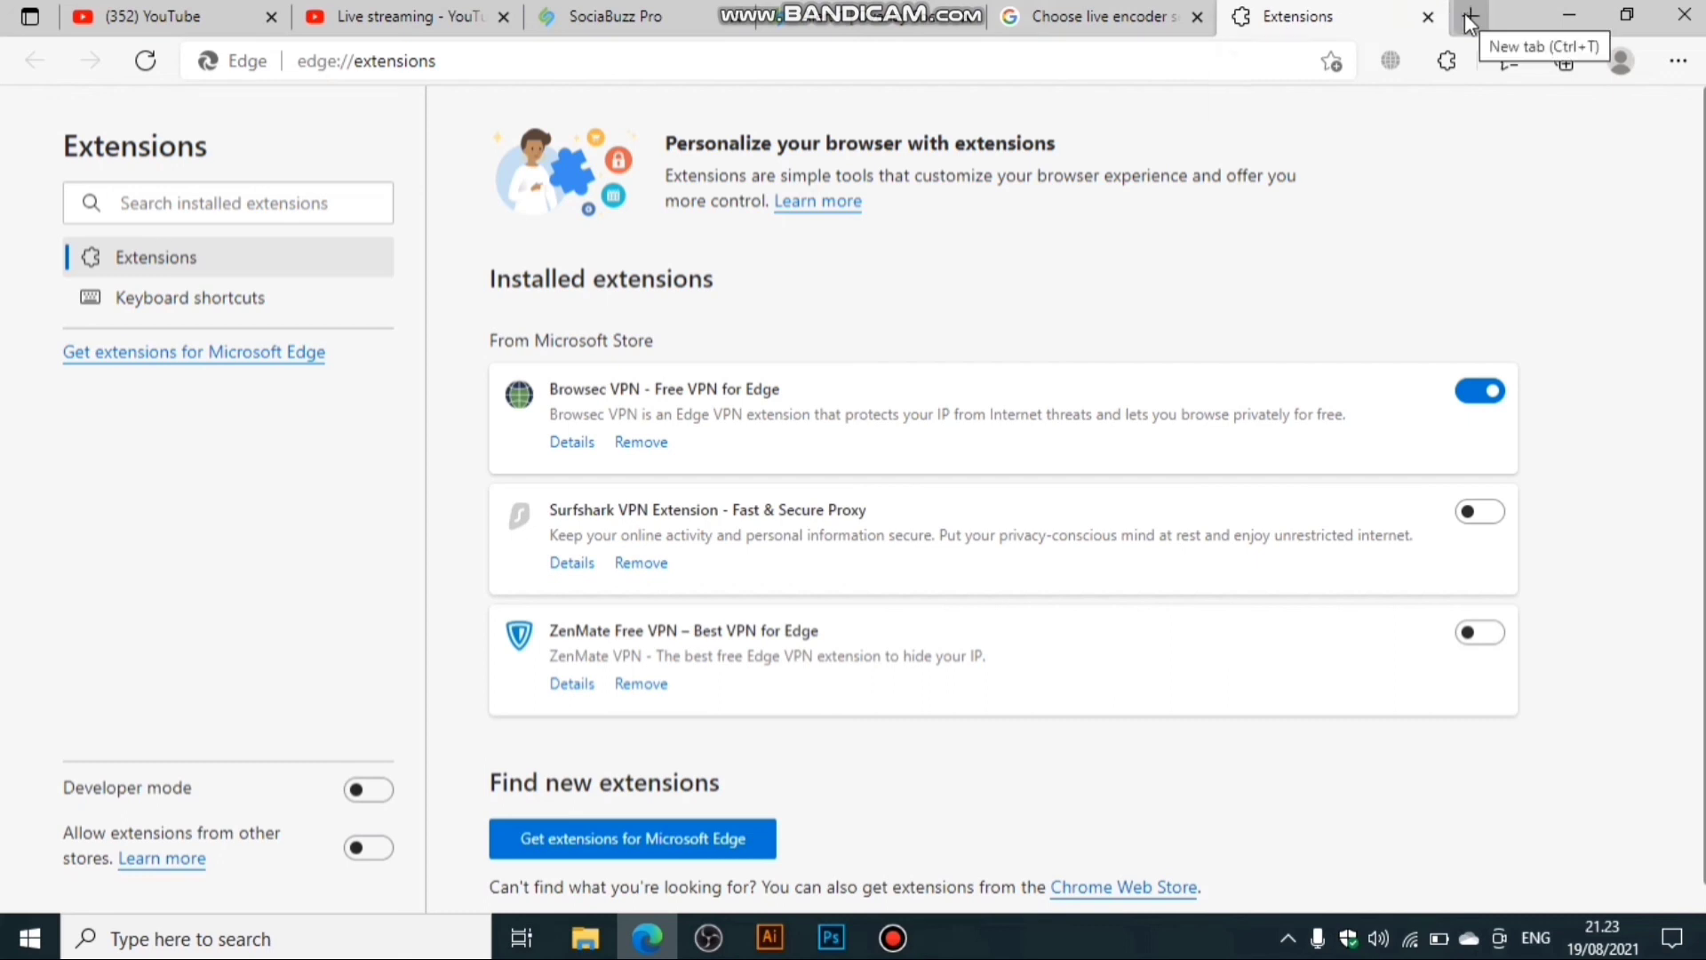
# Turn on the Browsec VPN, look through its virtual locations without switching country, and close the extension's popup.
pyautogui.click(1392, 62)
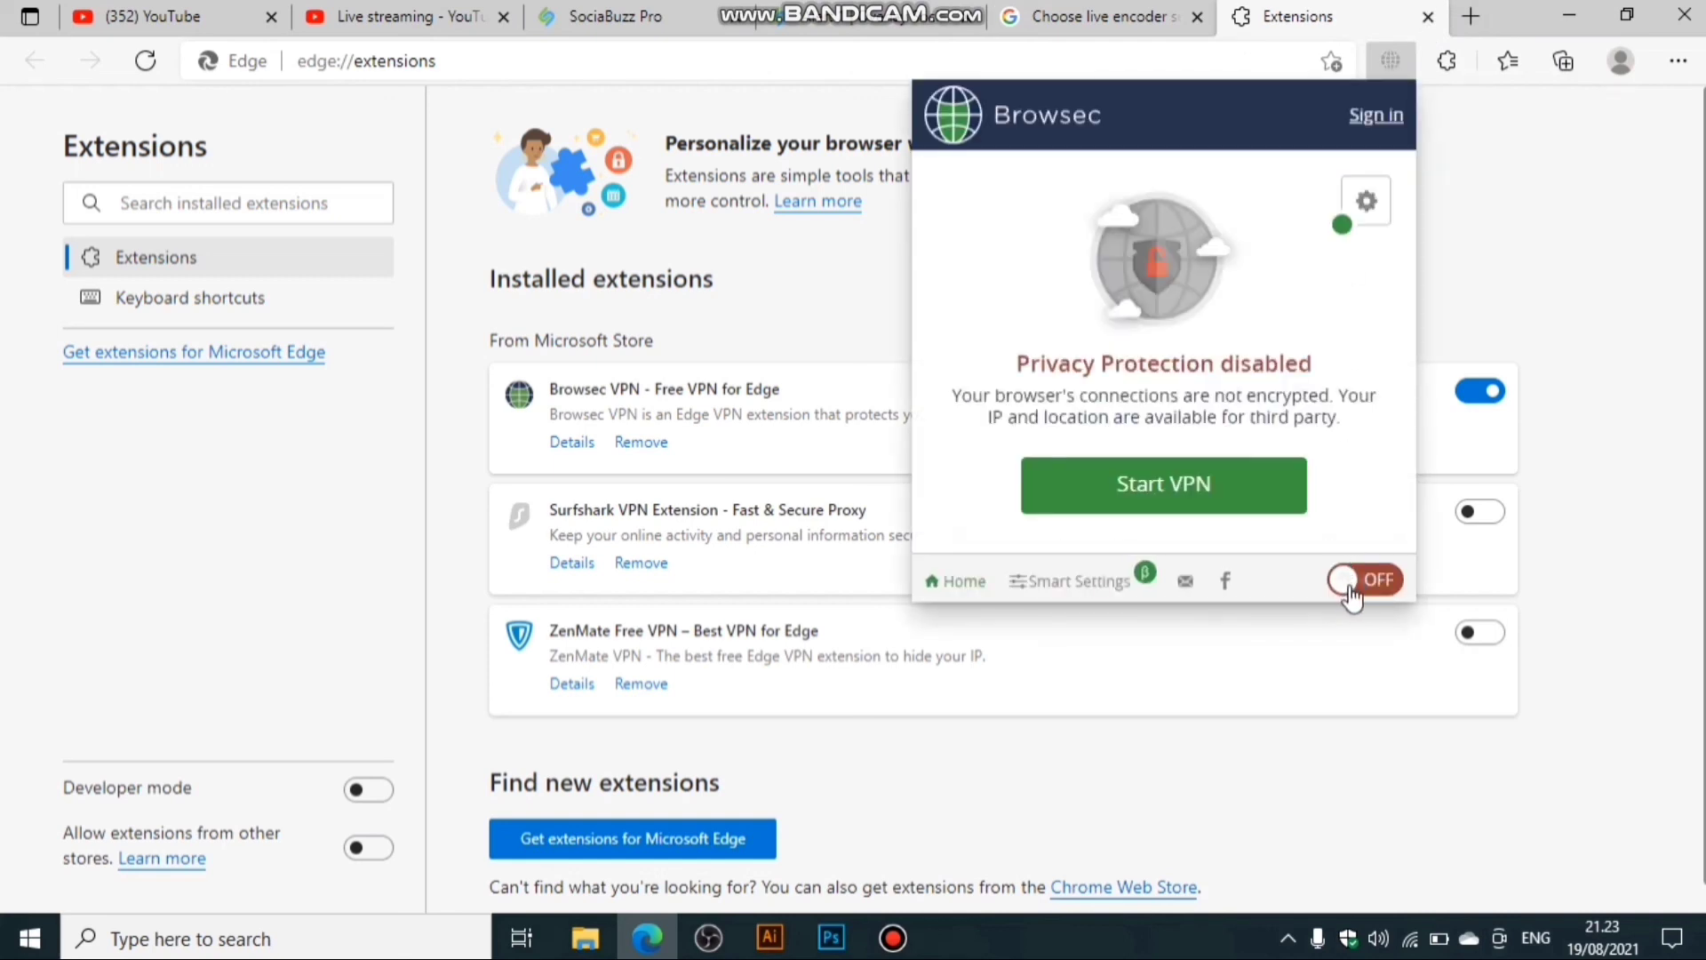
pyautogui.click(1350, 588)
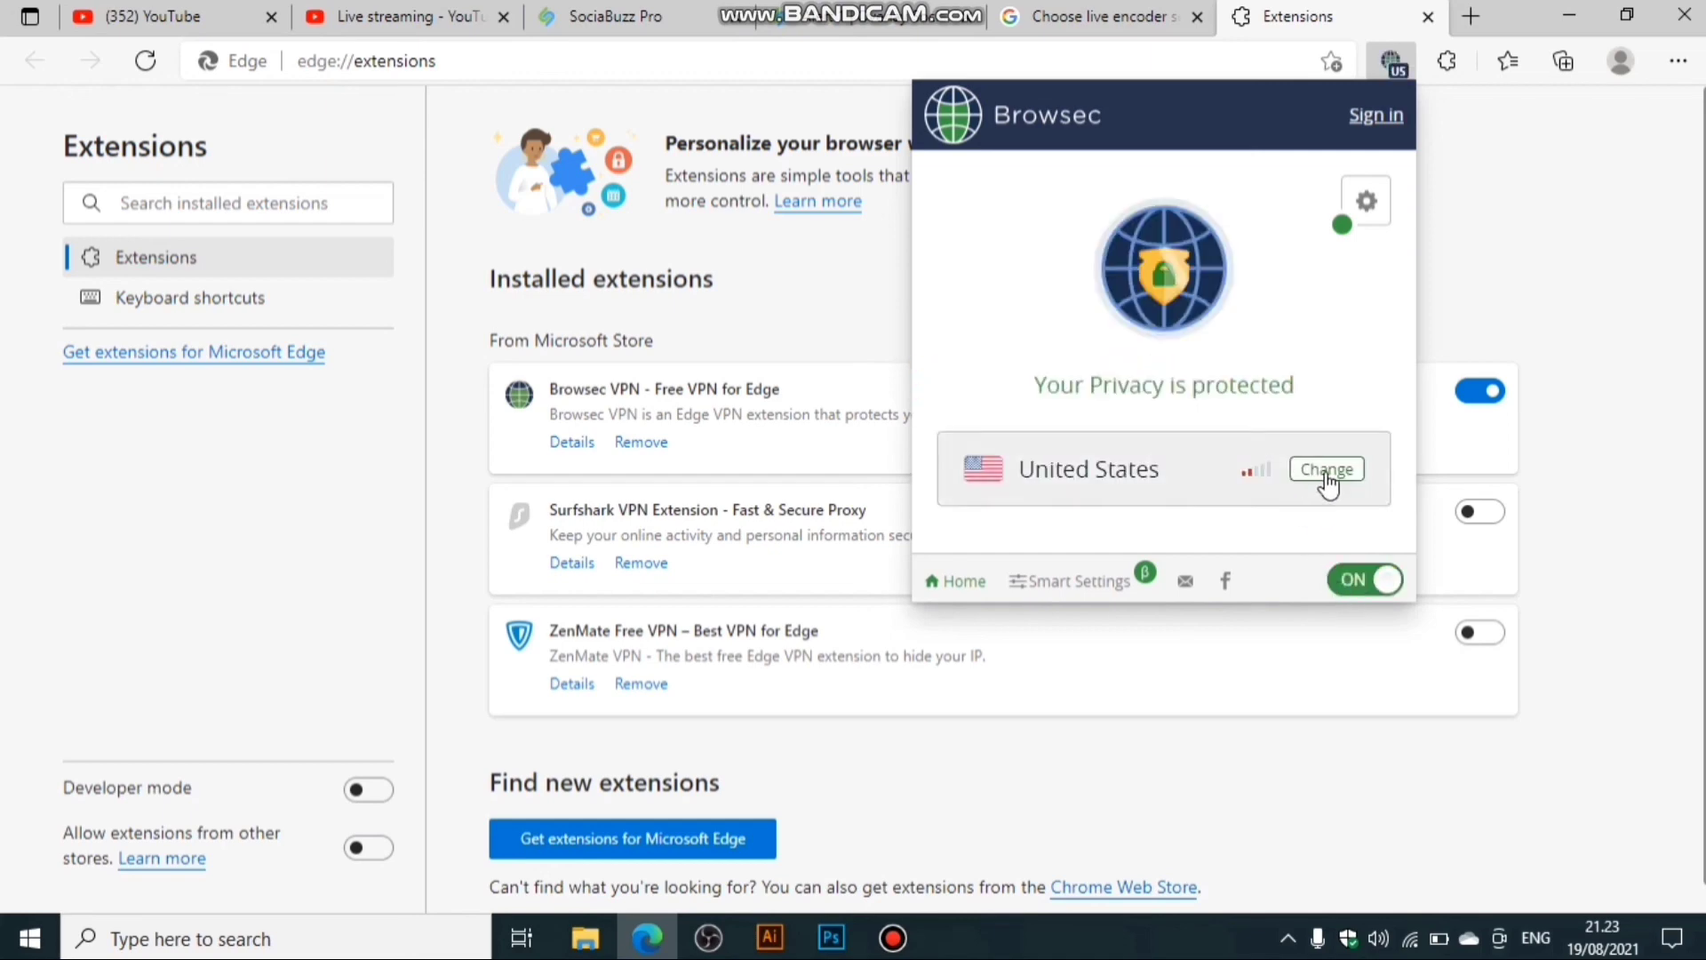
pyautogui.click(1328, 471)
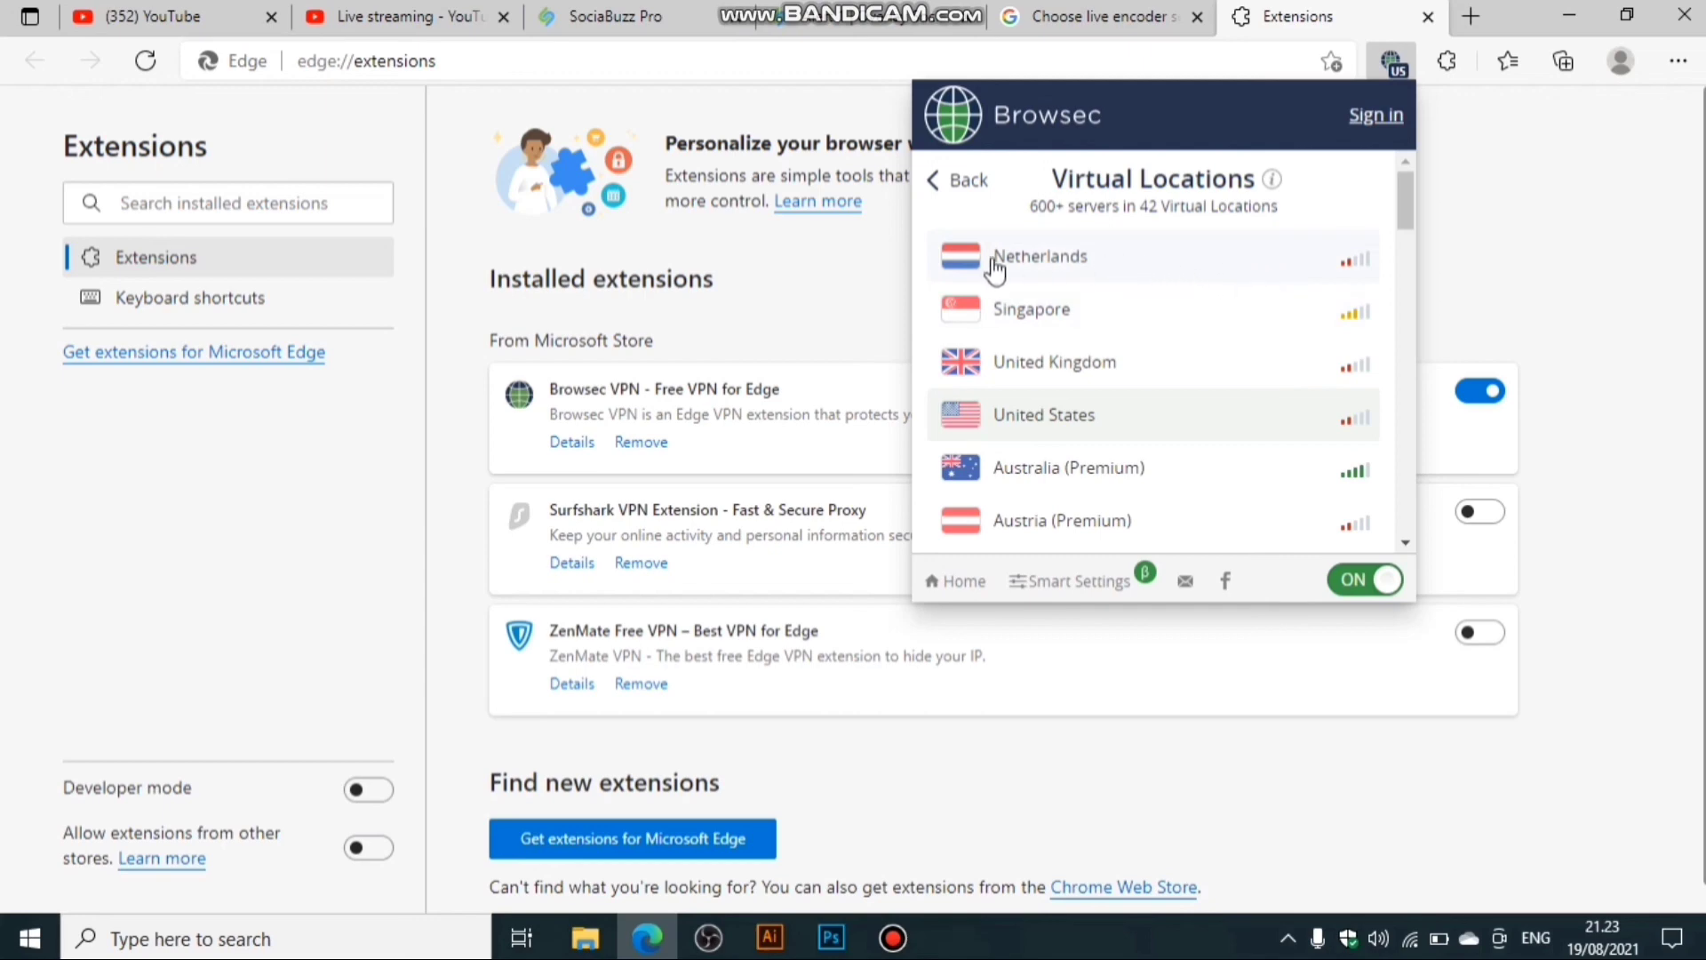
pyautogui.click(942, 185)
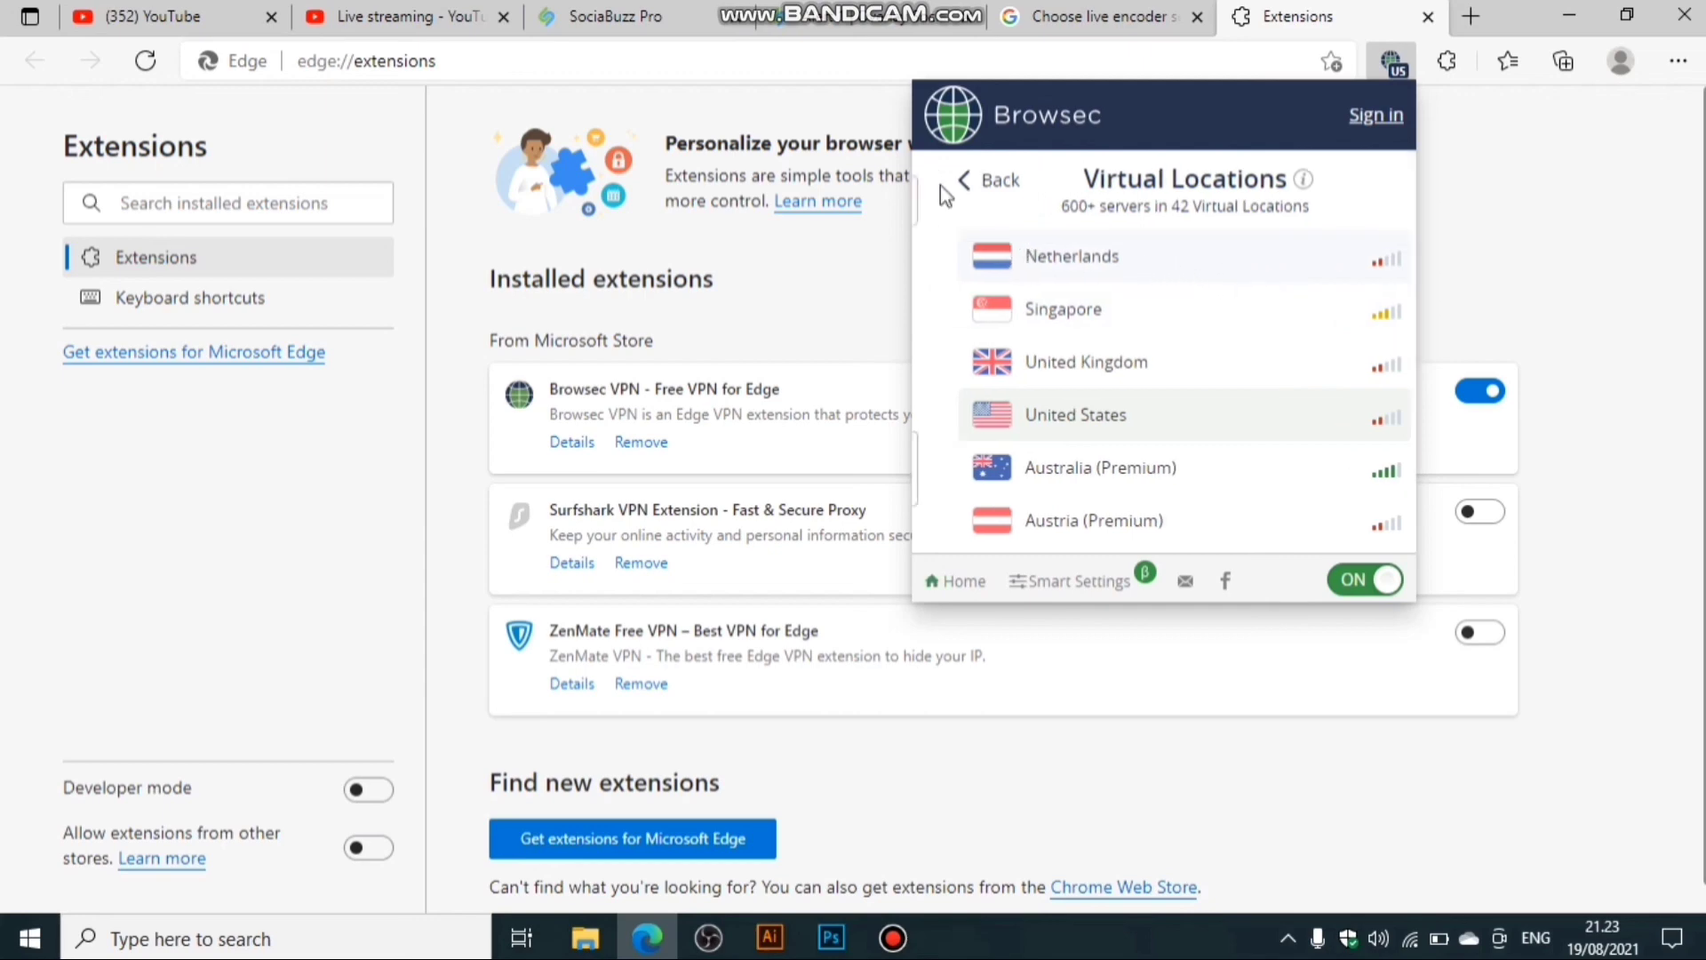
pyautogui.click(1446, 253)
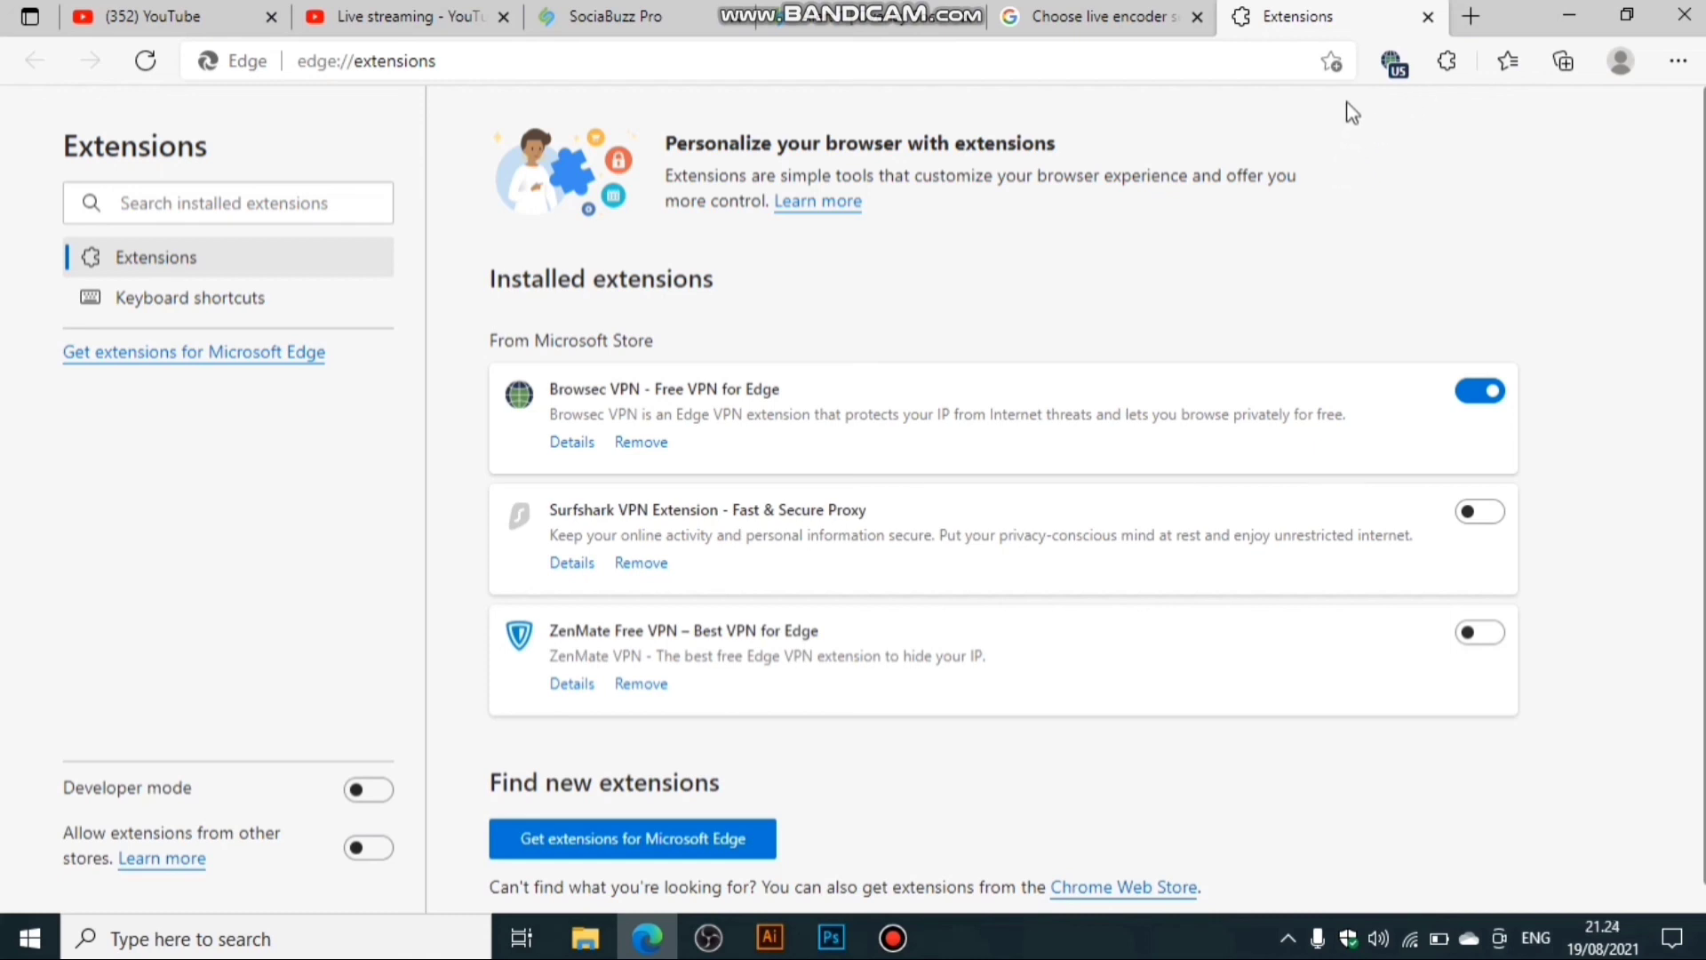
# Close the Extensions page and collapse the 1080p and 720p sections in the YouTube Help encoder settings article.
pyautogui.click(1426, 17)
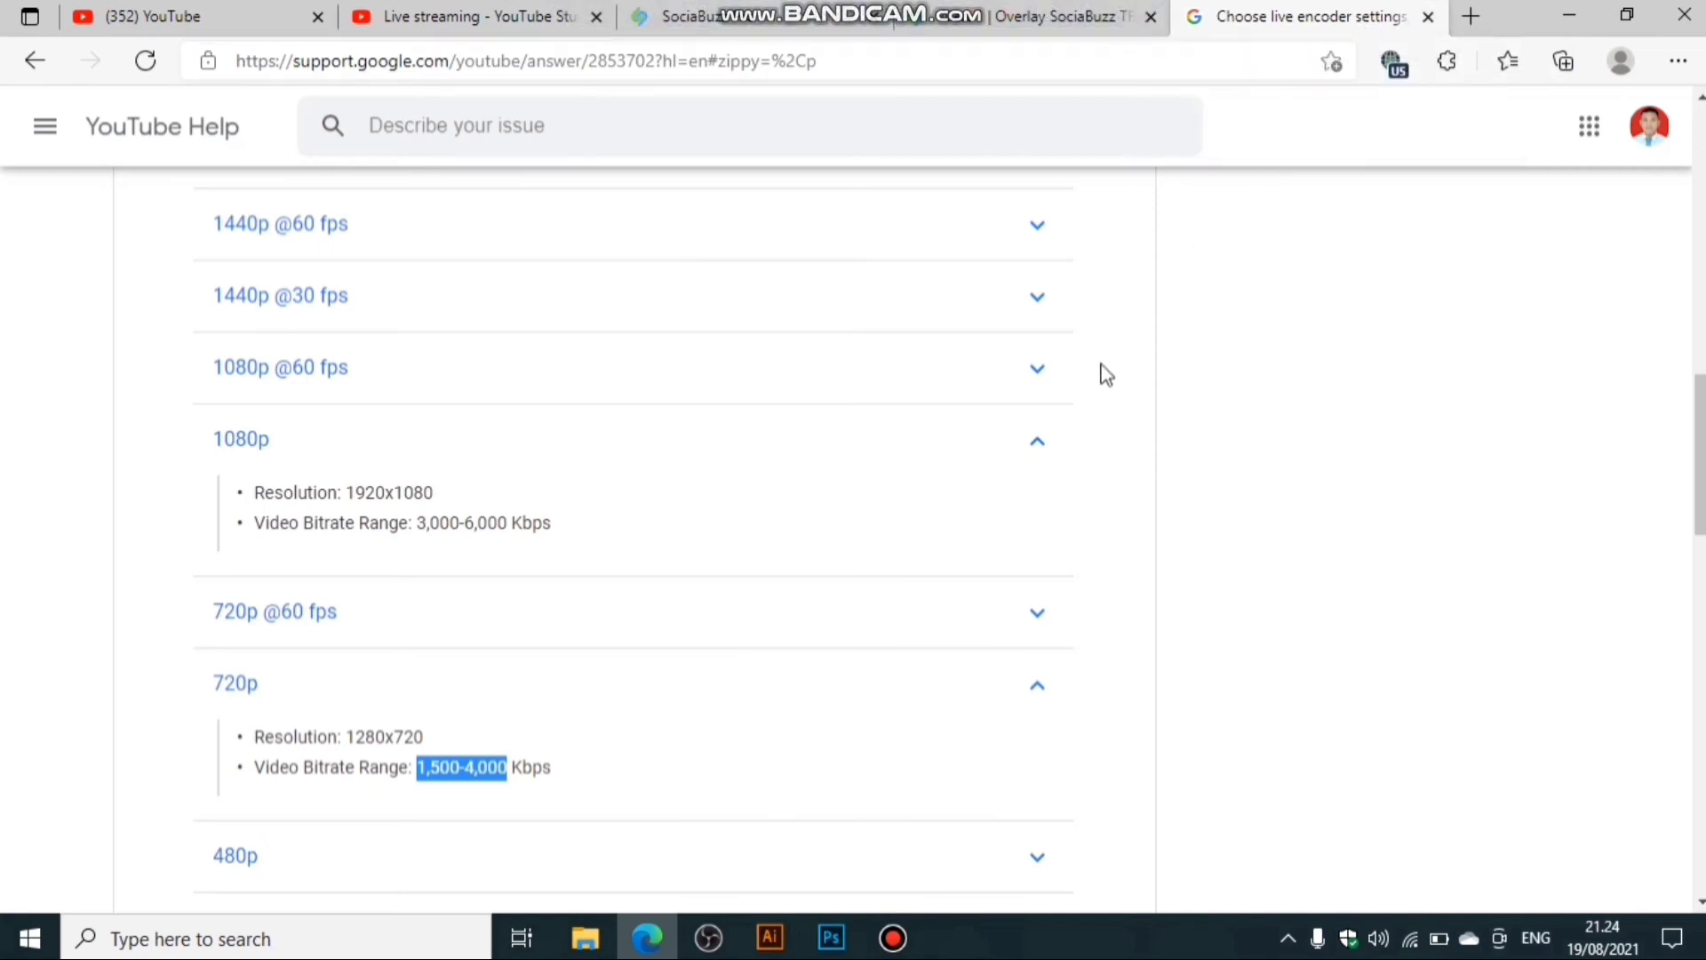
pyautogui.moveTo(889, 952)
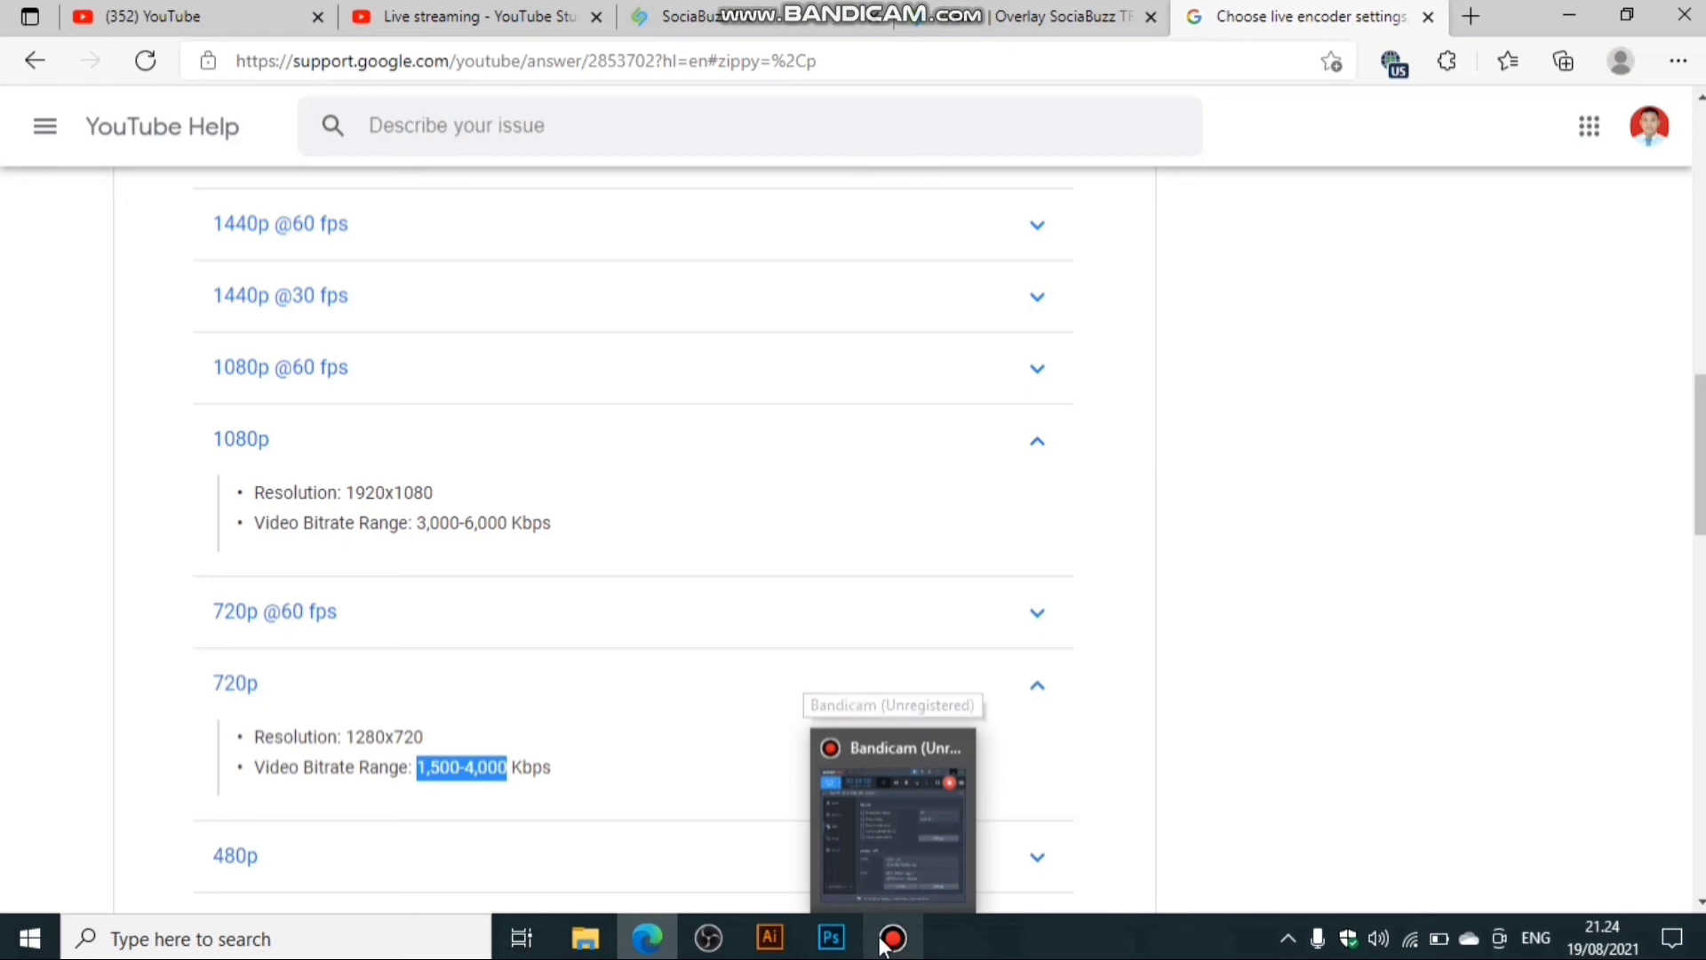
pyautogui.moveTo(871, 869)
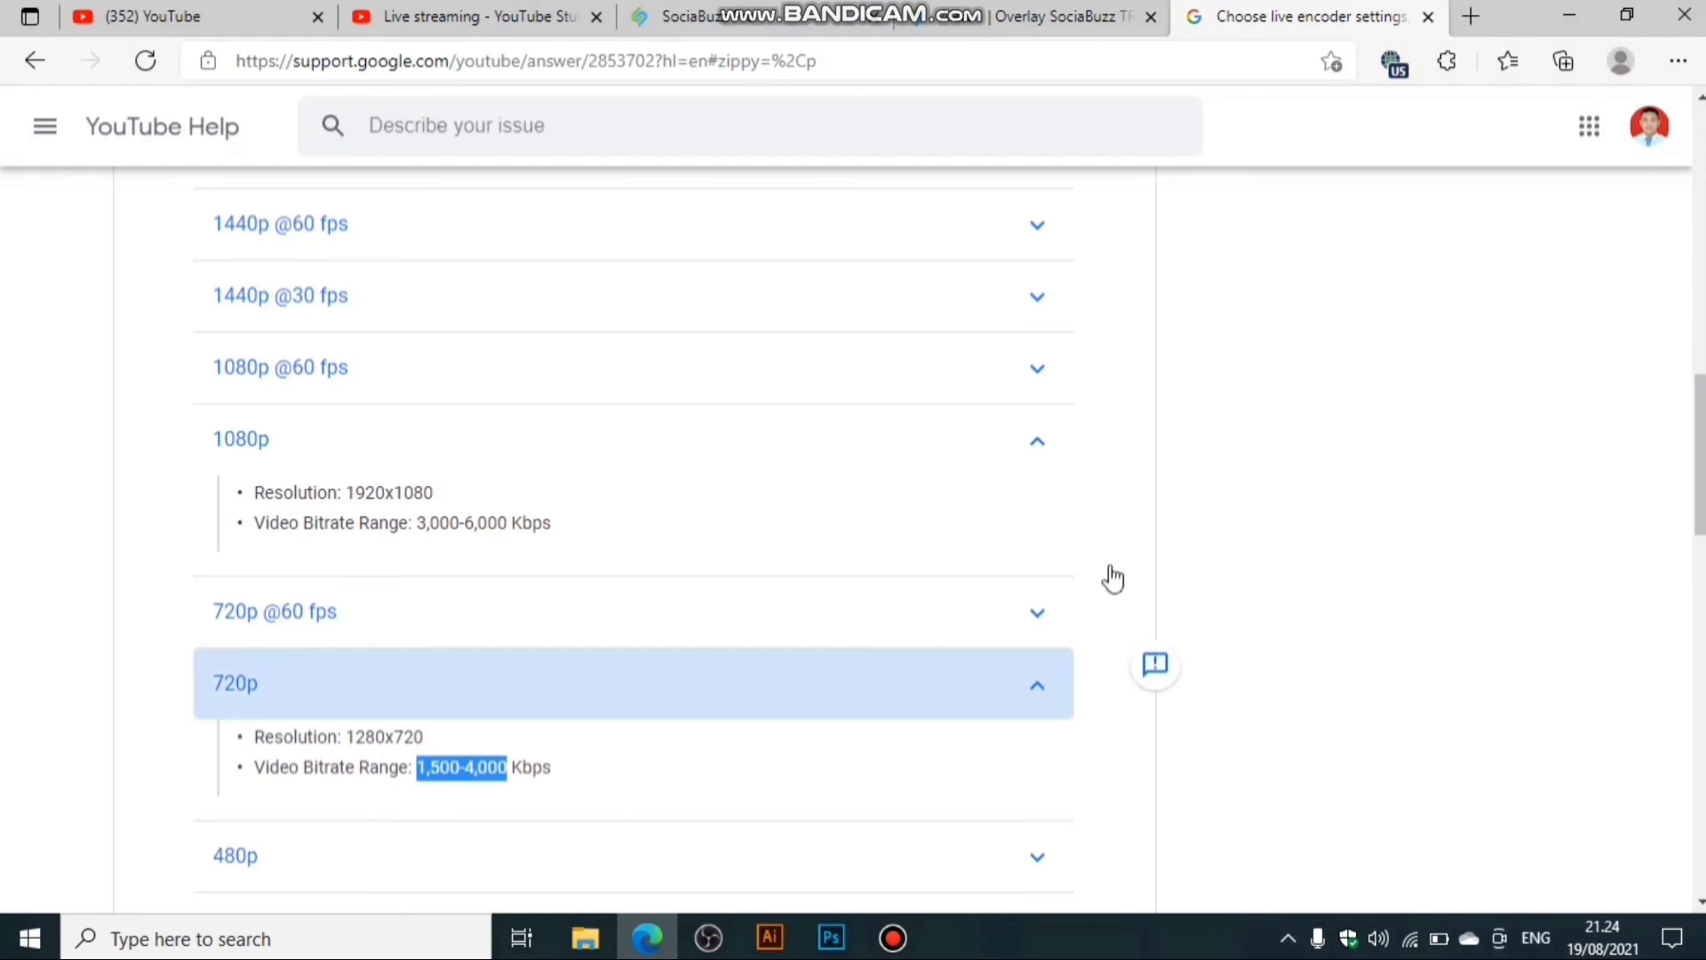
pyautogui.click(1032, 459)
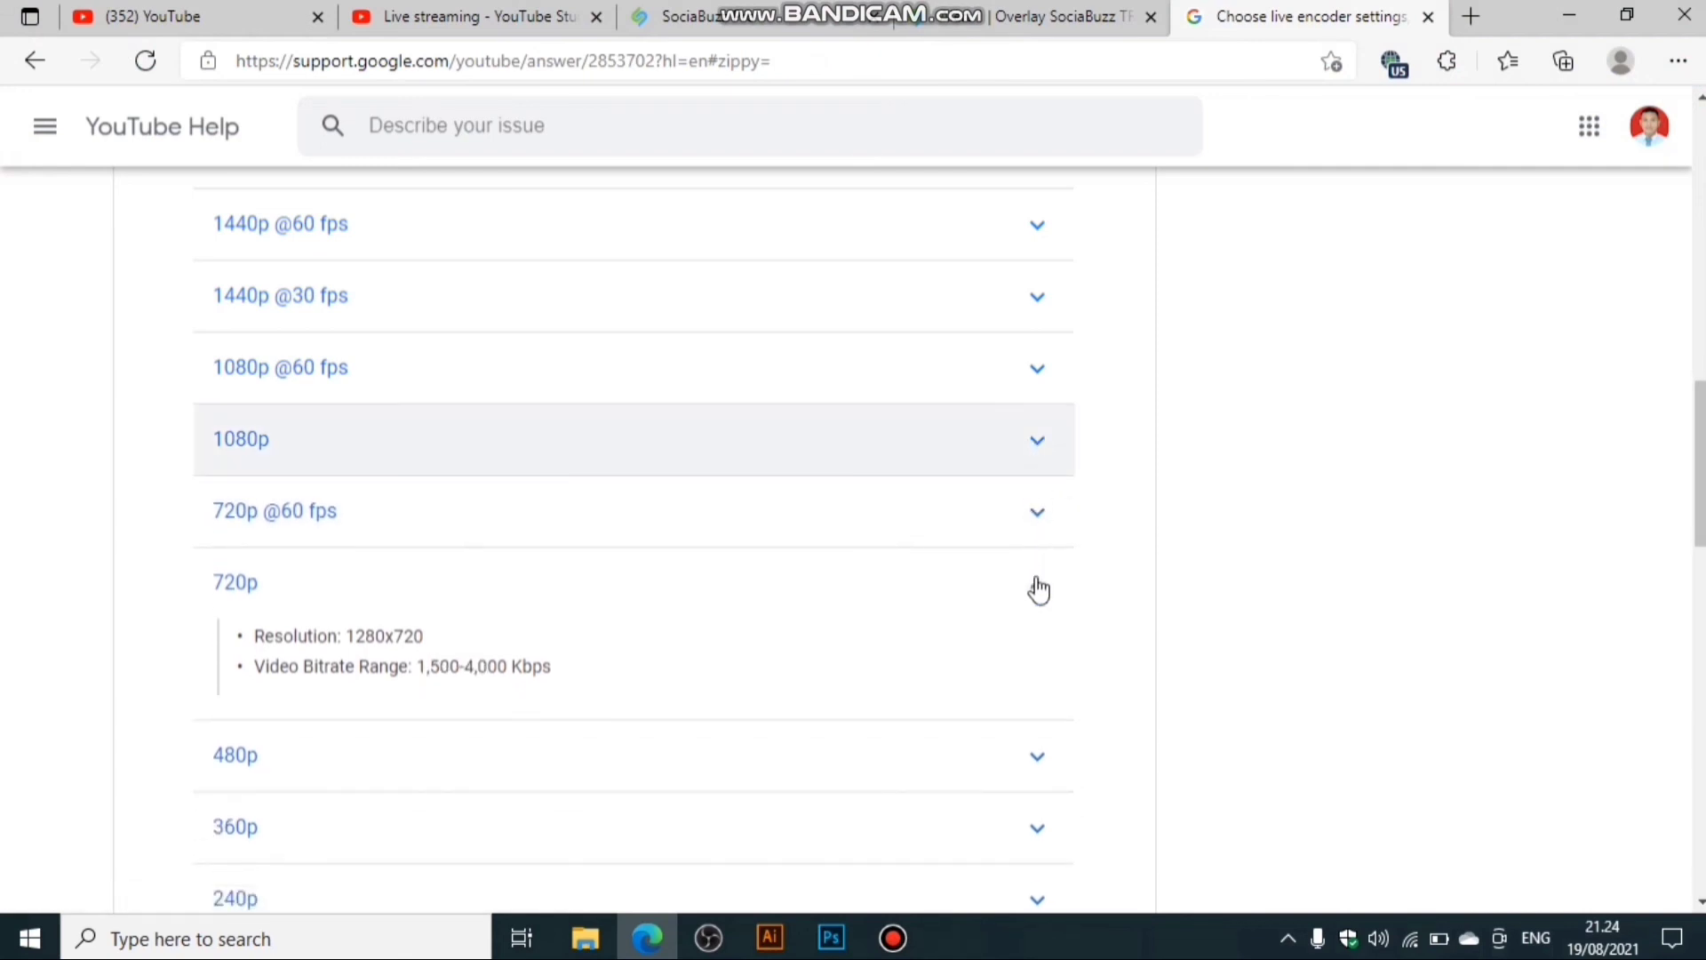
pyautogui.click(1037, 586)
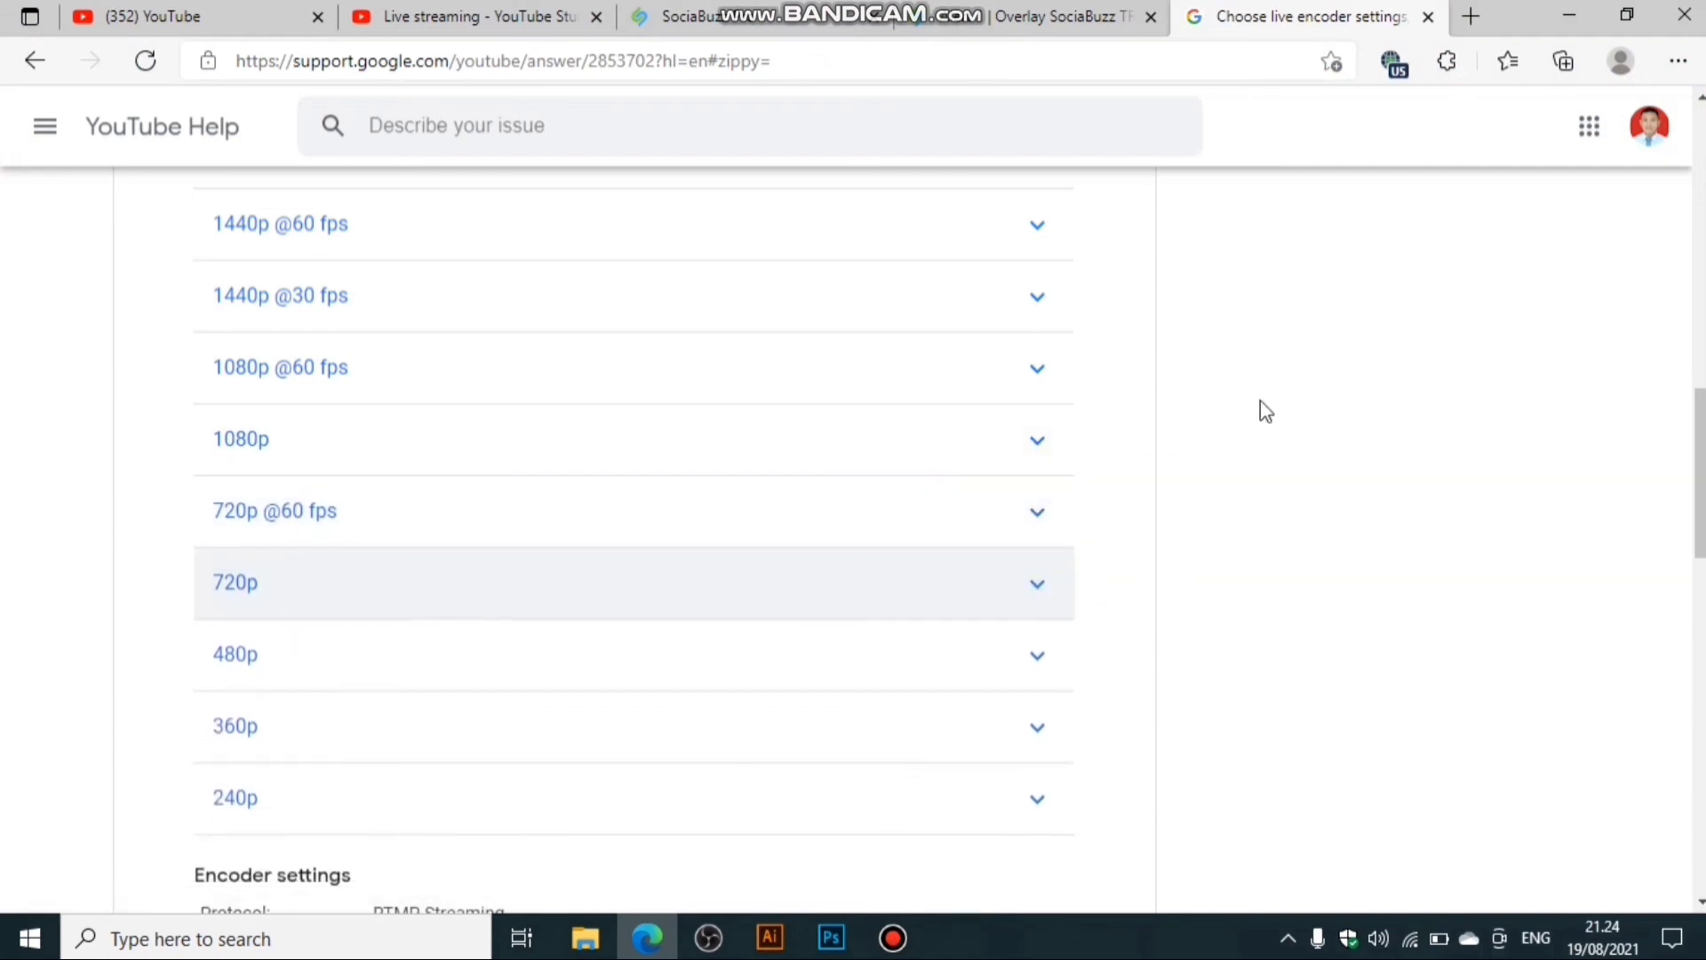